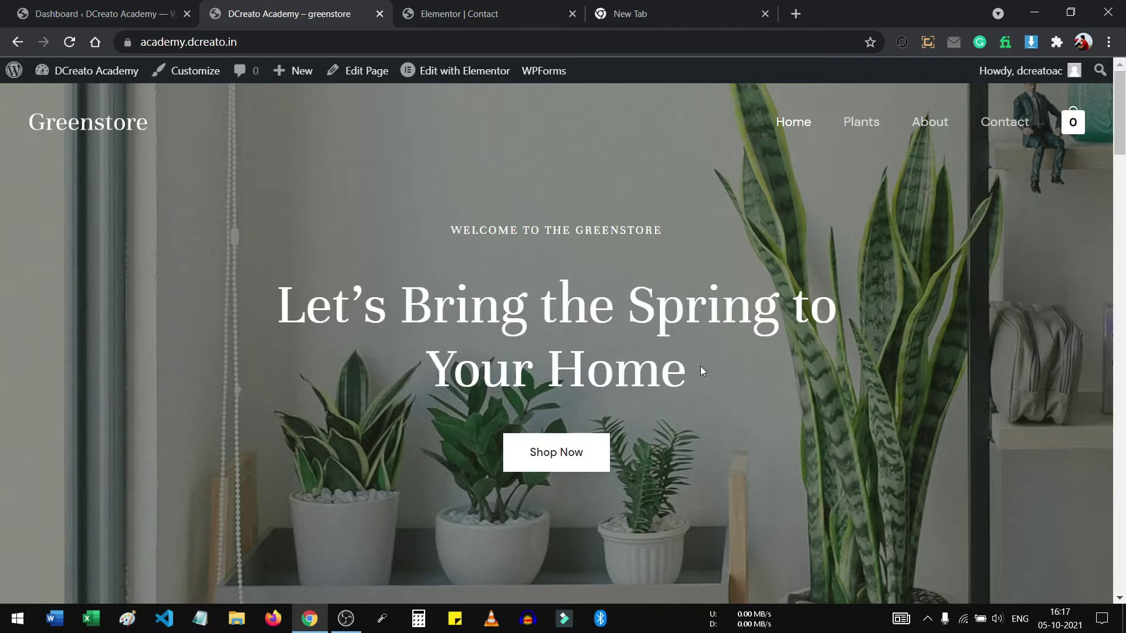
Look through the Greenstore home page from the hero banner down to the footer and back.
{"action": "scroll", "coordinate": [705, 232], "scroll_direction": "down", "scroll_amount": 5}
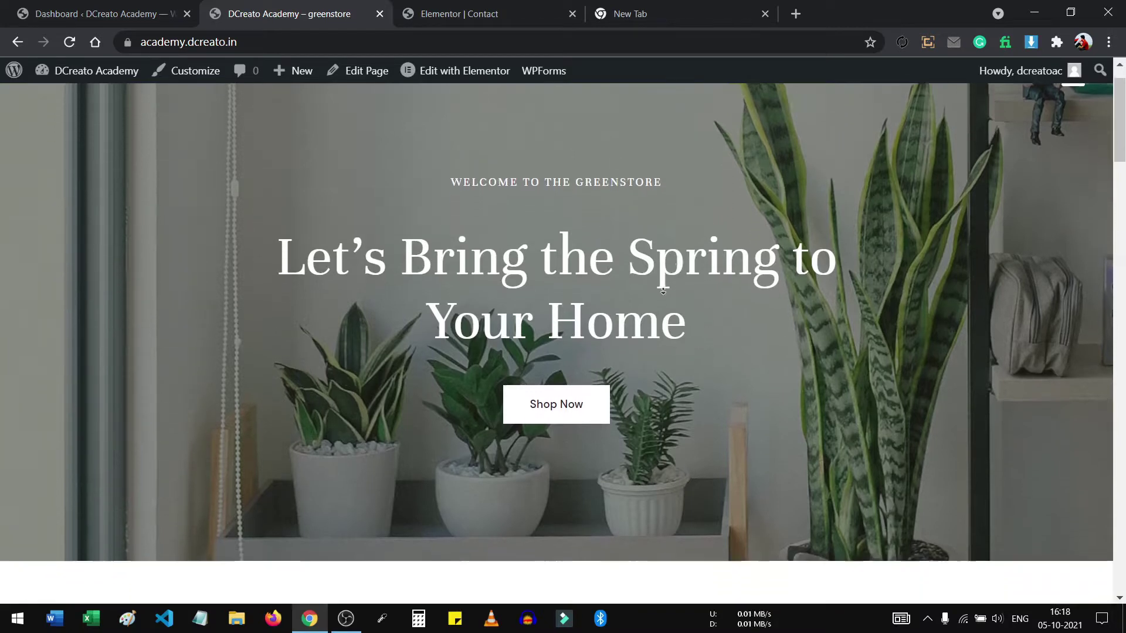
{"action": "scroll", "coordinate": [602, 179], "scroll_direction": "up", "scroll_amount": 2}
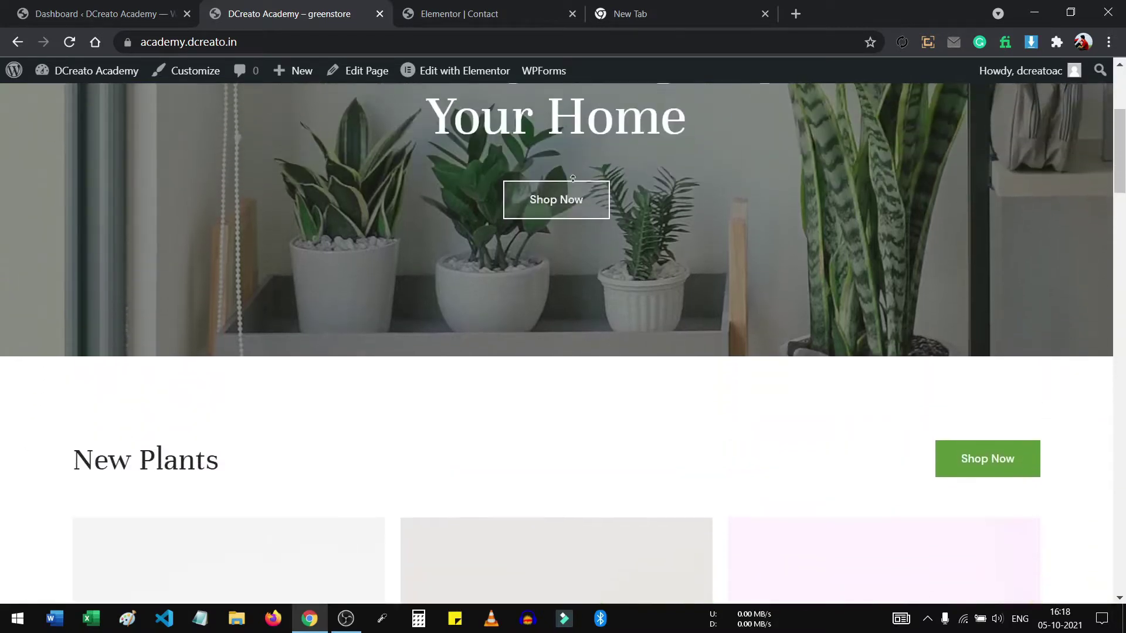
{"action": "scroll", "coordinate": [575, 226], "scroll_direction": "down", "scroll_amount": 2}
{"action": "scroll", "coordinate": [567, 299], "scroll_direction": "down", "scroll_amount": 13}
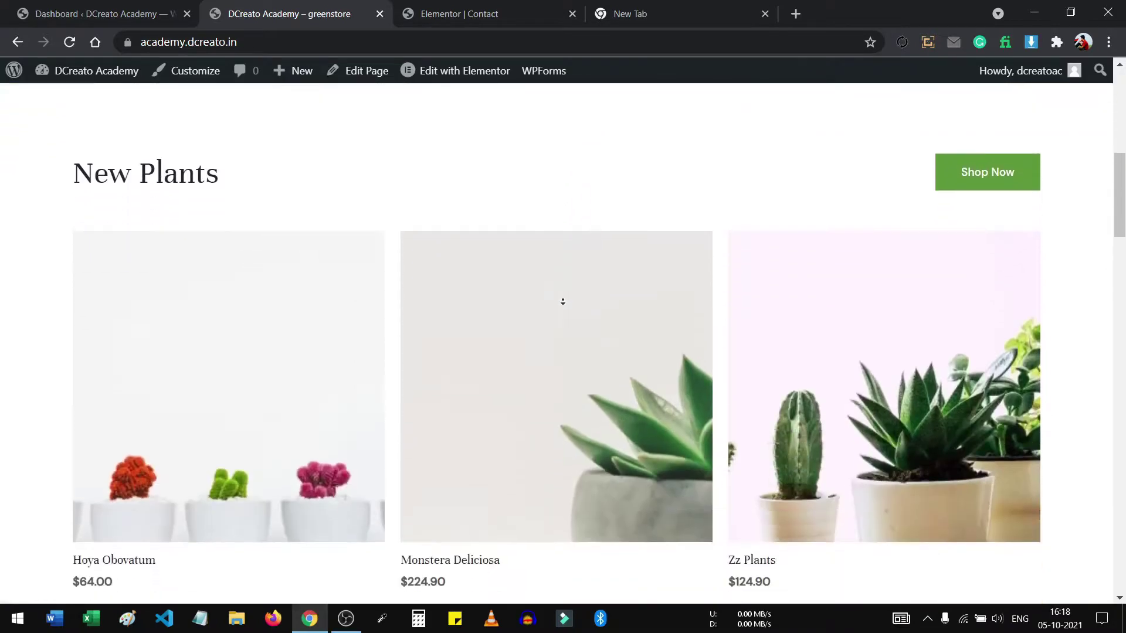
{"action": "scroll", "coordinate": [536, 295], "scroll_direction": "down", "scroll_amount": 11}
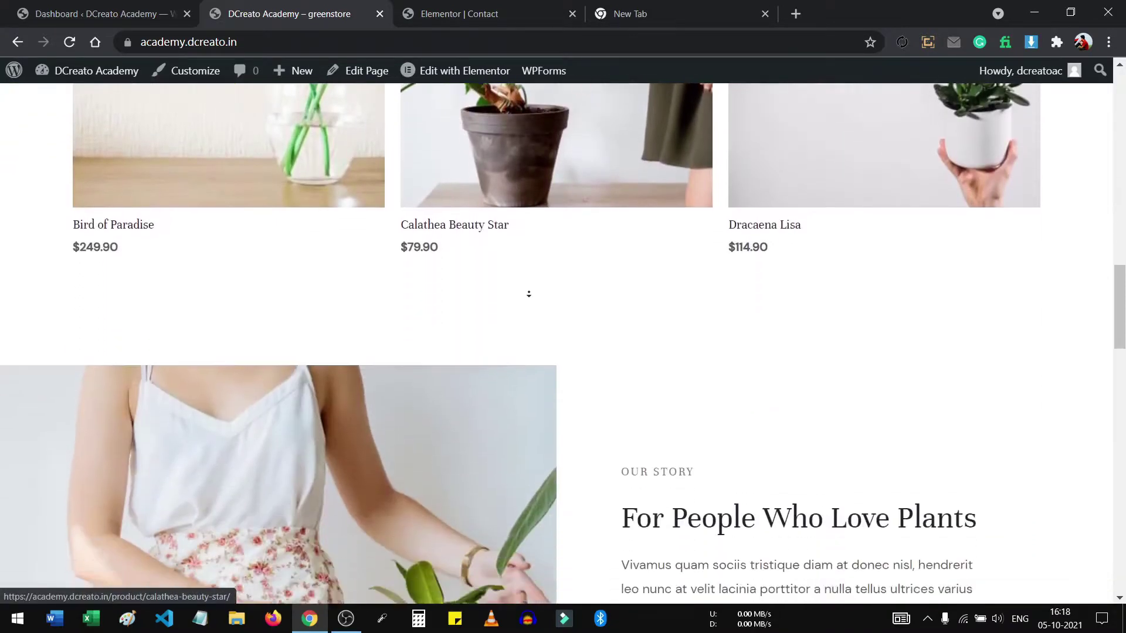
{"action": "scroll", "coordinate": [528, 294], "scroll_direction": "down", "scroll_amount": 11}
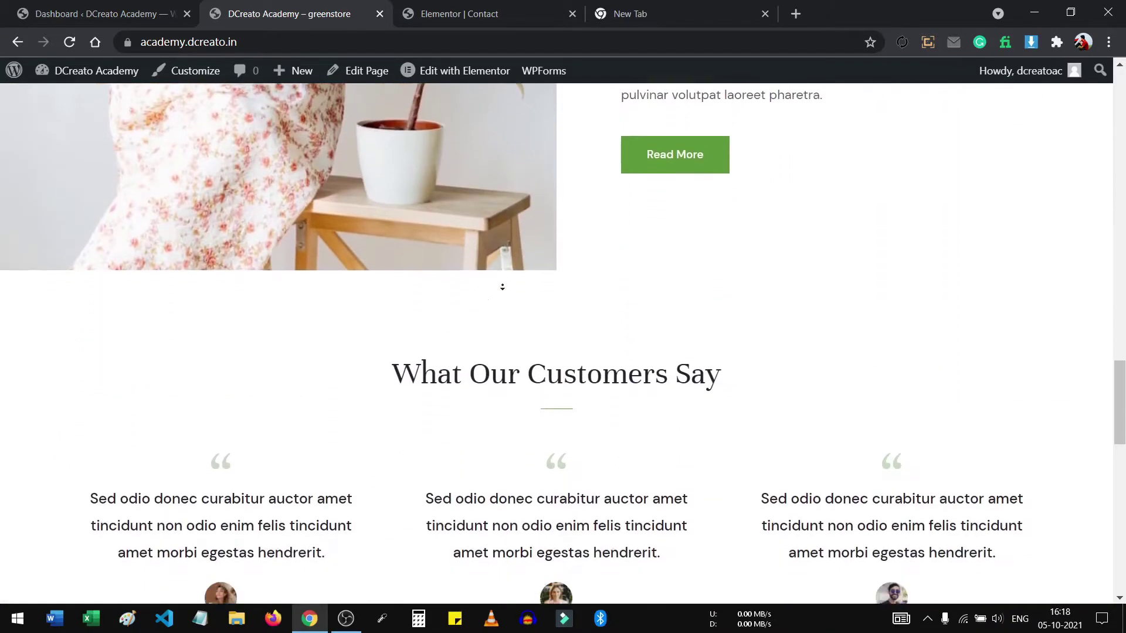
{"action": "scroll", "coordinate": [512, 298], "scroll_direction": "down", "scroll_amount": 8}
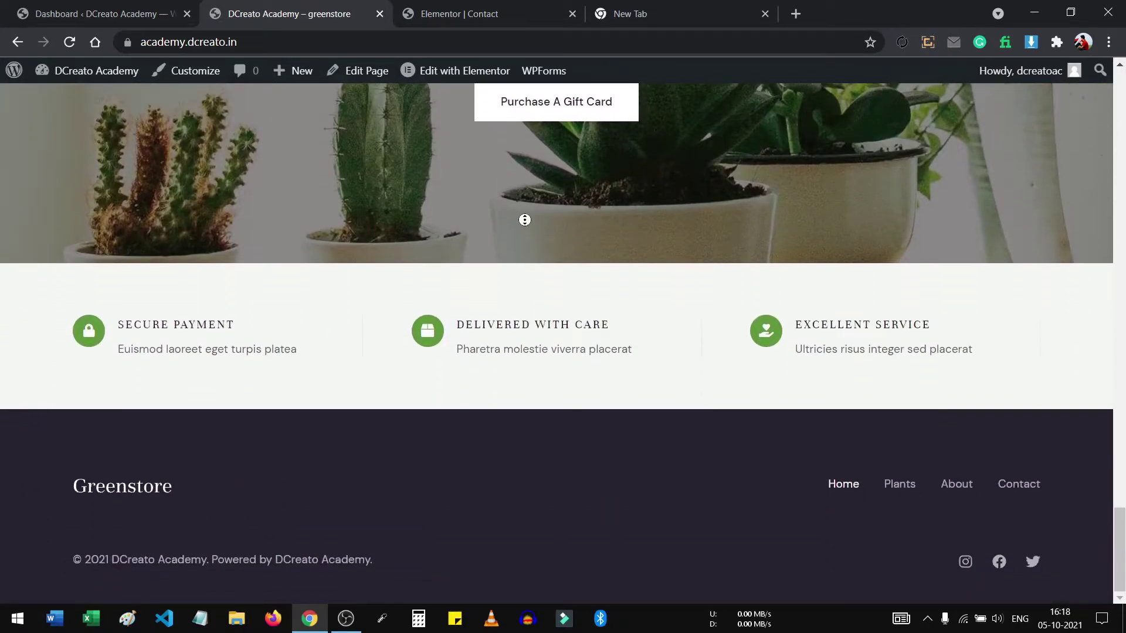
{"action": "scroll", "coordinate": [547, 255], "scroll_direction": "up", "scroll_amount": 20}
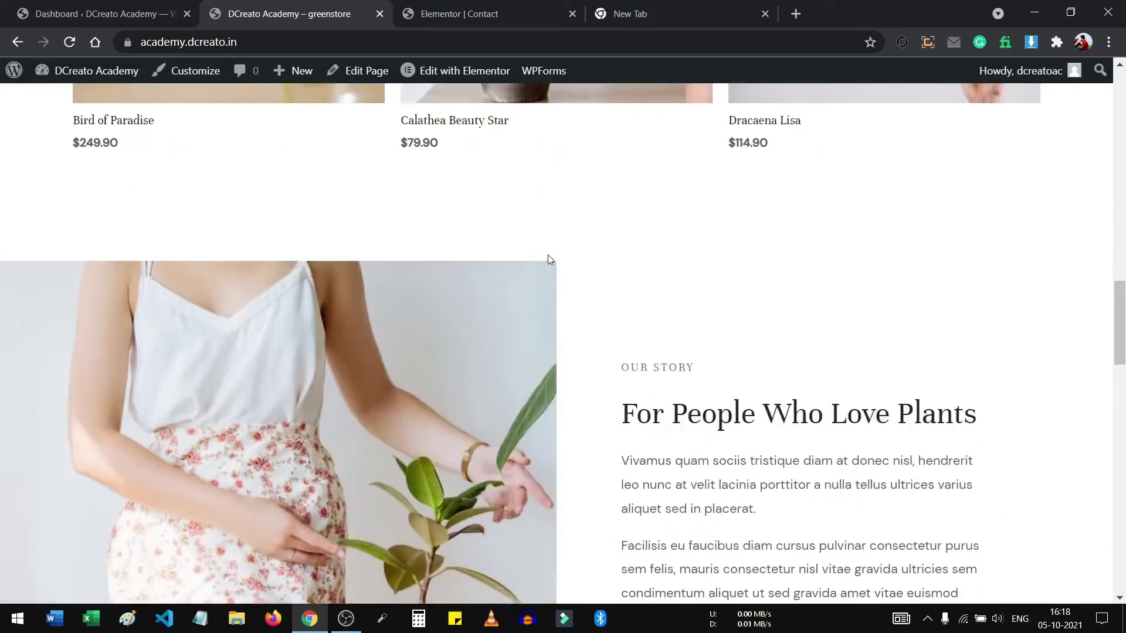
{"action": "scroll", "coordinate": [549, 261], "scroll_direction": "up", "scroll_amount": 11}
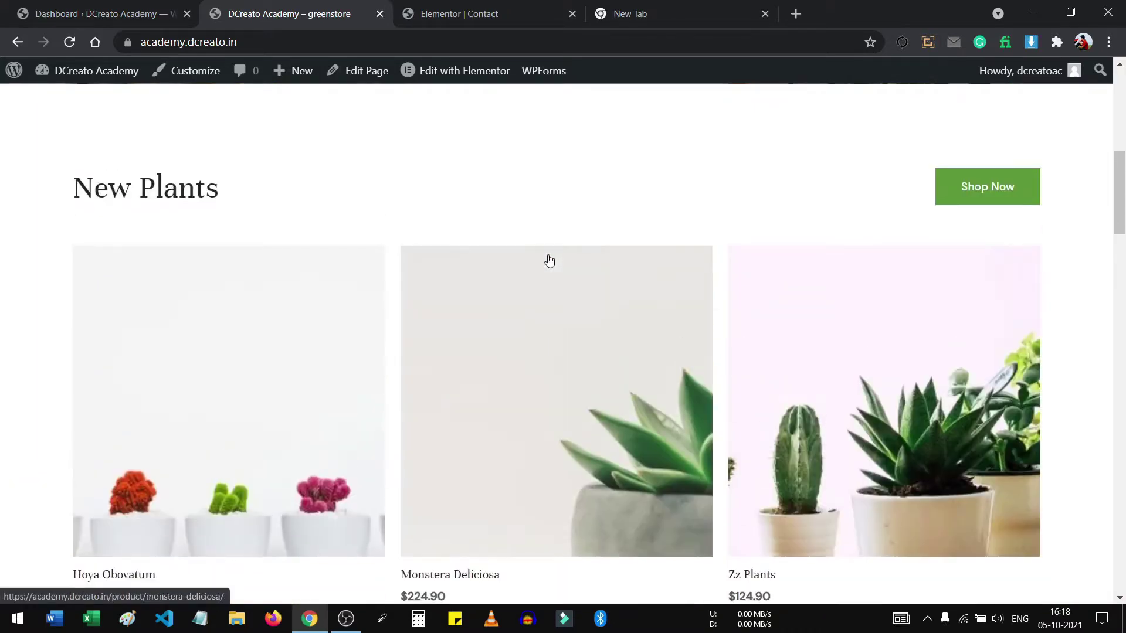
{"action": "scroll", "coordinate": [548, 260], "scroll_direction": "up", "scroll_amount": 5}
{"action": "scroll", "coordinate": [548, 261], "scroll_direction": "up", "scroll_amount": 4}
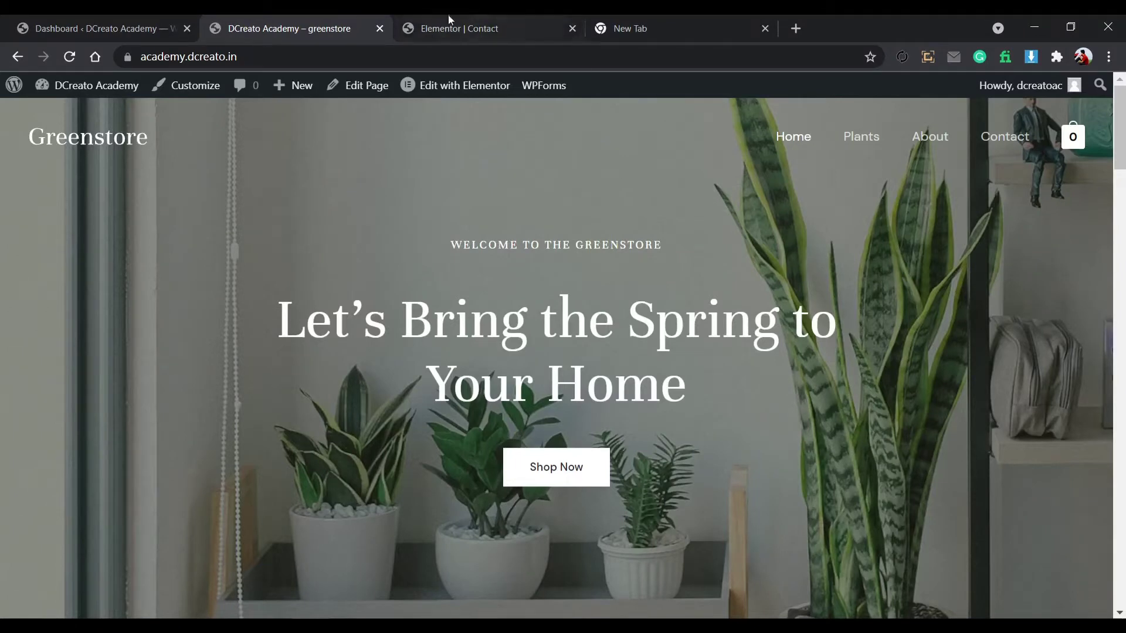
View the Contact page in the Elementor editor and the admin sections of the WordPress dashboard.
{"action": "left_click", "coordinate": [302, 52]}
{"action": "left_click", "coordinate": [144, 21]}
{"action": "left_click", "coordinate": [440, 16]}
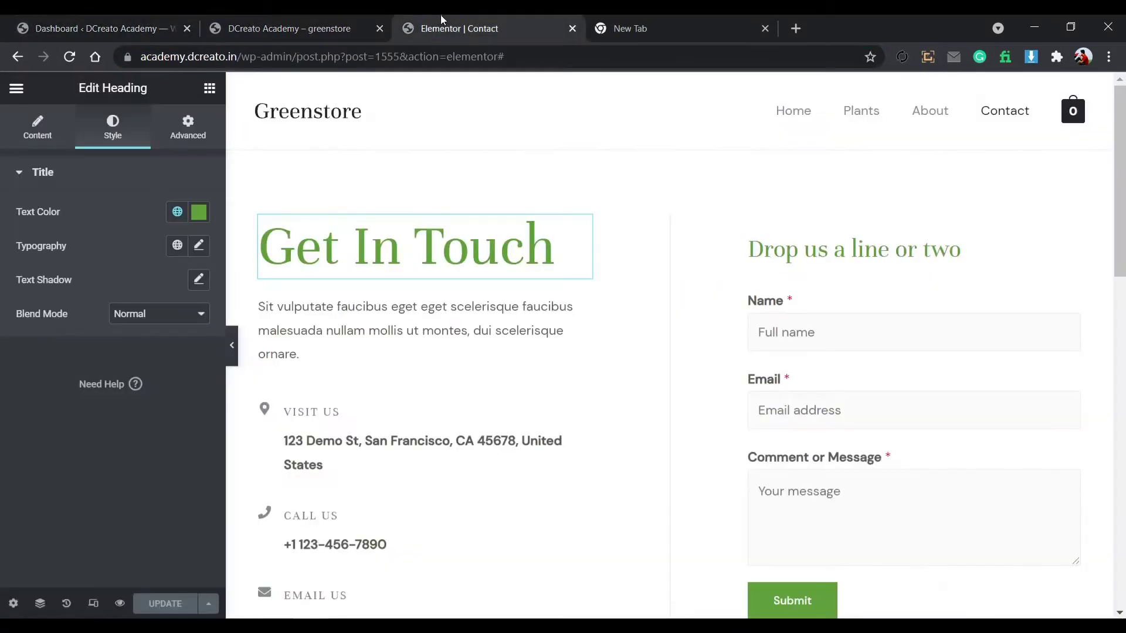
{"action": "left_click", "coordinate": [139, 15]}
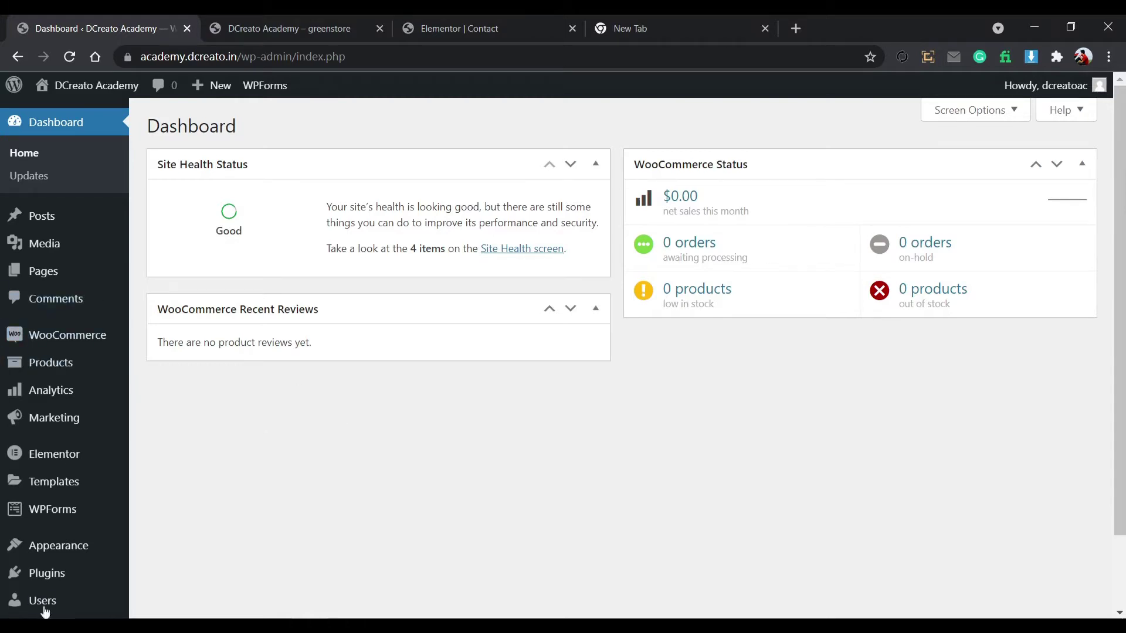
{"action": "mouse_move", "coordinate": [70, 428]}
{"action": "scroll", "coordinate": [101, 463], "scroll_direction": "down", "scroll_amount": 2}
{"action": "mouse_move", "coordinate": [113, 363]}
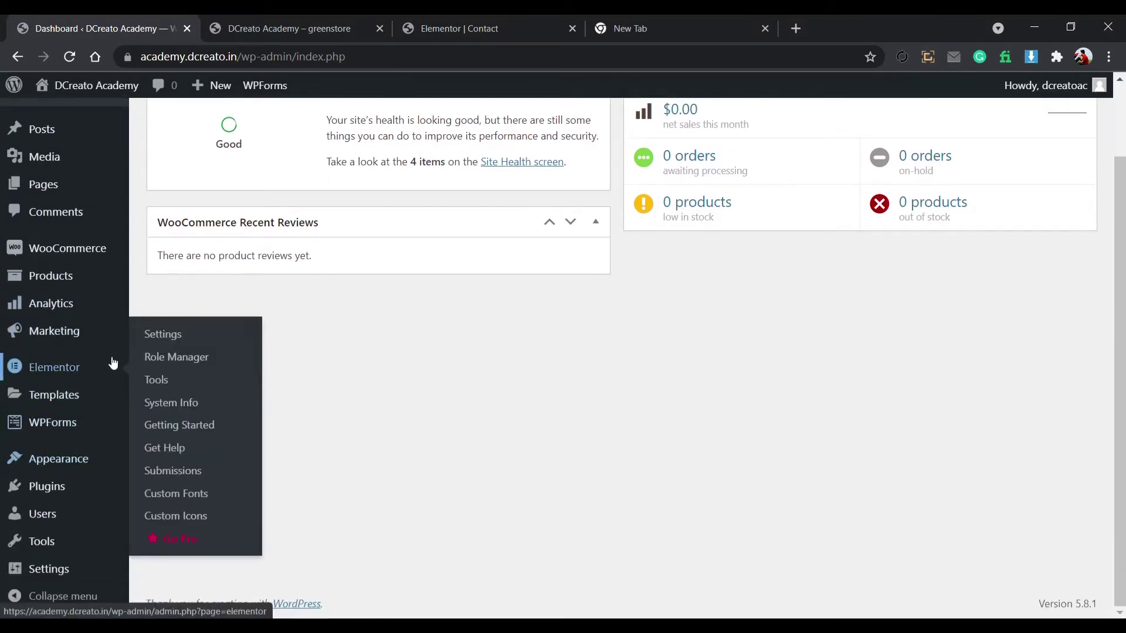
Return to the Greenstore site and browse the product listing on its Plants page.
{"action": "left_click", "coordinate": [281, 28]}
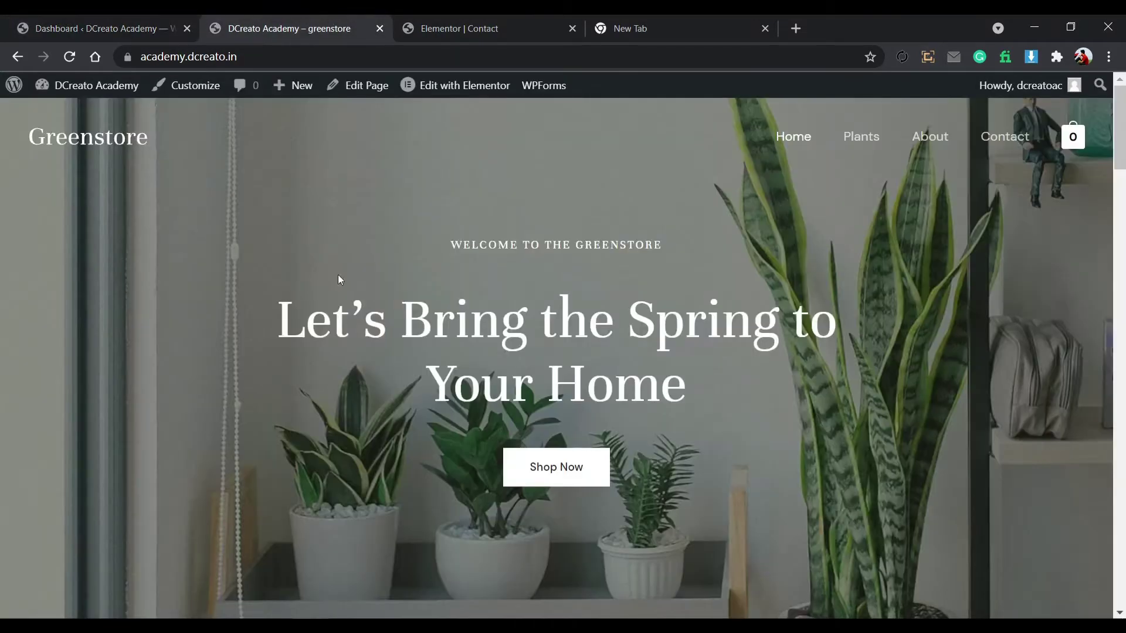
{"action": "scroll", "coordinate": [594, 280], "scroll_direction": "down", "scroll_amount": 8}
{"action": "scroll", "coordinate": [594, 280], "scroll_direction": "up", "scroll_amount": 10}
{"action": "left_click", "coordinate": [854, 135]}
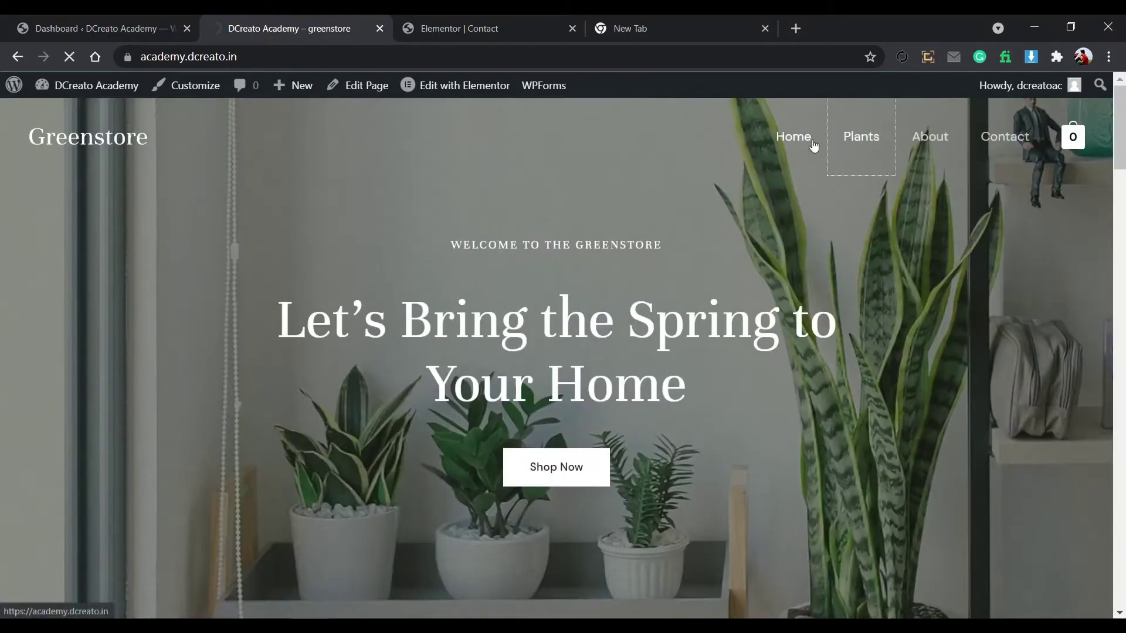
{"action": "scroll", "coordinate": [537, 293], "scroll_direction": "down", "scroll_amount": 8}
{"action": "scroll", "coordinate": [539, 293], "scroll_direction": "up", "scroll_amount": 3}
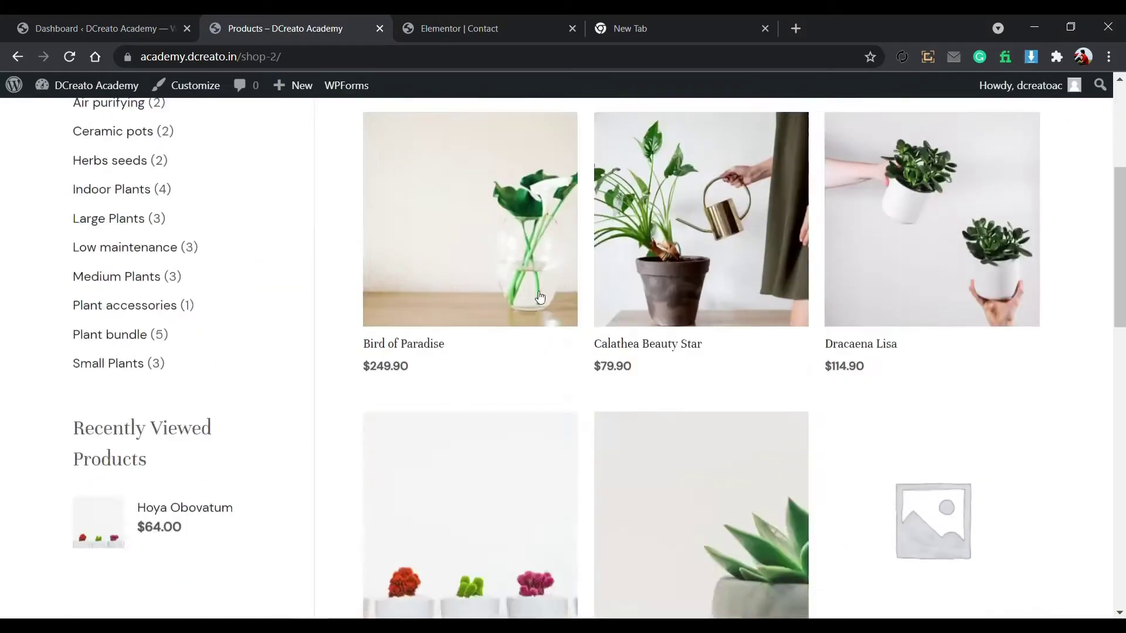
{"action": "scroll", "coordinate": [539, 296], "scroll_direction": "down", "scroll_amount": 10}
{"action": "scroll", "coordinate": [719, 299], "scroll_direction": "up", "scroll_amount": 15}
{"action": "scroll", "coordinate": [382, 480], "scroll_direction": "down", "scroll_amount": 5}
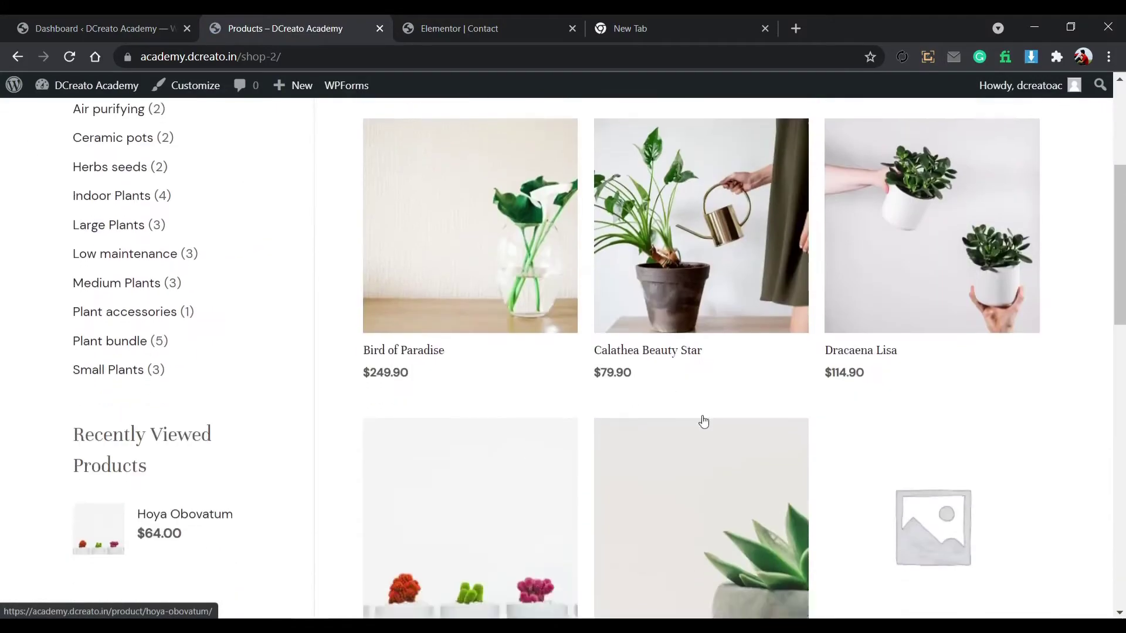
Add the Monstera Deliciosa plant to the shopping cart and review the cart page.
{"action": "scroll", "coordinate": [704, 422], "scroll_direction": "down", "scroll_amount": 5}
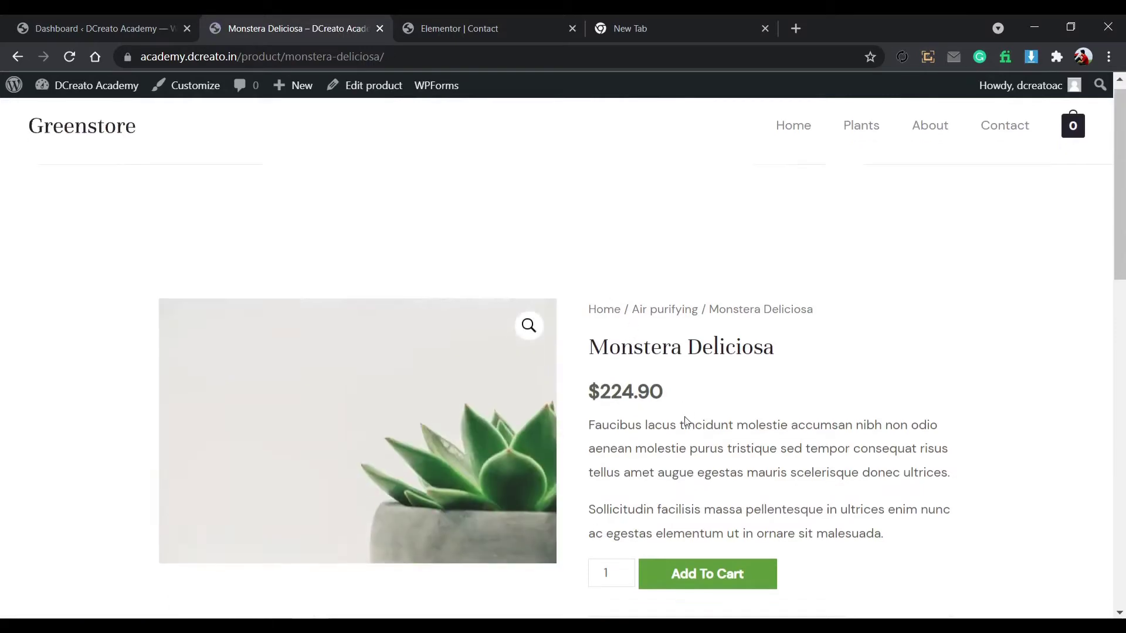
{"action": "scroll", "coordinate": [684, 421], "scroll_direction": "down", "scroll_amount": 3}
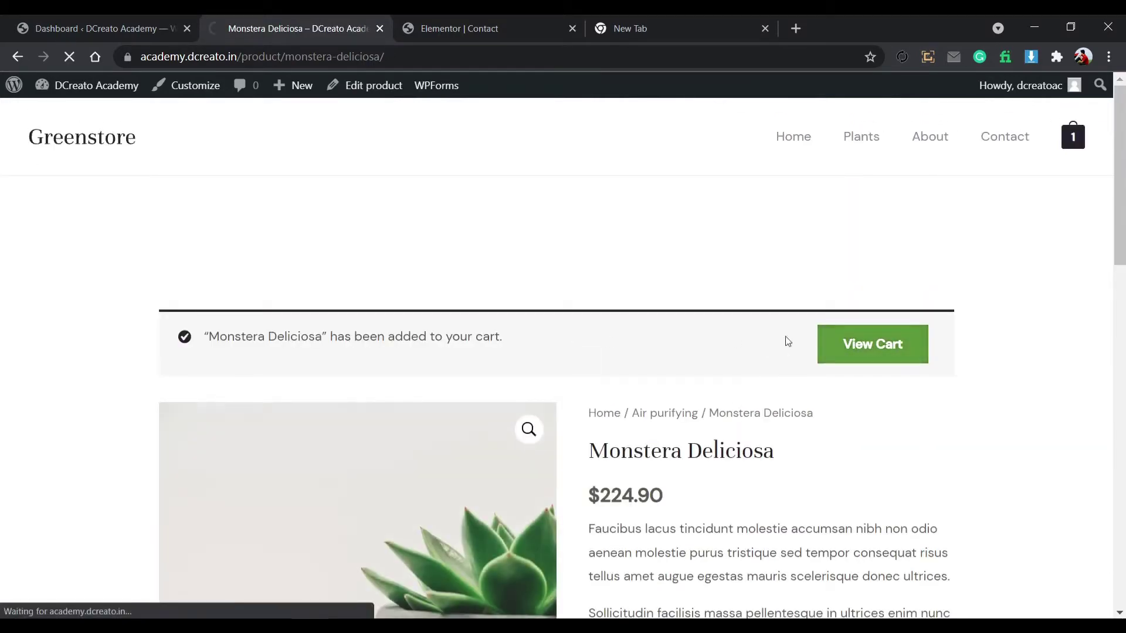
{"action": "scroll", "coordinate": [868, 364], "scroll_direction": "down", "scroll_amount": 5}
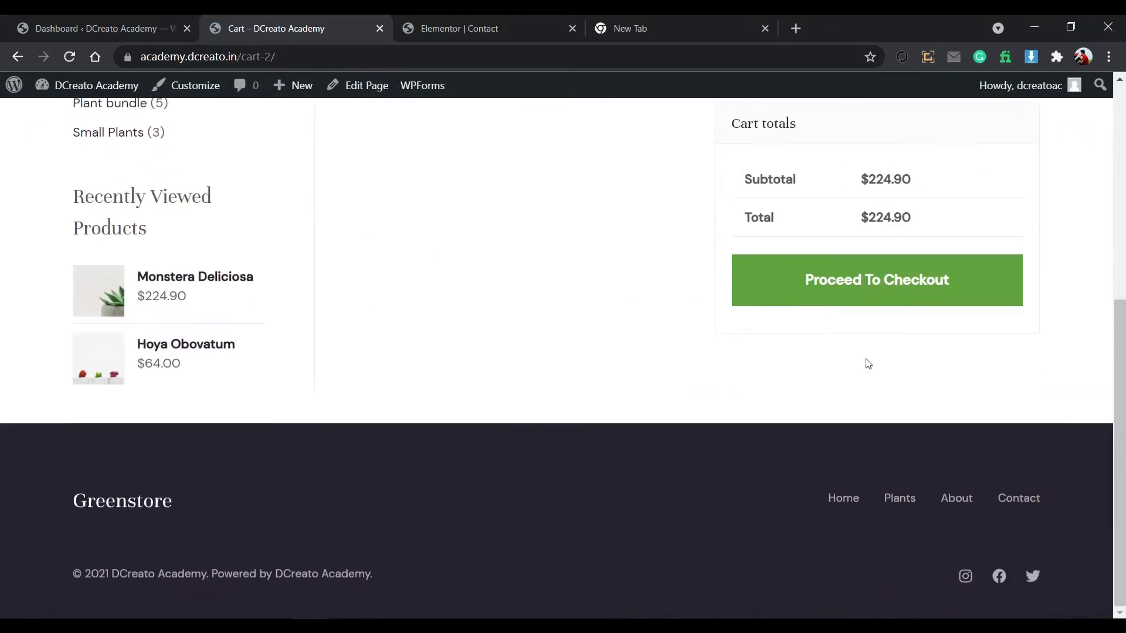
{"action": "scroll", "coordinate": [706, 394], "scroll_direction": "up", "scroll_amount": 5}
{"action": "scroll", "coordinate": [907, 379], "scroll_direction": "down", "scroll_amount": 4}
{"action": "scroll", "coordinate": [577, 383], "scroll_direction": "up", "scroll_amount": 5}
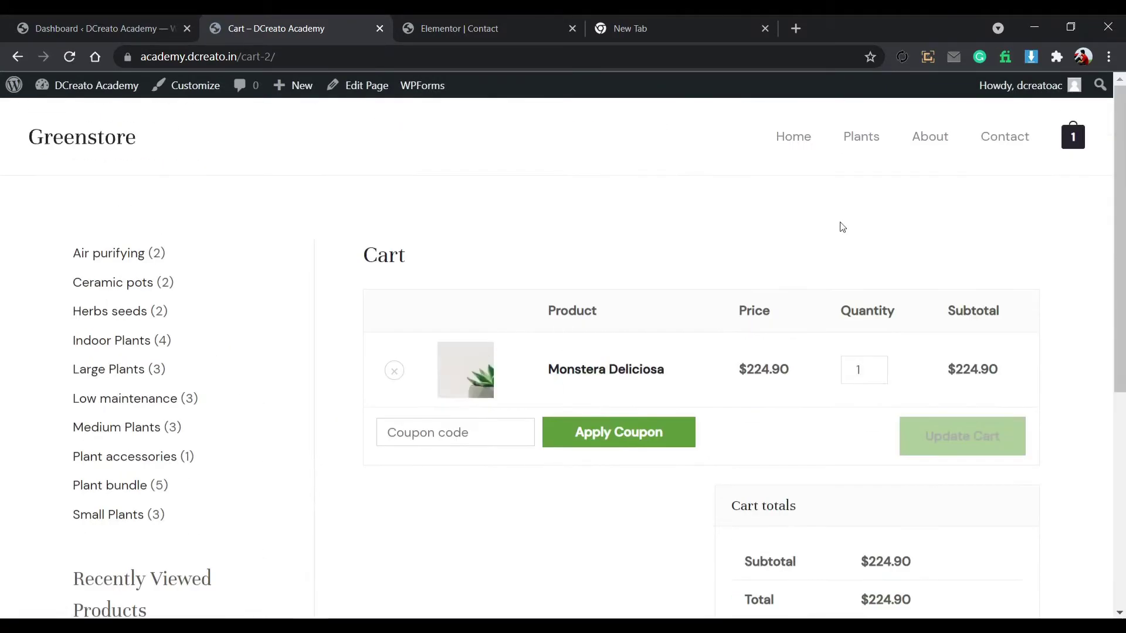
Review the content of the Greenstore site's About page and Contact page.
{"action": "left_click", "coordinate": [919, 148]}
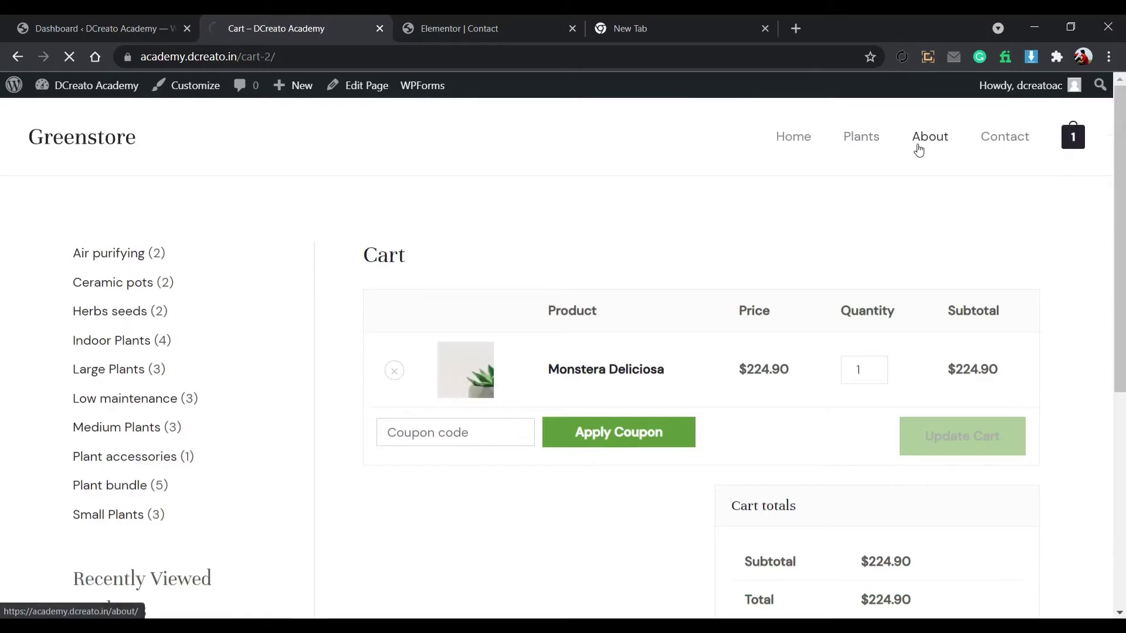
{"action": "scroll", "coordinate": [528, 340], "scroll_direction": "down", "scroll_amount": 15}
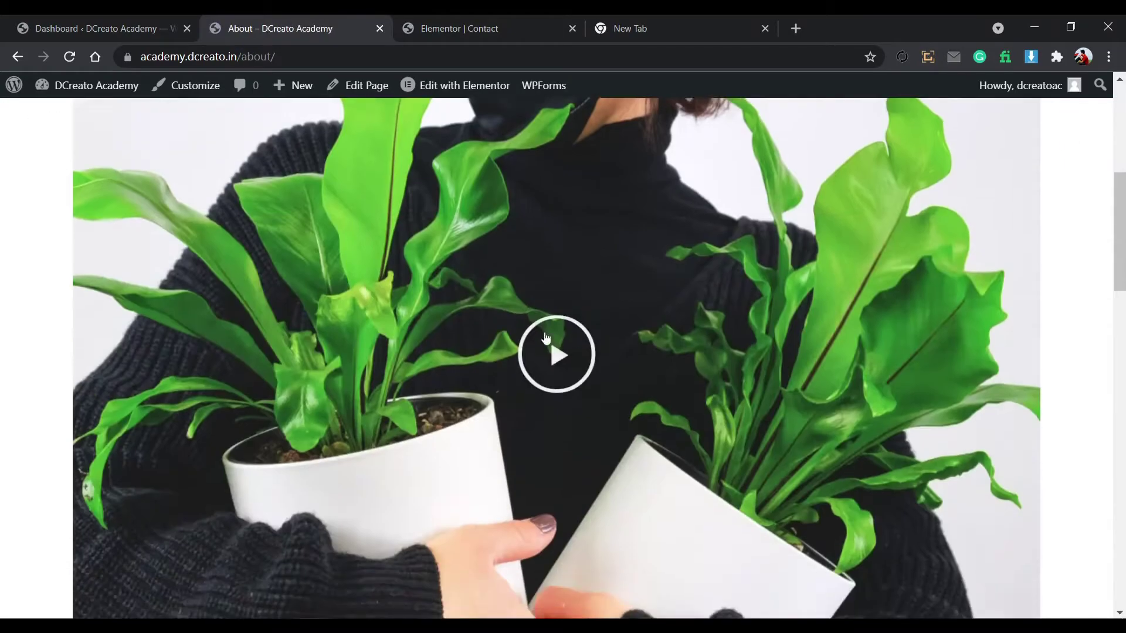
{"action": "scroll", "coordinate": [649, 347], "scroll_direction": "up", "scroll_amount": 4}
{"action": "scroll", "coordinate": [649, 347], "scroll_direction": "up", "scroll_amount": 11}
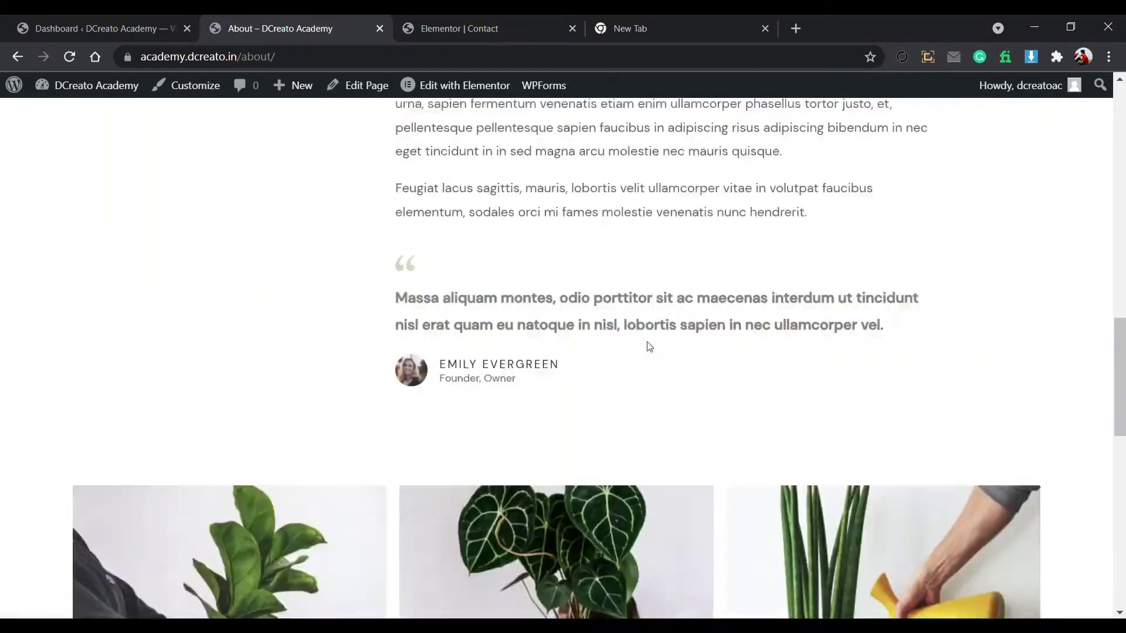
{"action": "left_click", "coordinate": [1001, 141]}
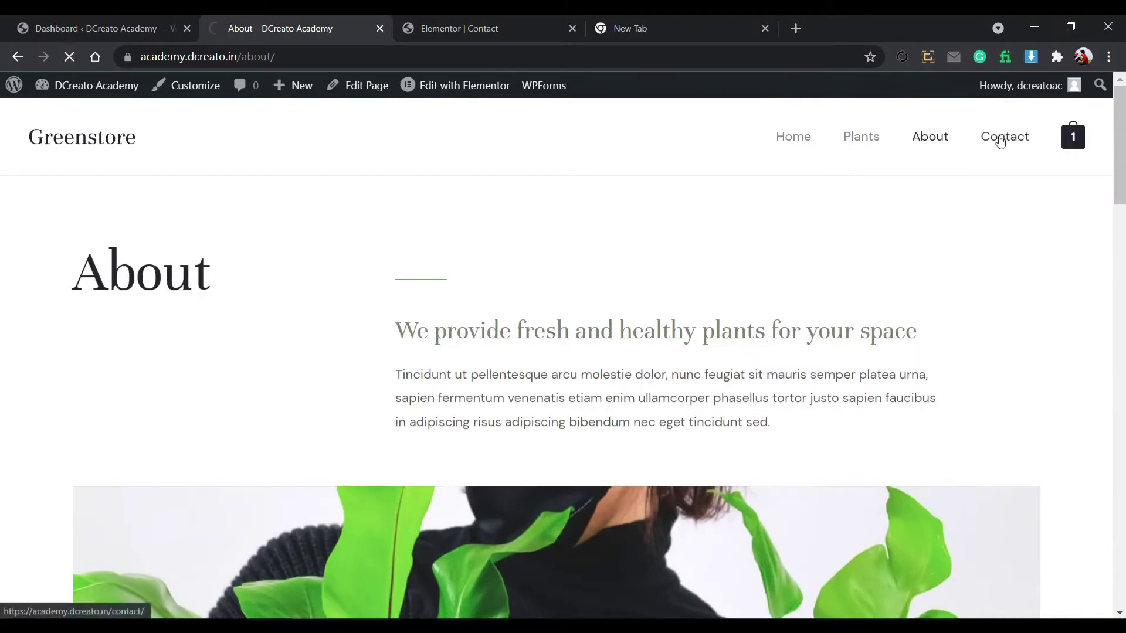
{"action": "scroll", "coordinate": [616, 420], "scroll_direction": "down", "scroll_amount": 10}
{"action": "scroll", "coordinate": [618, 420], "scroll_direction": "up", "scroll_amount": 10}
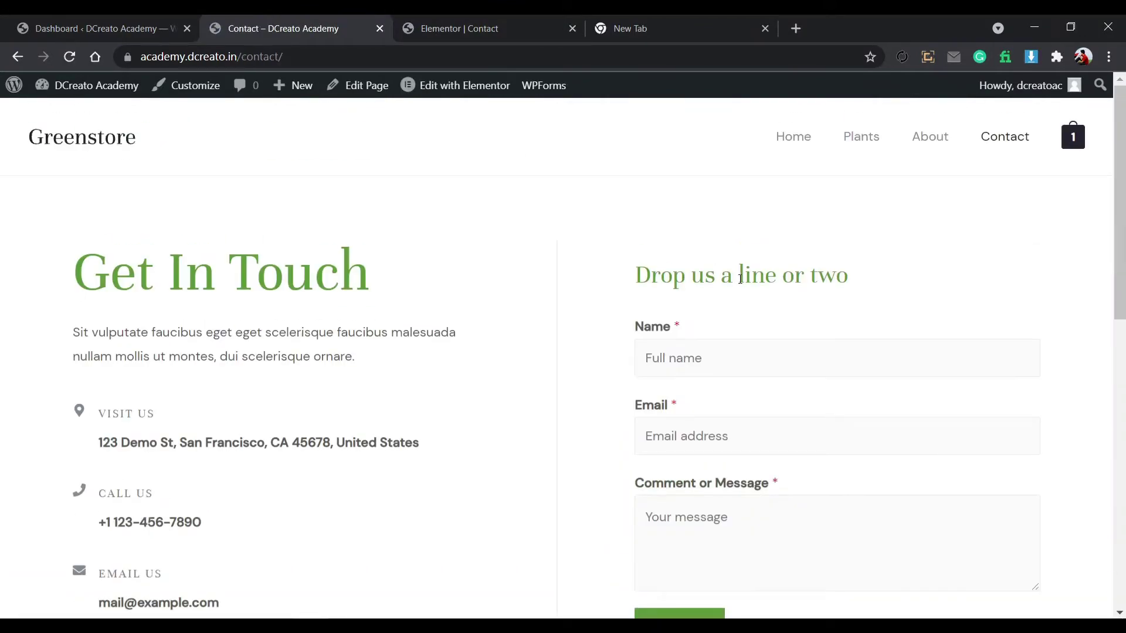
Go back to the Greenstore home page and review its sections down to the footer.
{"action": "left_click", "coordinate": [85, 138]}
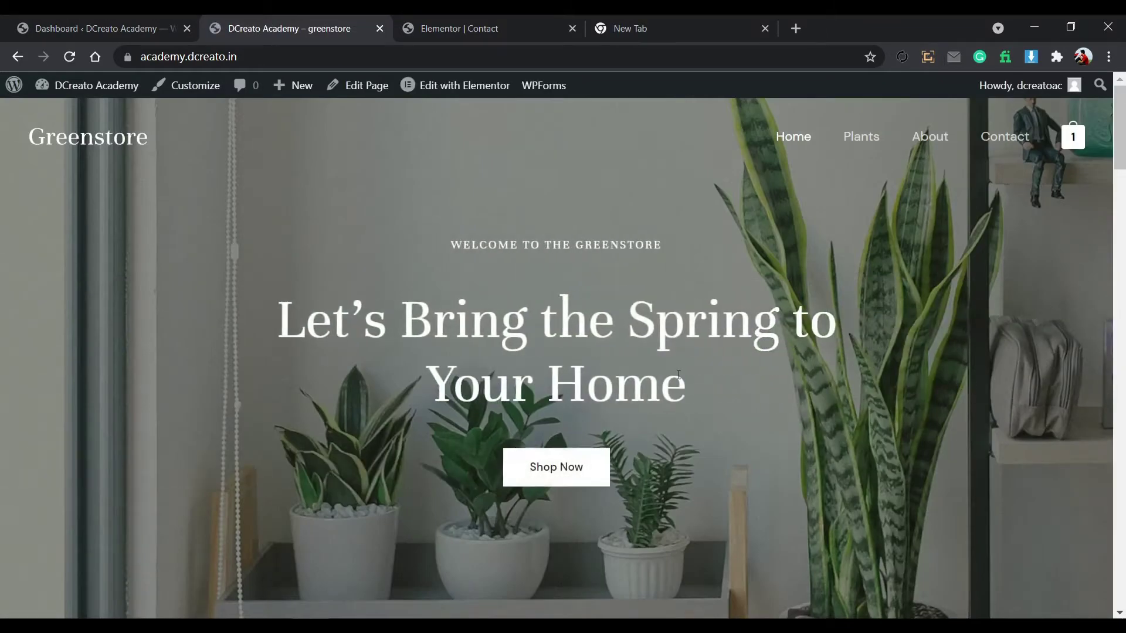
{"action": "scroll", "coordinate": [632, 286], "scroll_direction": "down", "scroll_amount": 4}
{"action": "scroll", "coordinate": [632, 286], "scroll_direction": "down", "scroll_amount": 20}
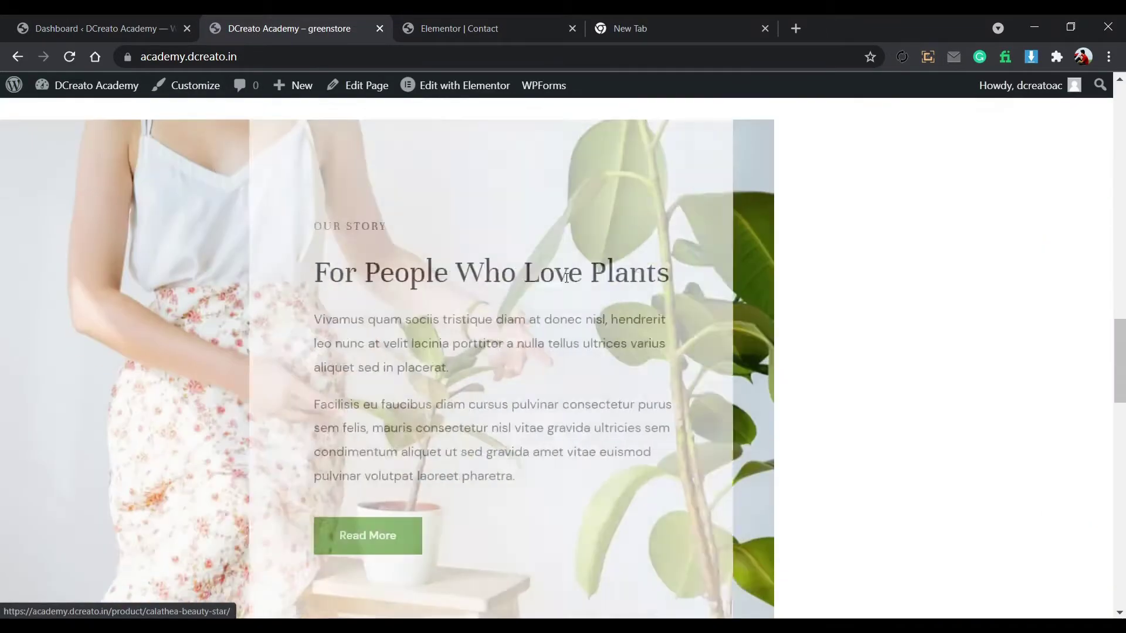
{"action": "scroll", "coordinate": [789, 281], "scroll_direction": "down", "scroll_amount": 20}
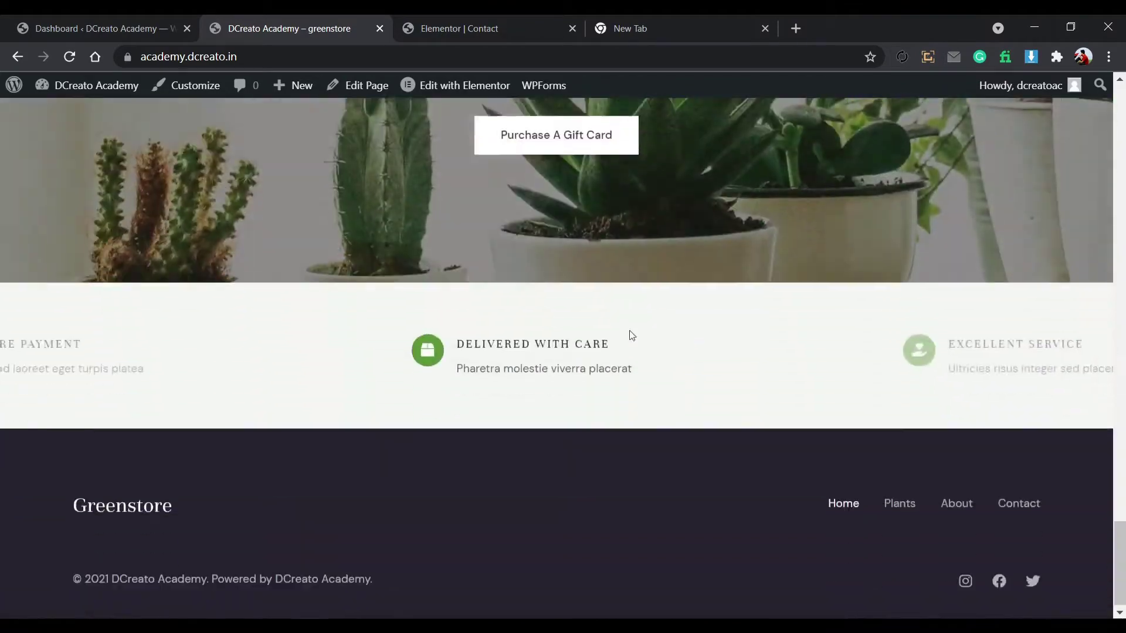
{"action": "scroll", "coordinate": [626, 369], "scroll_direction": "up", "scroll_amount": 20}
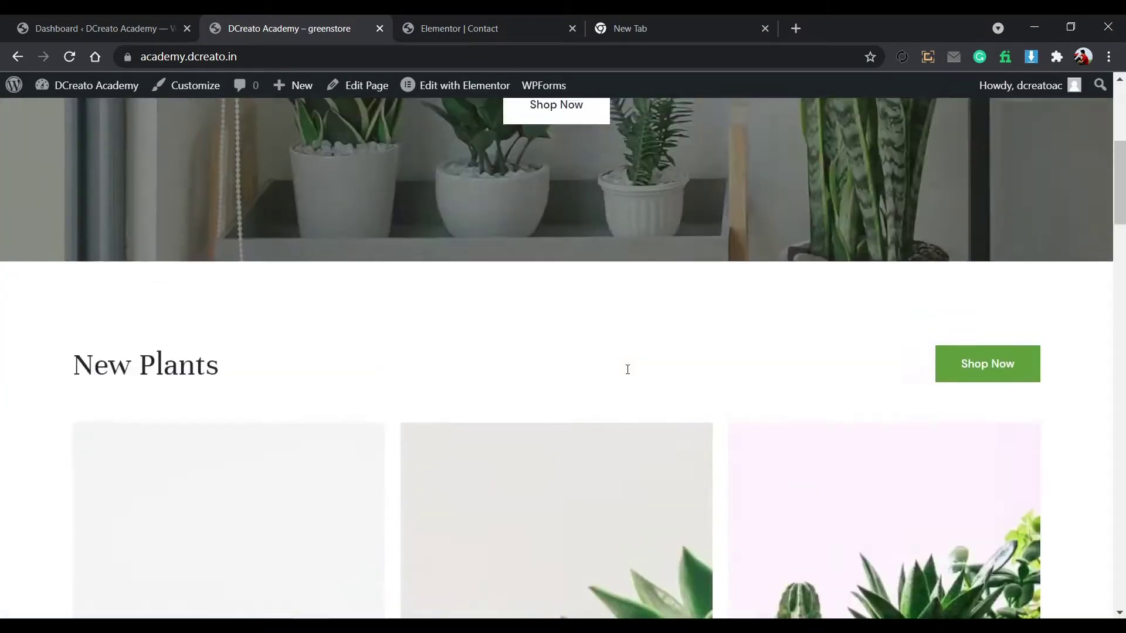
{"action": "scroll", "coordinate": [627, 370], "scroll_direction": "up", "scroll_amount": 10}
Open the WordPress installed plugins page in a new browser tab and activate the WP Reset plugin.
{"action": "left_click", "coordinate": [88, 27]}
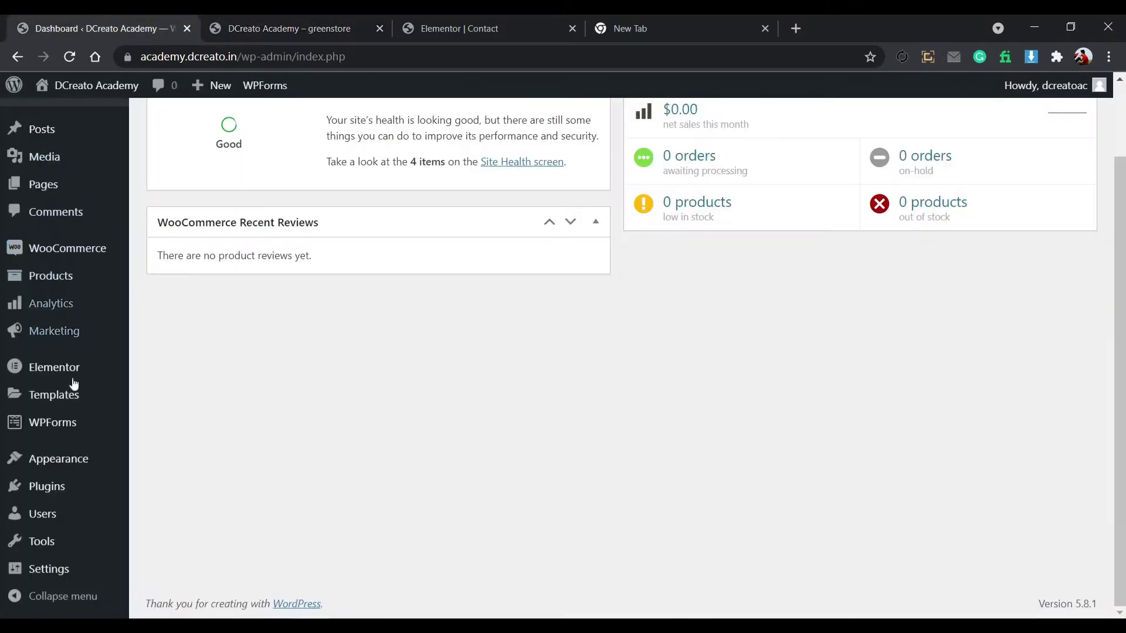
{"action": "mouse_move", "coordinate": [60, 512]}
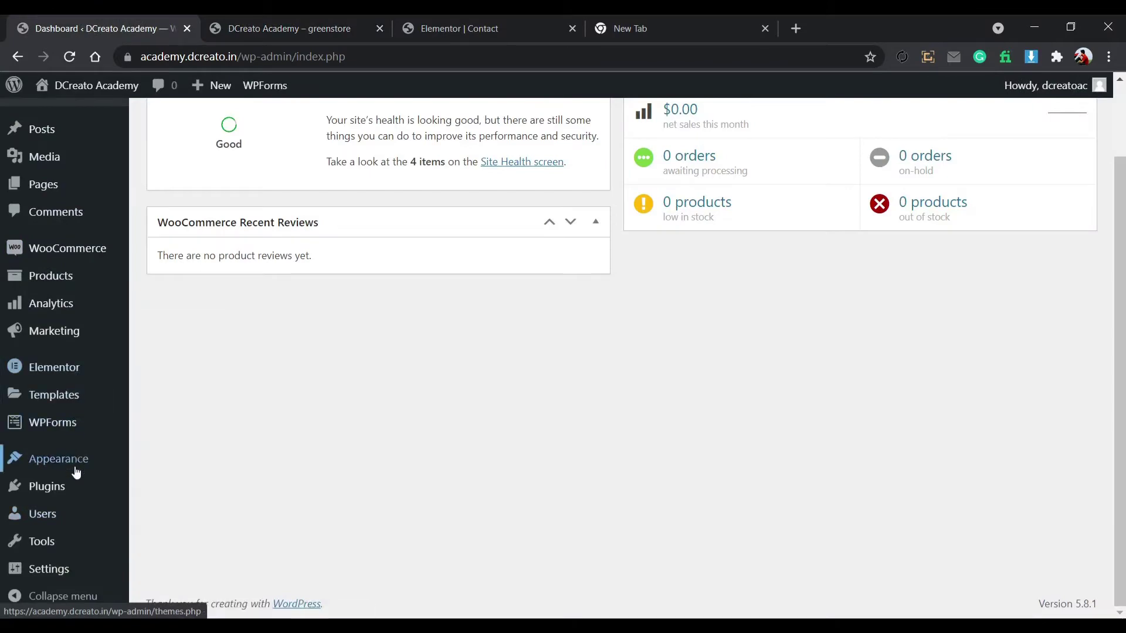
{"action": "mouse_move", "coordinate": [76, 492]}
{"action": "middle_click", "coordinate": [172, 491]}
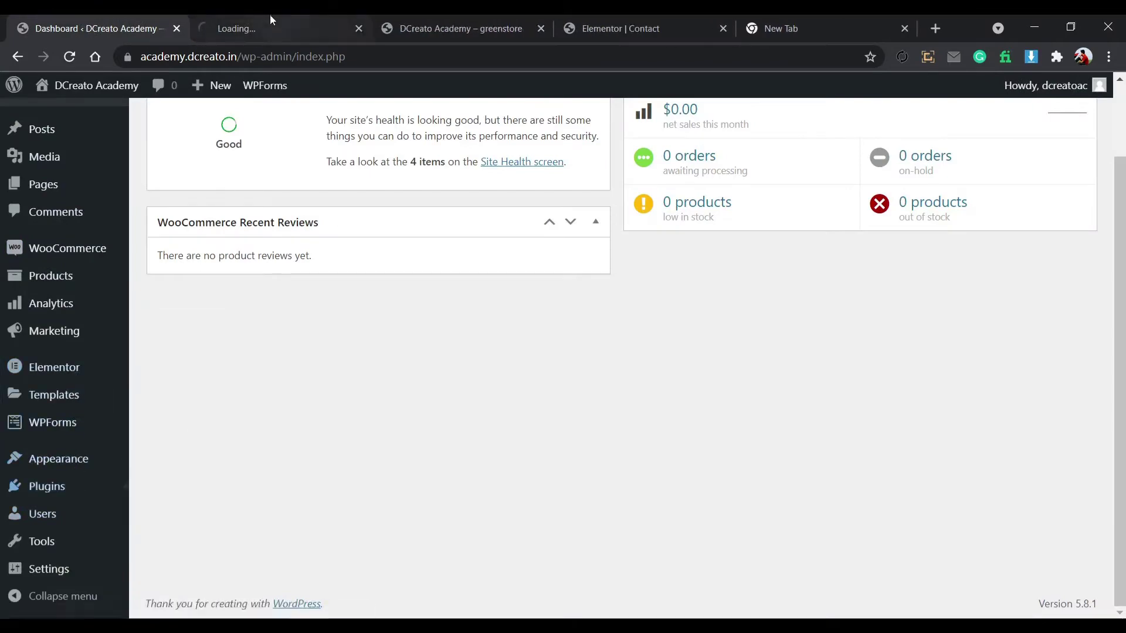
{"action": "left_click", "coordinate": [270, 18]}
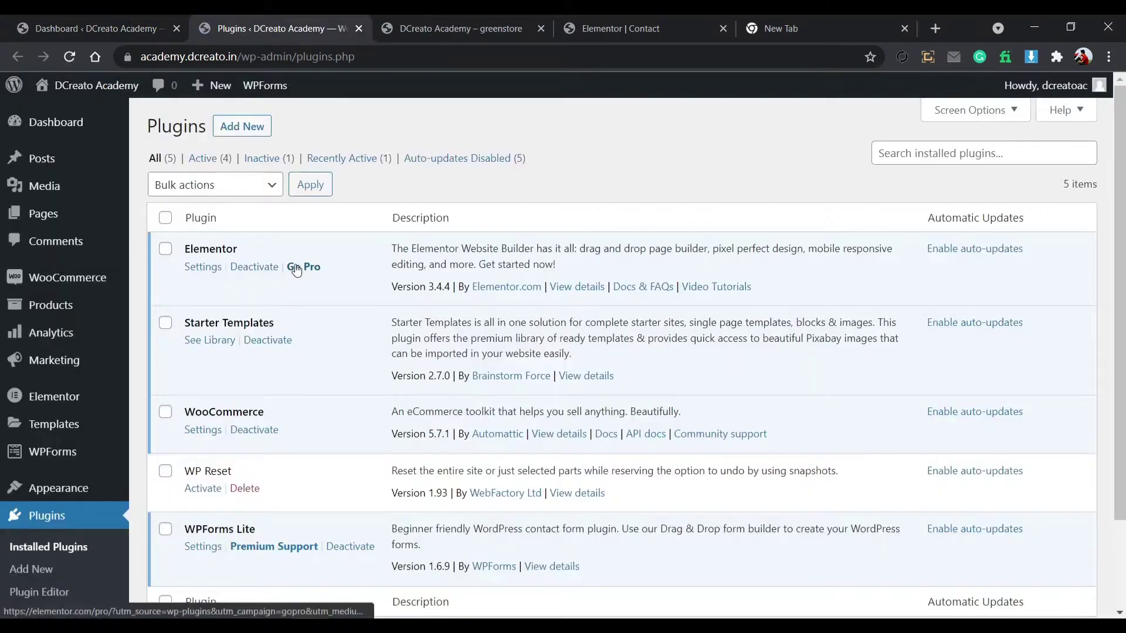
{"action": "scroll", "coordinate": [281, 286], "scroll_direction": "down", "scroll_amount": 2}
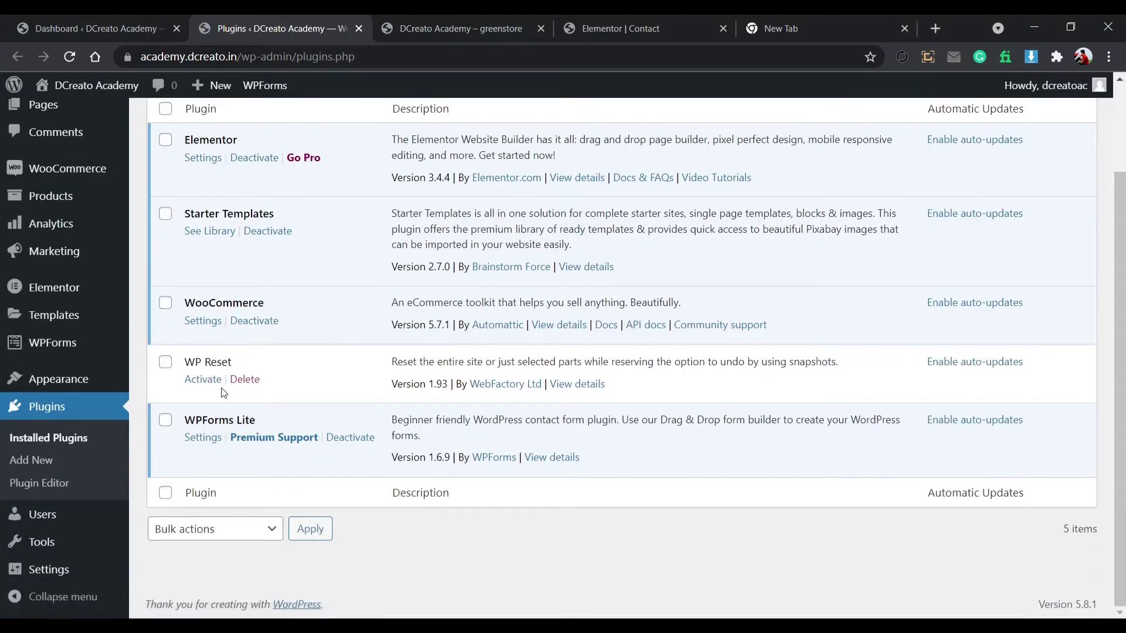
{"action": "left_click", "coordinate": [206, 380]}
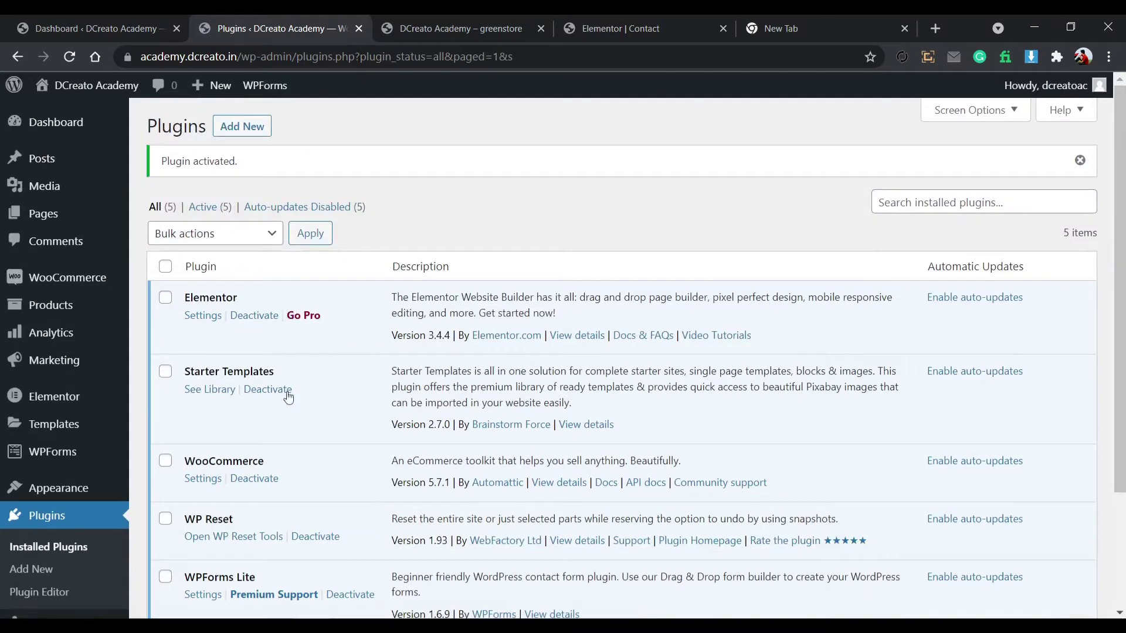
Reset the WordPress site with the WP Reset tools, confirming with "reset" and keeping only the WP Reset plugin reactivated.
{"action": "scroll", "coordinate": [287, 413], "scroll_direction": "down", "scroll_amount": 2}
{"action": "left_click", "coordinate": [256, 387]}
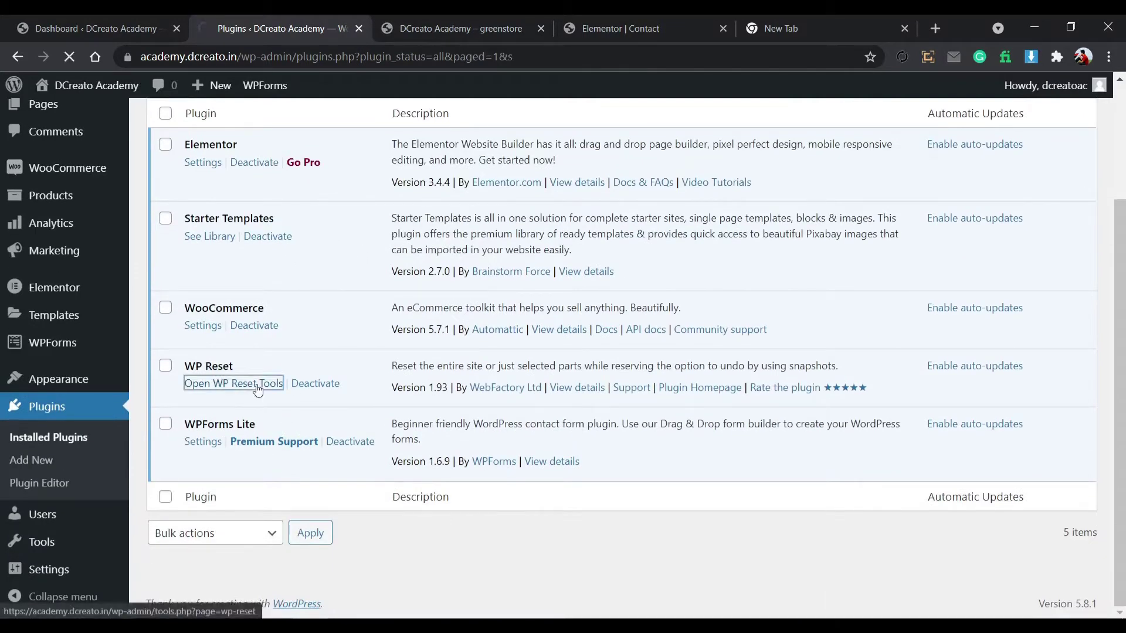
{"action": "scroll", "coordinate": [297, 460], "scroll_direction": "down", "scroll_amount": 4}
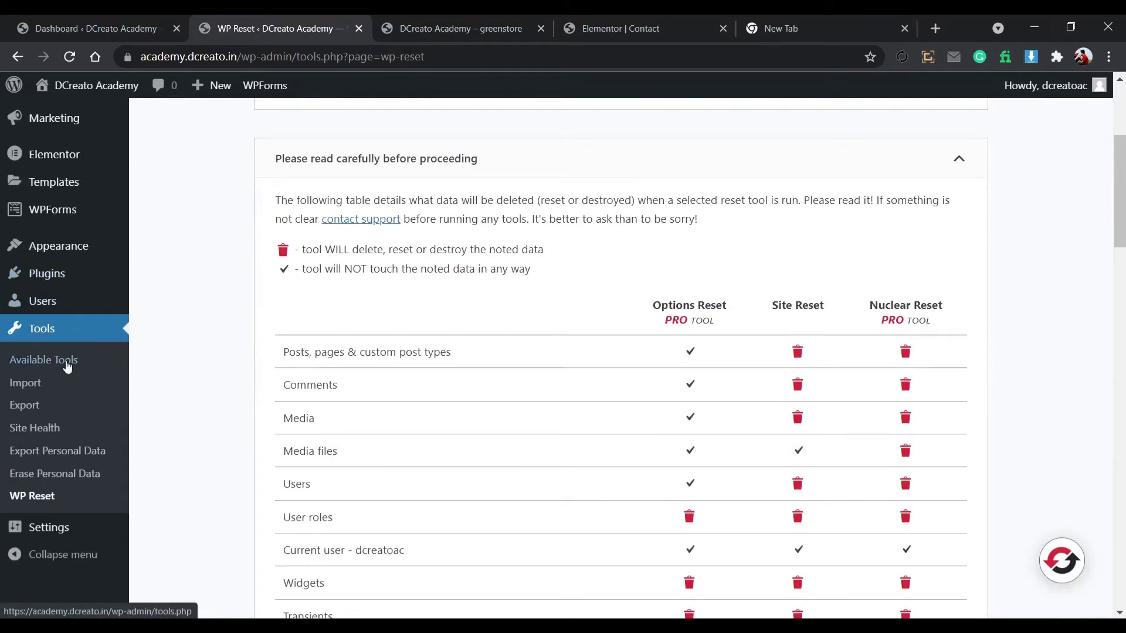
{"action": "scroll", "coordinate": [467, 467], "scroll_direction": "down", "scroll_amount": 20}
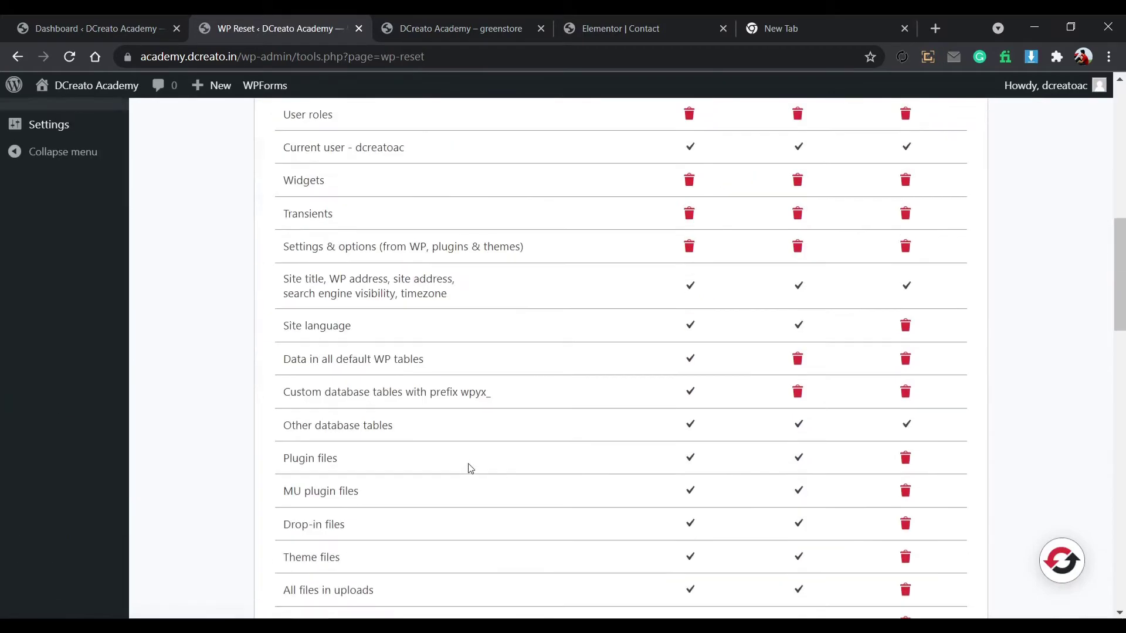
{"action": "left_click", "coordinate": [357, 374]}
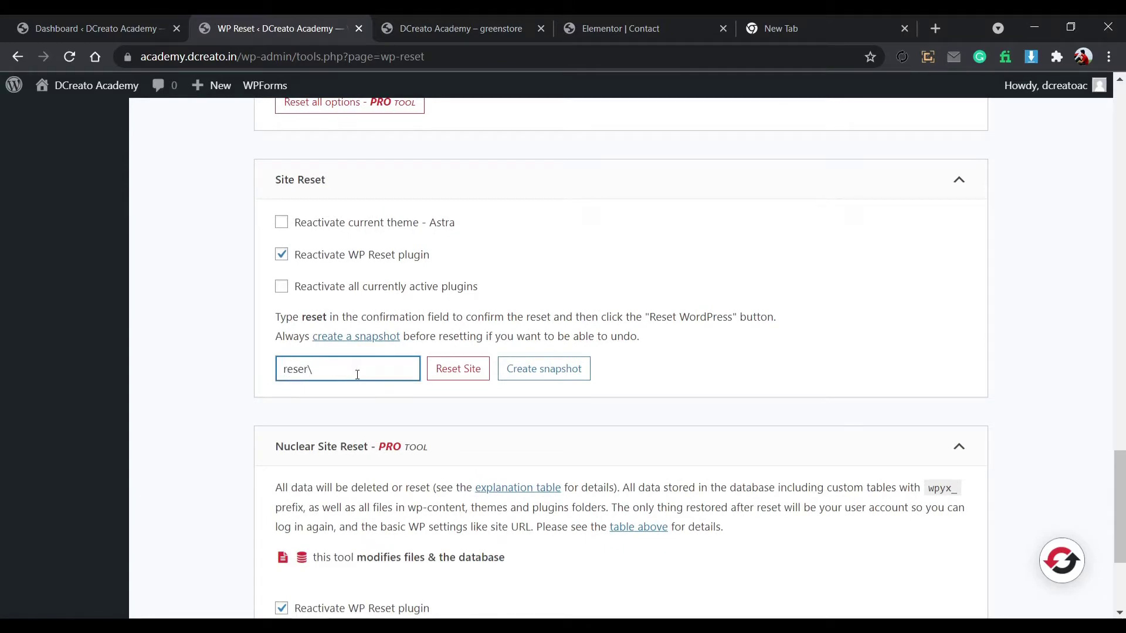
{"action": "left_click", "coordinate": [449, 376]}
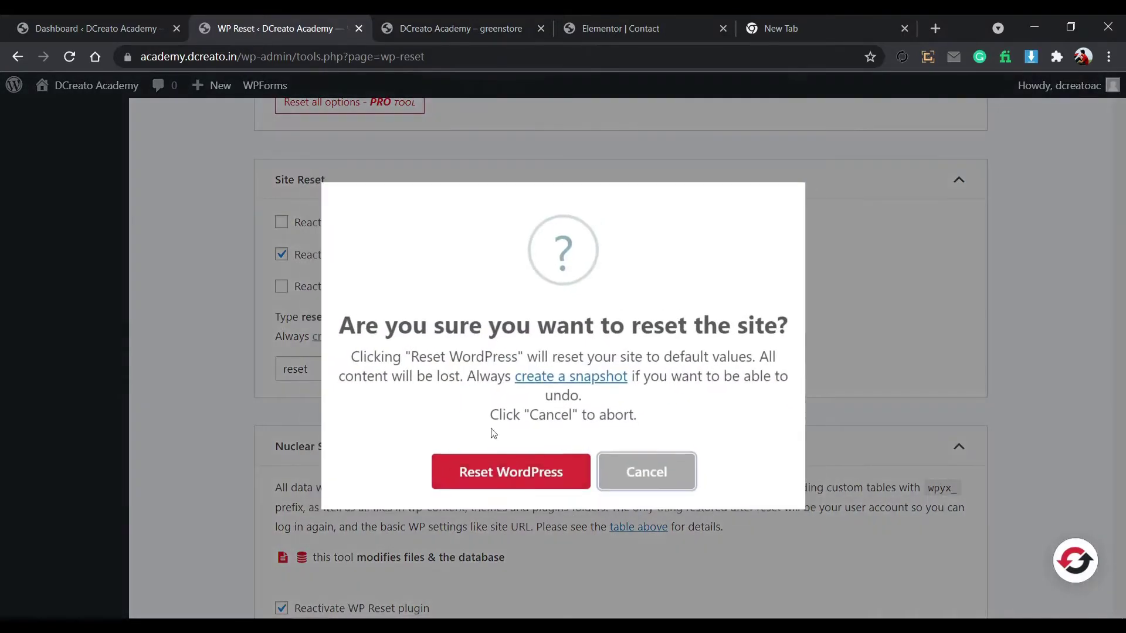
{"action": "left_click", "coordinate": [506, 472]}
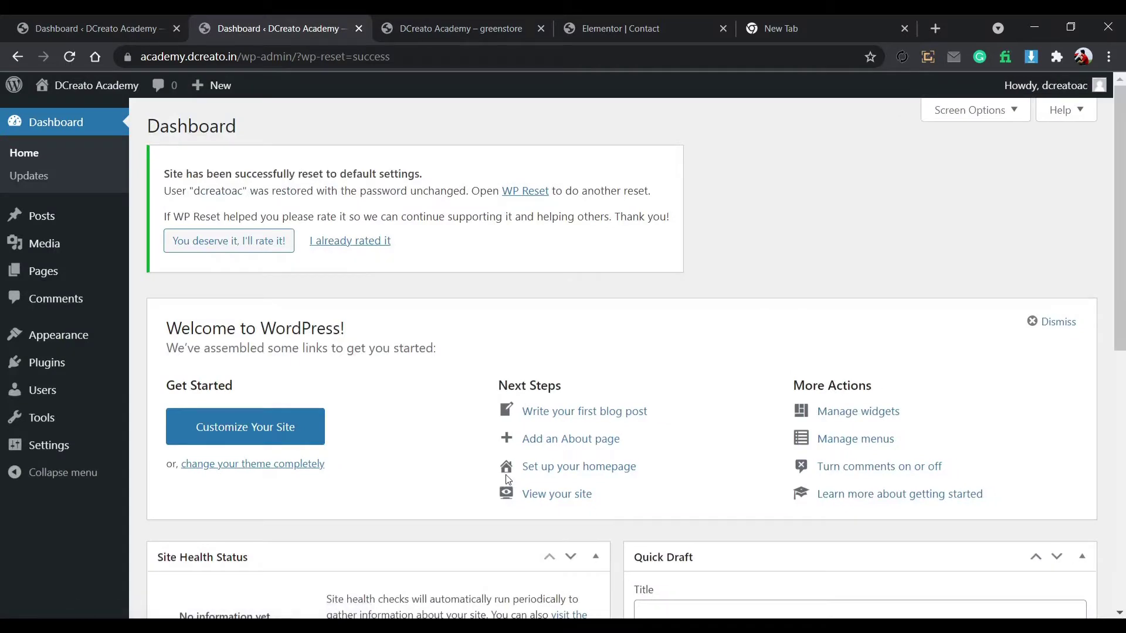
Open the Themes page in a new browser tab and close the old greenstore and Elementor Contact tabs.
{"action": "mouse_move", "coordinate": [104, 364]}
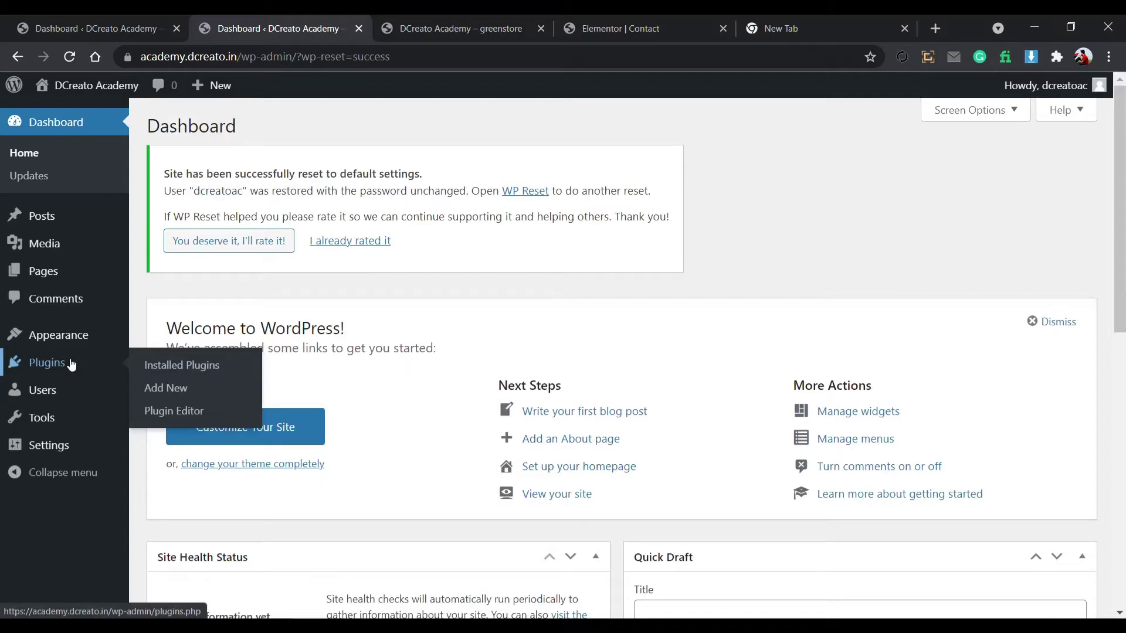
{"action": "mouse_move", "coordinate": [72, 334]}
{"action": "middle_click", "coordinate": [154, 333]}
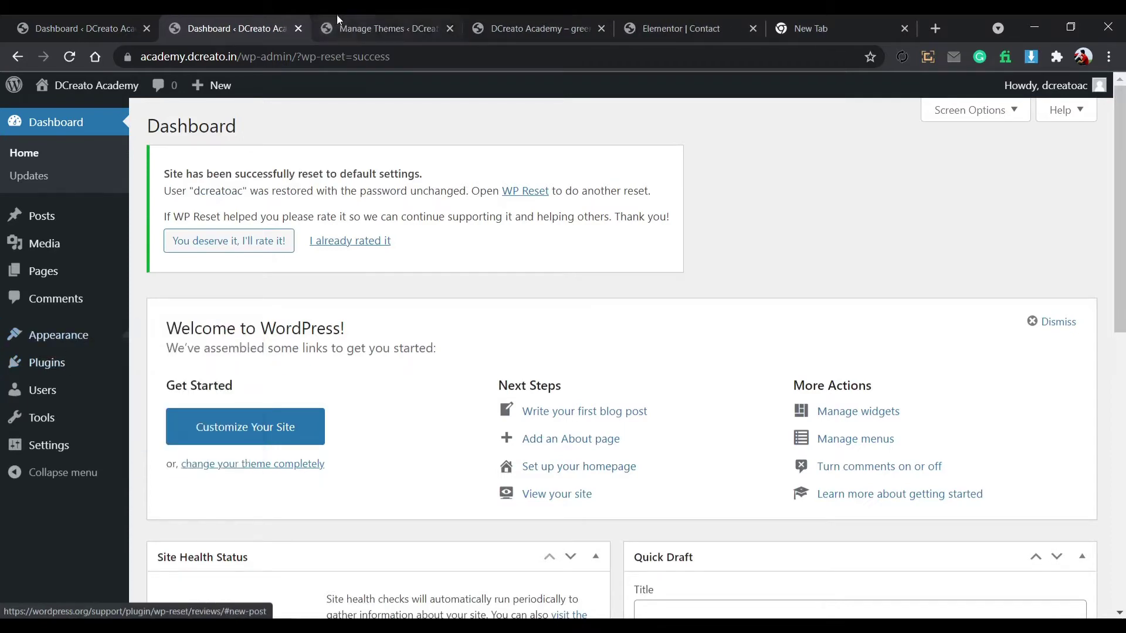
{"action": "left_click", "coordinate": [347, 27]}
{"action": "left_click", "coordinate": [485, 30]}
{"action": "left_click", "coordinate": [601, 28]}
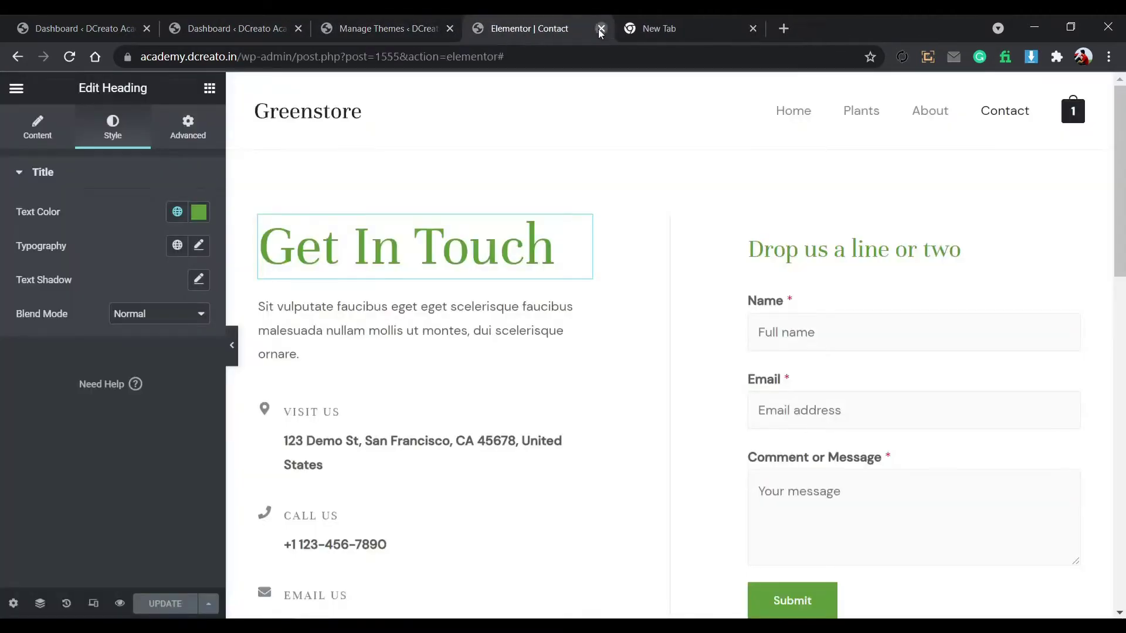
{"action": "left_click", "coordinate": [601, 29]}
{"action": "left_click", "coordinate": [404, 18]}
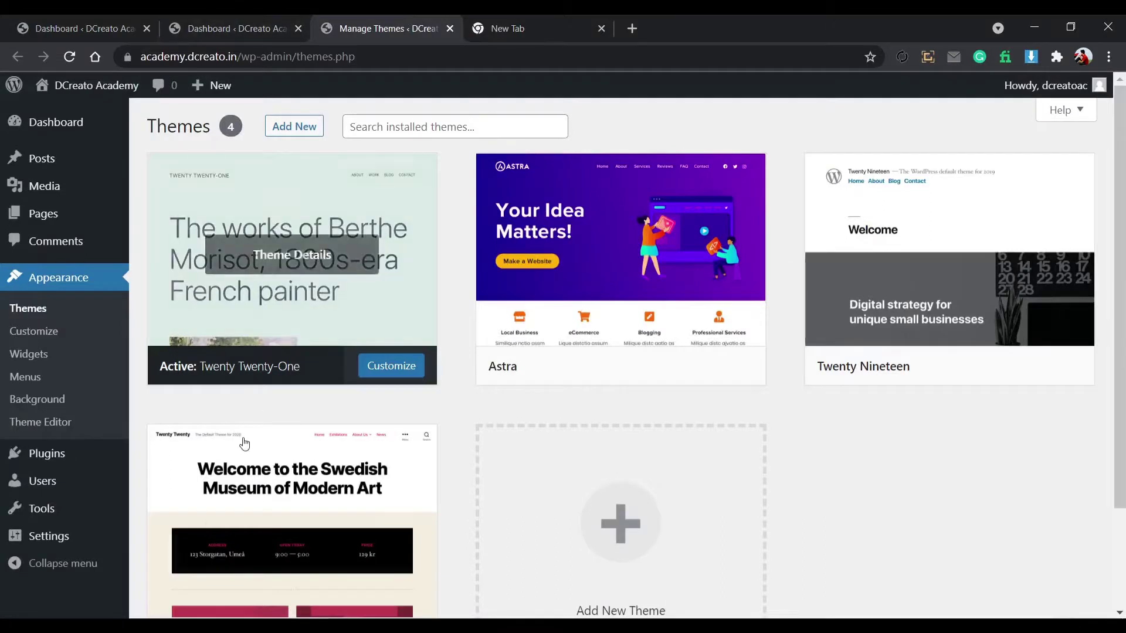
Search the themes available to add for "astra" and activate the Astra theme.
{"action": "left_click", "coordinate": [290, 126]}
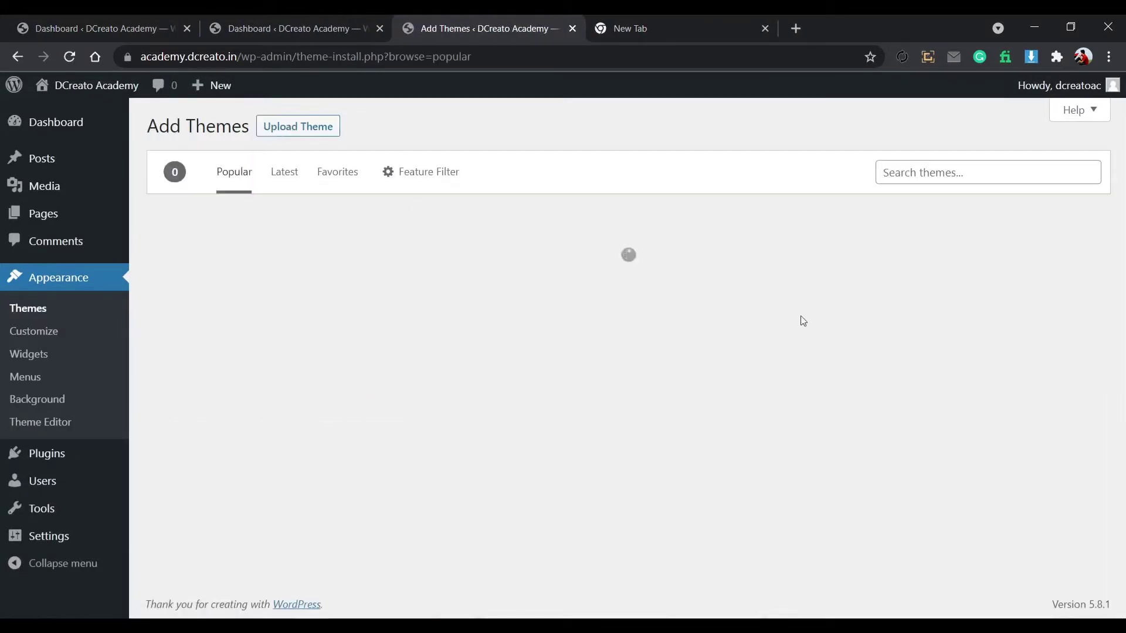
{"action": "left_click", "coordinate": [938, 173]}
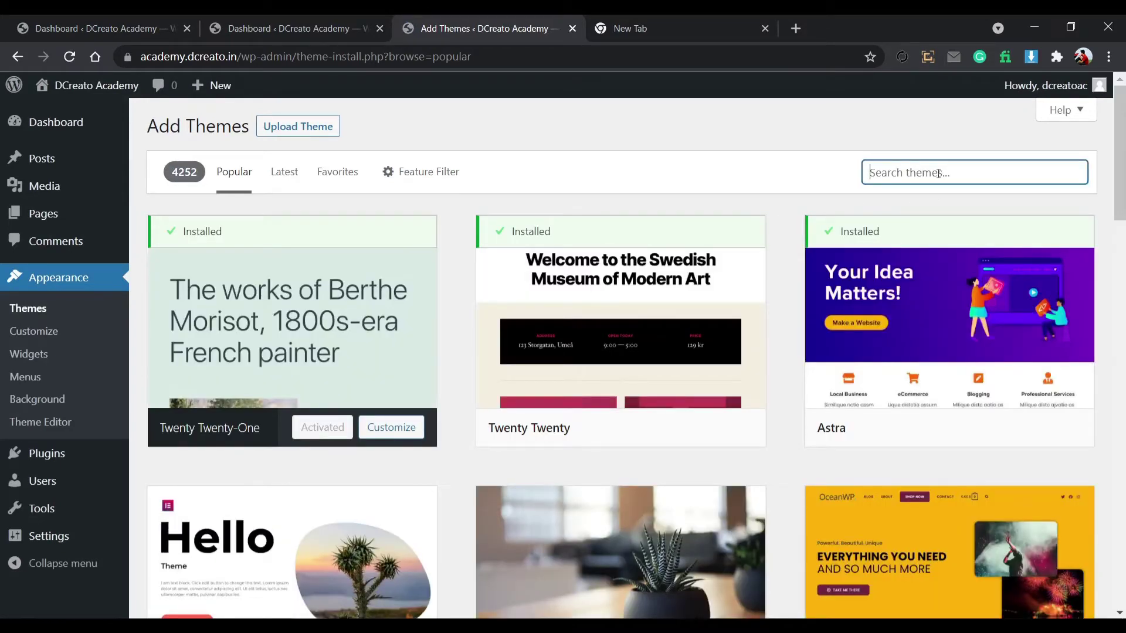
{"action": "type", "text": "ast"}
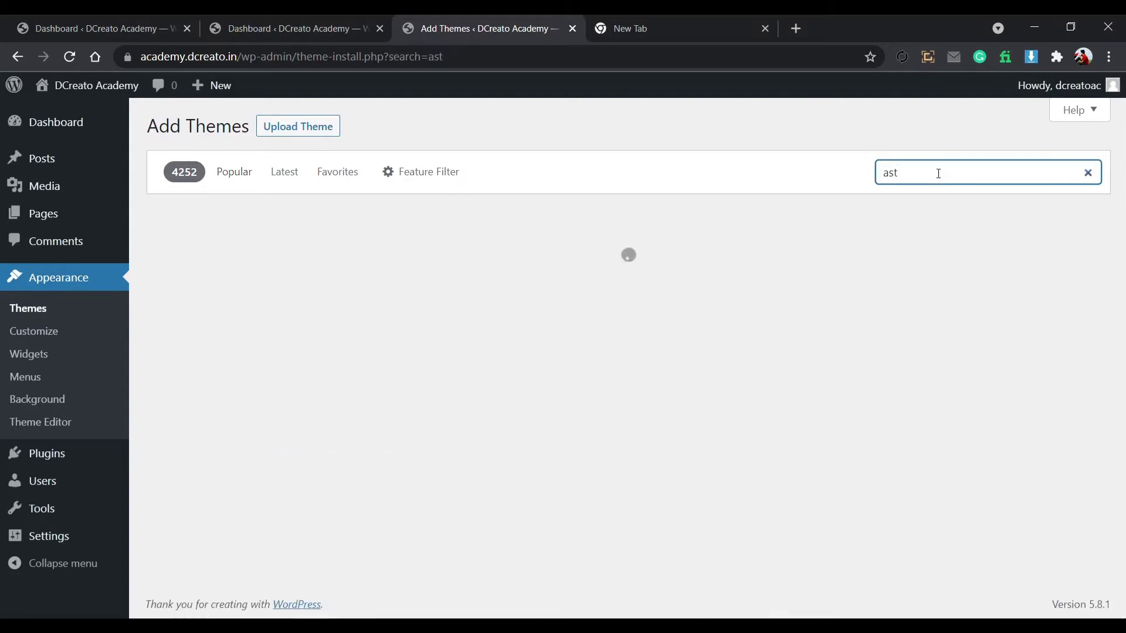
{"action": "type", "text": "ra"}
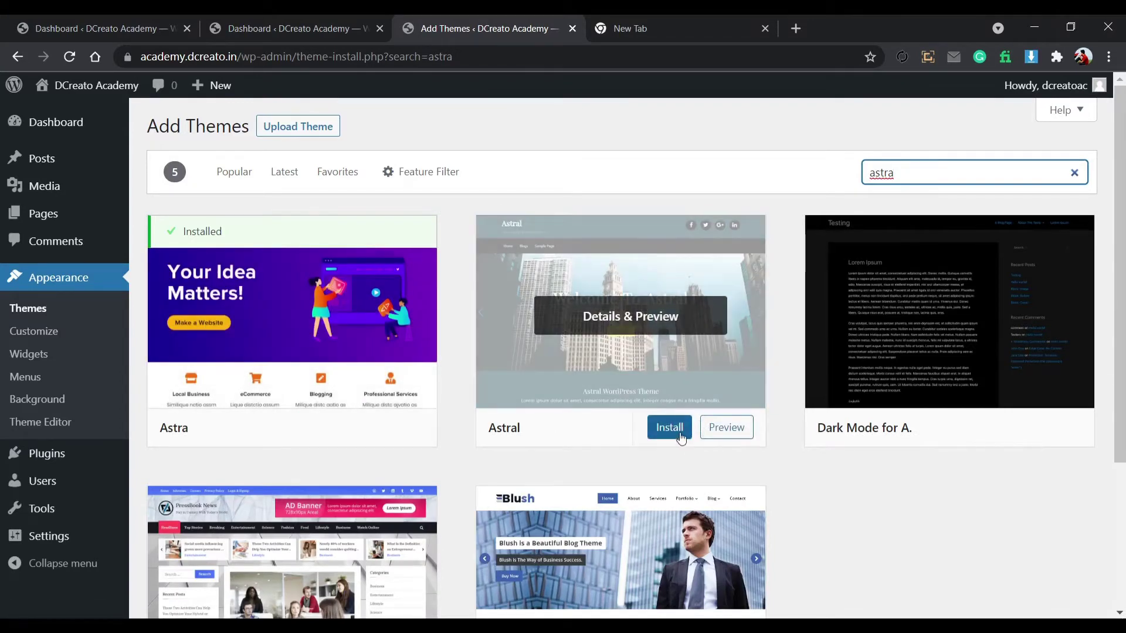
{"action": "mouse_move", "coordinate": [311, 429]}
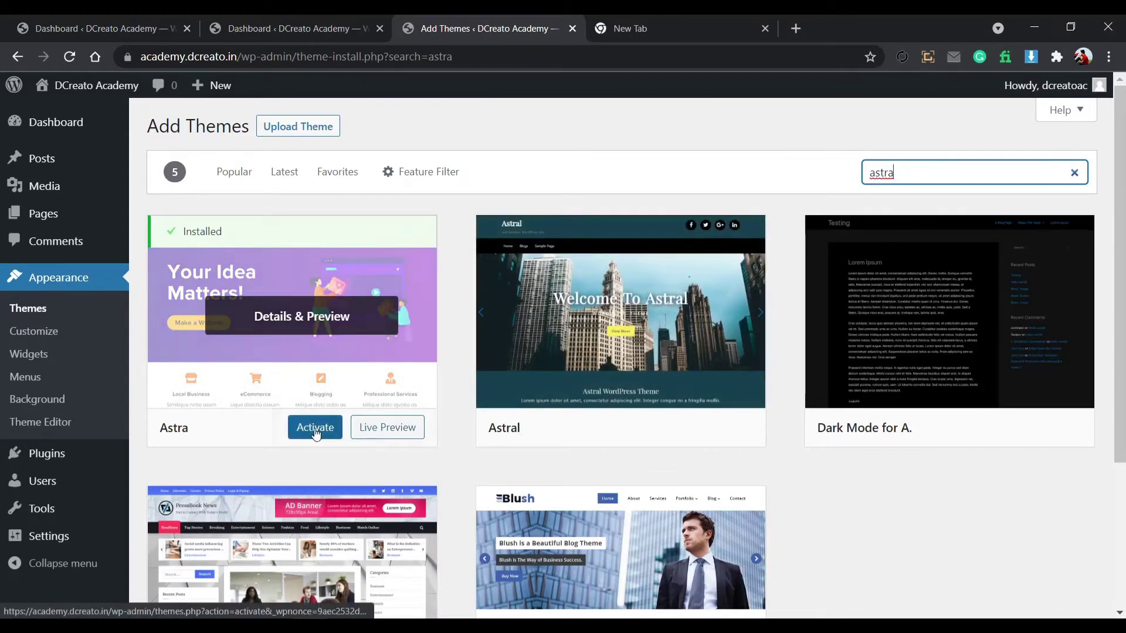
{"action": "left_click", "coordinate": [314, 432]}
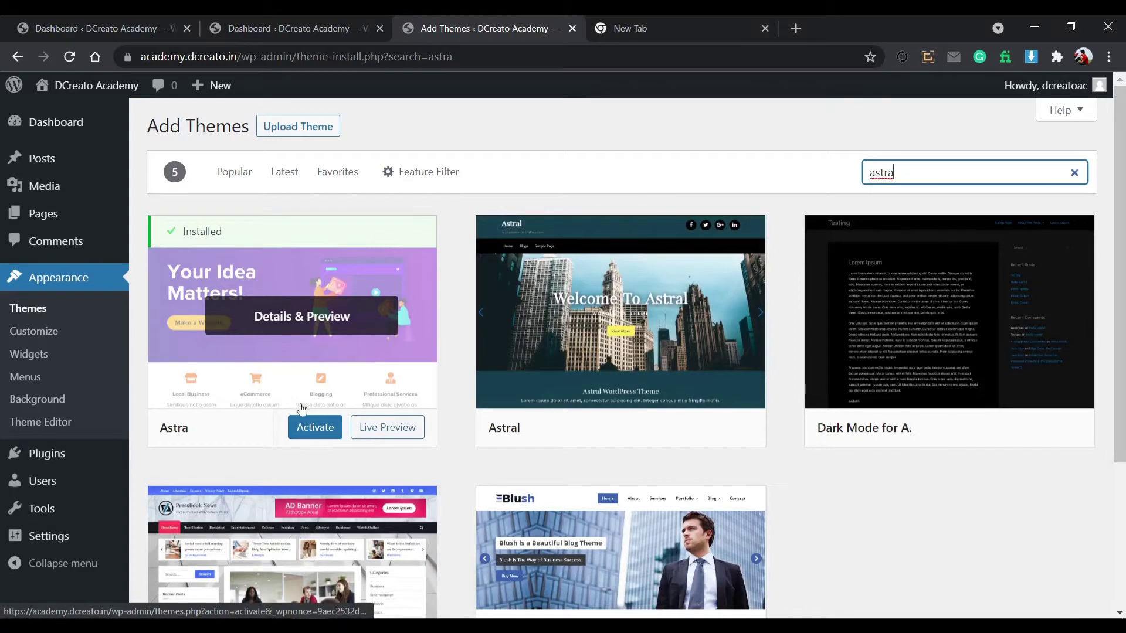
{"action": "left_click", "coordinate": [315, 434]}
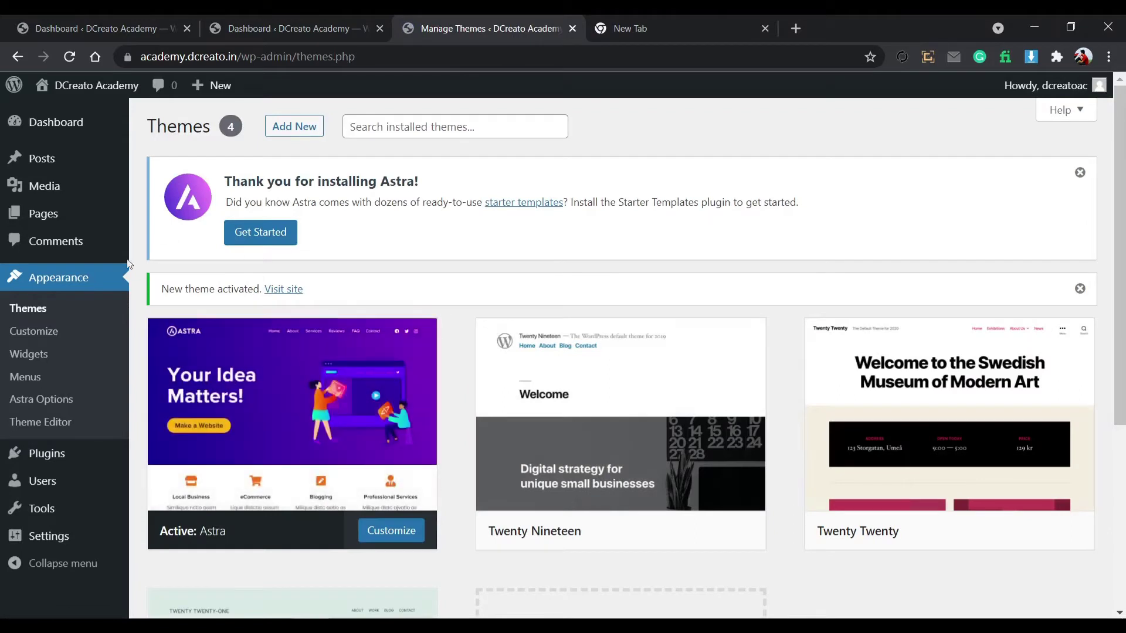
Open the page for adding plugins in a new browser tab and close the Manage Themes tab.
{"action": "mouse_move", "coordinate": [65, 457]}
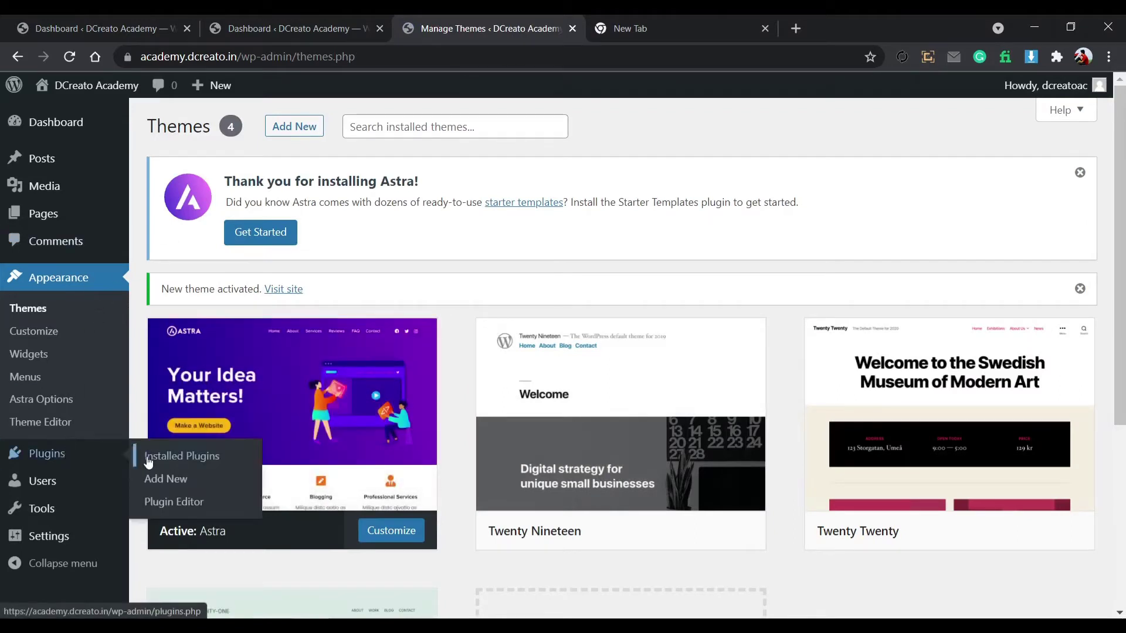
{"action": "middle_click", "coordinate": [151, 481]}
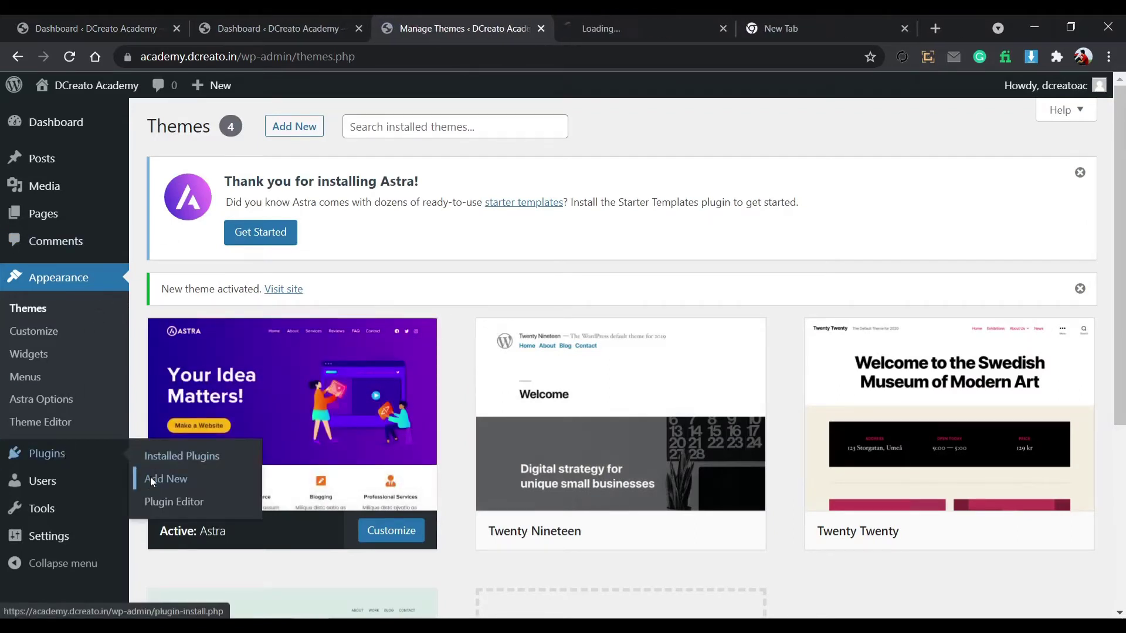
{"action": "left_click", "coordinate": [613, 15]}
{"action": "left_click", "coordinate": [546, 30]}
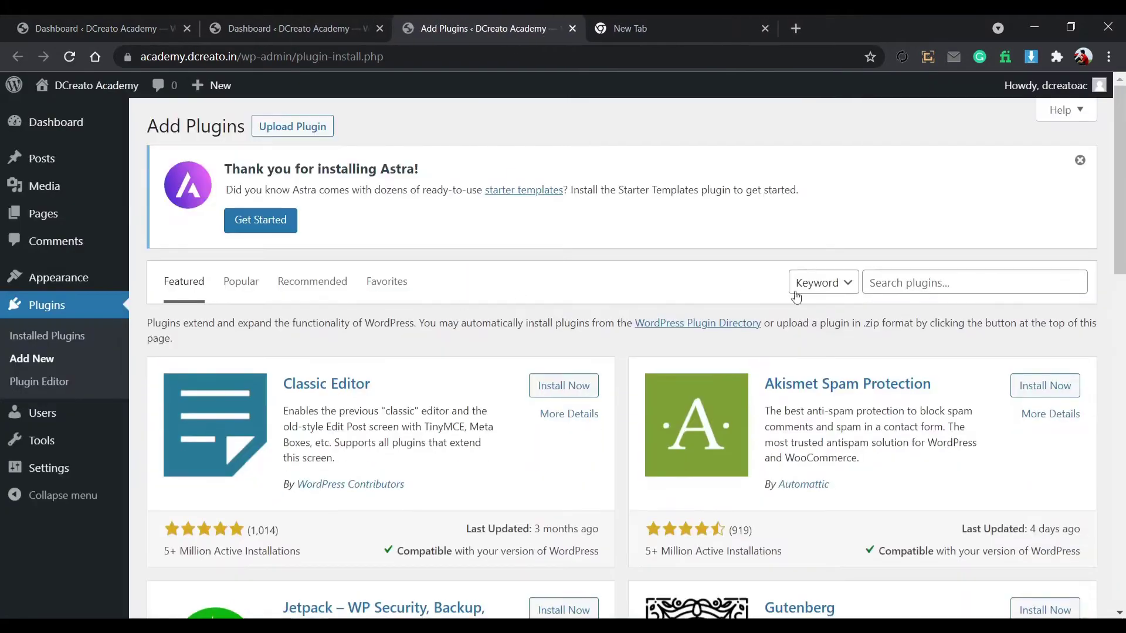
Search the plugins for "starter" and activate Starter Templates by Brainstorm Force.
{"action": "left_click", "coordinate": [910, 277]}
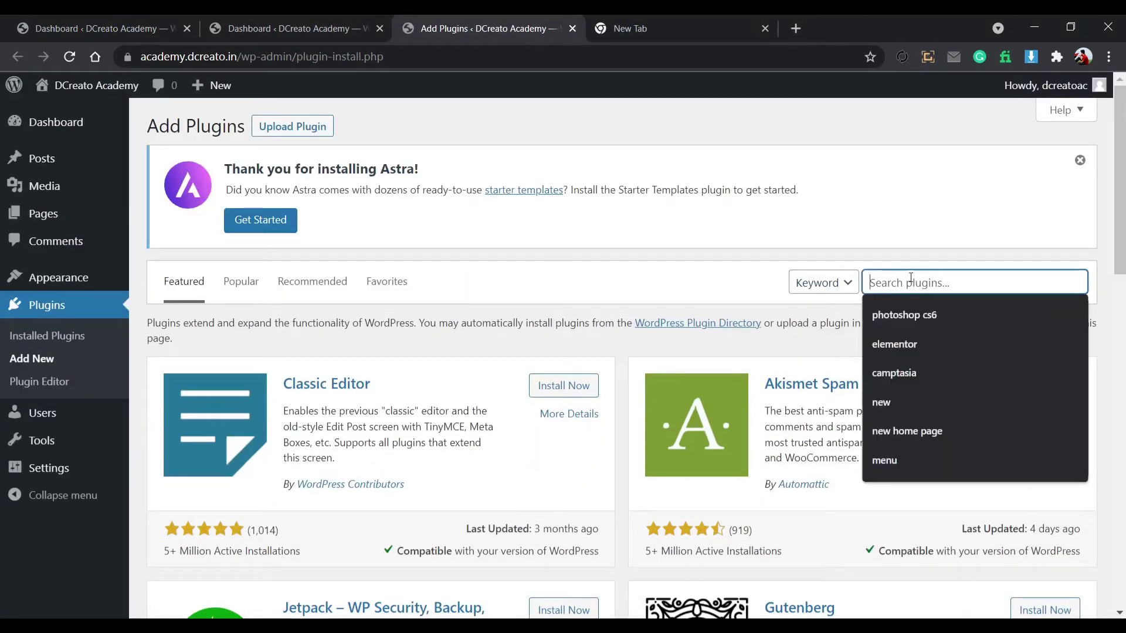
{"action": "type", "text": "str"}
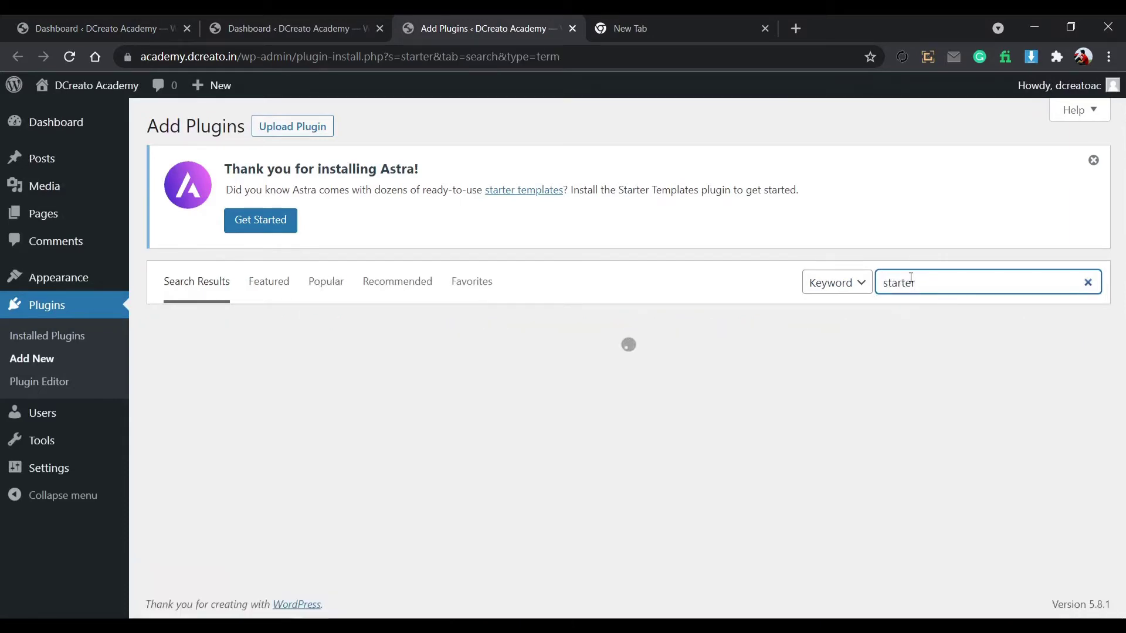
{"action": "scroll", "coordinate": [604, 322], "scroll_direction": "down", "scroll_amount": 3}
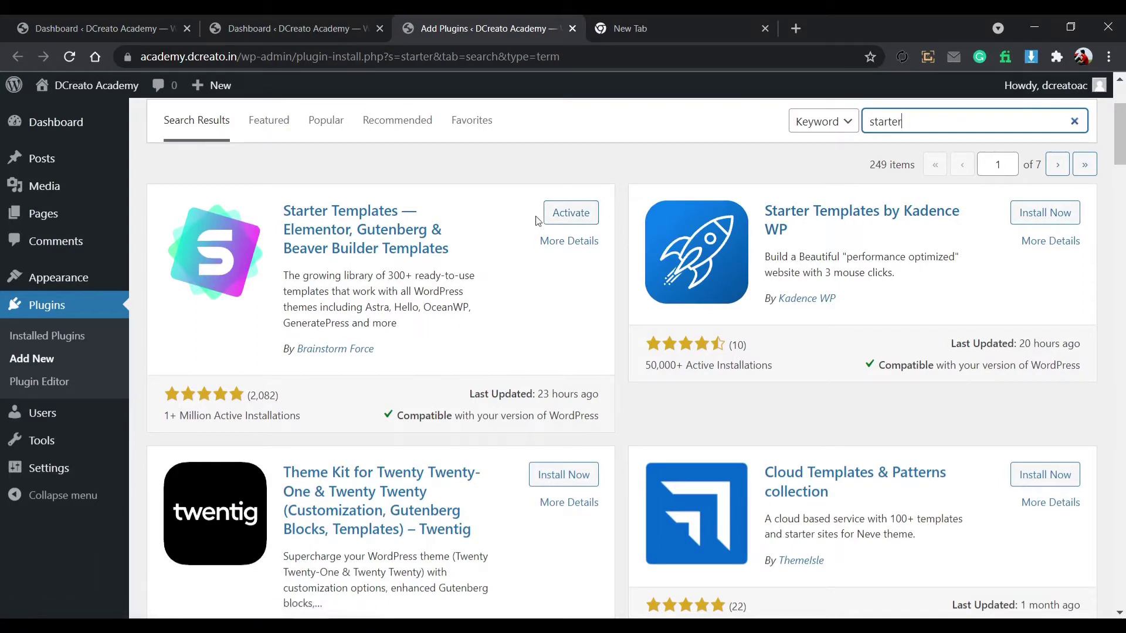
{"action": "left_click", "coordinate": [568, 223]}
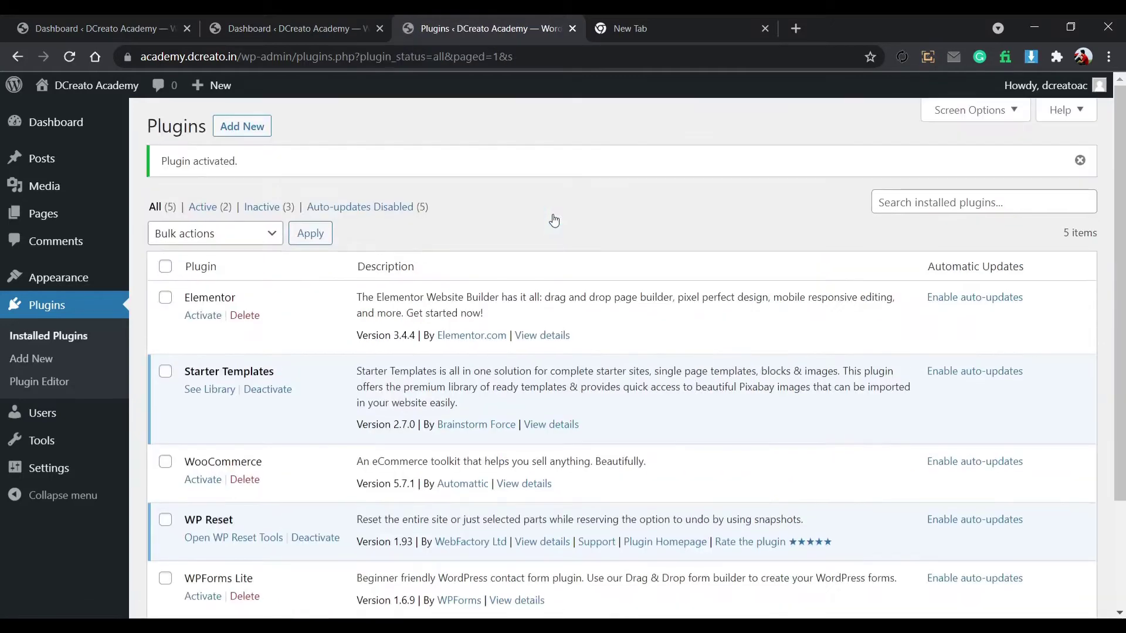
Open the Starter Templates library and choose Elementor as the page builder.
{"action": "scroll", "coordinate": [567, 344], "scroll_direction": "down", "scroll_amount": 3}
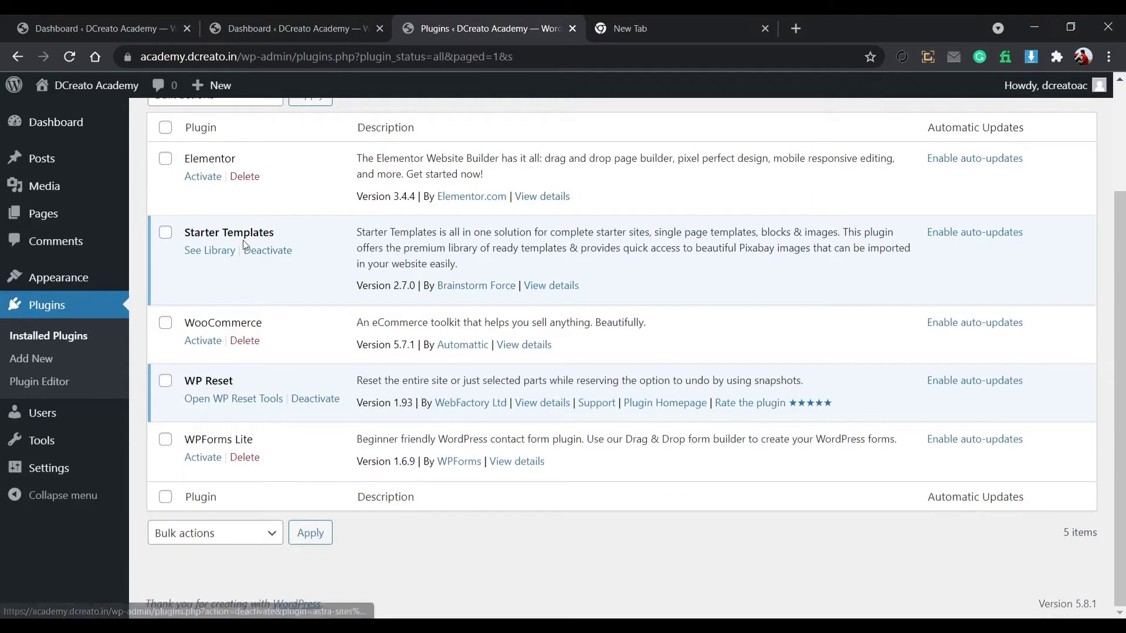
{"action": "left_click", "coordinate": [207, 258]}
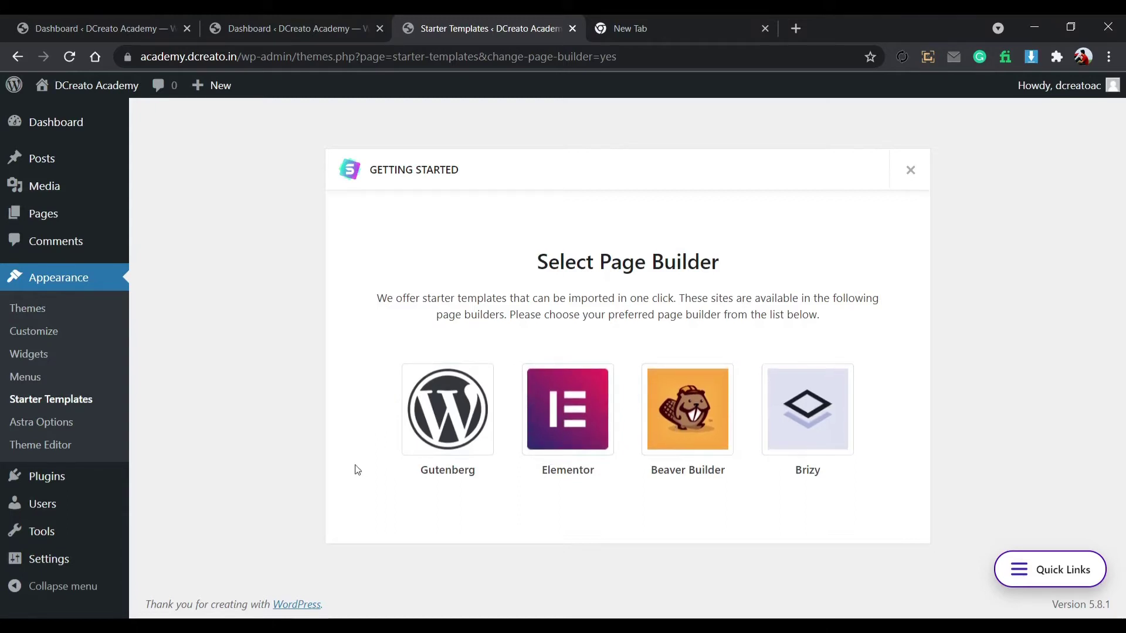
{"action": "left_click", "coordinate": [544, 428]}
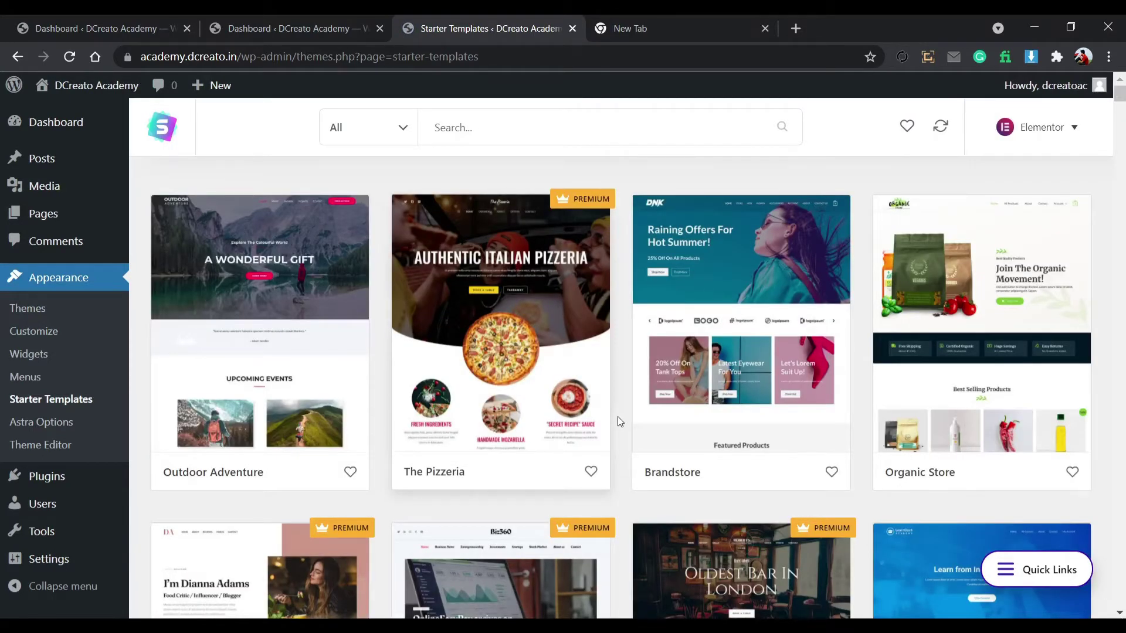
Browse the Elementor starter templates and open the Plant Shop template.
{"action": "scroll", "coordinate": [617, 421], "scroll_direction": "down", "scroll_amount": 3}
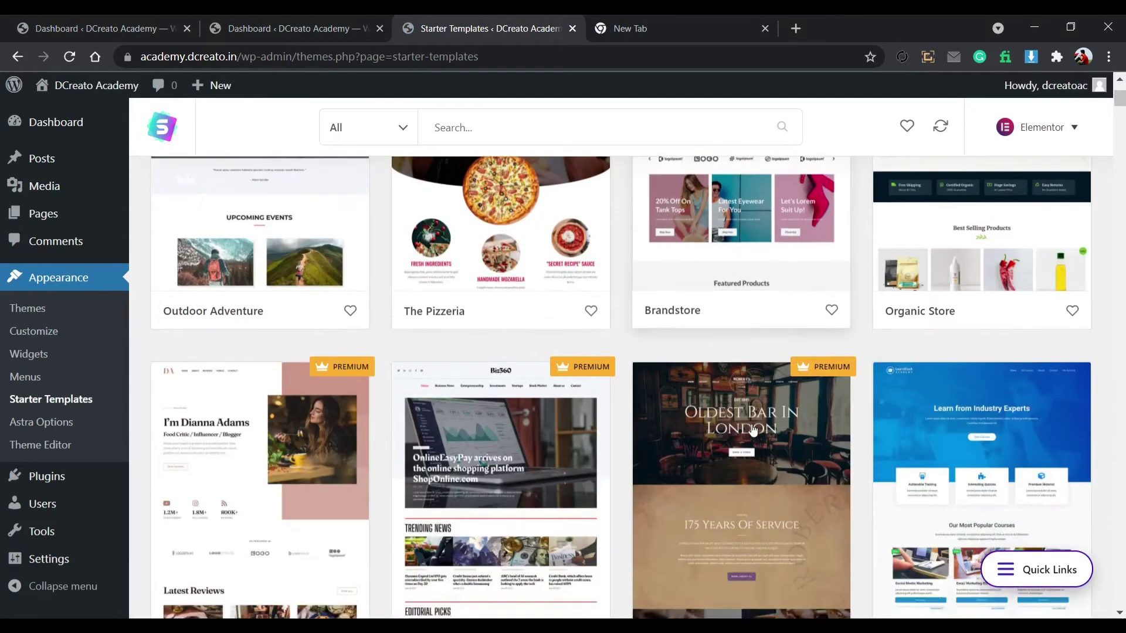
{"action": "scroll", "coordinate": [627, 419], "scroll_direction": "down", "scroll_amount": 3}
{"action": "scroll", "coordinate": [603, 410], "scroll_direction": "down", "scroll_amount": 4}
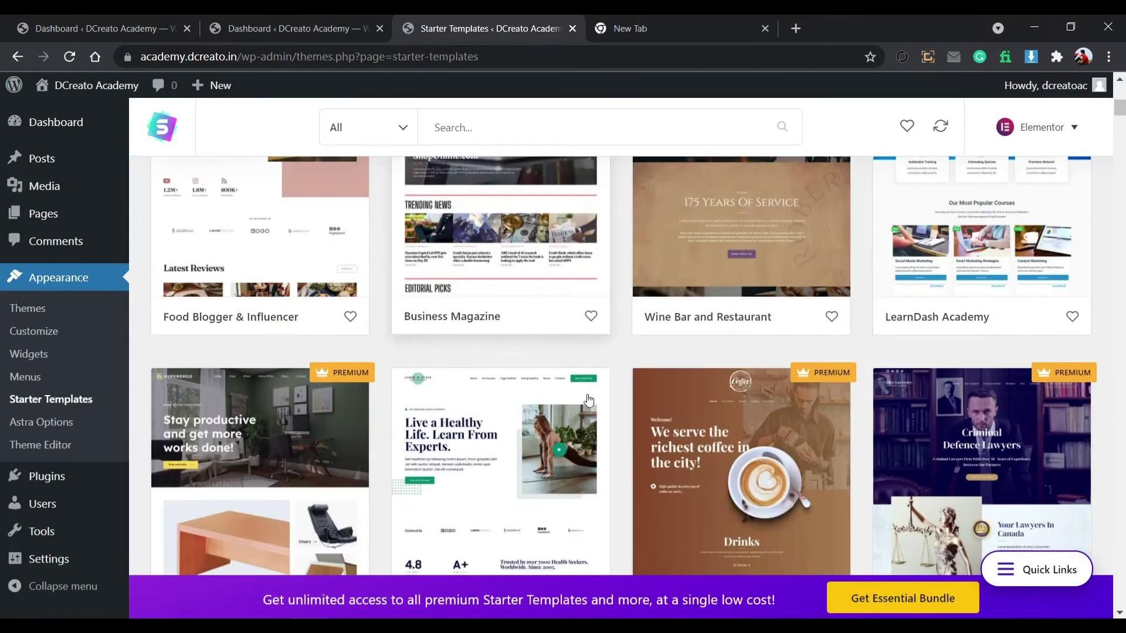
{"action": "scroll", "coordinate": [674, 413], "scroll_direction": "down", "scroll_amount": 5}
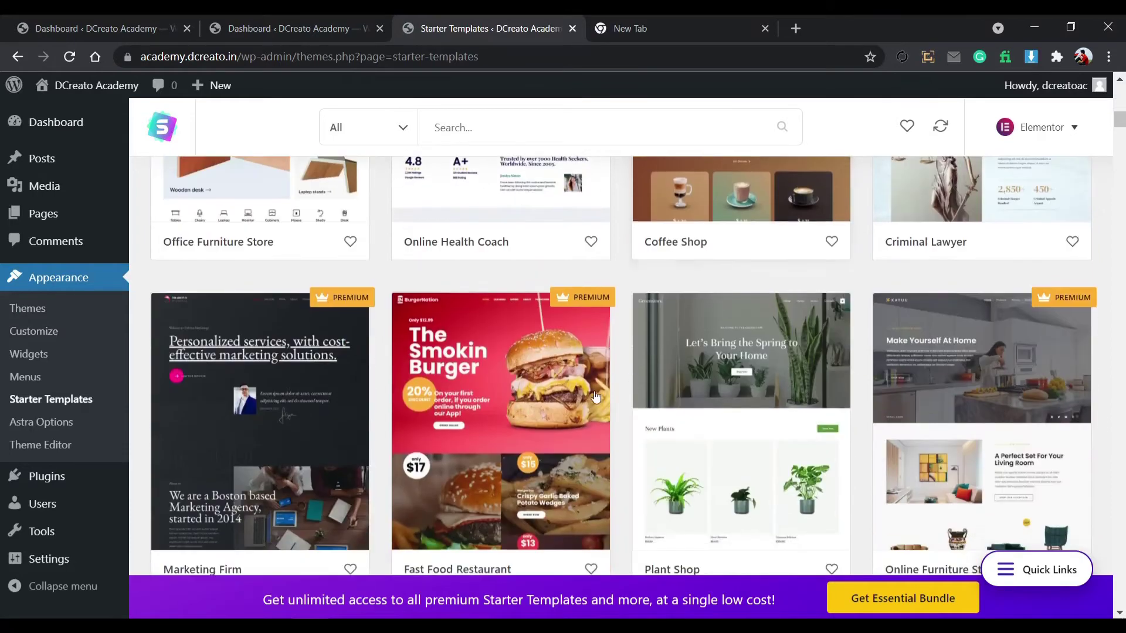
{"action": "scroll", "coordinate": [704, 393], "scroll_direction": "down", "scroll_amount": 1}
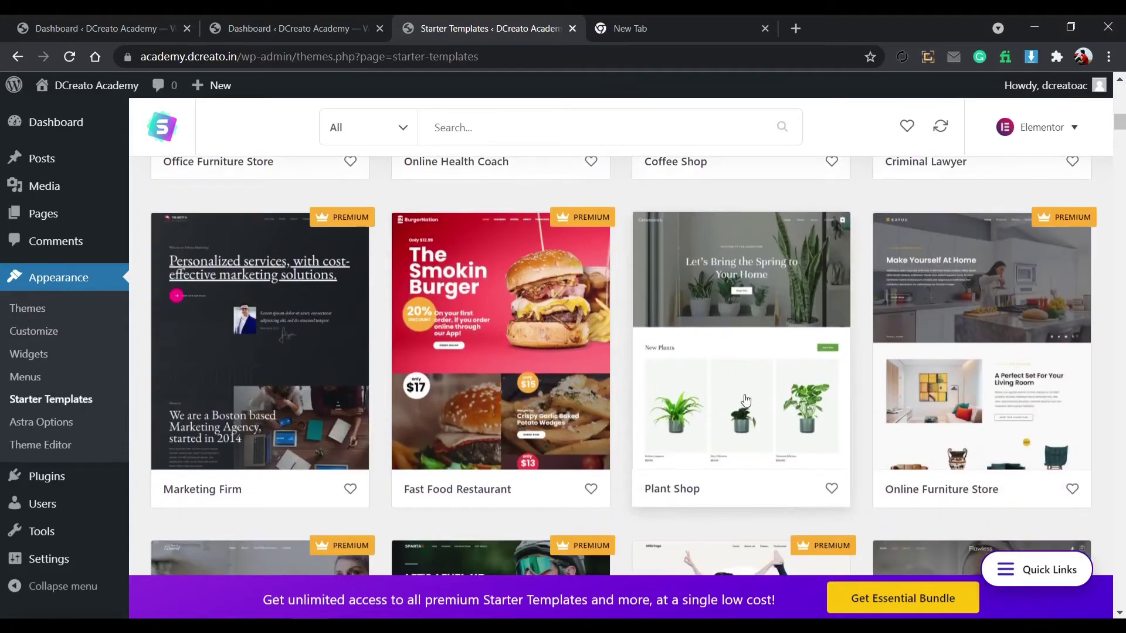
{"action": "left_click", "coordinate": [704, 403]}
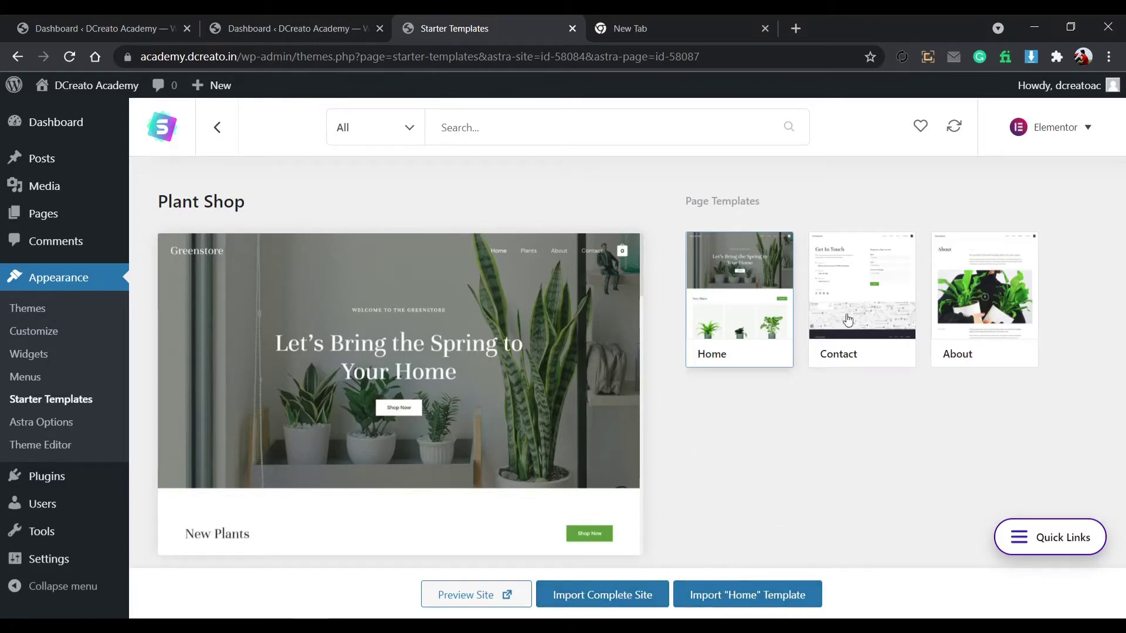
Preview the Contact and About page templates of Plant Shop and reselect the Home template.
{"action": "left_click", "coordinate": [849, 319]}
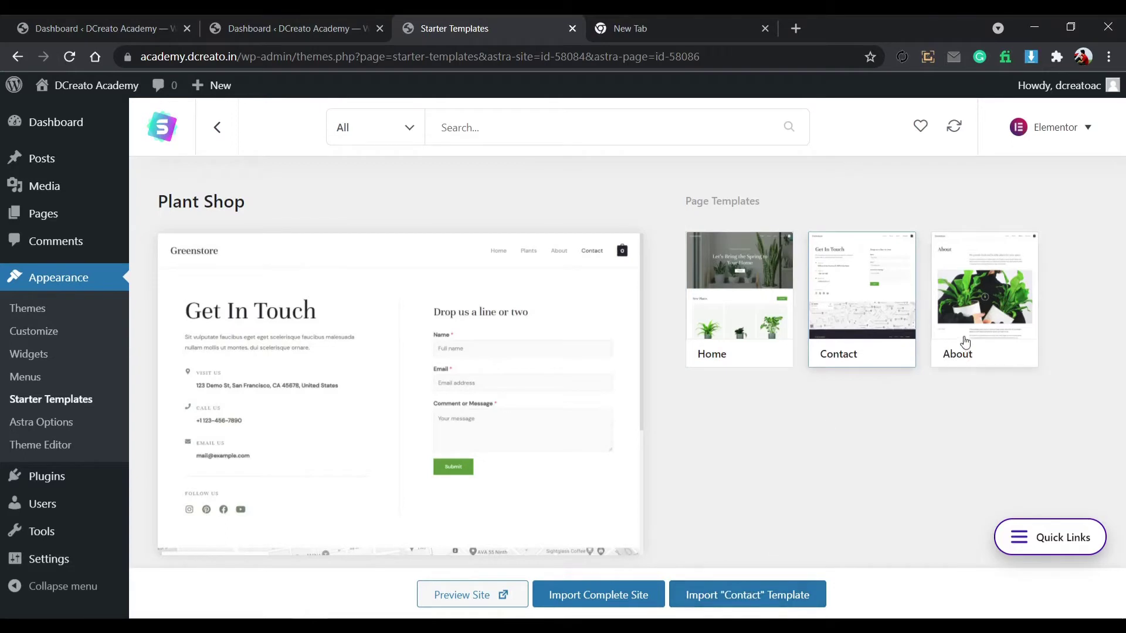
{"action": "left_click", "coordinate": [962, 344]}
{"action": "left_click", "coordinate": [738, 343]}
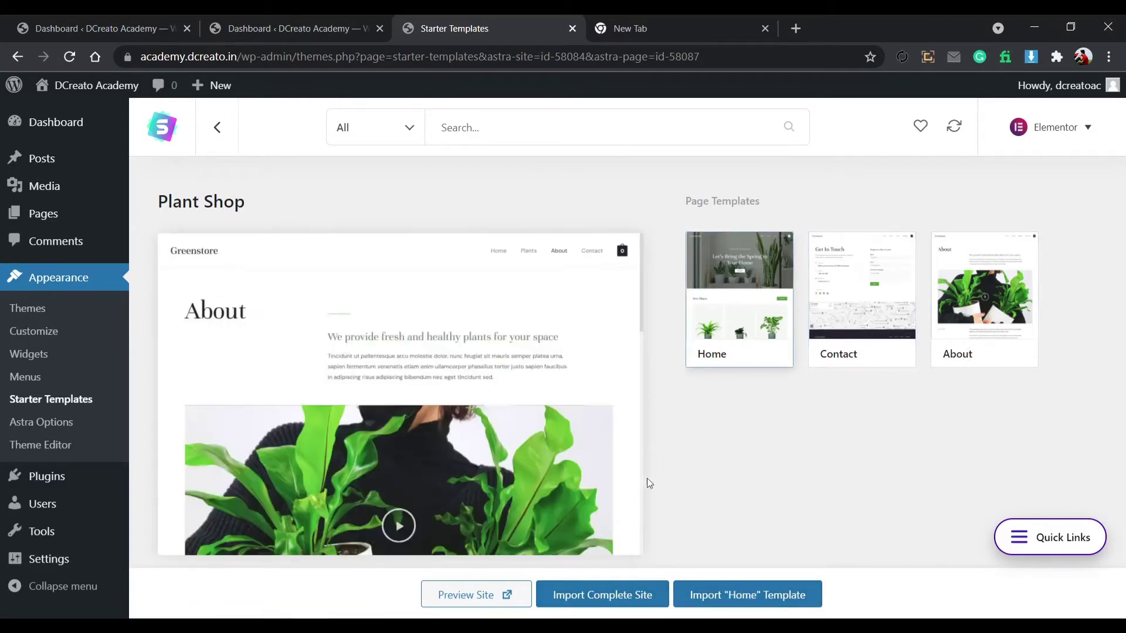
Start the complete site import, choosing Intermediate as the WordPress level and Myself/My company as who the website is for.
{"action": "left_click", "coordinate": [621, 595]}
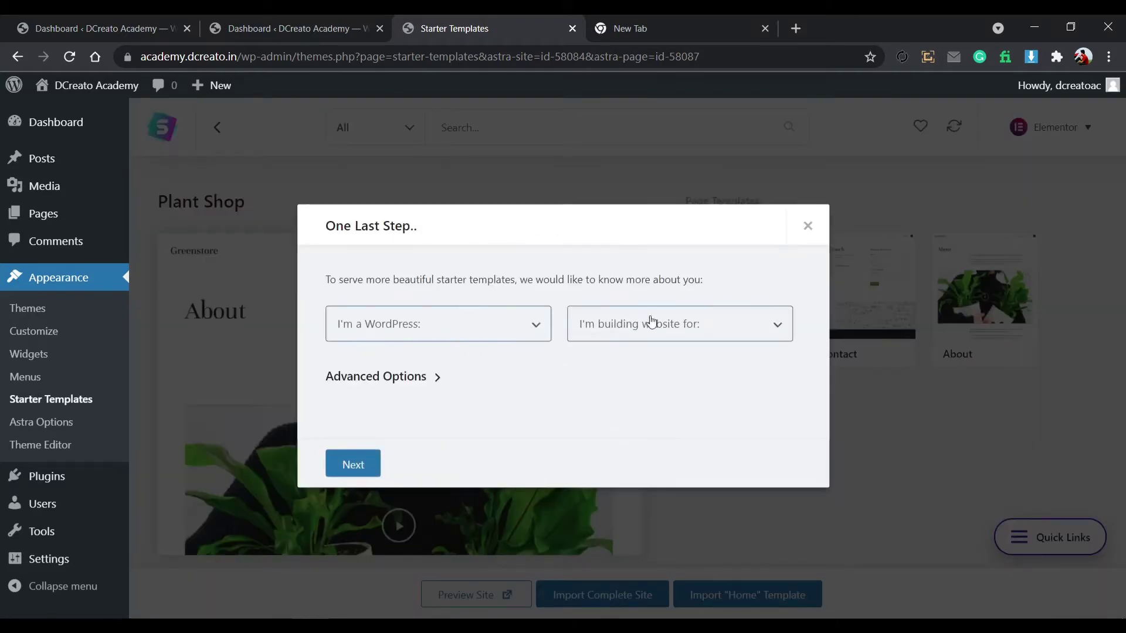
{"action": "left_click", "coordinate": [501, 322]}
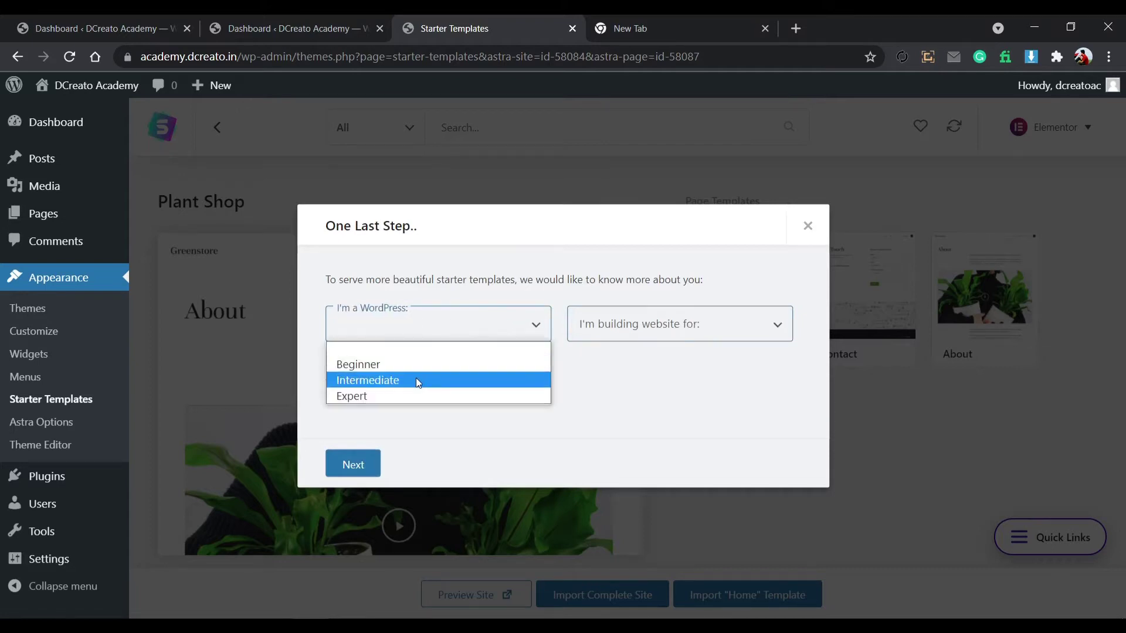
{"action": "left_click", "coordinate": [418, 381]}
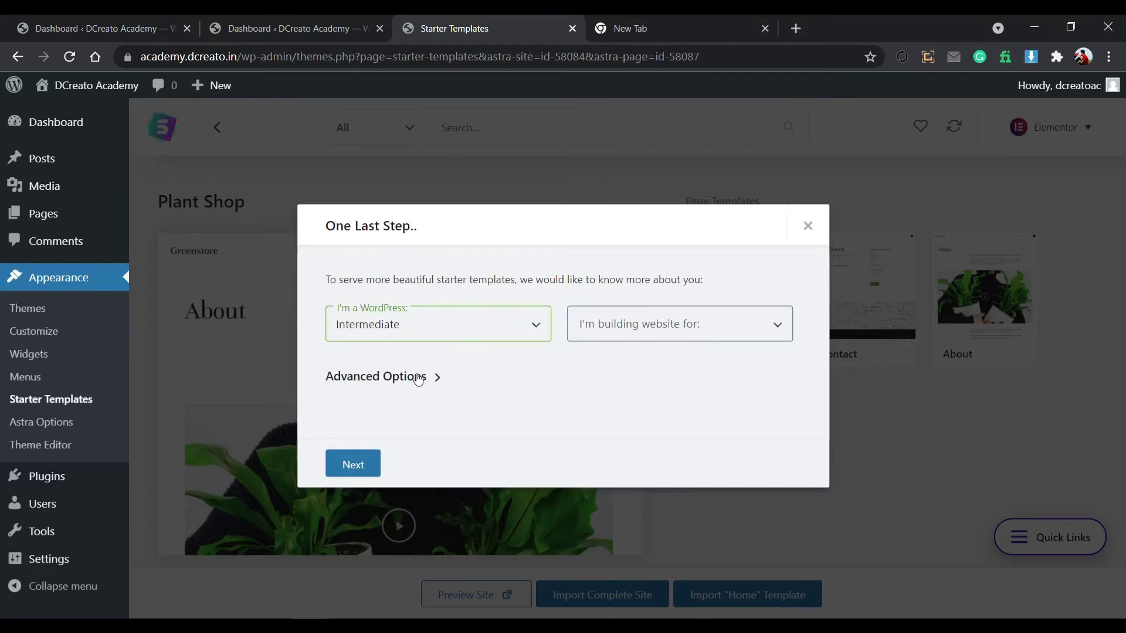
{"action": "left_click", "coordinate": [625, 327]}
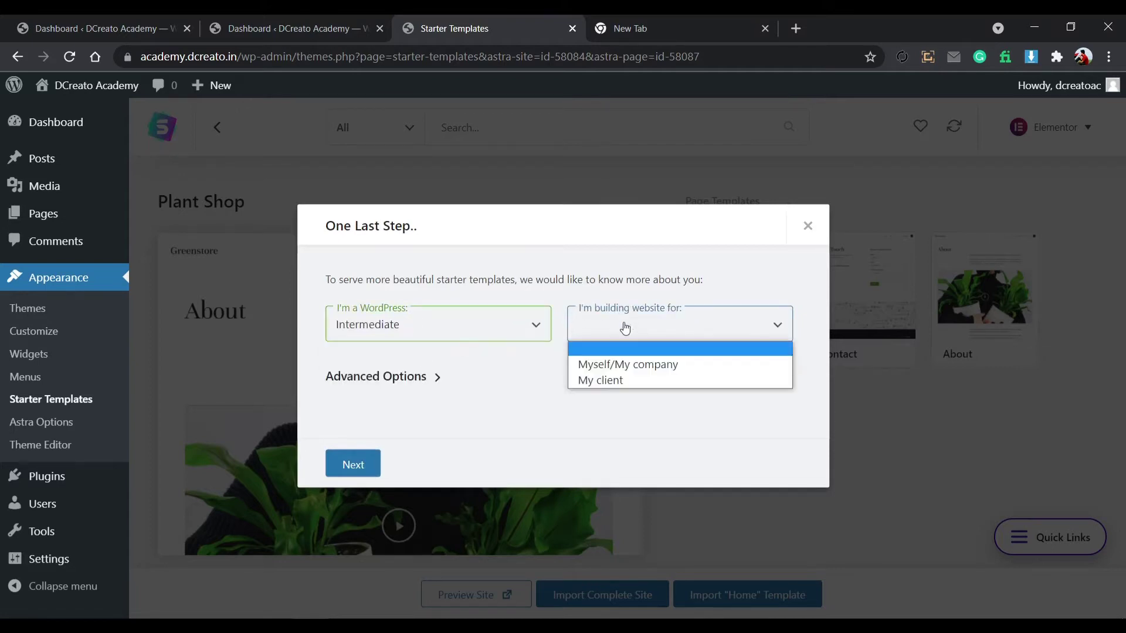
{"action": "left_click", "coordinate": [621, 364]}
{"action": "left_click", "coordinate": [360, 465]}
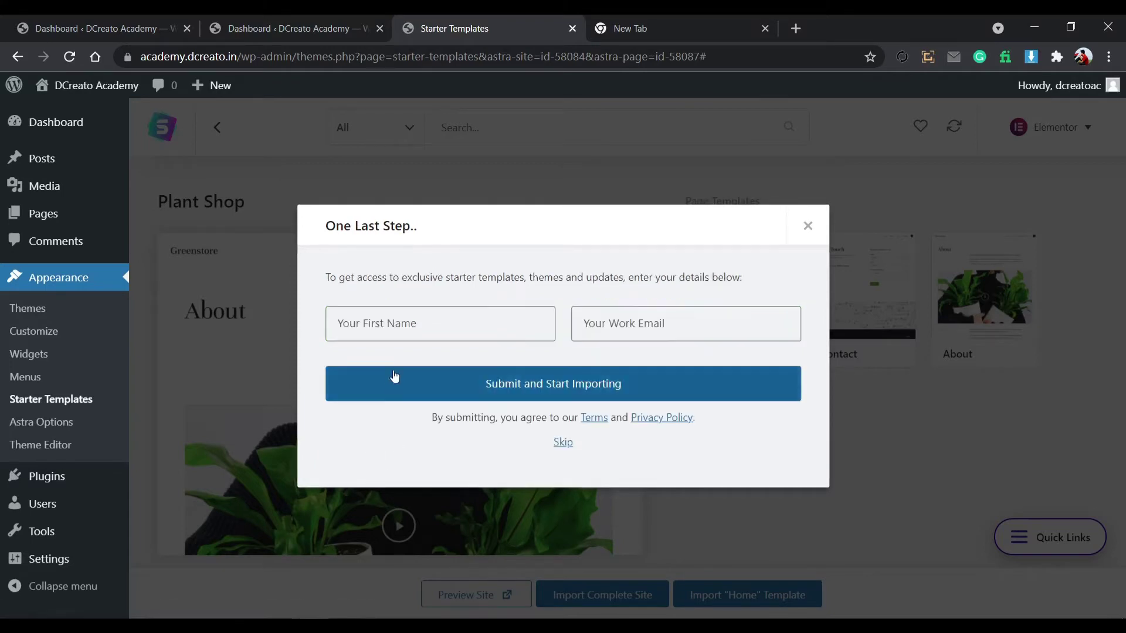
Fill in the first name and work email and submit them to import the complete Plant Shop site.
{"action": "left_click", "coordinate": [425, 328]}
{"action": "left_click", "coordinate": [381, 365]}
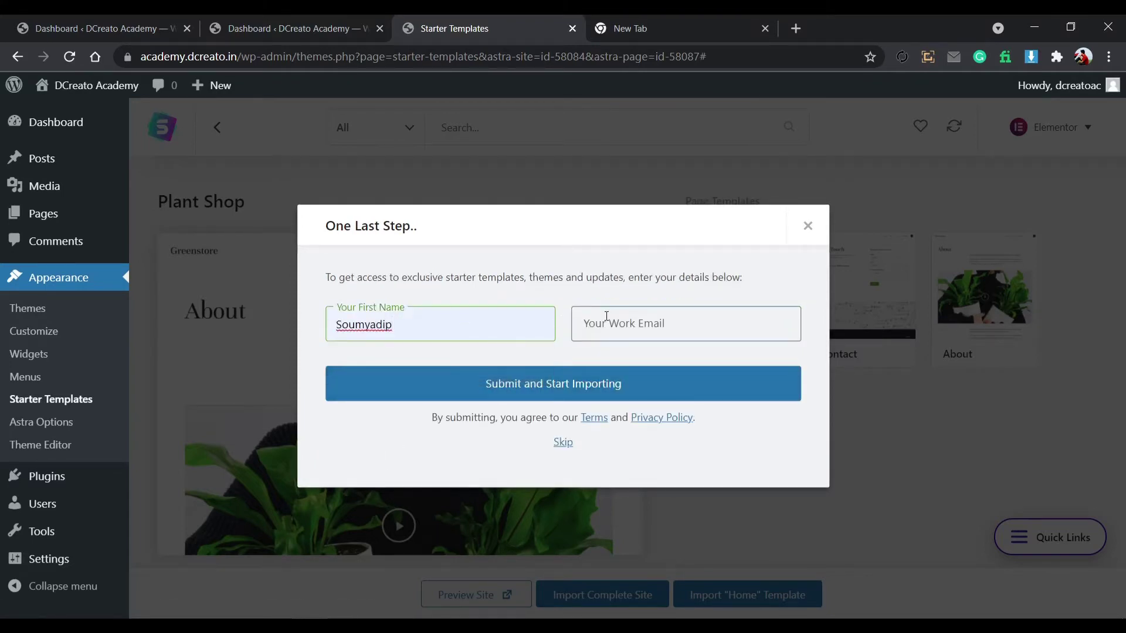
{"action": "left_click", "coordinate": [608, 322]}
{"action": "left_click", "coordinate": [609, 363]}
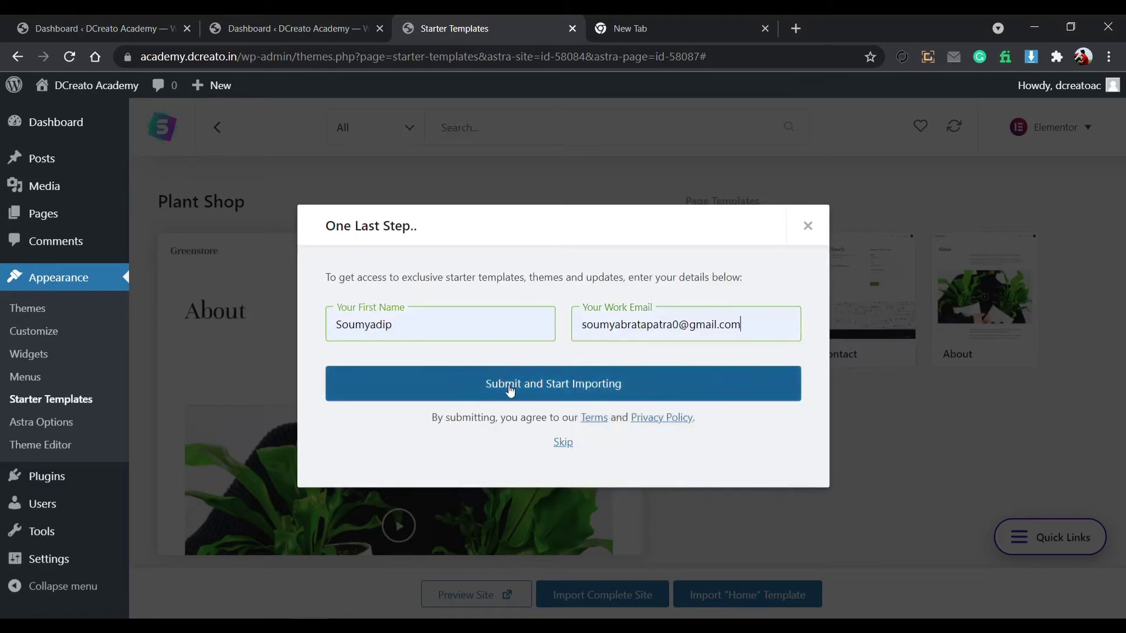
{"action": "left_click", "coordinate": [557, 389]}
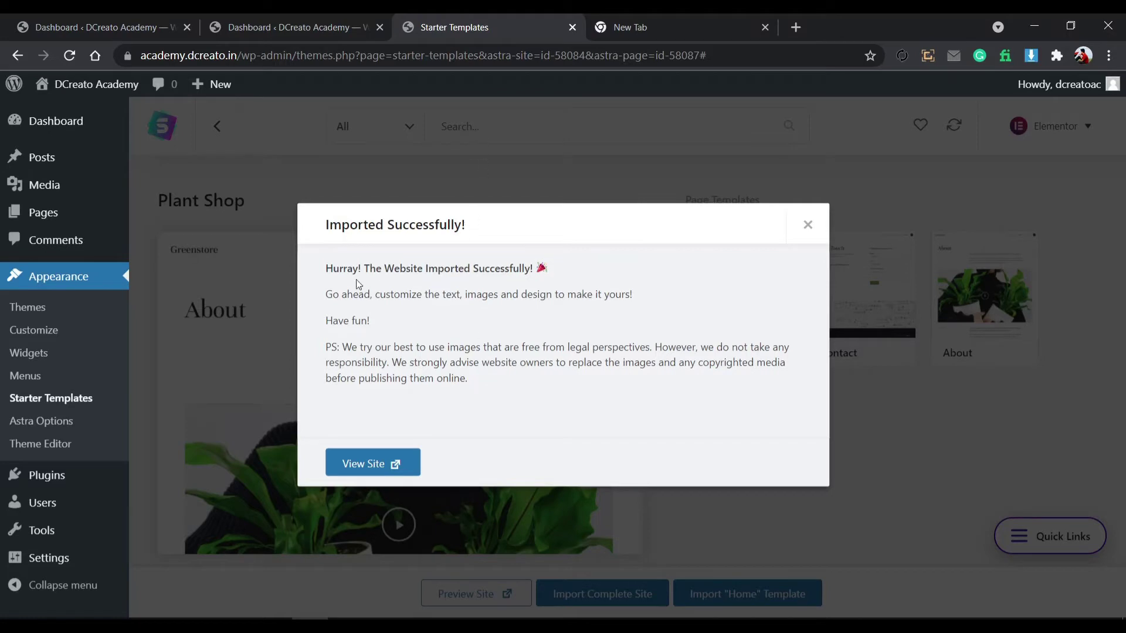
View the imported Greenstore site and look through its home page from the hero banner to the customer testimonials.
{"action": "left_click_drag", "start_coordinate": [327, 272], "coordinate": [541, 267]}
{"action": "left_click", "coordinate": [489, 273]}
{"action": "left_click", "coordinate": [403, 467]}
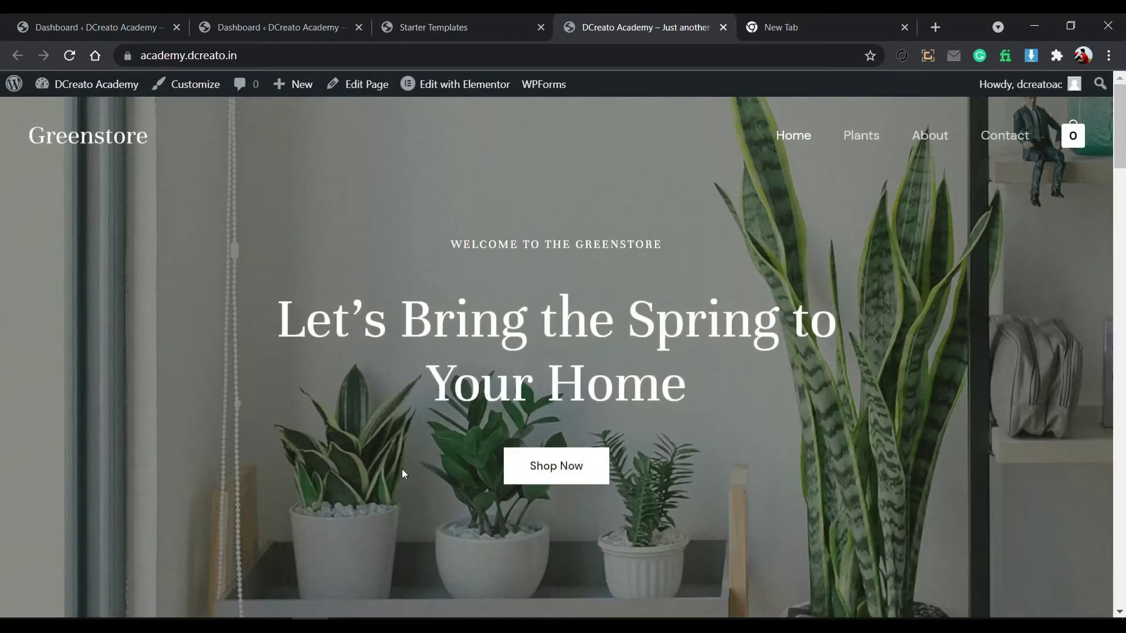
{"action": "scroll", "coordinate": [610, 199], "scroll_direction": "down", "scroll_amount": 3}
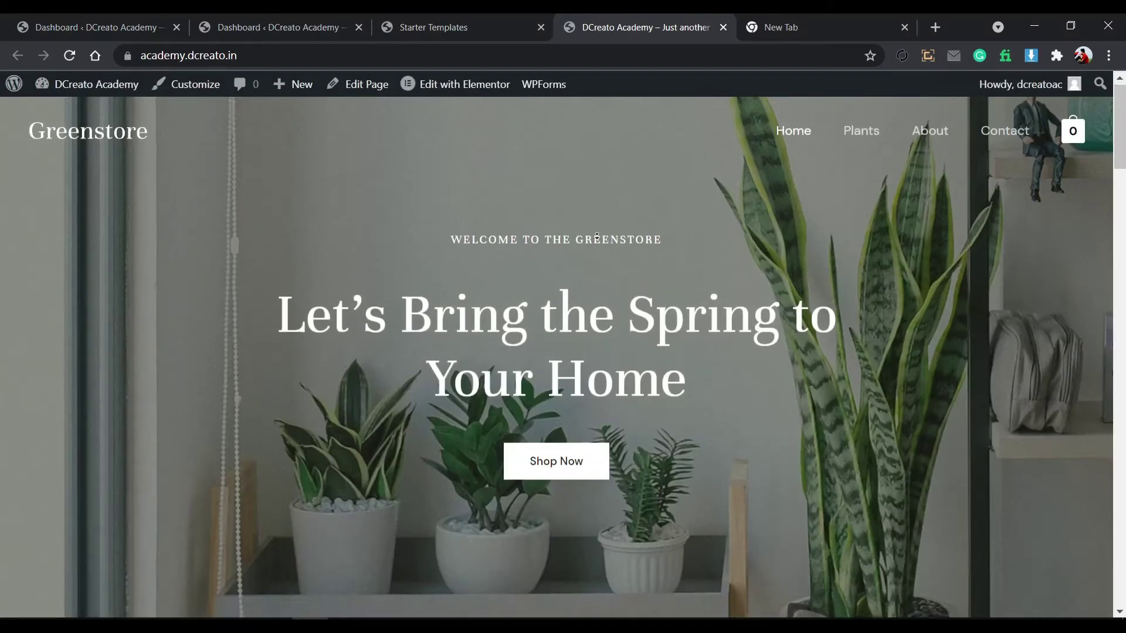
{"action": "scroll", "coordinate": [589, 293], "scroll_direction": "down", "scroll_amount": 19}
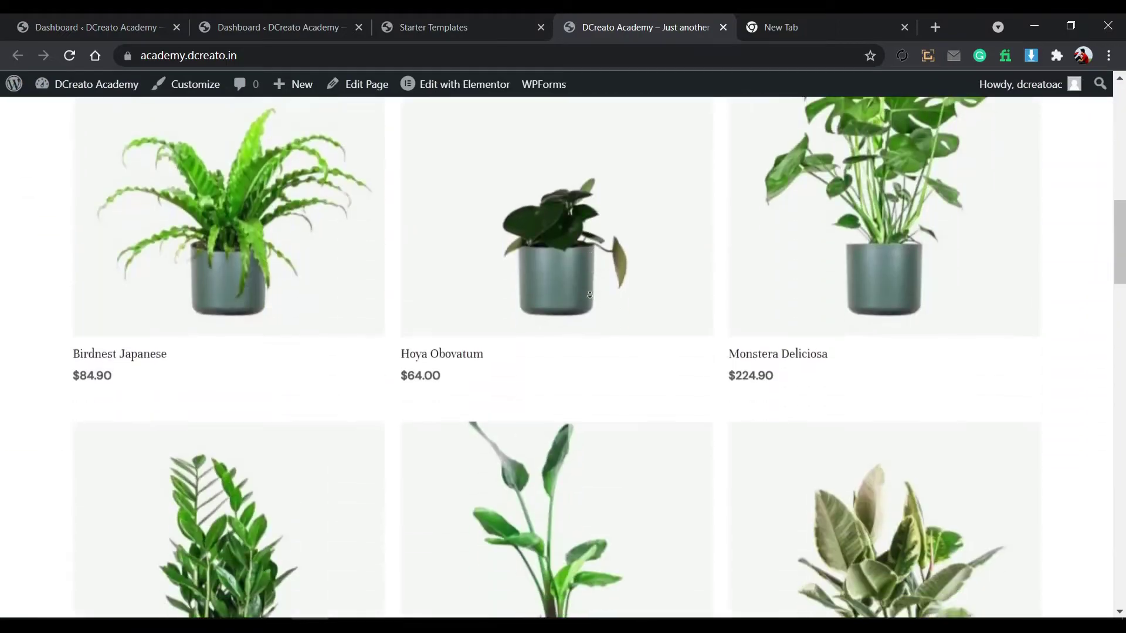
{"action": "scroll", "coordinate": [590, 294], "scroll_direction": "down", "scroll_amount": 20}
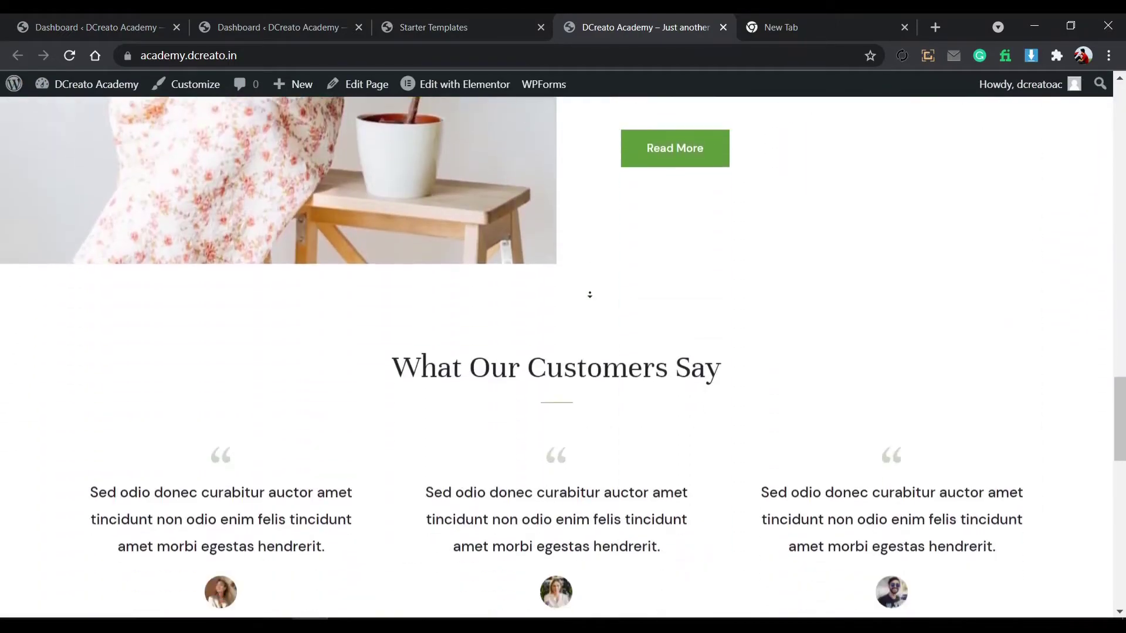
{"action": "scroll", "coordinate": [589, 294], "scroll_direction": "down", "scroll_amount": 2}
{"action": "scroll", "coordinate": [589, 293], "scroll_direction": "up", "scroll_amount": 20}
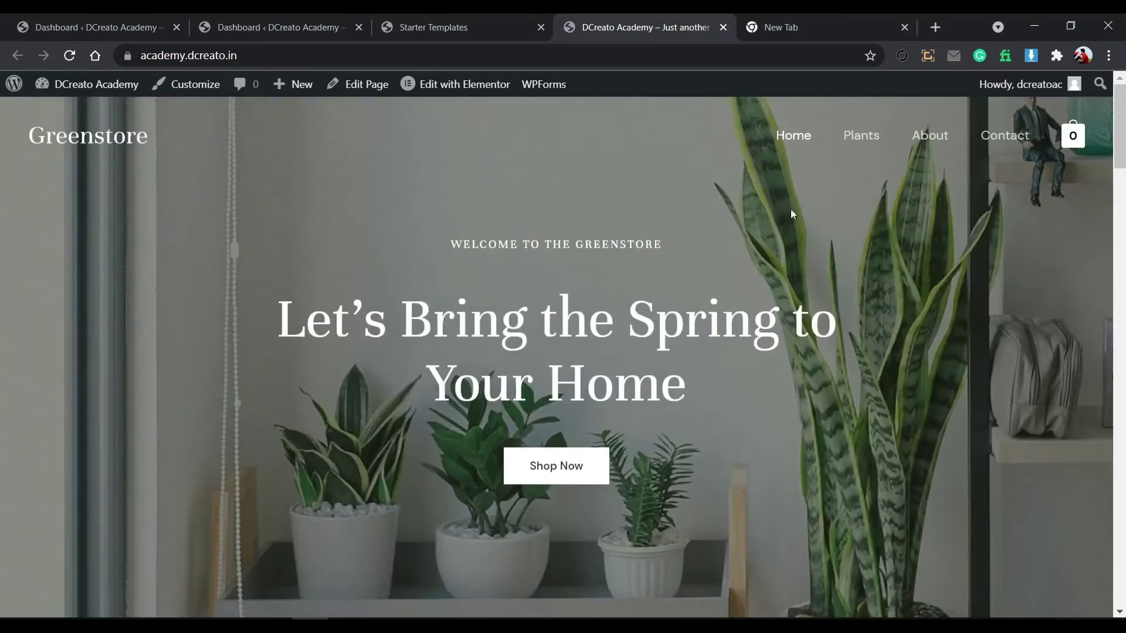
Look through the product listing on the Plants page and return to the home page.
{"action": "left_click", "coordinate": [847, 142]}
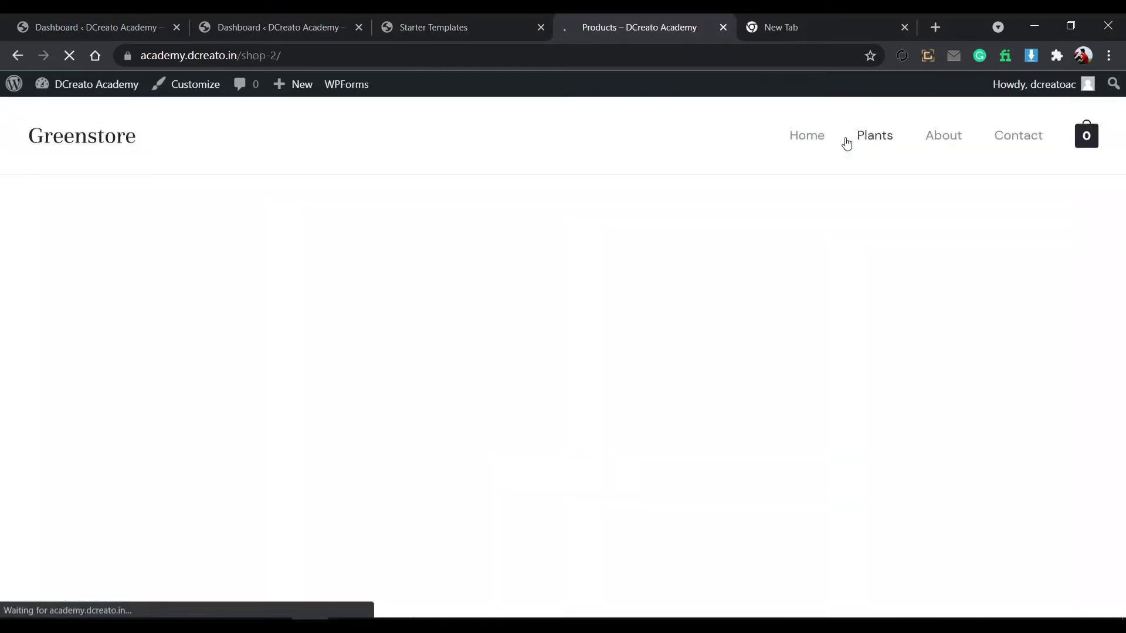
{"action": "scroll", "coordinate": [607, 415], "scroll_direction": "down", "scroll_amount": 6}
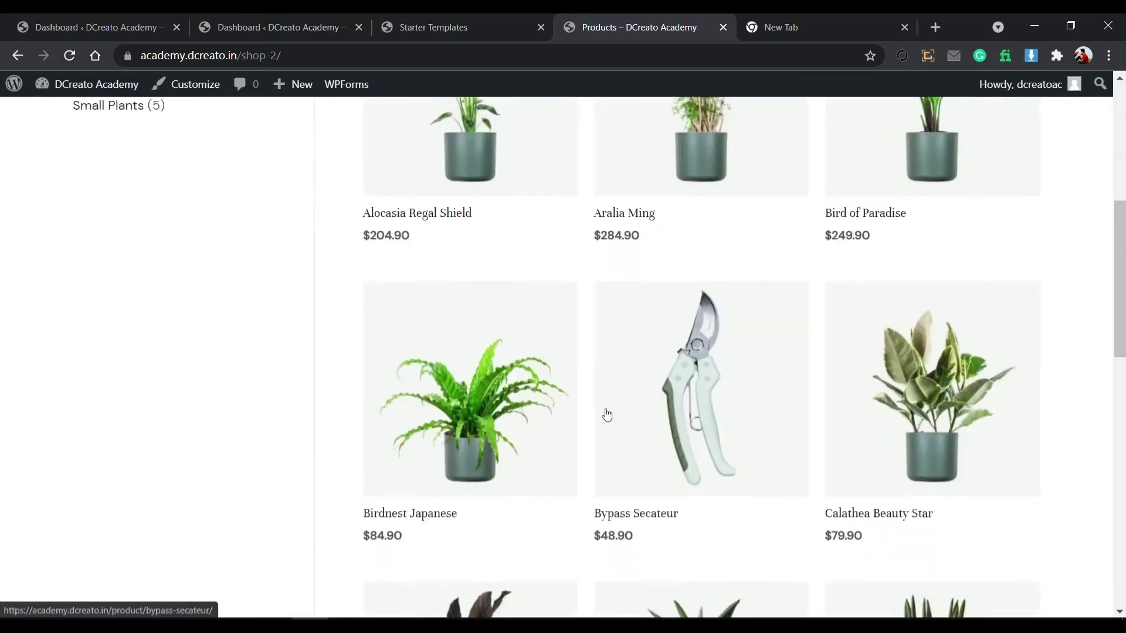
{"action": "scroll", "coordinate": [606, 414], "scroll_direction": "down", "scroll_amount": 5}
{"action": "scroll", "coordinate": [658, 397], "scroll_direction": "up", "scroll_amount": 12}
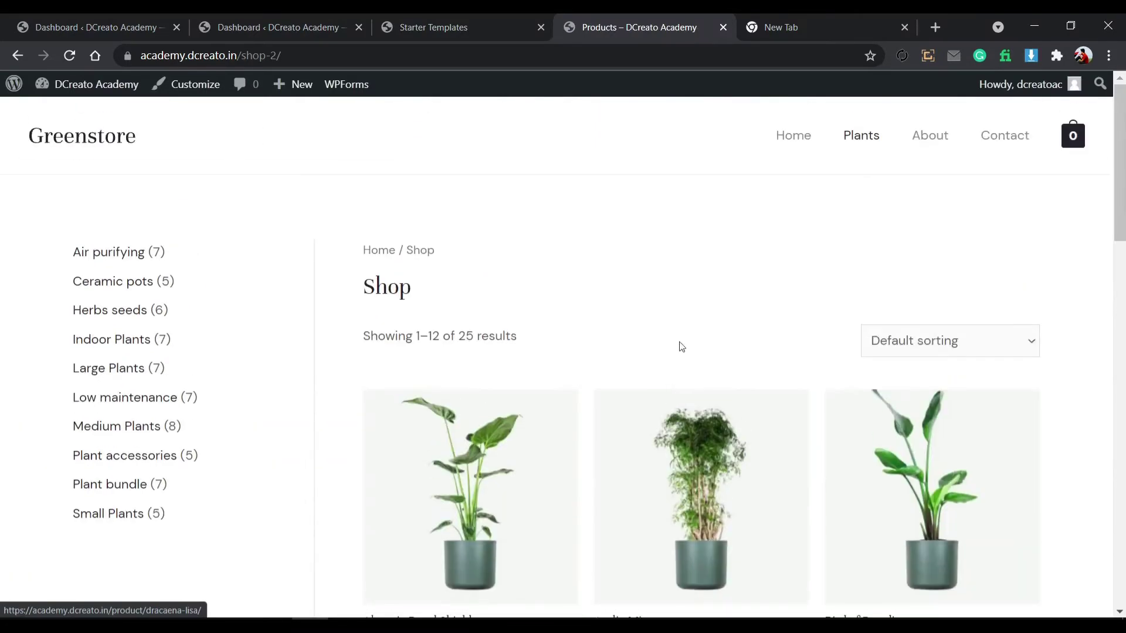
{"action": "left_click", "coordinate": [779, 146]}
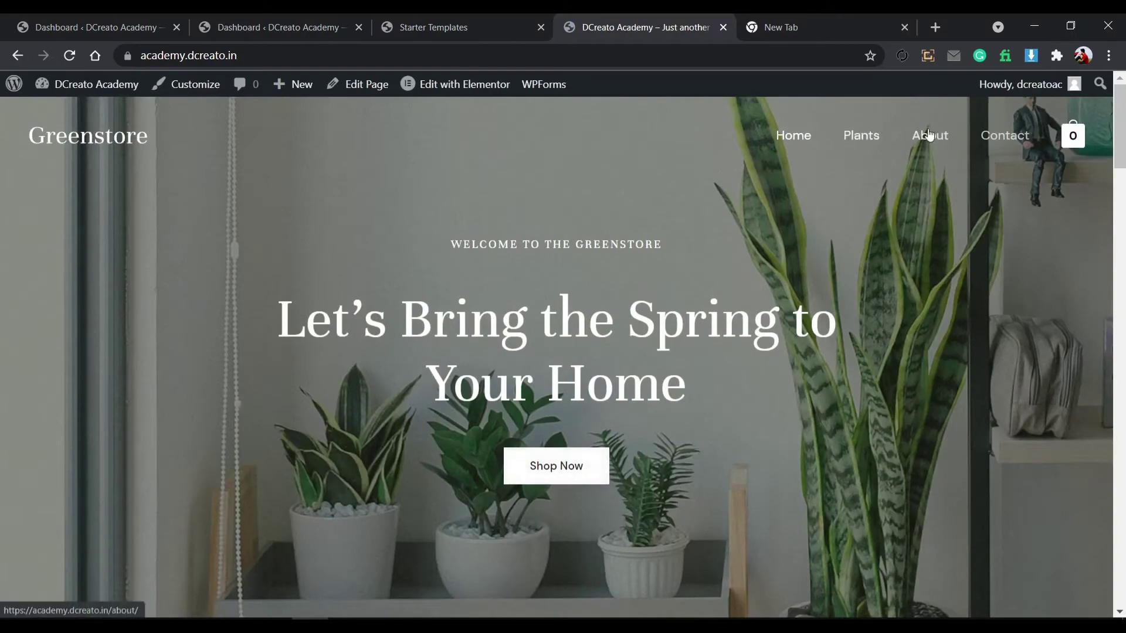
Look through the site's About and Contact pages down to their footers.
{"action": "left_click", "coordinate": [932, 138]}
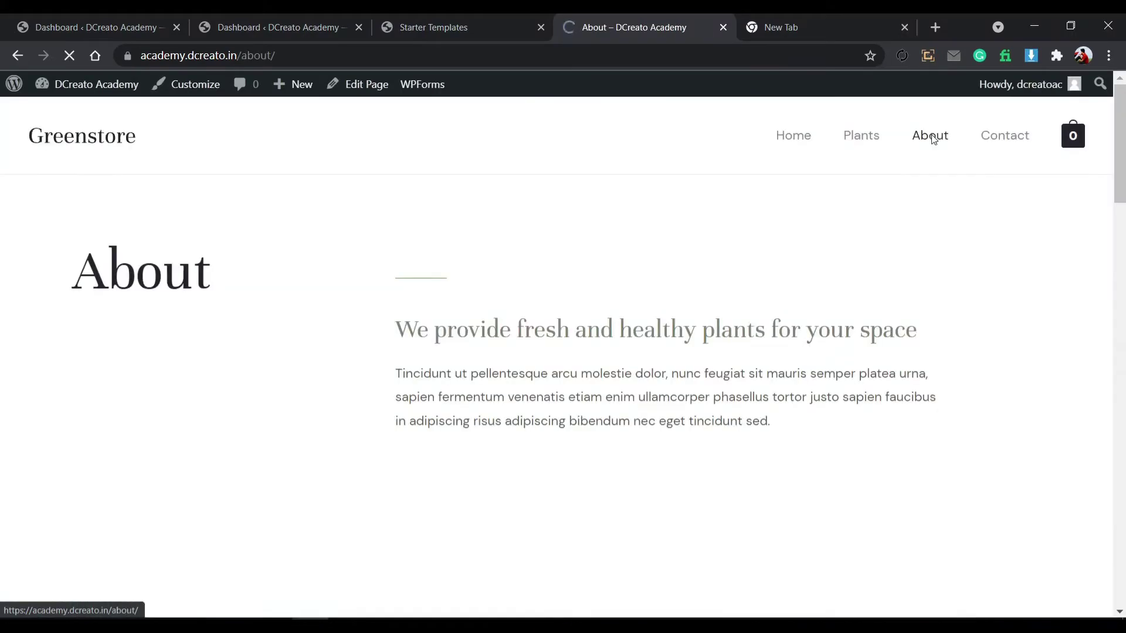
{"action": "scroll", "coordinate": [450, 441], "scroll_direction": "down", "scroll_amount": 15}
{"action": "scroll", "coordinate": [450, 441], "scroll_direction": "down", "scroll_amount": 5}
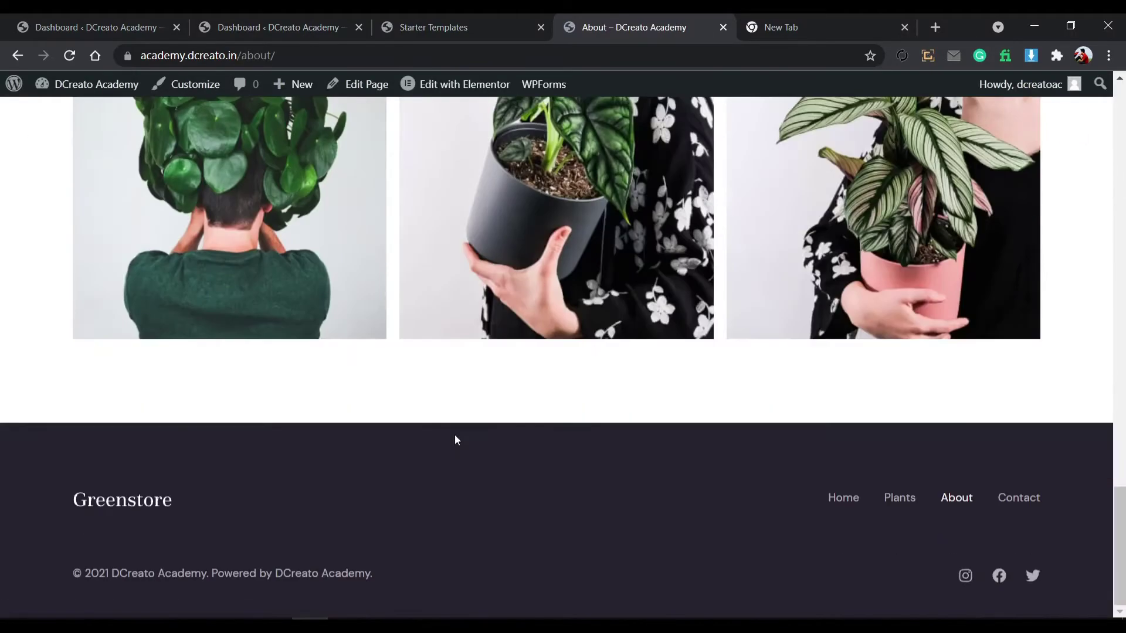
{"action": "scroll", "coordinate": [455, 437], "scroll_direction": "up", "scroll_amount": 20}
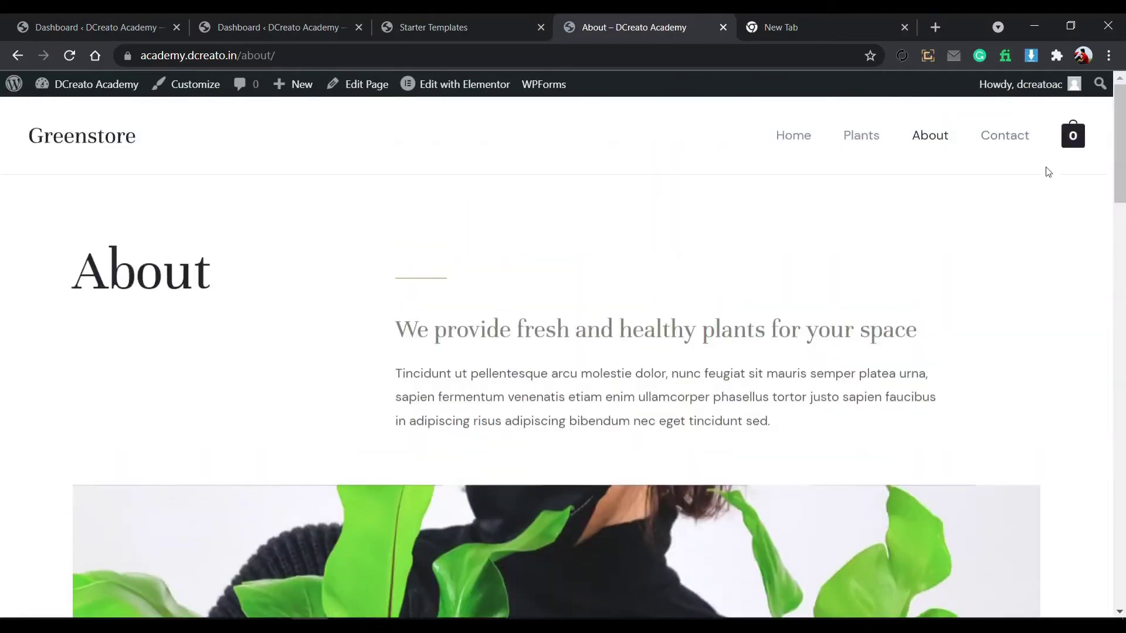
{"action": "left_click", "coordinate": [1019, 147]}
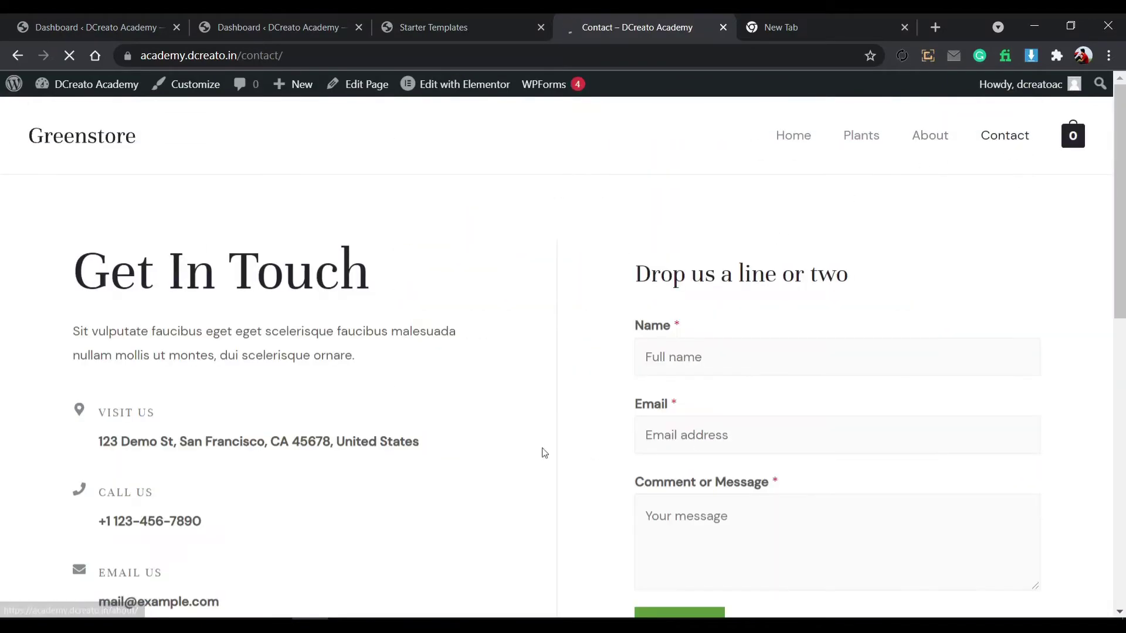
{"action": "scroll", "coordinate": [705, 394], "scroll_direction": "down", "scroll_amount": 7}
{"action": "scroll", "coordinate": [705, 394], "scroll_direction": "down", "scroll_amount": 5}
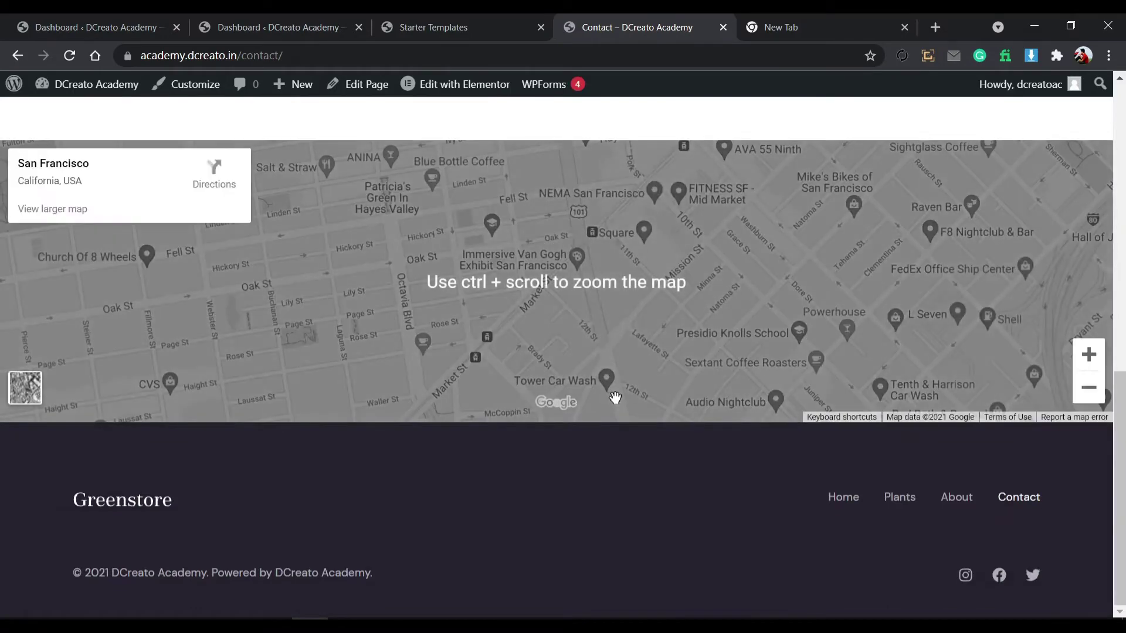
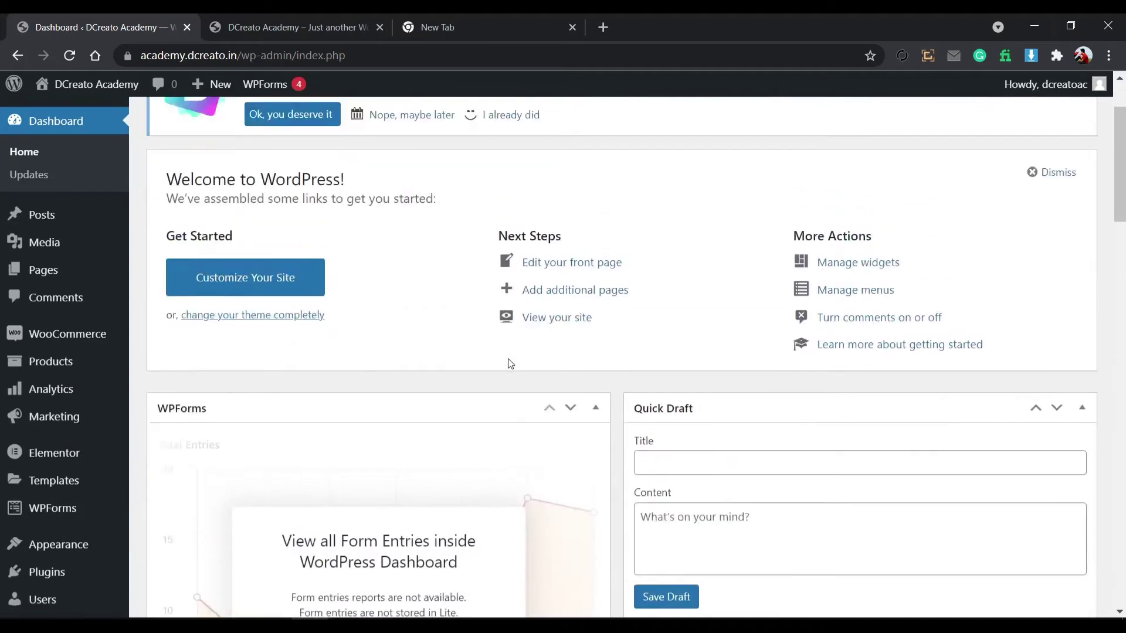
Dismiss the review notice and hide the WPForms, Elementor Overview, WordPress Events and News, Welcome, Quick Draft, Activity and At a Glance dashboard boxes.
{"action": "left_click", "coordinate": [1078, 161]}
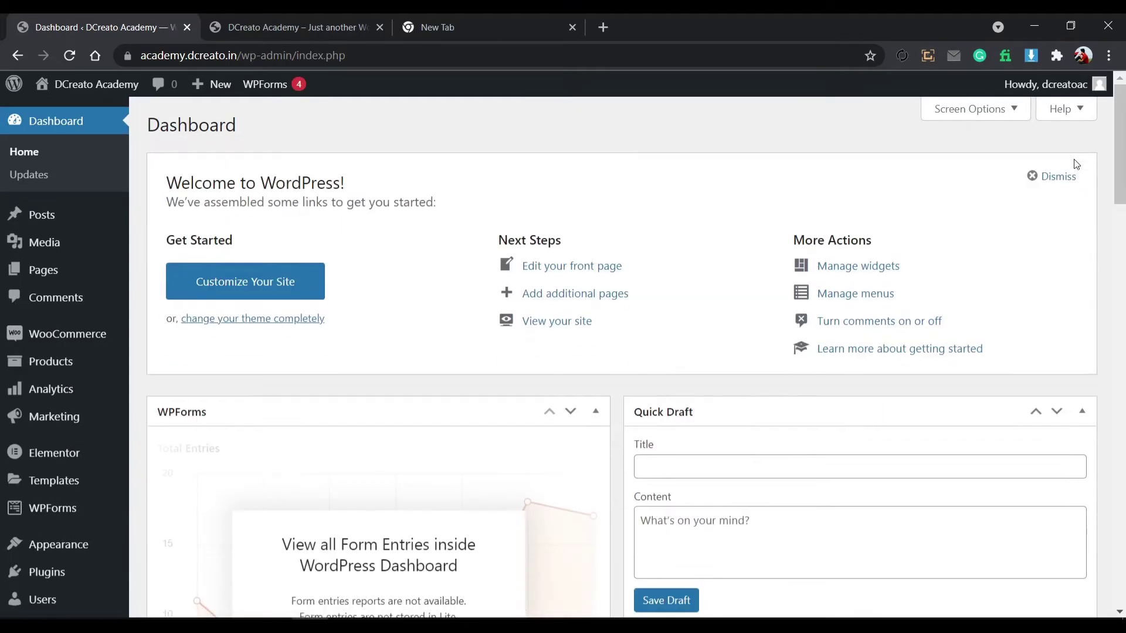
{"action": "left_click", "coordinate": [1004, 121]}
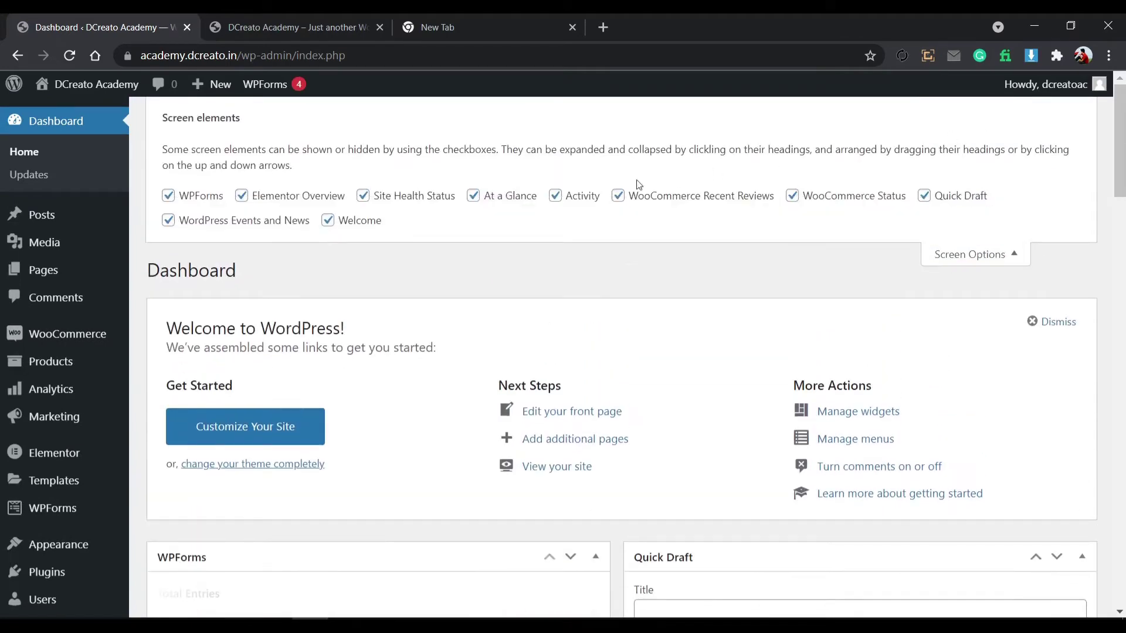
{"action": "left_click", "coordinate": [169, 196]}
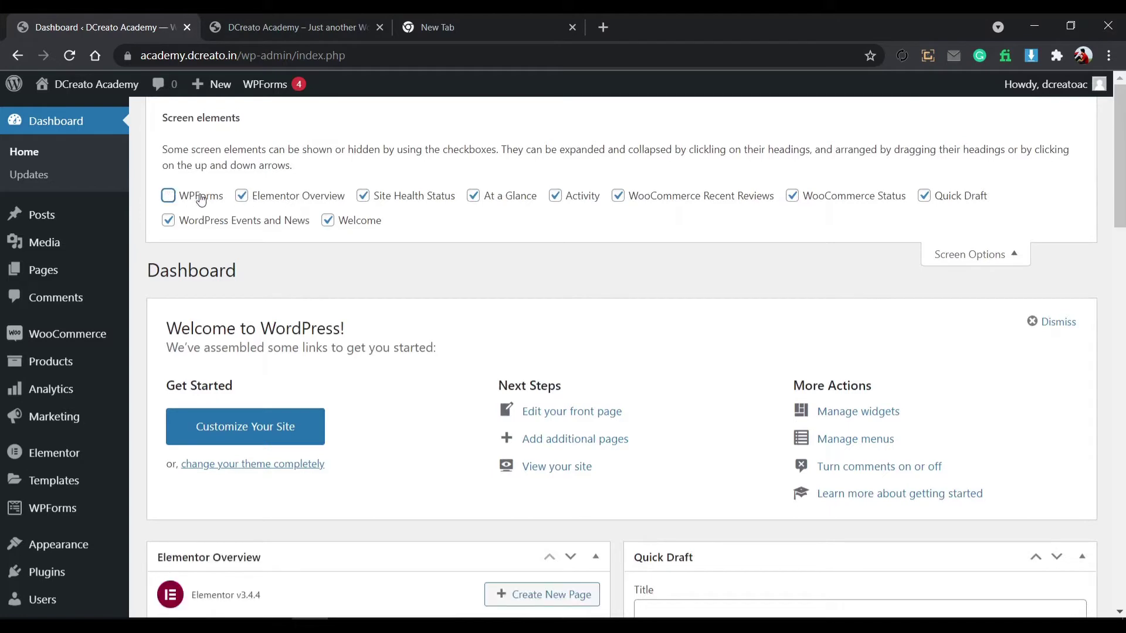
{"action": "left_click", "coordinate": [242, 196]}
{"action": "left_click", "coordinate": [169, 221]}
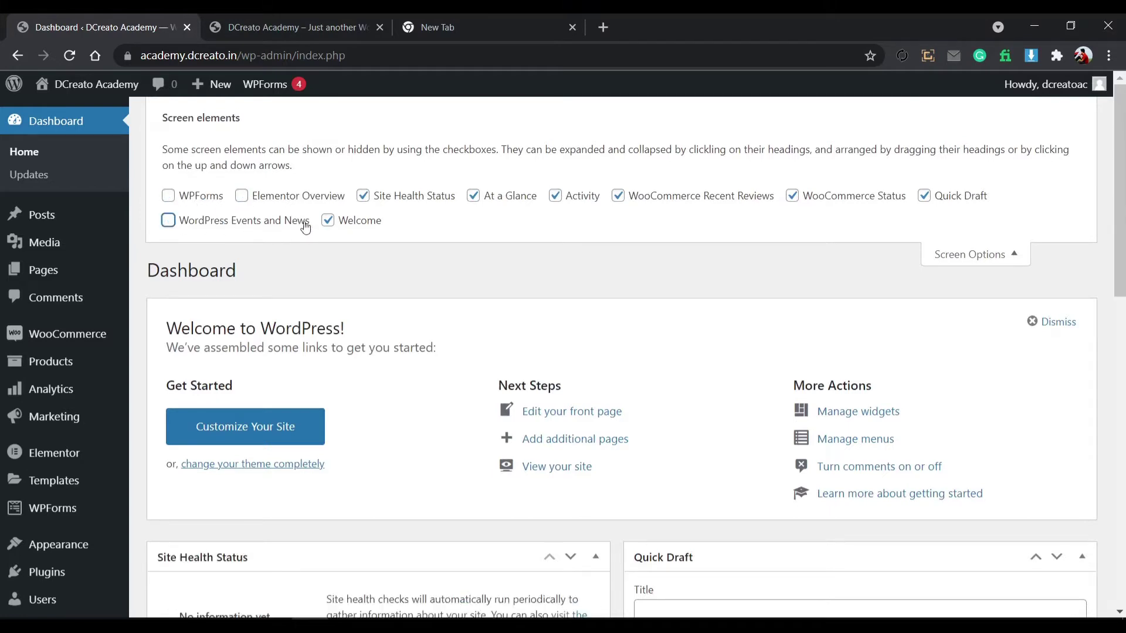
{"action": "left_click", "coordinate": [327, 220]}
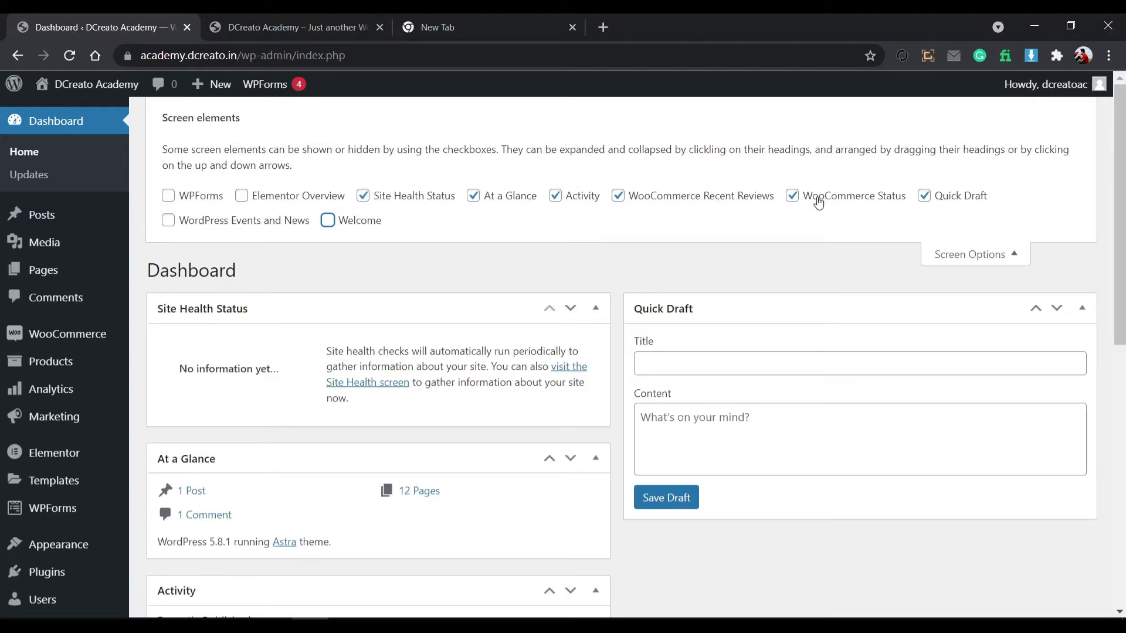
{"action": "left_click", "coordinate": [929, 200]}
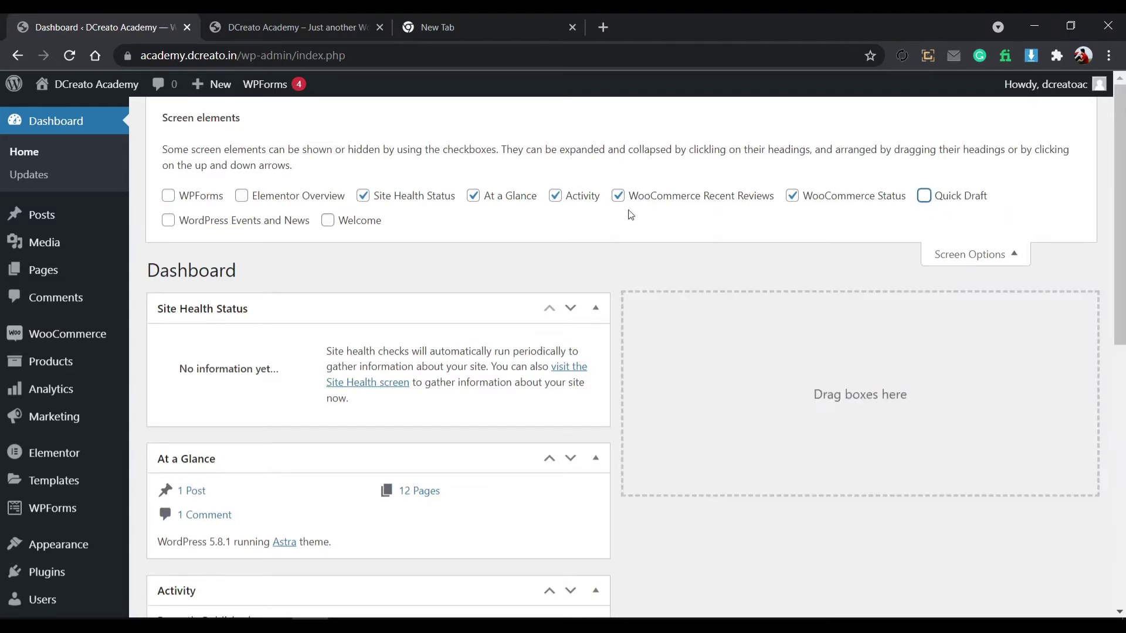
{"action": "left_click", "coordinate": [557, 198]}
{"action": "left_click", "coordinate": [473, 200]}
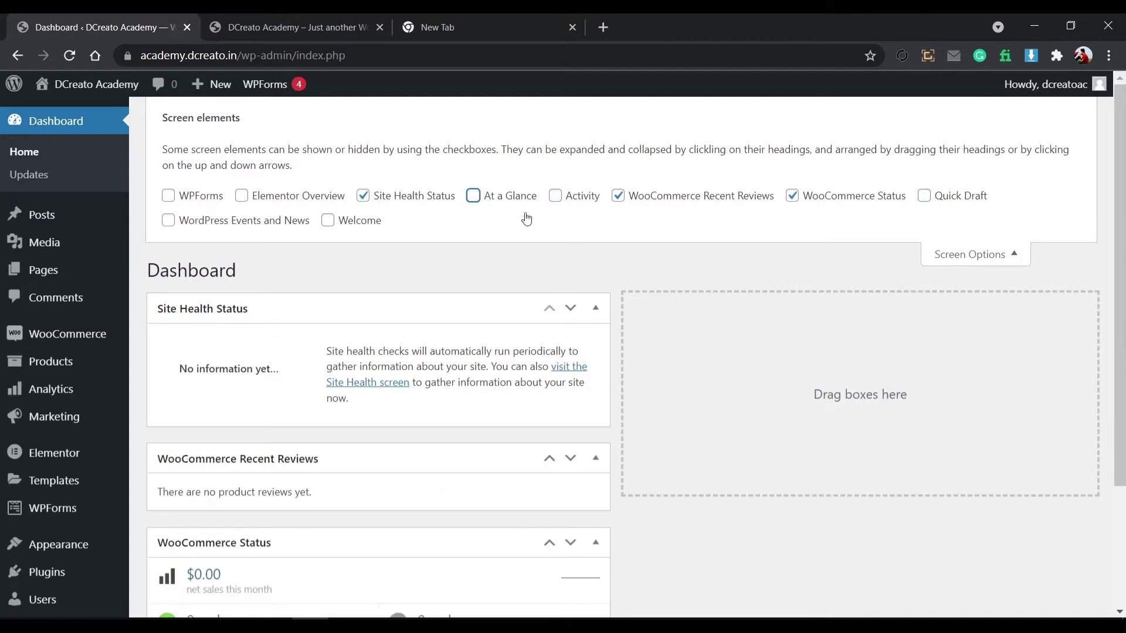
{"action": "scroll", "coordinate": [793, 381], "scroll_direction": "down", "scroll_amount": 3}
{"action": "scroll", "coordinate": [862, 399], "scroll_direction": "up", "scroll_amount": 3}
{"action": "left_click", "coordinate": [984, 252]}
Move the WooCommerce Status box into the empty second column of the dashboard.
{"action": "left_click_drag", "start_coordinate": [480, 396], "coordinate": [899, 201]}
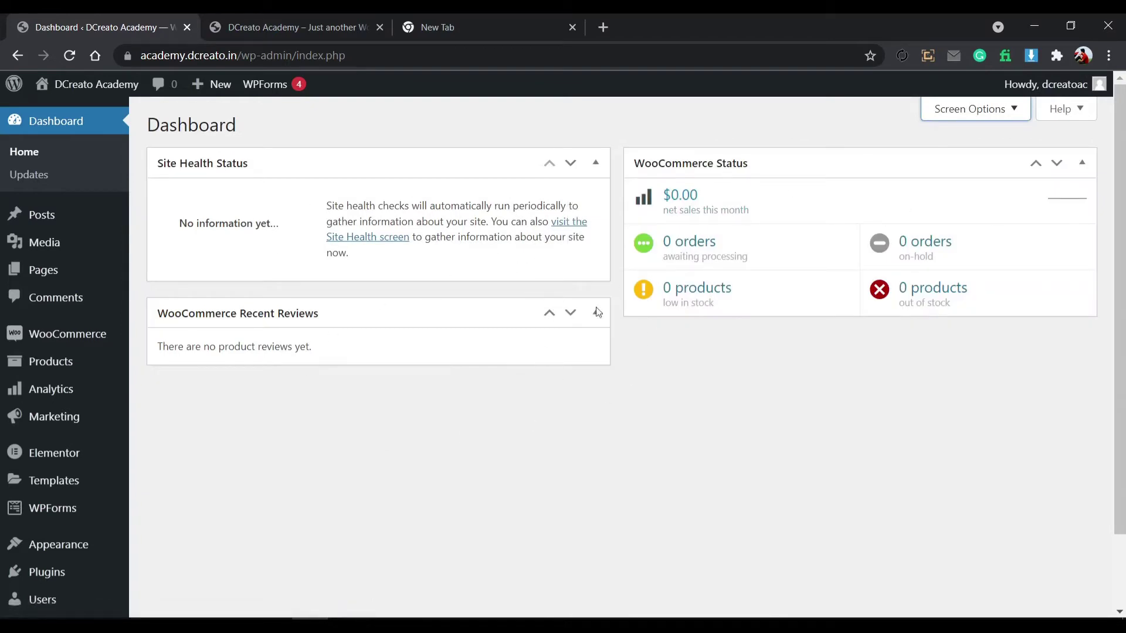
{"action": "scroll", "coordinate": [442, 415], "scroll_direction": "down", "scroll_amount": 2}
{"action": "scroll", "coordinate": [528, 357], "scroll_direction": "up", "scroll_amount": 2}
Set the site tagline to "Plant shop" in the general settings and save the changes.
{"action": "scroll", "coordinate": [327, 478], "scroll_direction": "down", "scroll_amount": 2}
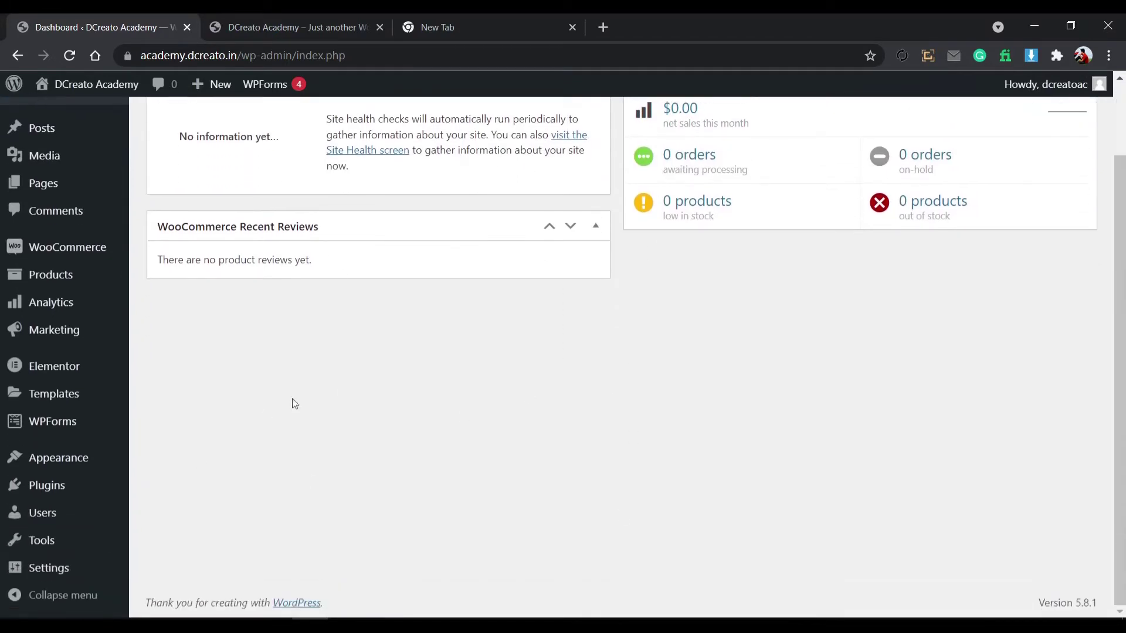
{"action": "mouse_move", "coordinate": [55, 567]}
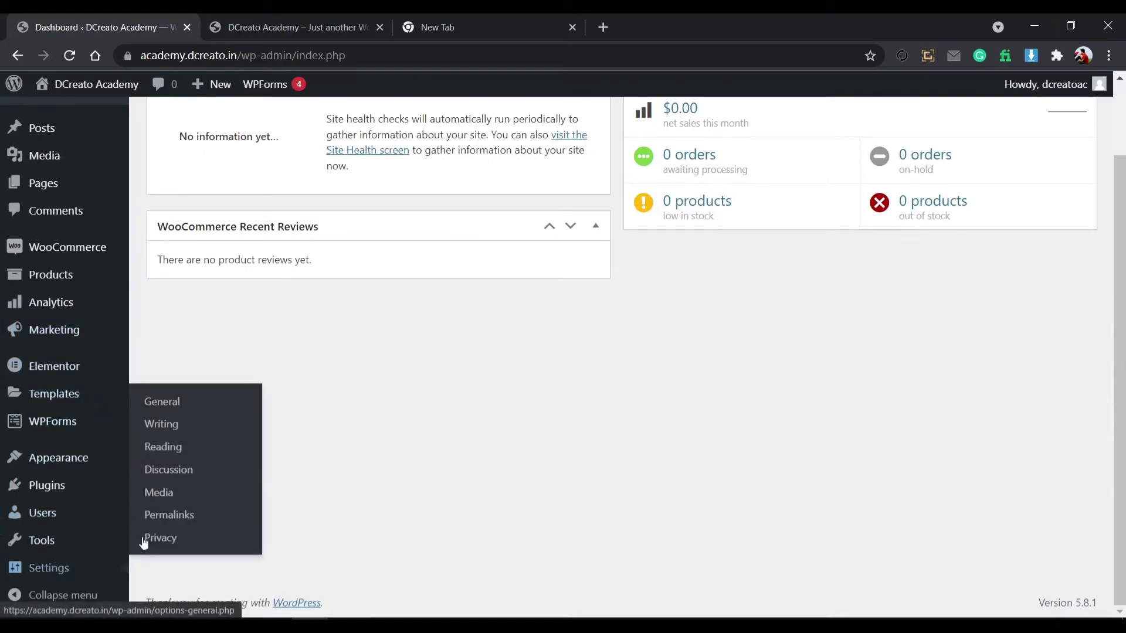
{"action": "middle_click", "coordinate": [160, 410]}
{"action": "left_click", "coordinate": [249, 24]}
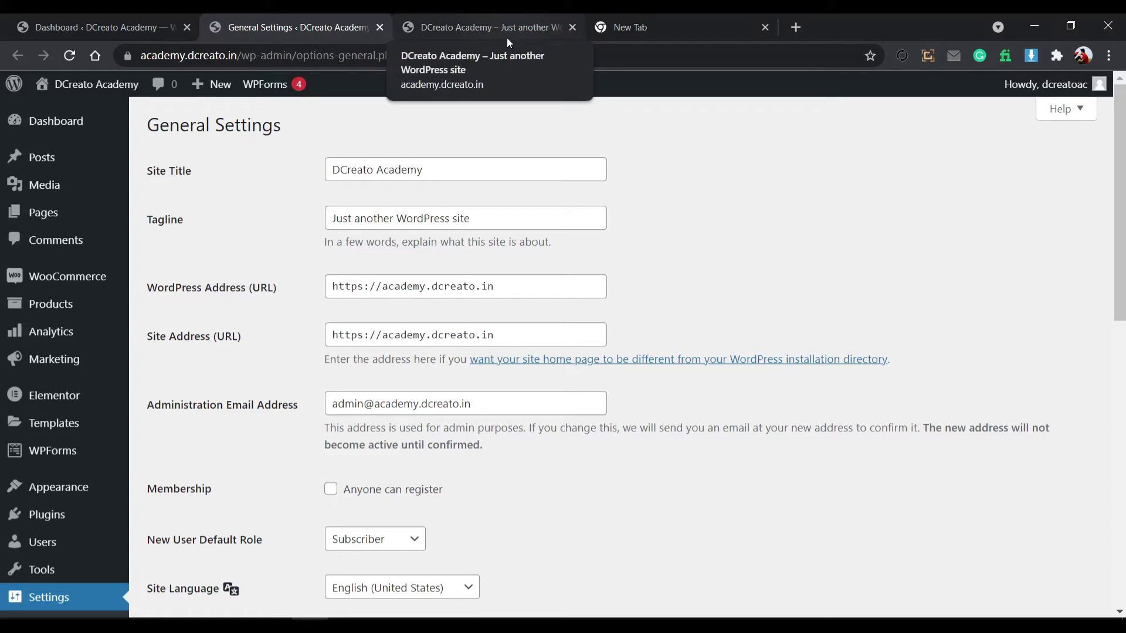
{"action": "left_click_drag", "start_coordinate": [472, 219], "coordinate": [317, 236]}
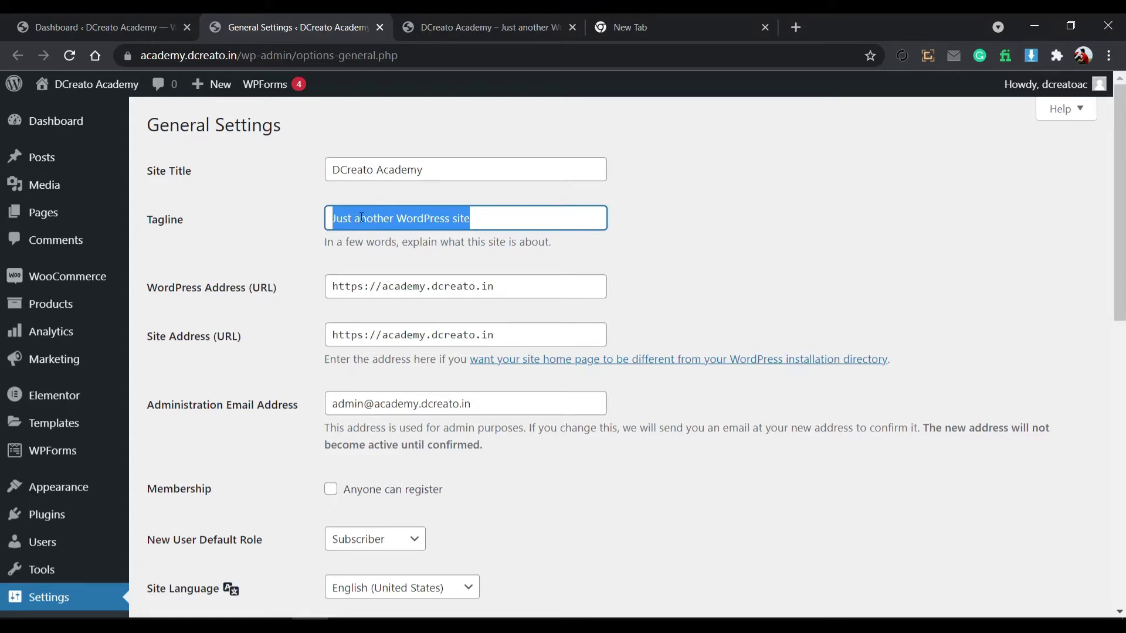
{"action": "type", "text": "Plant shop"}
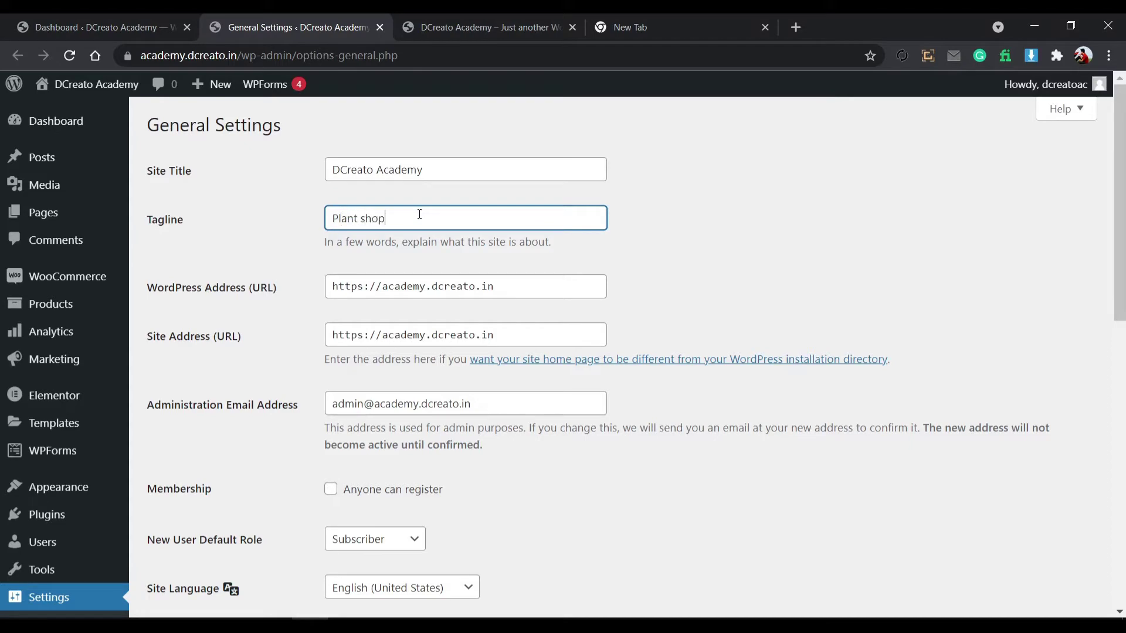
{"action": "scroll", "coordinate": [211, 580], "scroll_direction": "down", "scroll_amount": 10}
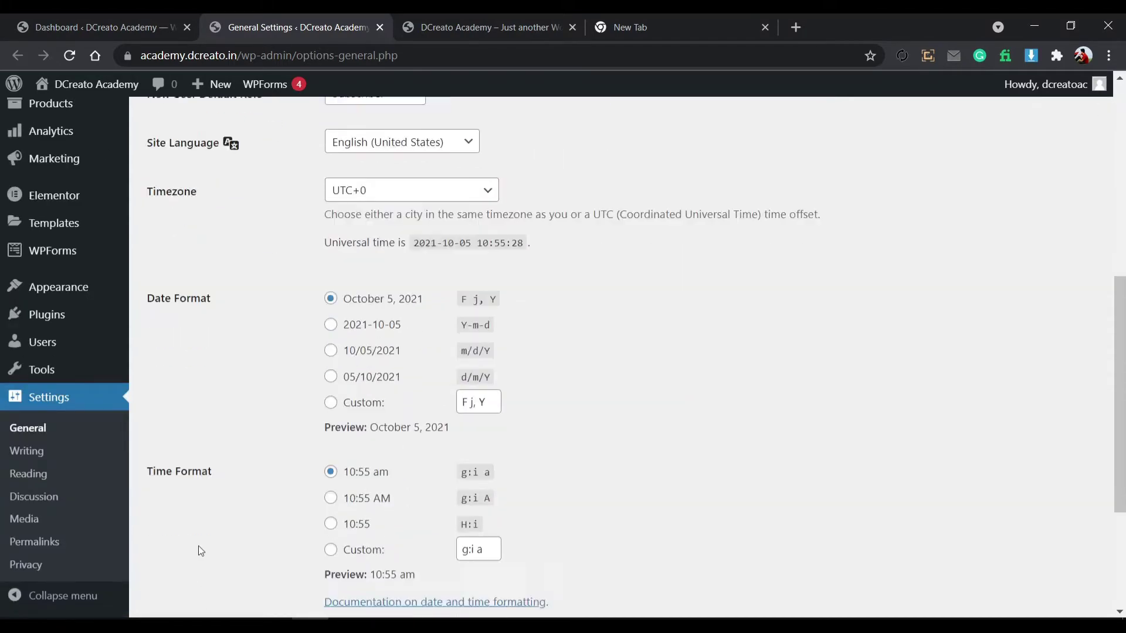
{"action": "left_click", "coordinate": [198, 537]}
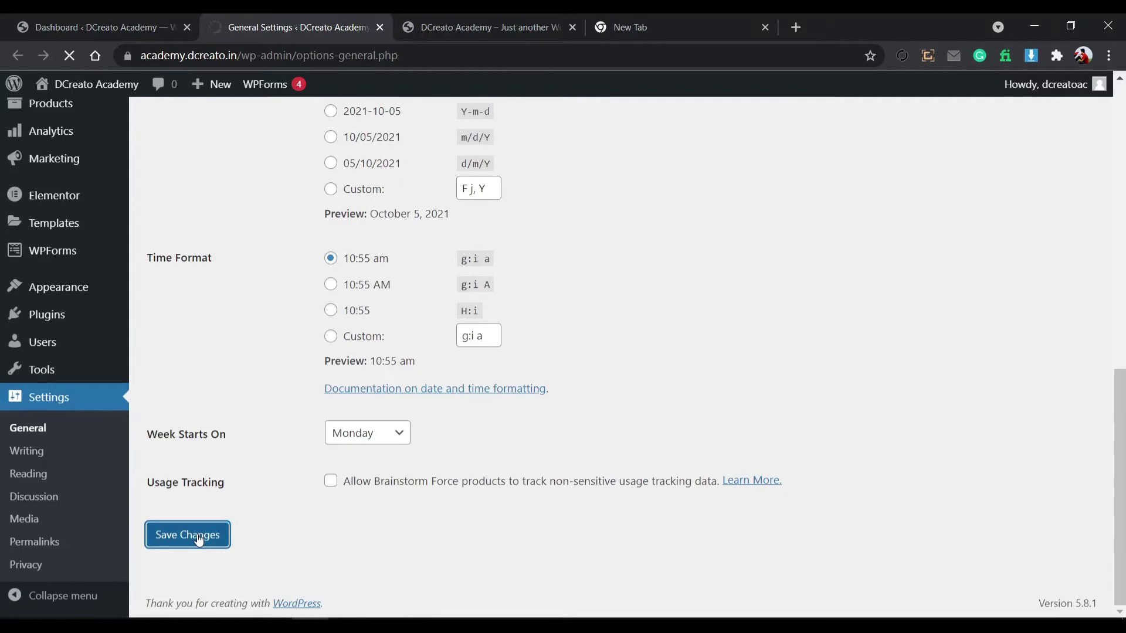
Review the permalink settings and compare them with the addresses of the live site's Plants and About pages.
{"action": "scroll", "coordinate": [73, 527], "scroll_direction": "down", "scroll_amount": 6}
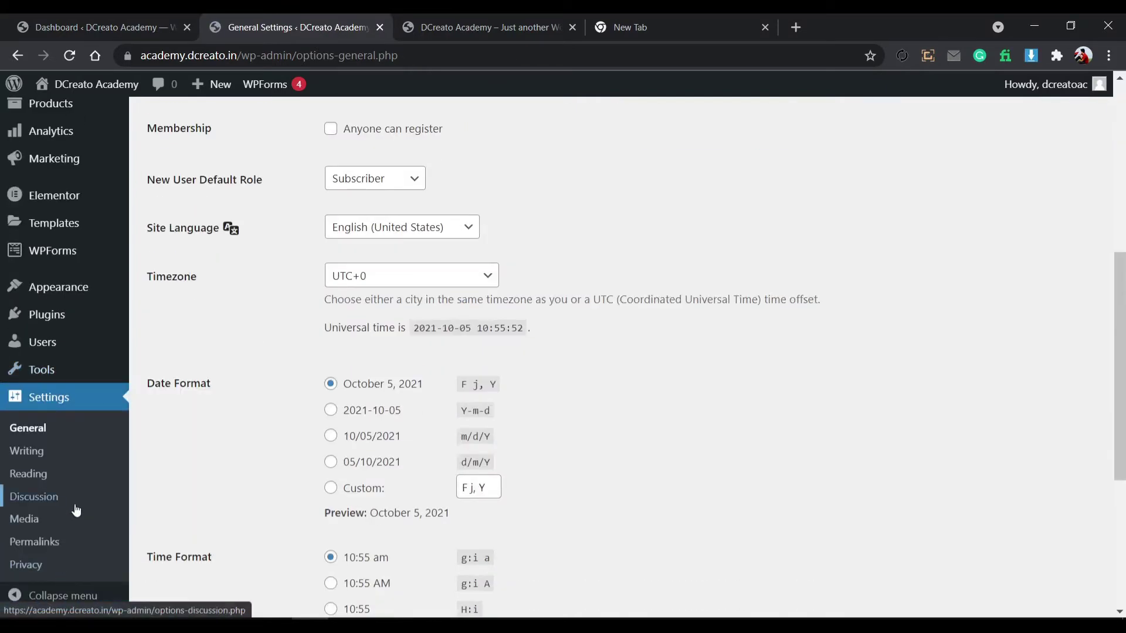
{"action": "left_click", "coordinate": [73, 548]}
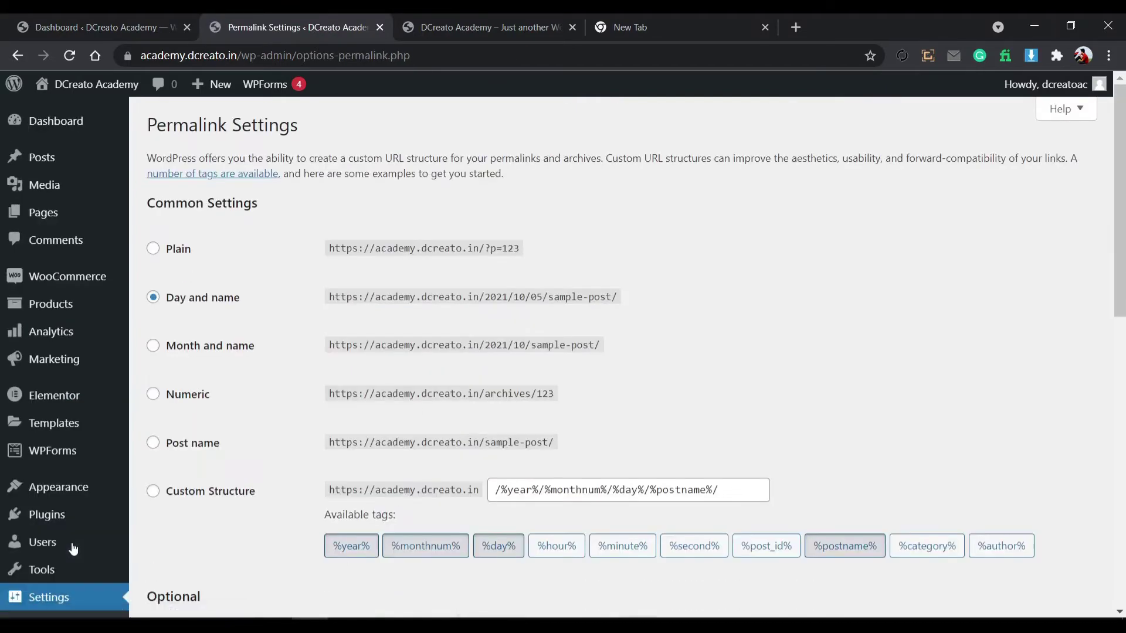
{"action": "scroll", "coordinate": [103, 510], "scroll_direction": "down", "scroll_amount": 8}
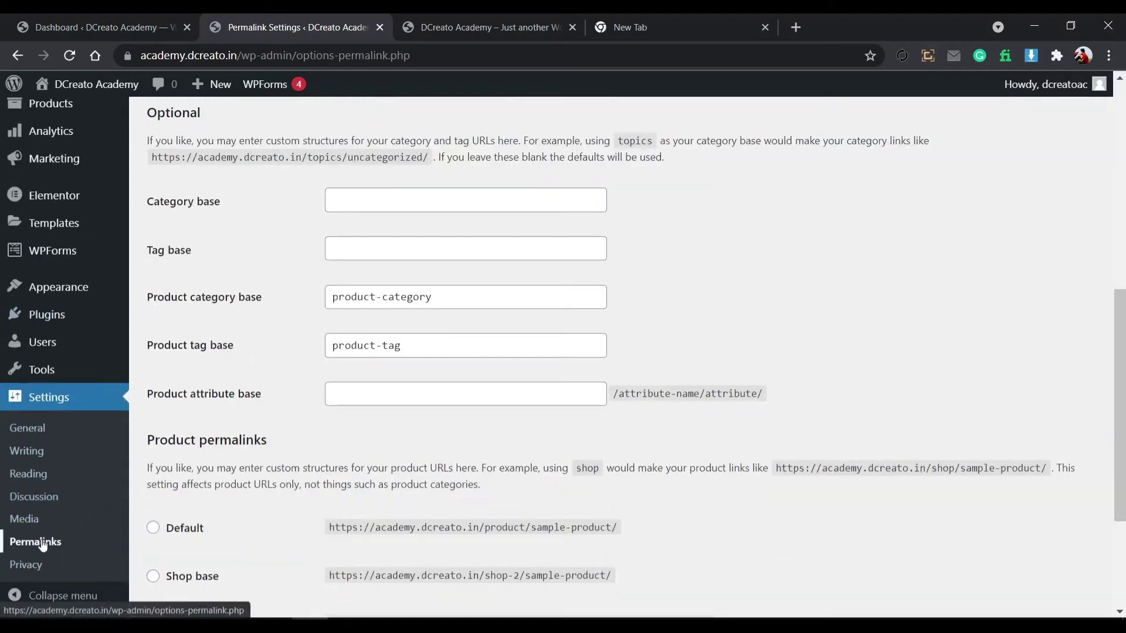
{"action": "scroll", "coordinate": [307, 423], "scroll_direction": "down", "scroll_amount": 3}
{"action": "left_click", "coordinate": [464, 22]}
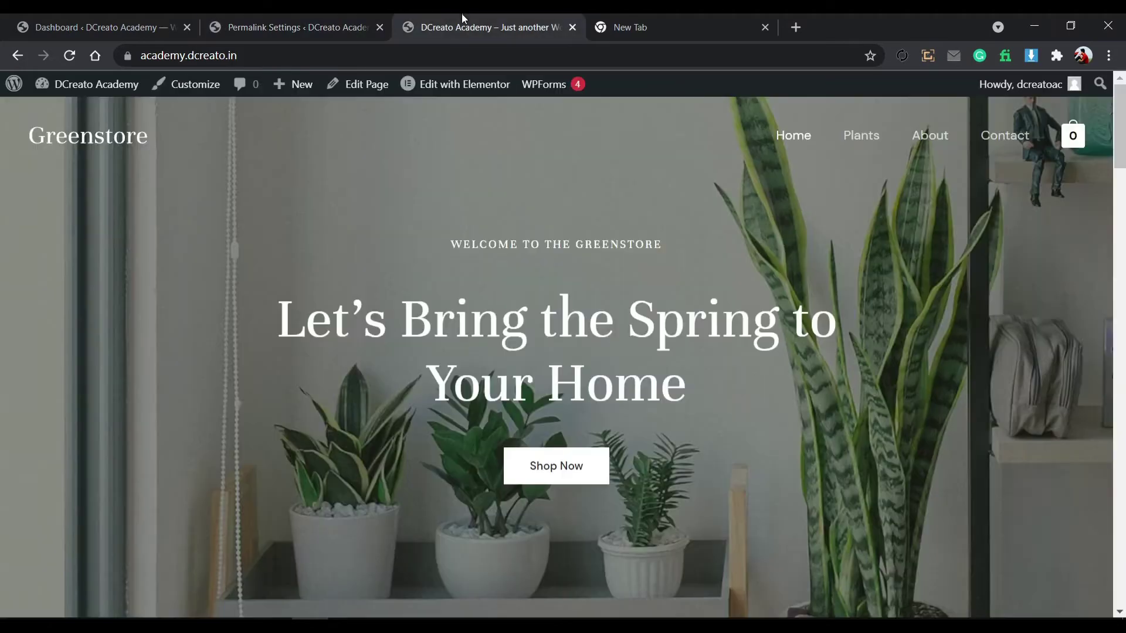
{"action": "left_click", "coordinate": [872, 143]}
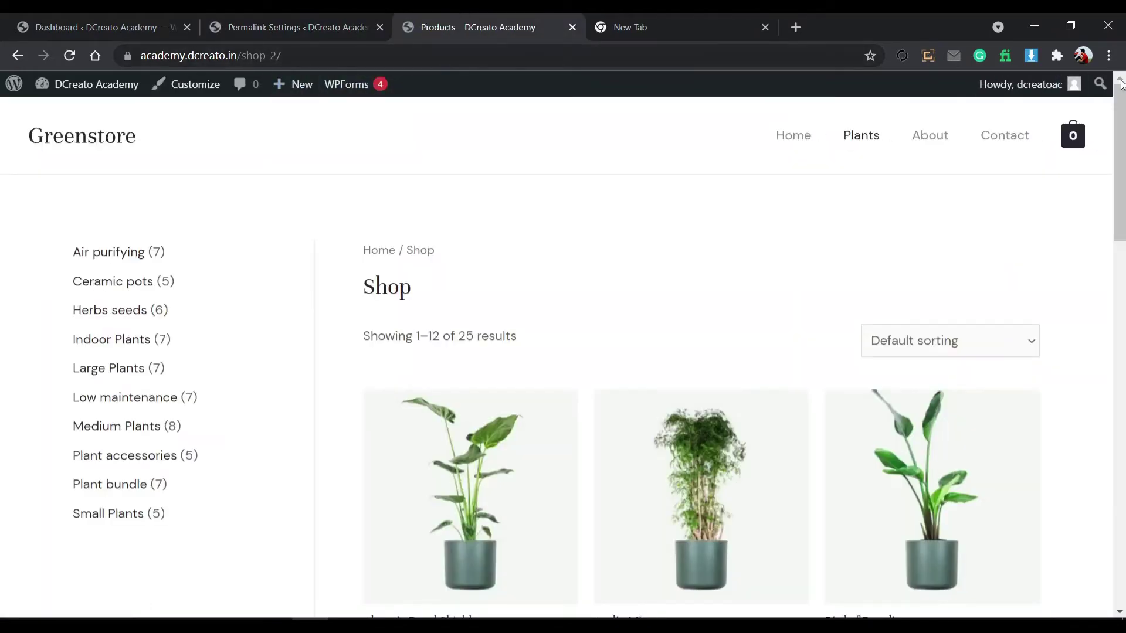
{"action": "left_click", "coordinate": [947, 143]}
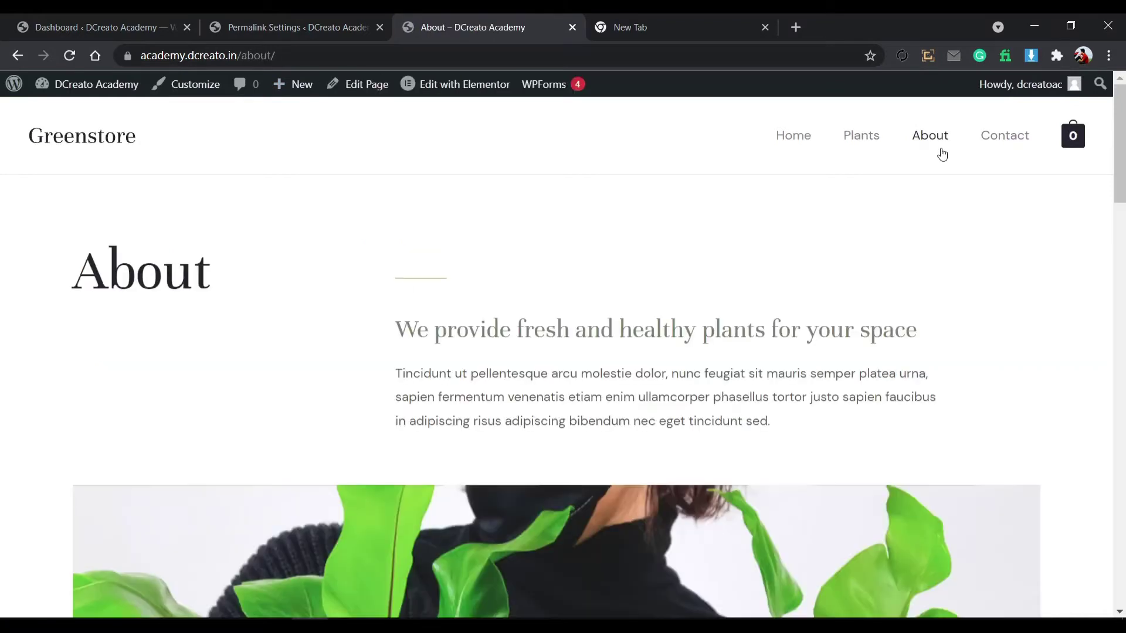
Set the site's permalink structure to Post name and save it, closing the duplicate permalink settings page.
{"action": "left_click", "coordinate": [147, 23]}
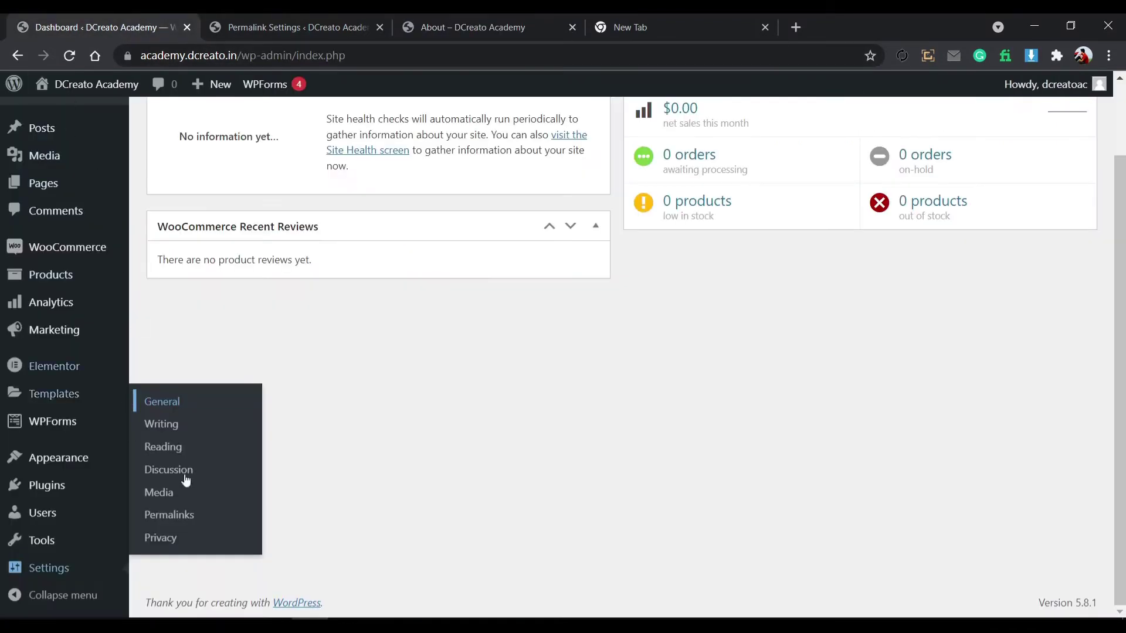
{"action": "left_click", "coordinate": [185, 518]}
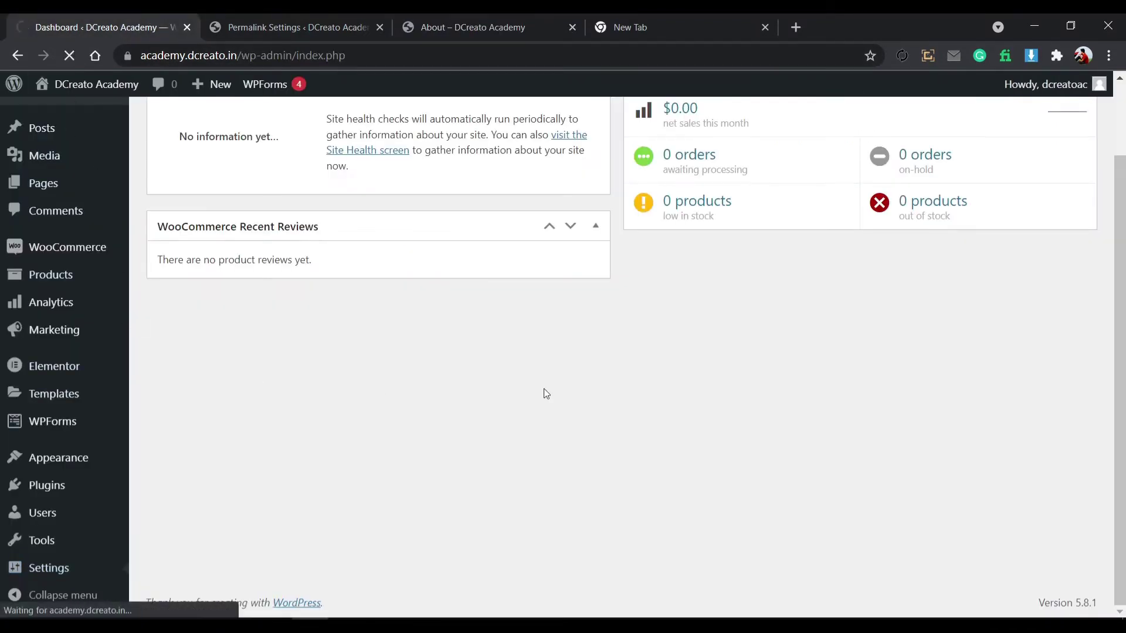
{"action": "left_click", "coordinate": [380, 27]}
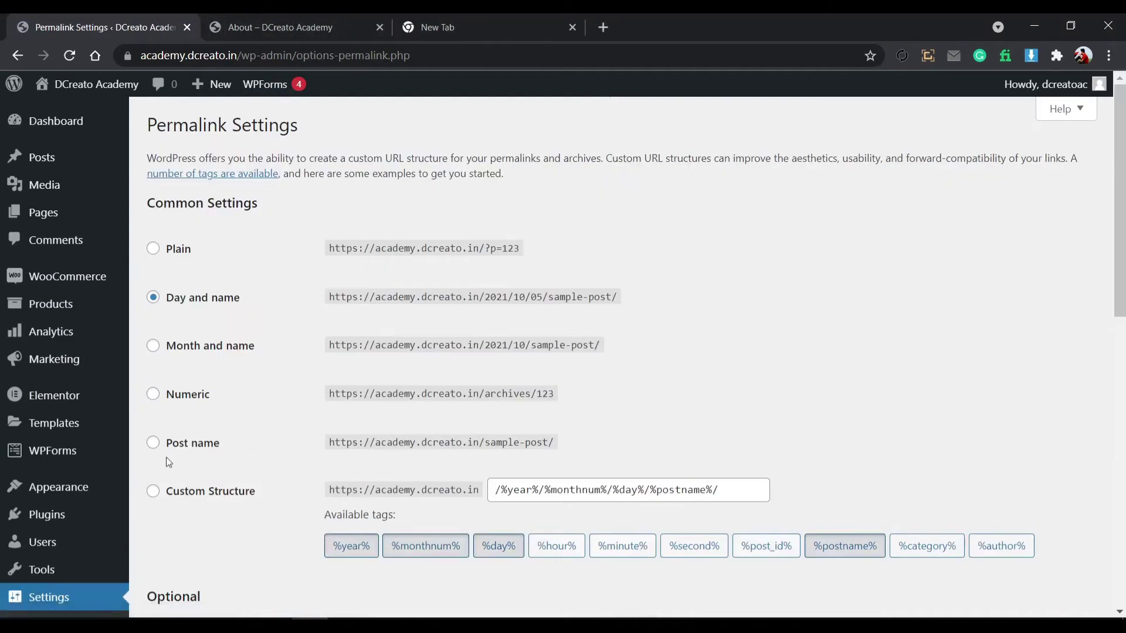
{"action": "left_click", "coordinate": [153, 444]}
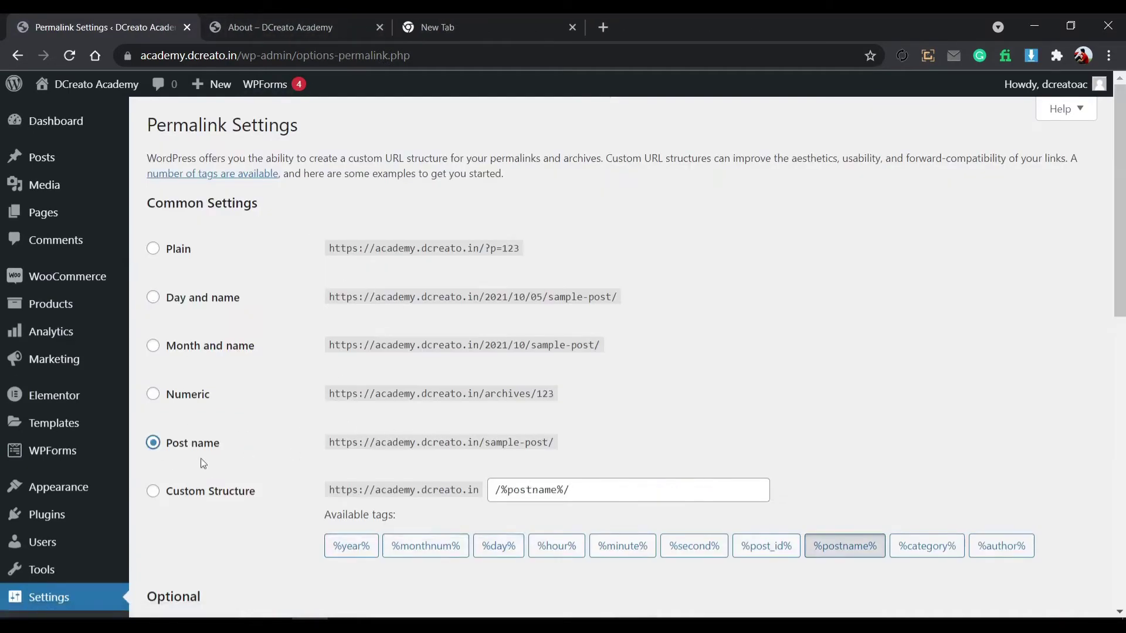
{"action": "scroll", "coordinate": [175, 446], "scroll_direction": "down", "scroll_amount": 5}
{"action": "scroll", "coordinate": [193, 442], "scroll_direction": "up", "scroll_amount": 5}
{"action": "scroll", "coordinate": [176, 446], "scroll_direction": "down", "scroll_amount": 15}
{"action": "left_click", "coordinate": [169, 578]}
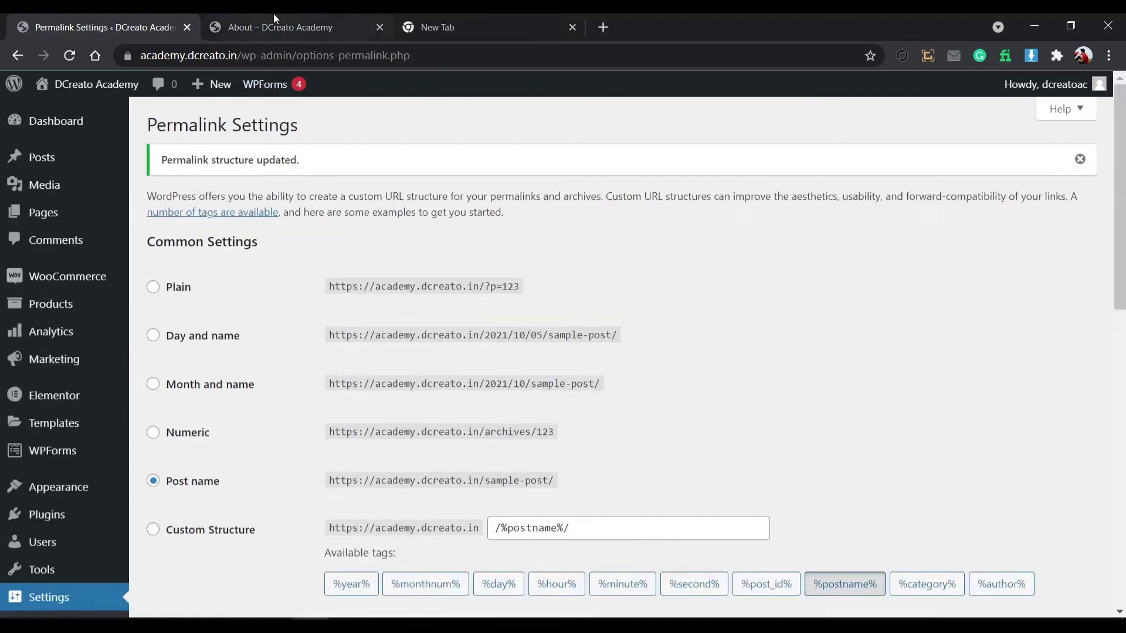
Reload the live site, return to its home page and open that page for editing with Elementor in a separate tab.
{"action": "left_click", "coordinate": [274, 17]}
{"action": "left_click", "coordinate": [69, 55]}
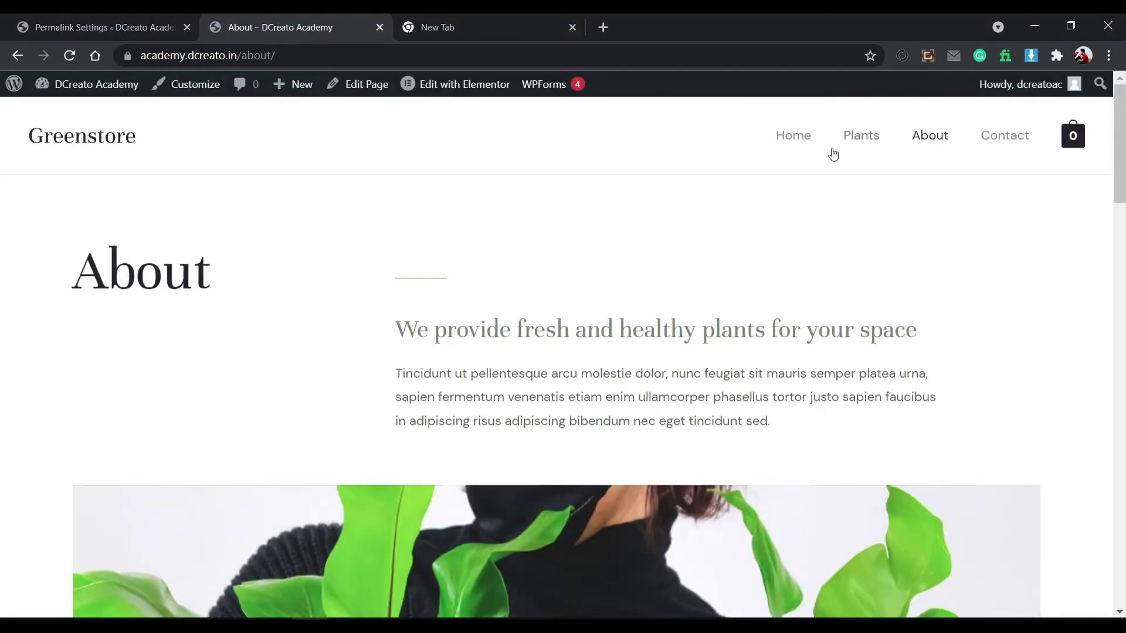
{"action": "left_click", "coordinate": [795, 148]}
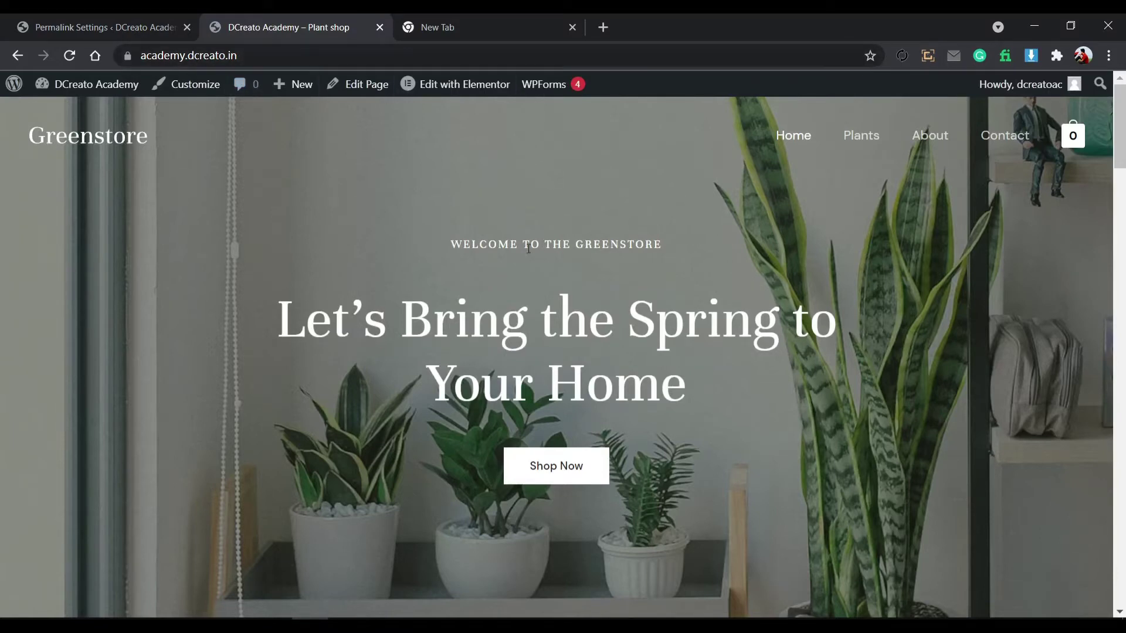
{"action": "middle_click", "coordinate": [460, 84]}
{"action": "left_click_drag", "start_coordinate": [463, 13], "coordinate": [331, 13]}
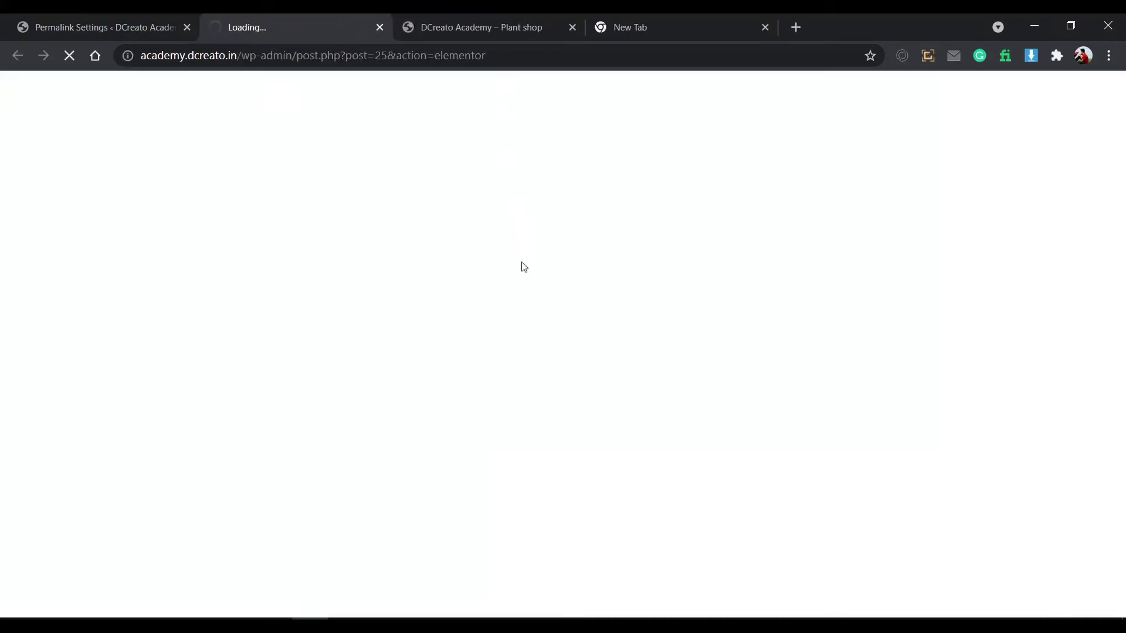
{"action": "left_click", "coordinate": [481, 16]}
{"action": "scroll", "coordinate": [499, 415], "scroll_direction": "down", "scroll_amount": 20}
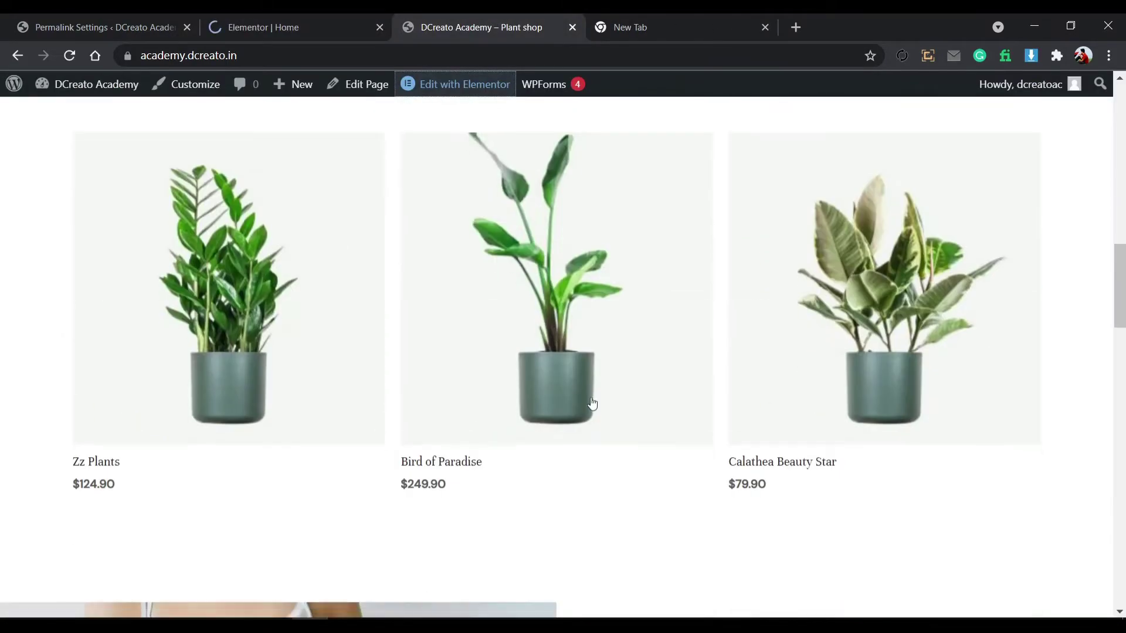
{"action": "scroll", "coordinate": [650, 392], "scroll_direction": "up", "scroll_amount": 20}
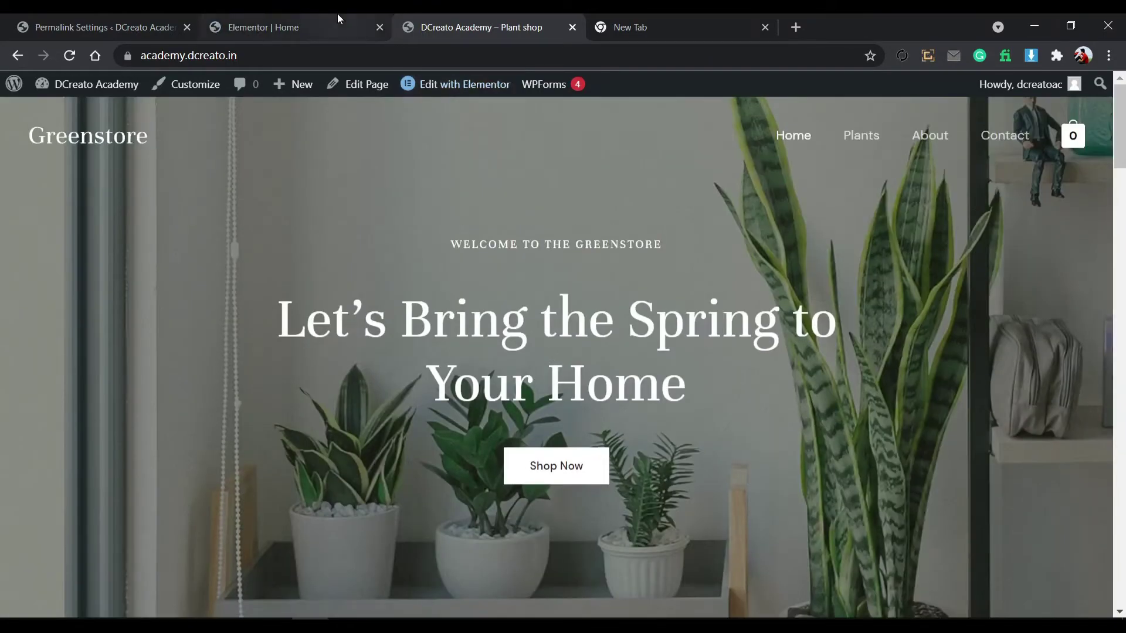
{"action": "left_click", "coordinate": [338, 19]}
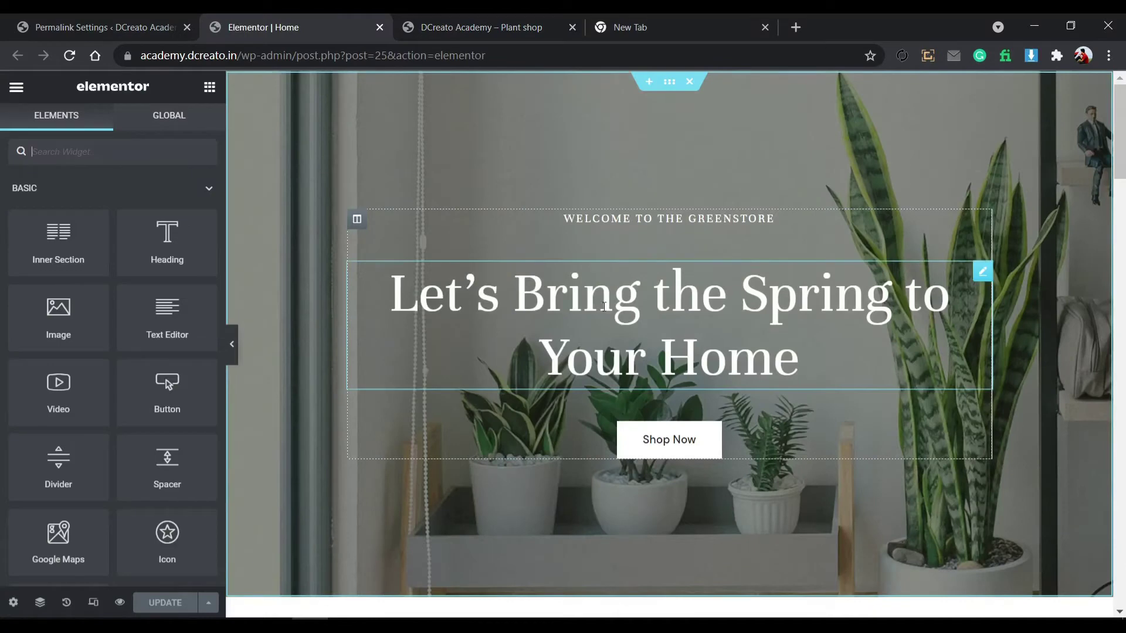
Try removing the word "Home" from the hero heading's title and undo the removal.
{"action": "left_click", "coordinate": [631, 298]}
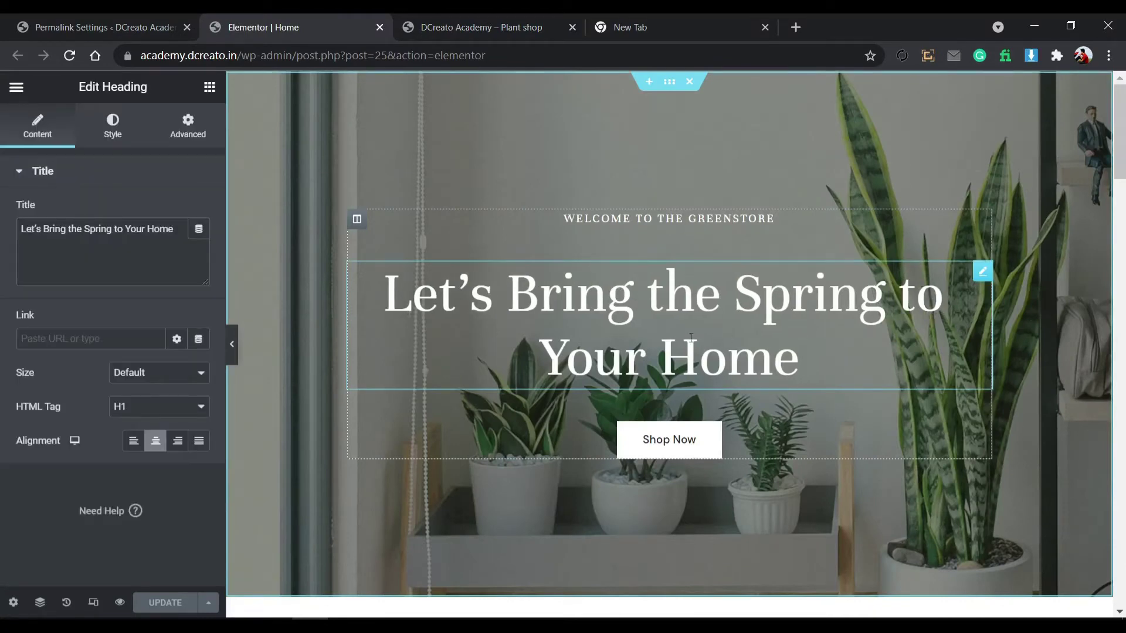
{"action": "double_click", "coordinate": [165, 227]}
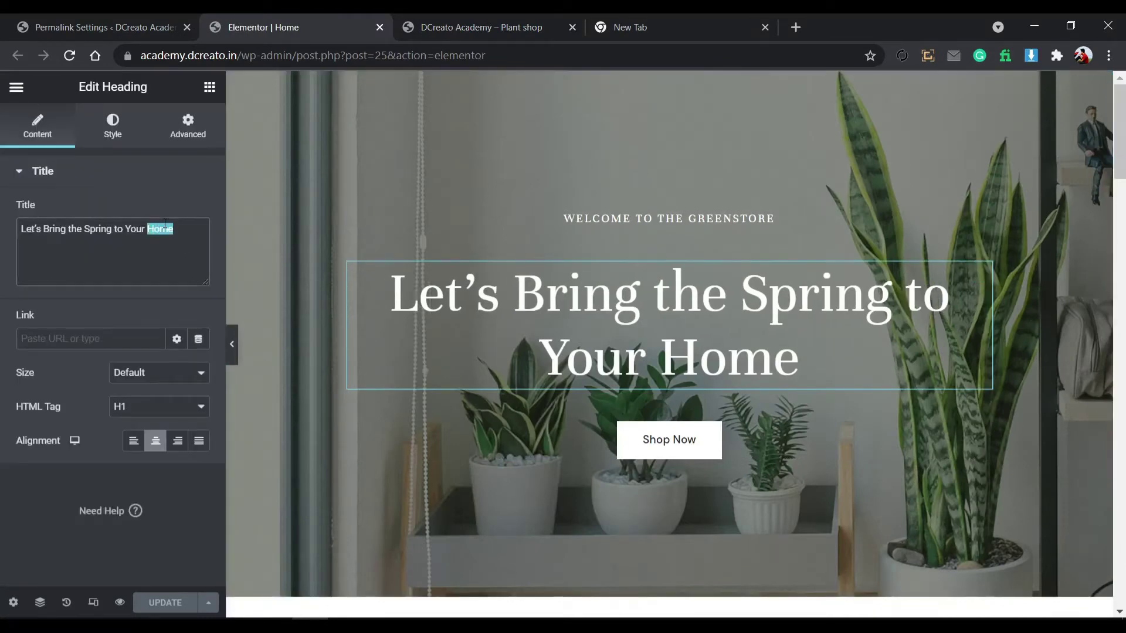
{"action": "key", "text": "BackSpace"}
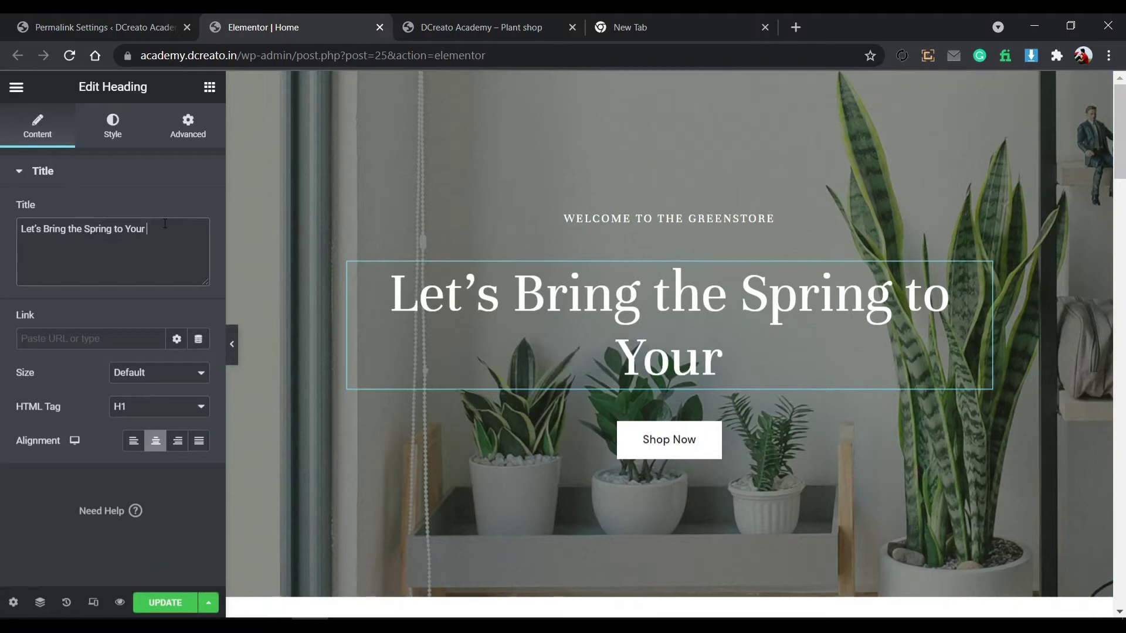
{"action": "key", "text": "ctrl+z"}
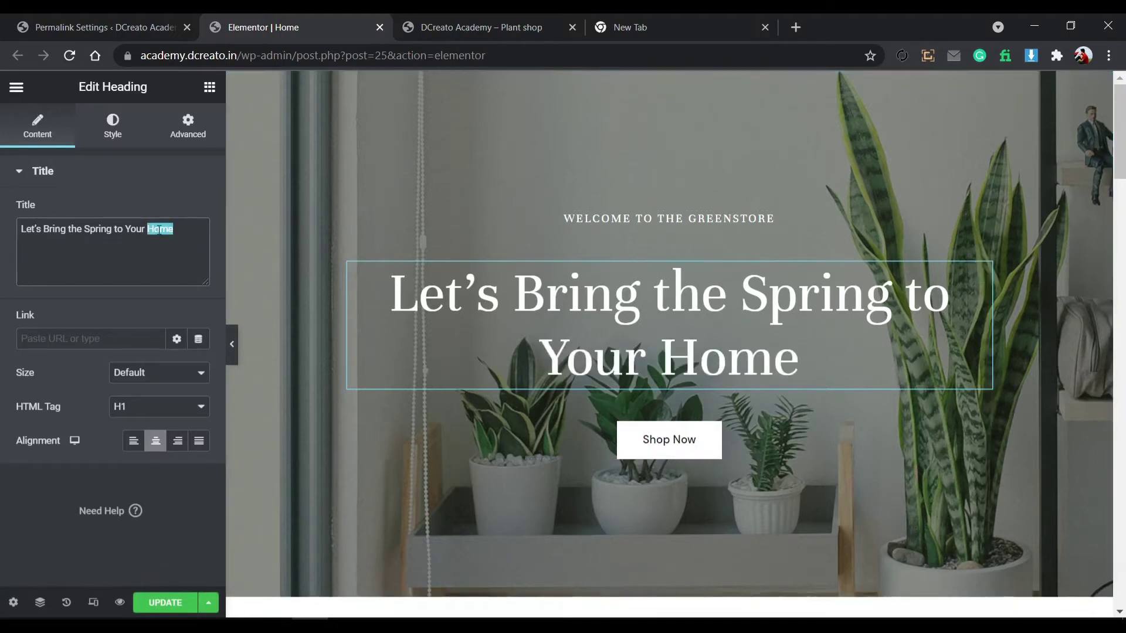
Examine the advanced settings of the "Welcome to the Greenstore" line above the hero heading.
{"action": "left_click", "coordinate": [648, 220]}
{"action": "left_click", "coordinate": [188, 124]}
{"action": "scroll", "coordinate": [105, 480], "scroll_direction": "down", "scroll_amount": 4}
{"action": "scroll", "coordinate": [104, 481], "scroll_direction": "up", "scroll_amount": 5}
Make the hero's Shop Now button background fully transparent on hover, with the colour #FFFFFF00.
{"action": "left_click", "coordinate": [686, 434]}
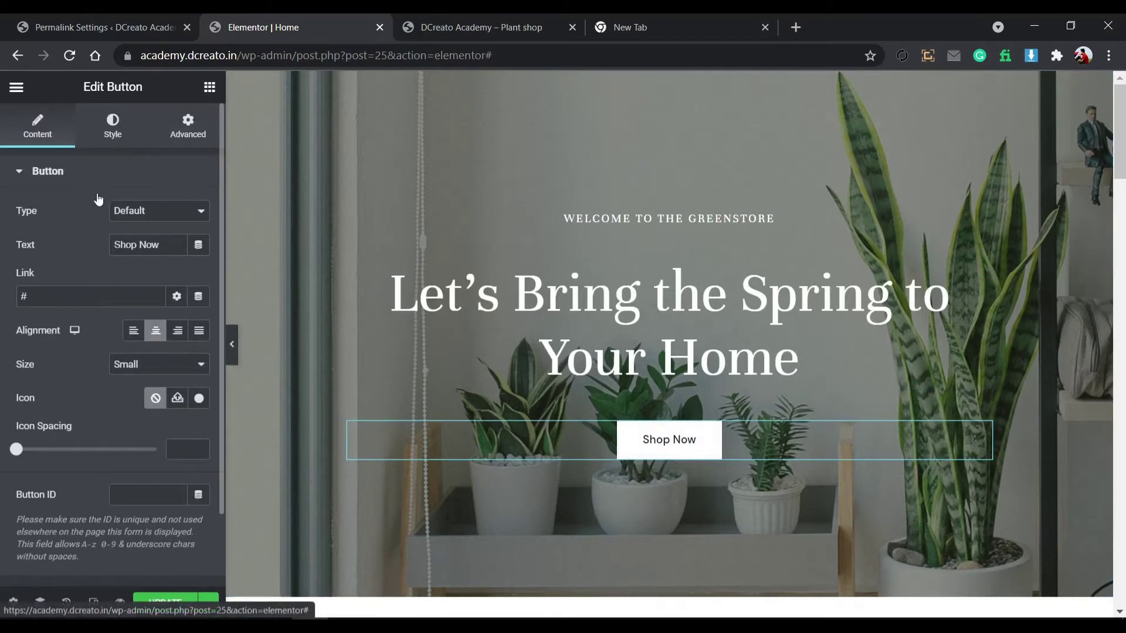
{"action": "left_click", "coordinate": [113, 125]}
{"action": "left_click", "coordinate": [161, 278]}
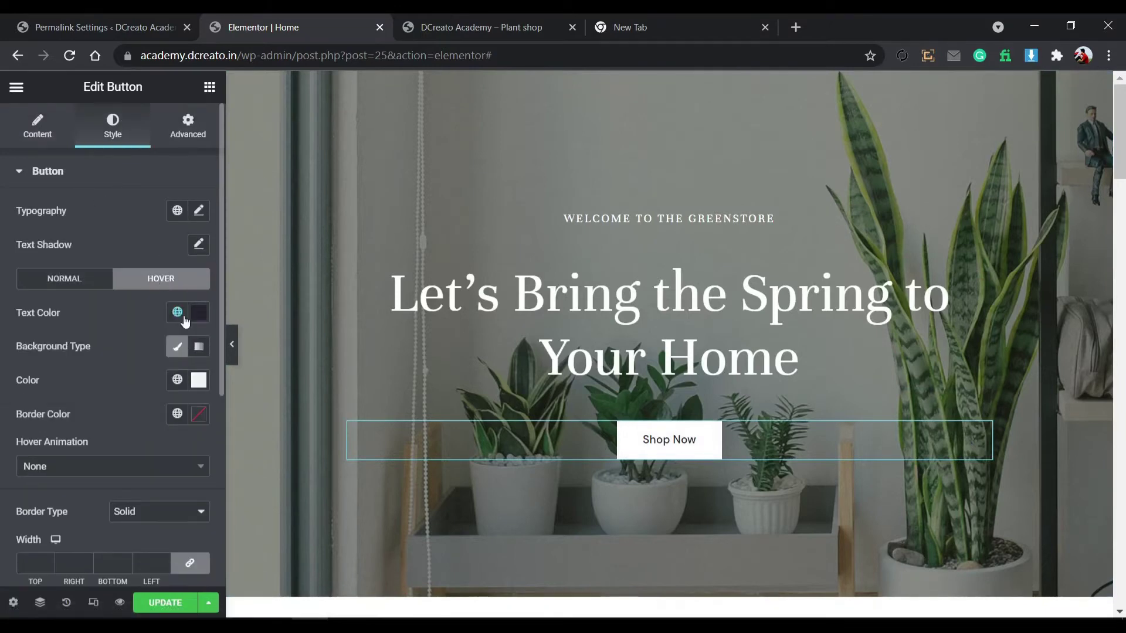
{"action": "left_click", "coordinate": [198, 380]}
{"action": "left_click_drag", "start_coordinate": [294, 318], "coordinate": [96, 297]}
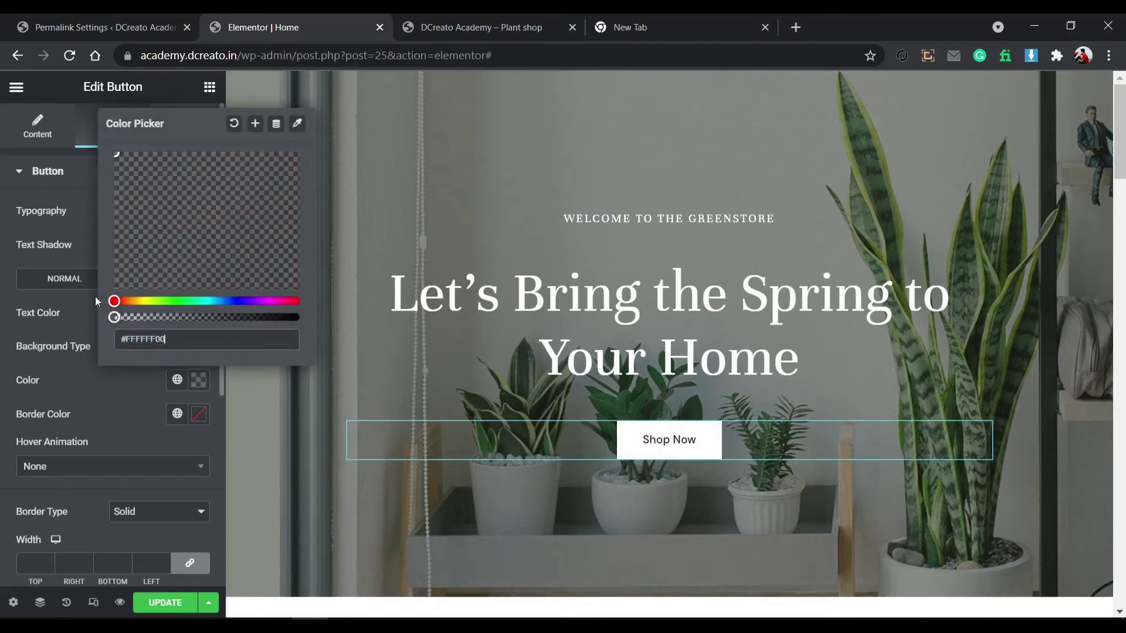
{"action": "left_click", "coordinate": [198, 383]}
Set the Shop Now button's hover text colour to the global Theme Color 5 (#ffffff).
{"action": "left_click", "coordinate": [177, 312]}
{"action": "scroll", "coordinate": [105, 481], "scroll_direction": "down", "scroll_amount": 3}
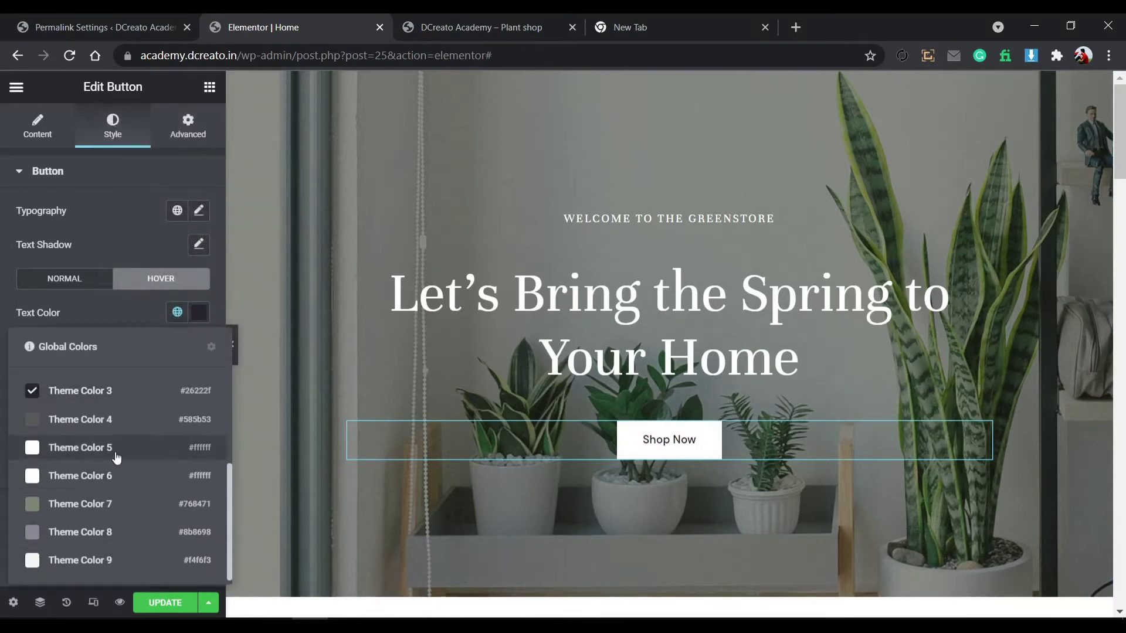
{"action": "left_click", "coordinate": [115, 450]}
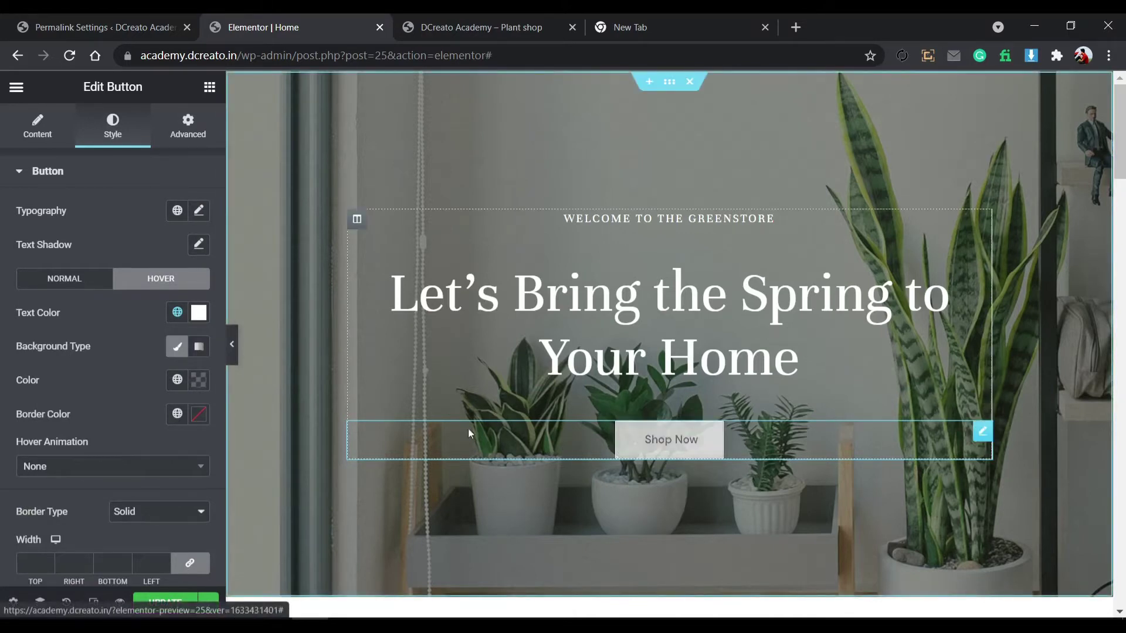
Try the Bob hover animation on the hero's Shop Now button and clear it again.
{"action": "left_click", "coordinate": [151, 474]}
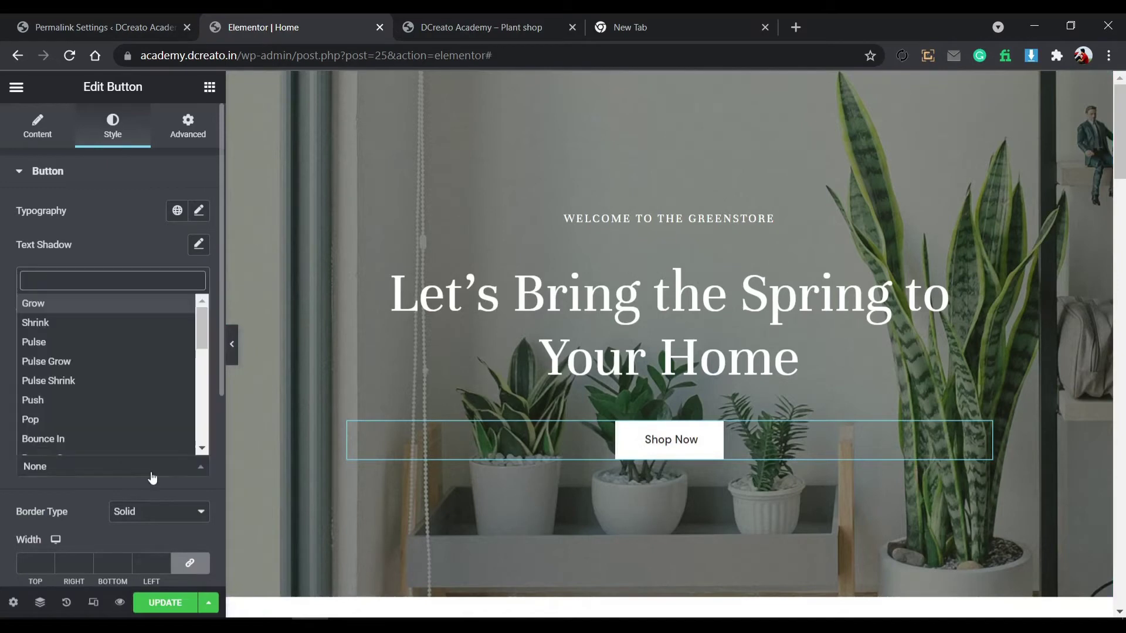
{"action": "scroll", "coordinate": [148, 403], "scroll_direction": "down", "scroll_amount": 4}
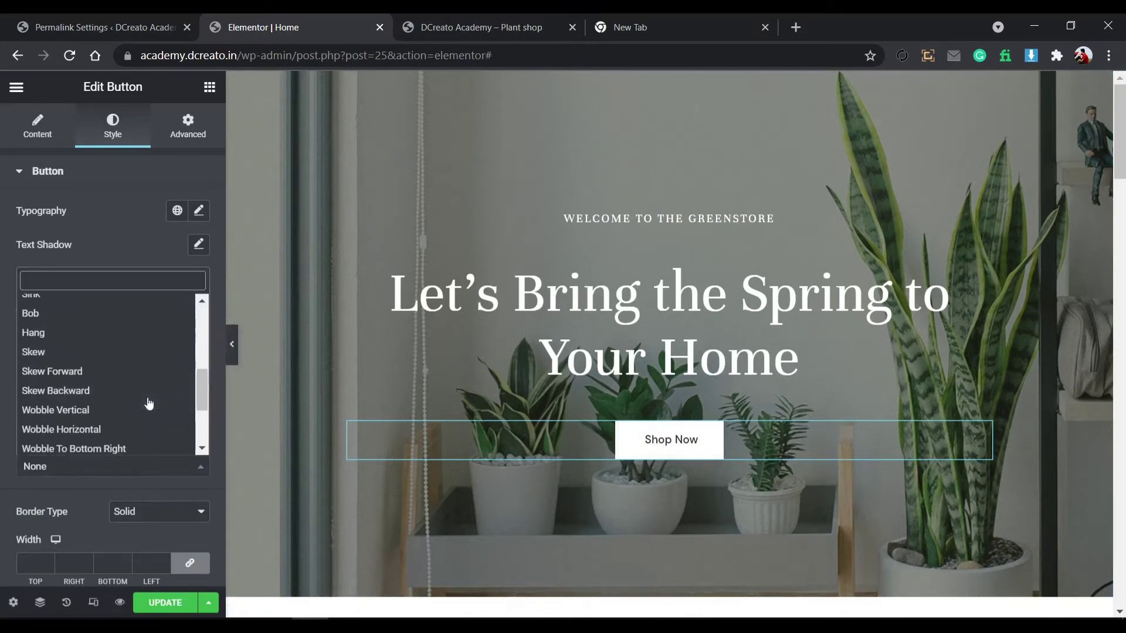
{"action": "left_click", "coordinate": [139, 316]}
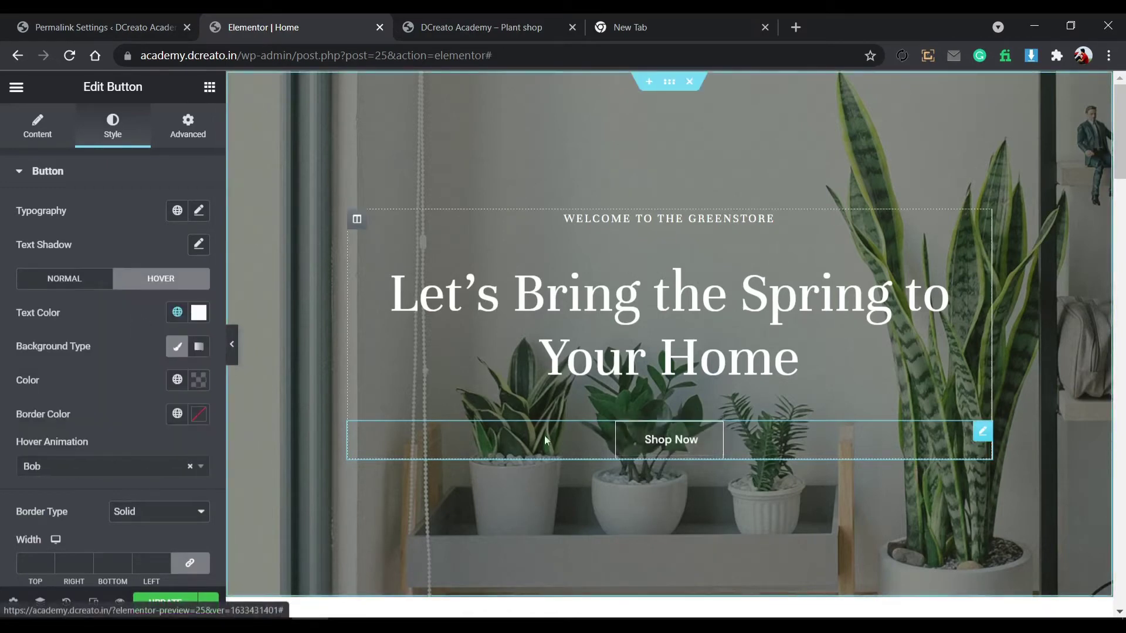
{"action": "left_click", "coordinate": [188, 473]}
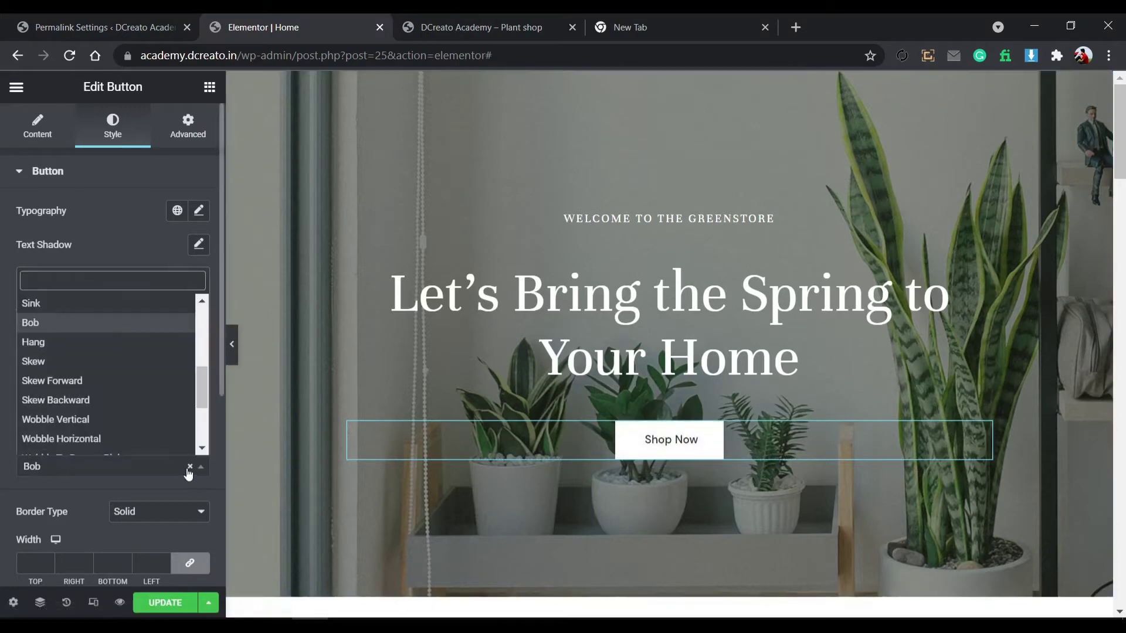
{"action": "left_click", "coordinate": [189, 467]}
{"action": "left_click", "coordinate": [170, 491]}
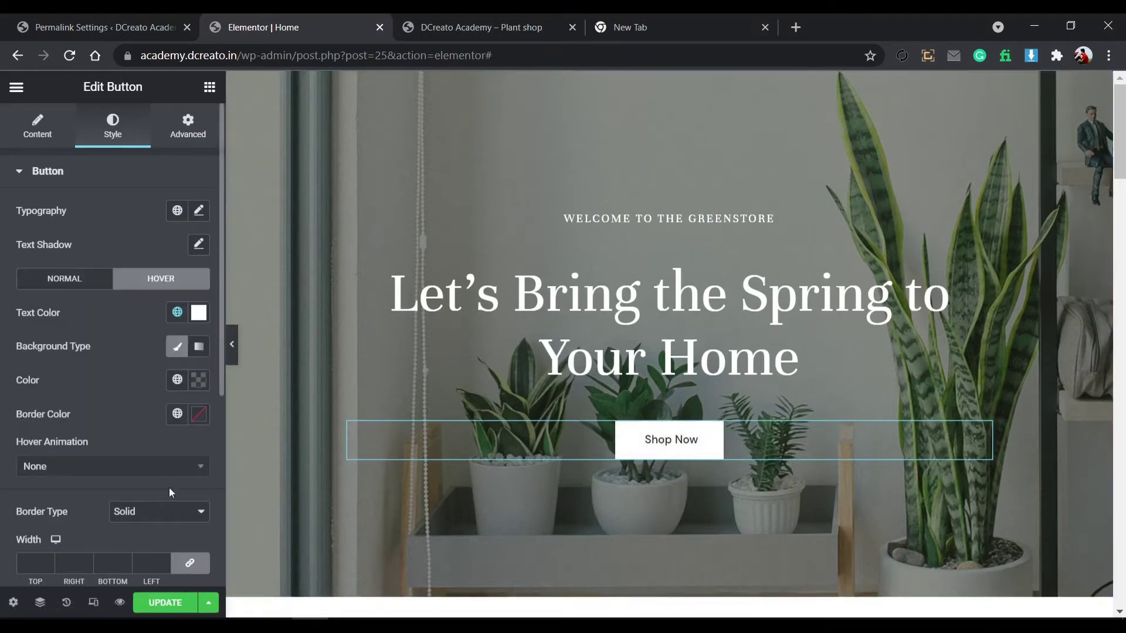
Keep the Shop Now button's border type as Solid and set its border width to 2 on all sides.
{"action": "scroll", "coordinate": [176, 446], "scroll_direction": "down", "scroll_amount": 4}
{"action": "left_click", "coordinate": [192, 291]}
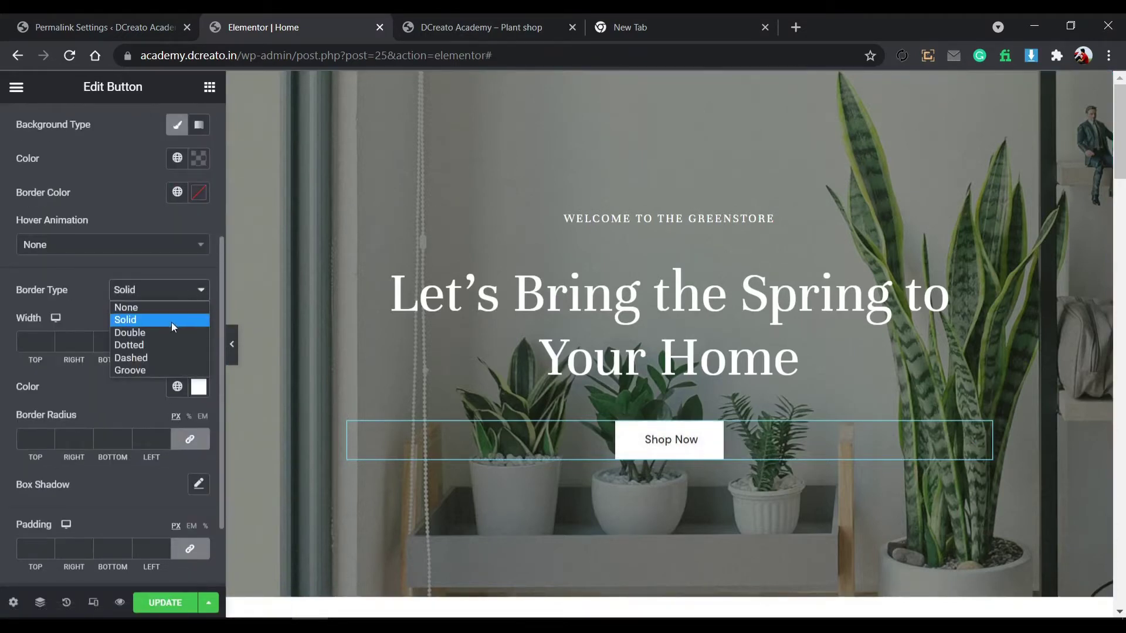
{"action": "left_click", "coordinate": [172, 322]}
{"action": "left_click", "coordinate": [24, 345]}
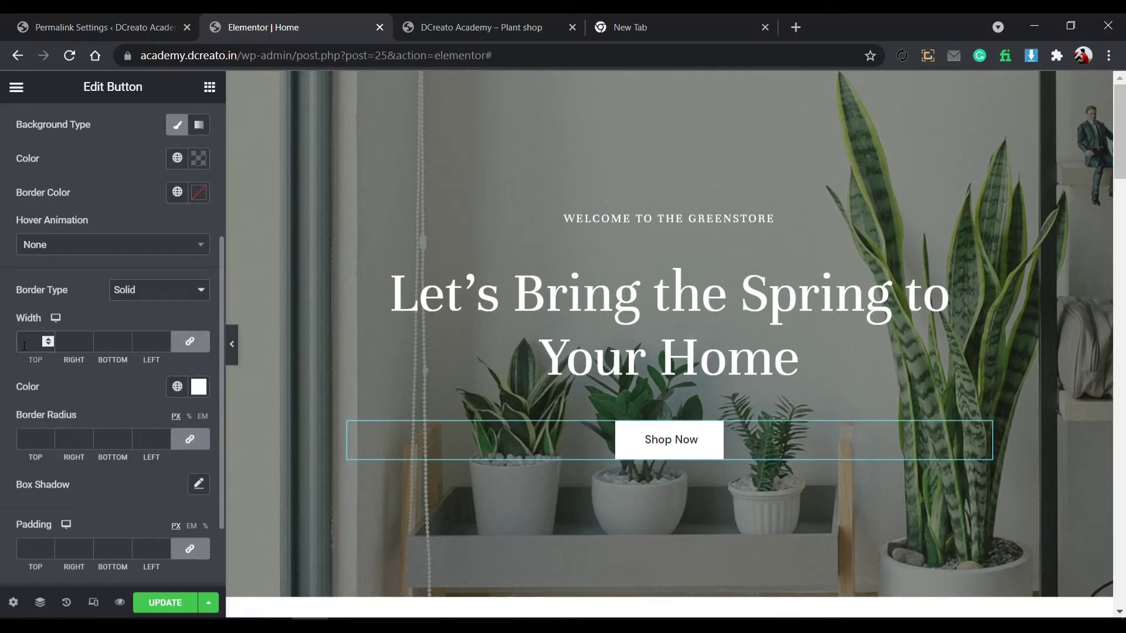
{"action": "type", "text": "2"}
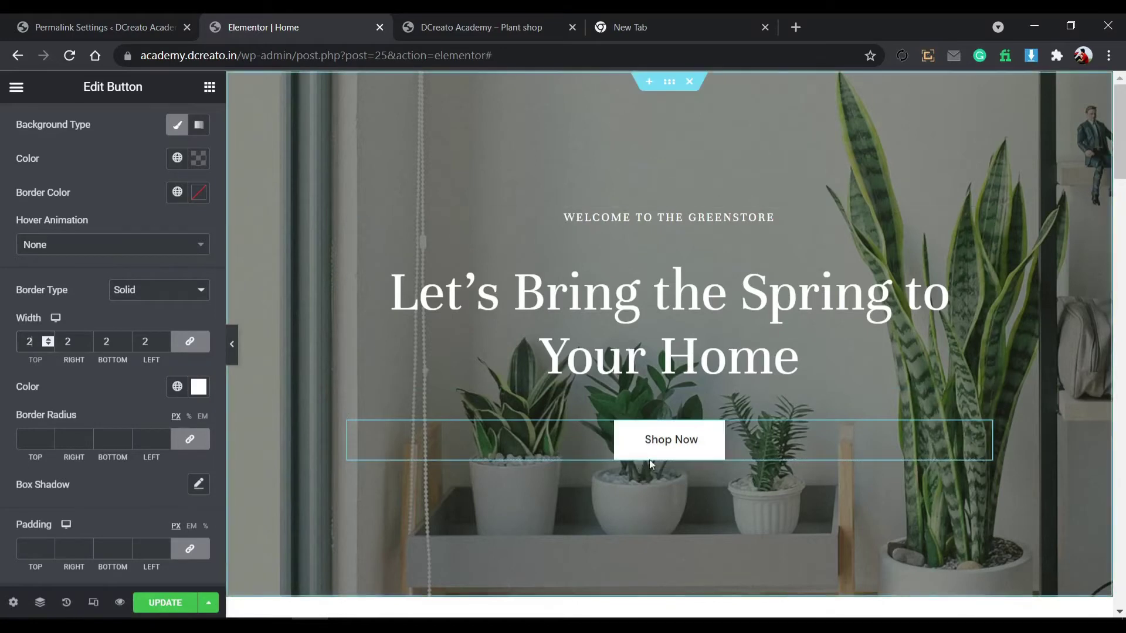
Update the home page, open its preview in a new browser tab and reload it to check the Shop Now button.
{"action": "left_click", "coordinate": [181, 604]}
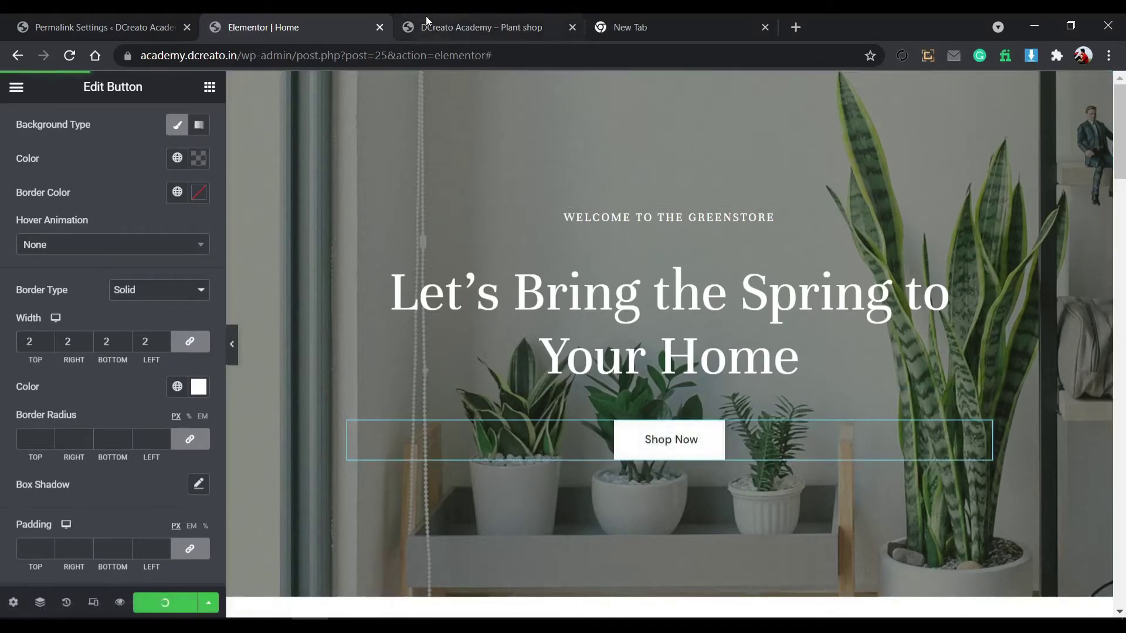
{"action": "left_click", "coordinate": [118, 602]}
{"action": "left_click", "coordinate": [506, 15]}
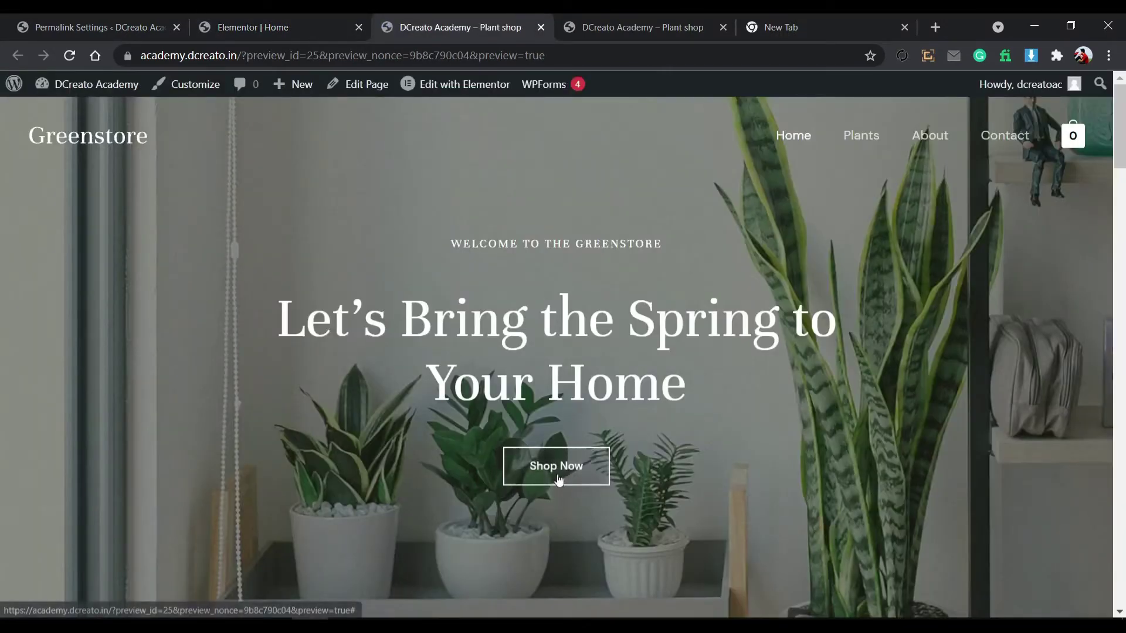
{"action": "left_click", "coordinate": [340, 23]}
{"action": "left_click", "coordinate": [434, 24]}
{"action": "left_click", "coordinate": [69, 55]}
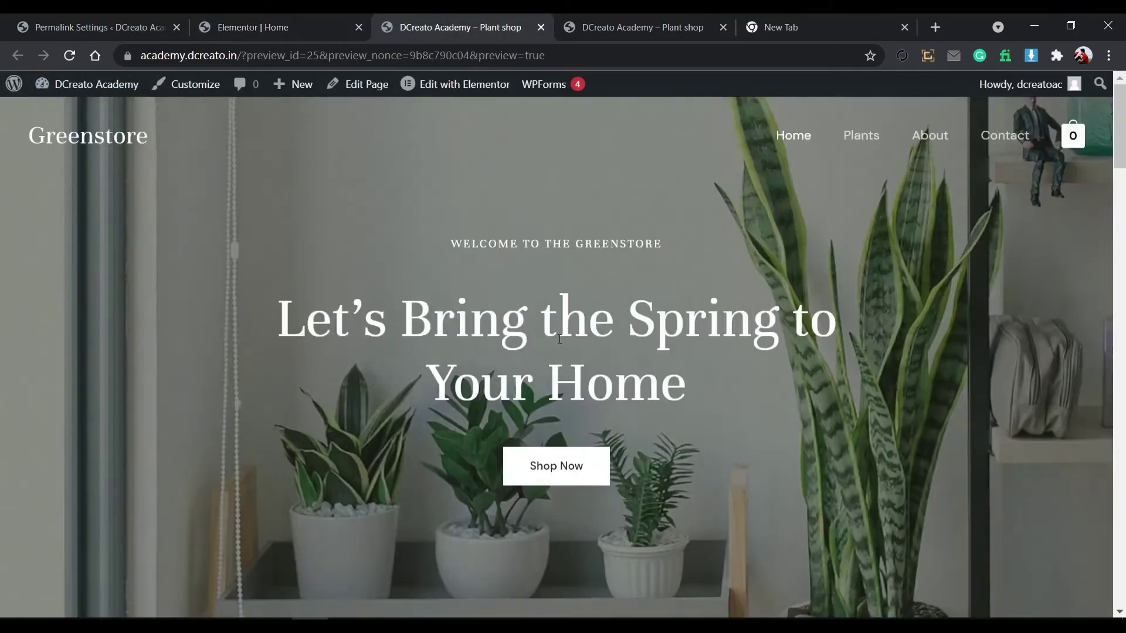
Back in the Elementor editor, give the "Welcome to the Greenstore" line the Fade In Left entrance animation.
{"action": "left_click", "coordinate": [275, 27]}
{"action": "left_click", "coordinate": [649, 309]}
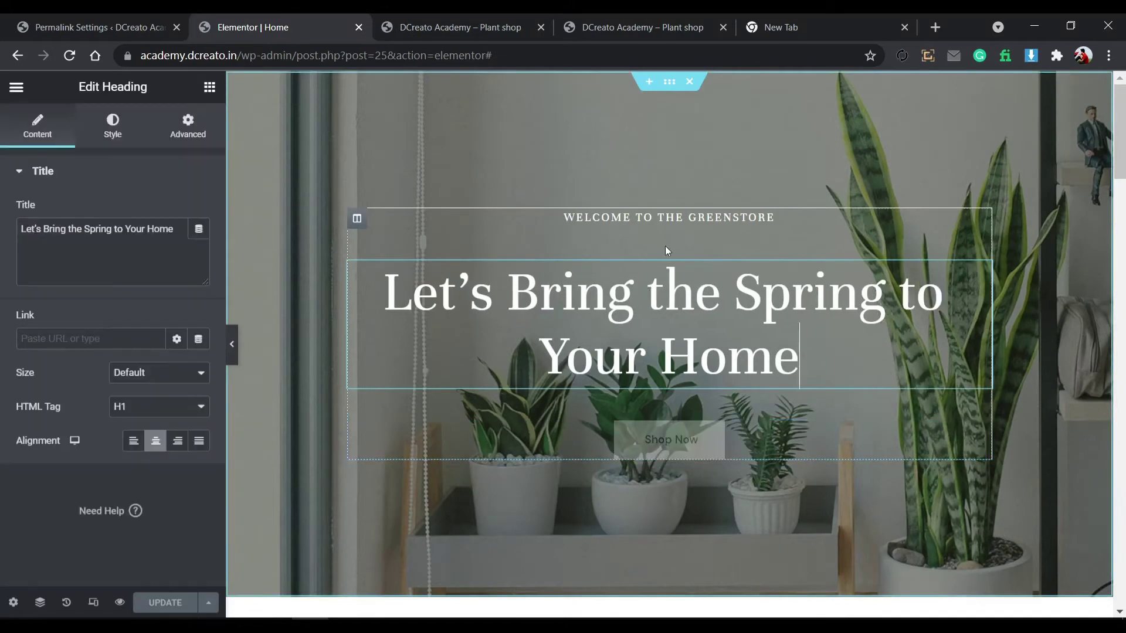
{"action": "left_click", "coordinate": [766, 224]}
{"action": "left_click", "coordinate": [188, 126]}
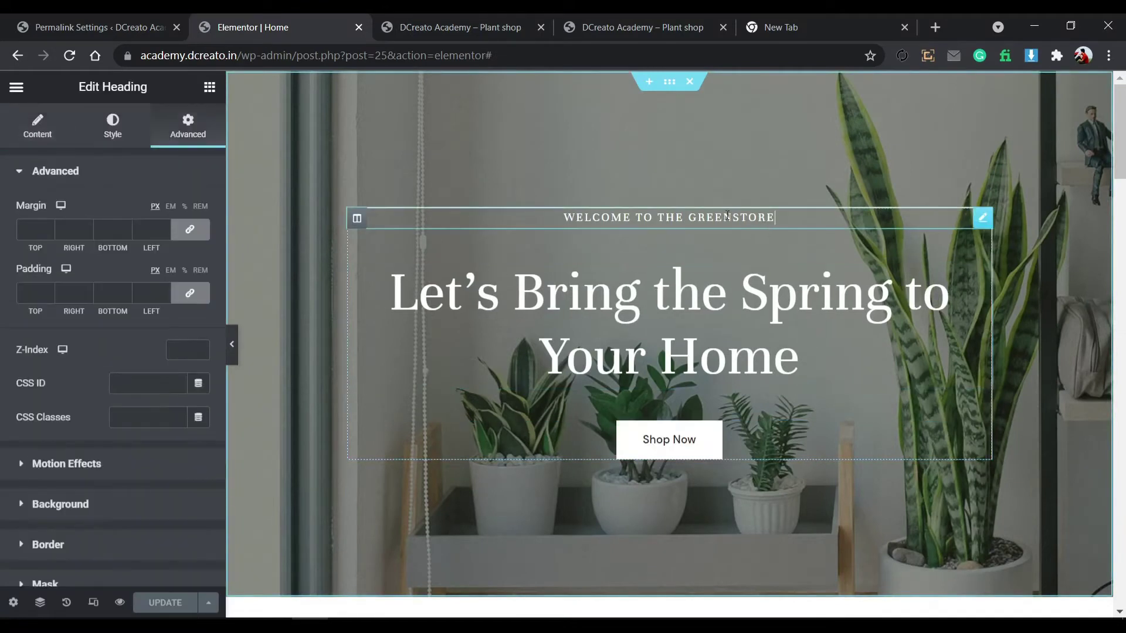
{"action": "left_click", "coordinate": [135, 464]}
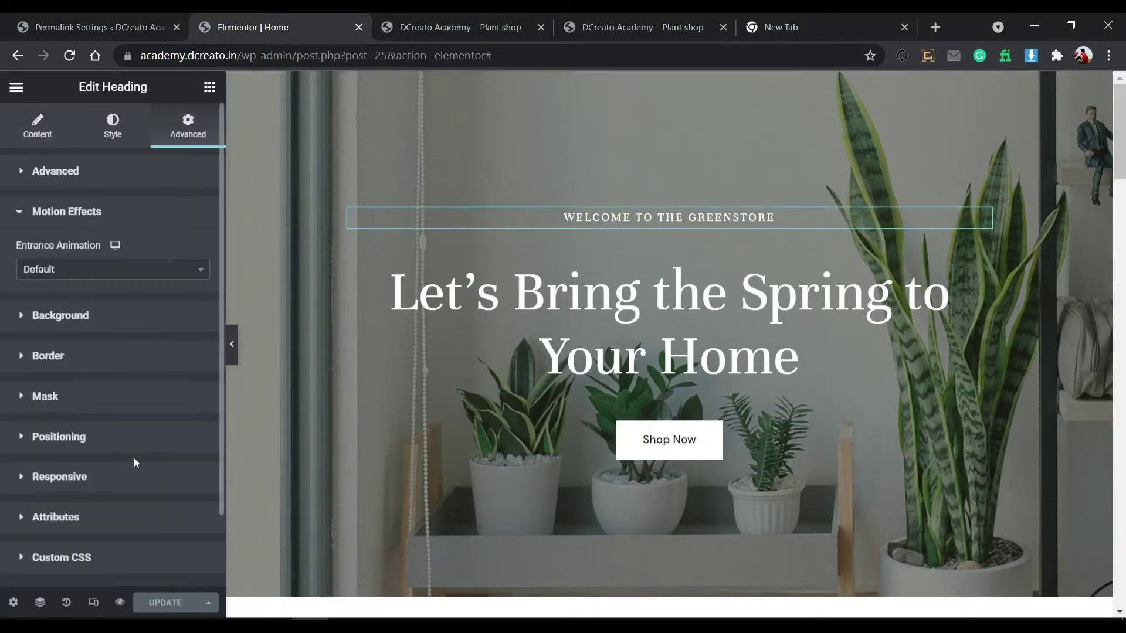
{"action": "left_click", "coordinate": [125, 270]}
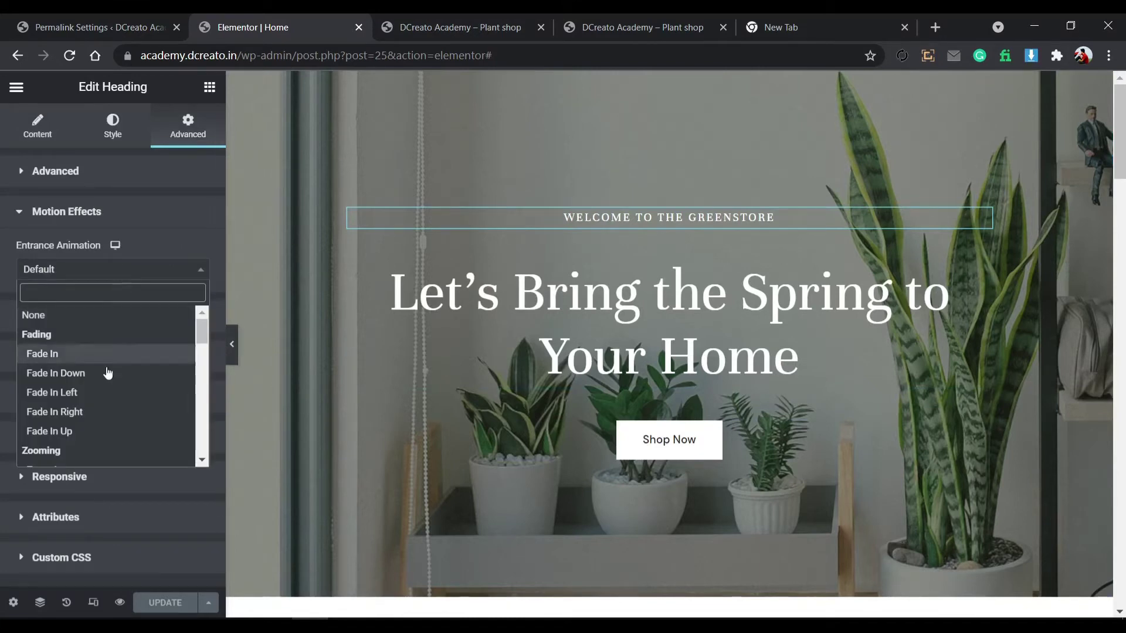
{"action": "left_click", "coordinate": [102, 399]}
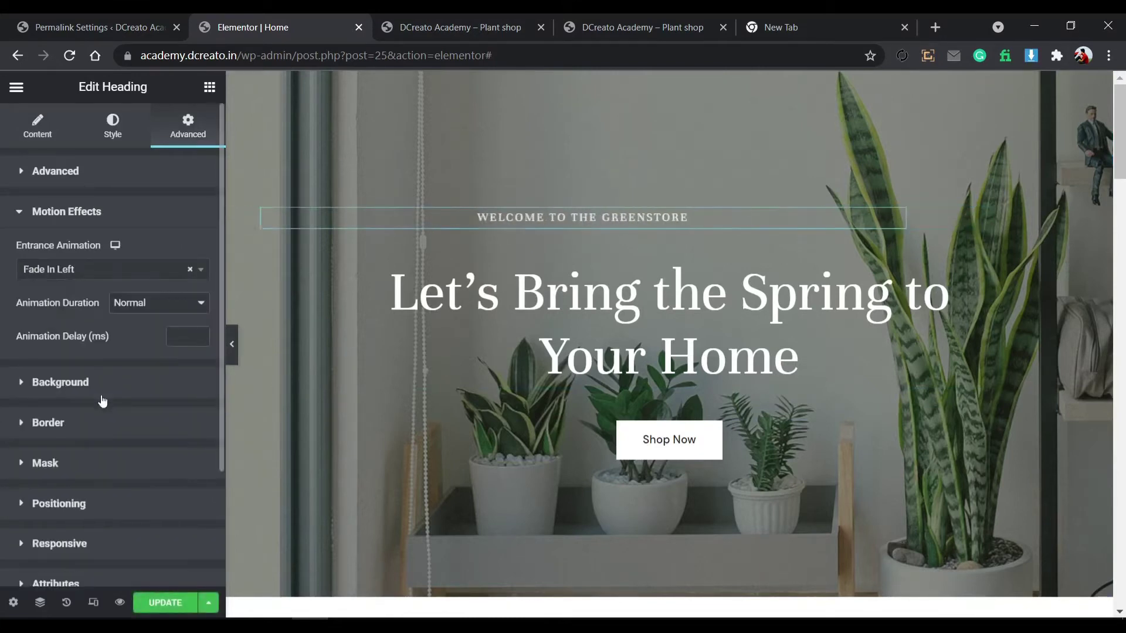
Apply the Fade In Right entrance animation to the "Let's Bring the Spring to Your Home" hero heading.
{"action": "left_click", "coordinate": [409, 275]}
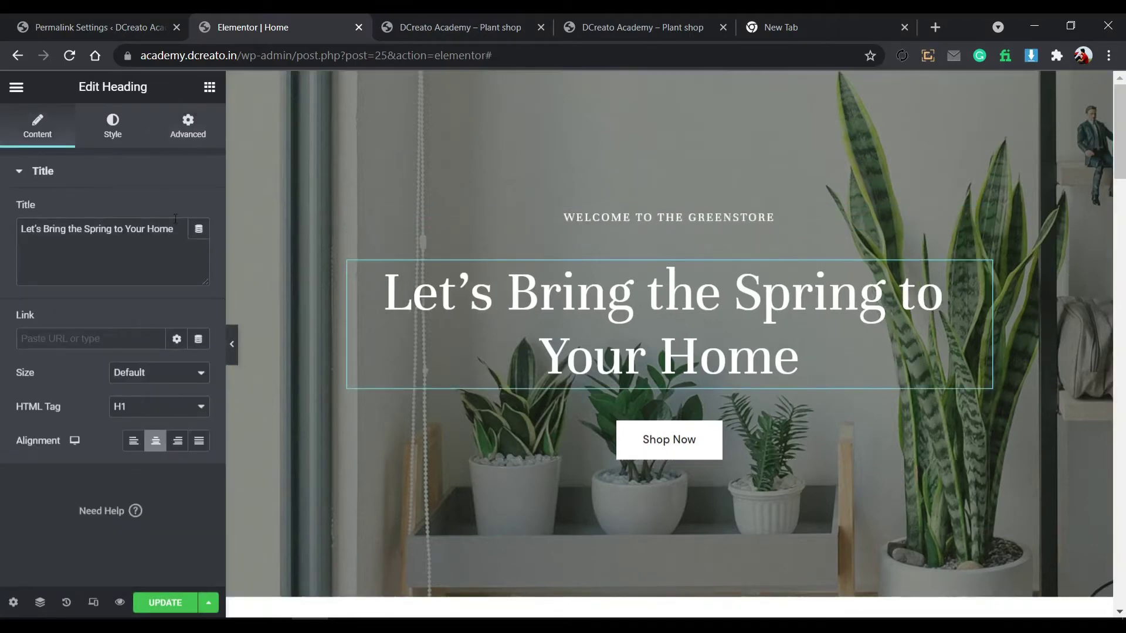
{"action": "left_click", "coordinate": [186, 126]}
{"action": "scroll", "coordinate": [107, 249], "scroll_direction": "down", "scroll_amount": 5}
{"action": "left_click", "coordinate": [119, 197]}
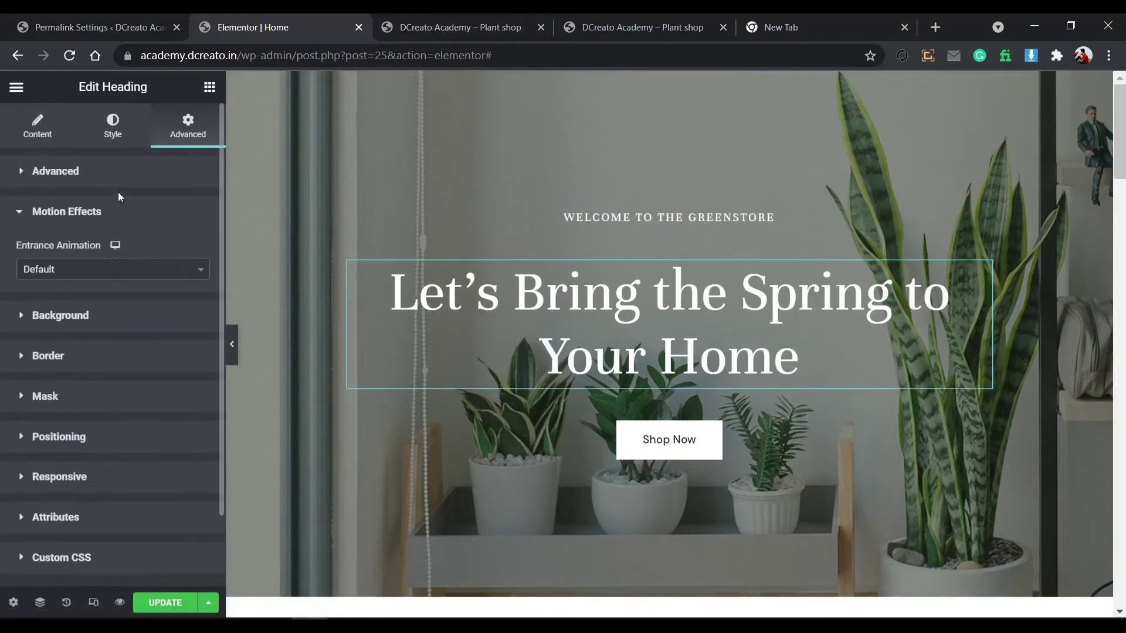
{"action": "left_click", "coordinate": [139, 270]}
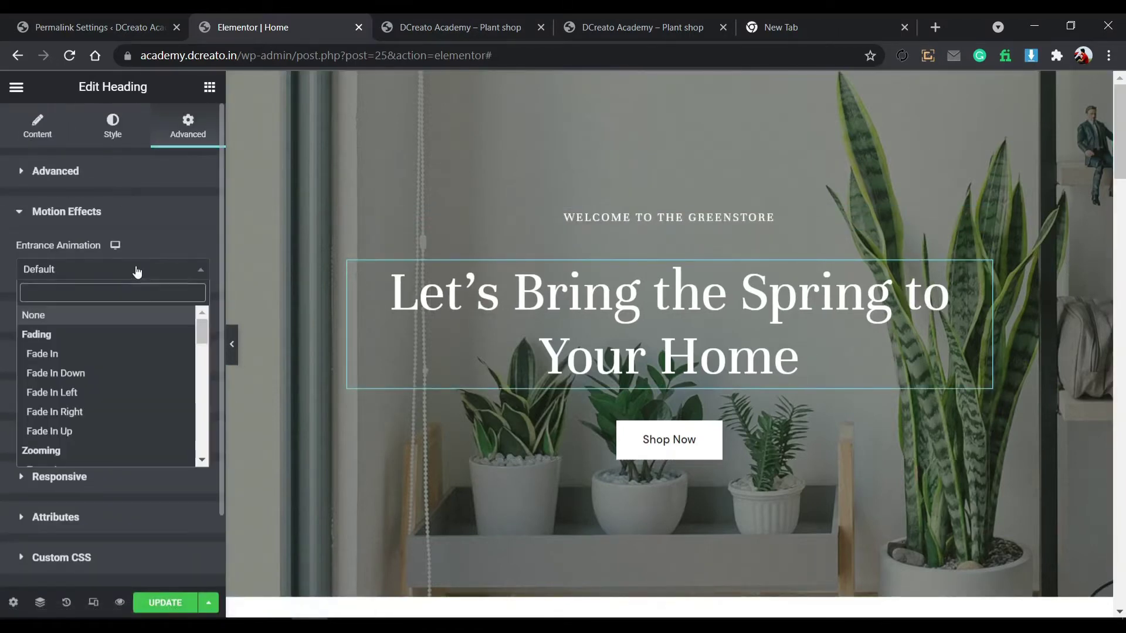
{"action": "left_click", "coordinate": [111, 412]}
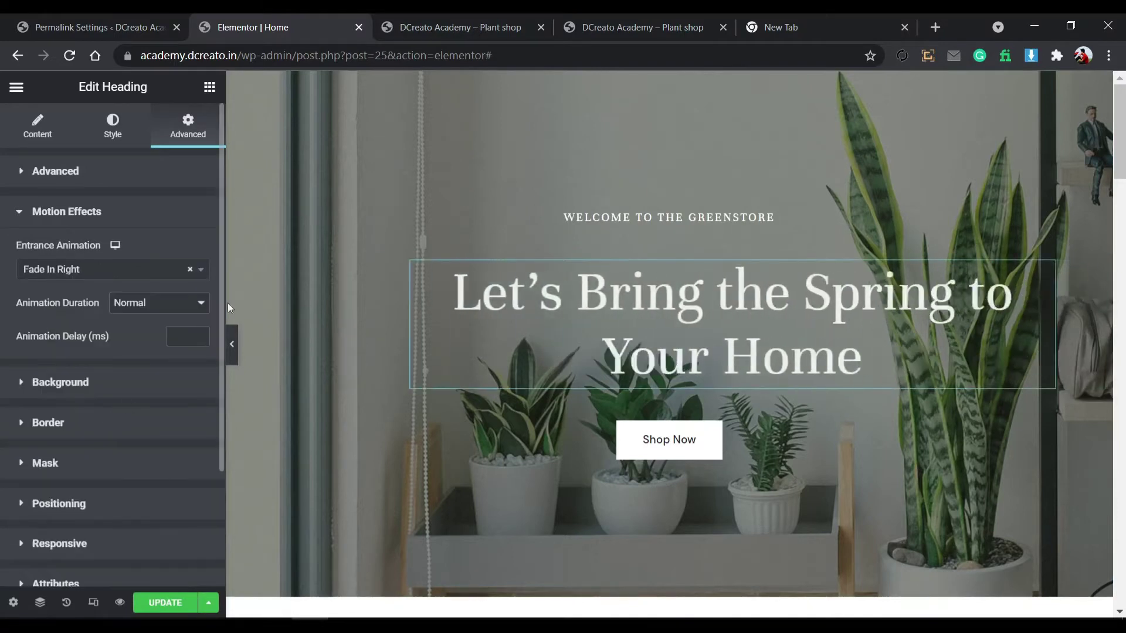
Set the hero's Shop Now button to enter with the Fade In Left animation.
{"action": "left_click", "coordinate": [663, 441]}
{"action": "left_click", "coordinate": [183, 139]}
{"action": "scroll", "coordinate": [113, 430], "scroll_direction": "down", "scroll_amount": 5}
{"action": "left_click", "coordinate": [118, 200]}
{"action": "scroll", "coordinate": [110, 287], "scroll_direction": "down", "scroll_amount": 2}
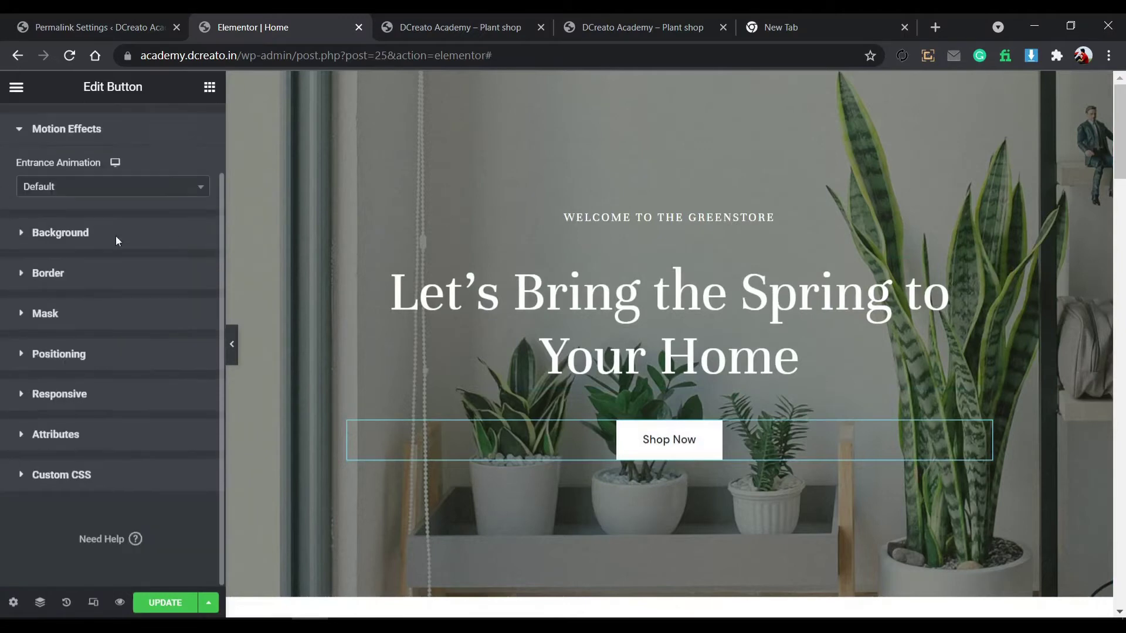
{"action": "left_click", "coordinate": [118, 187]}
{"action": "left_click", "coordinate": [94, 309]}
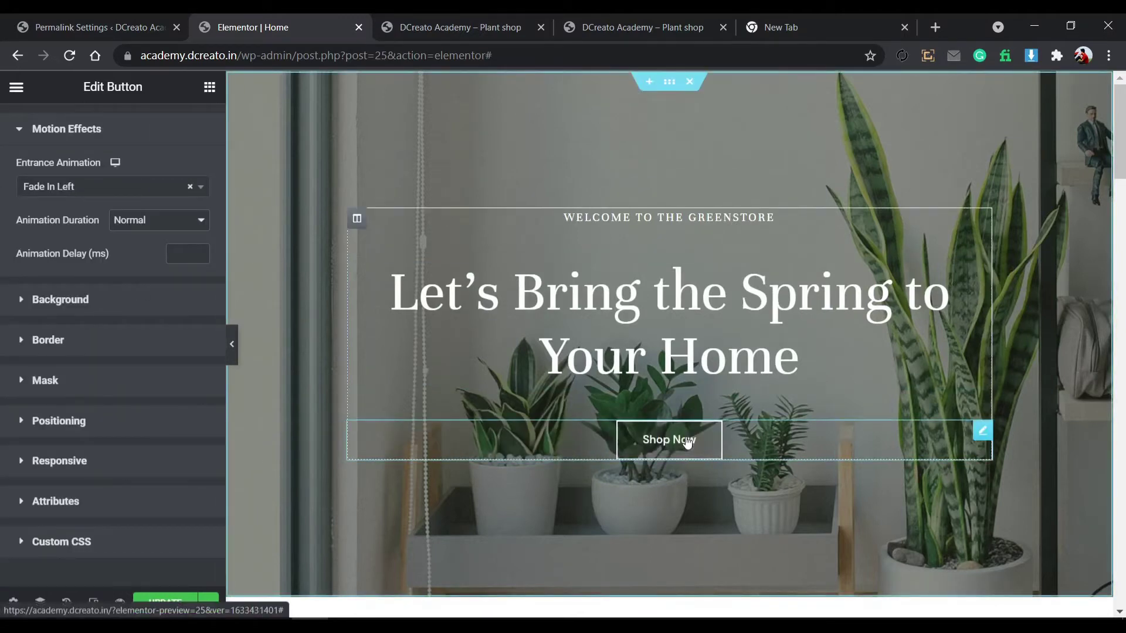
Set the entrance animation of the image column in the Our Story section to Fade In Left.
{"action": "scroll", "coordinate": [686, 443], "scroll_direction": "down", "scroll_amount": 10}
{"action": "scroll", "coordinate": [692, 263], "scroll_direction": "down", "scroll_amount": 3}
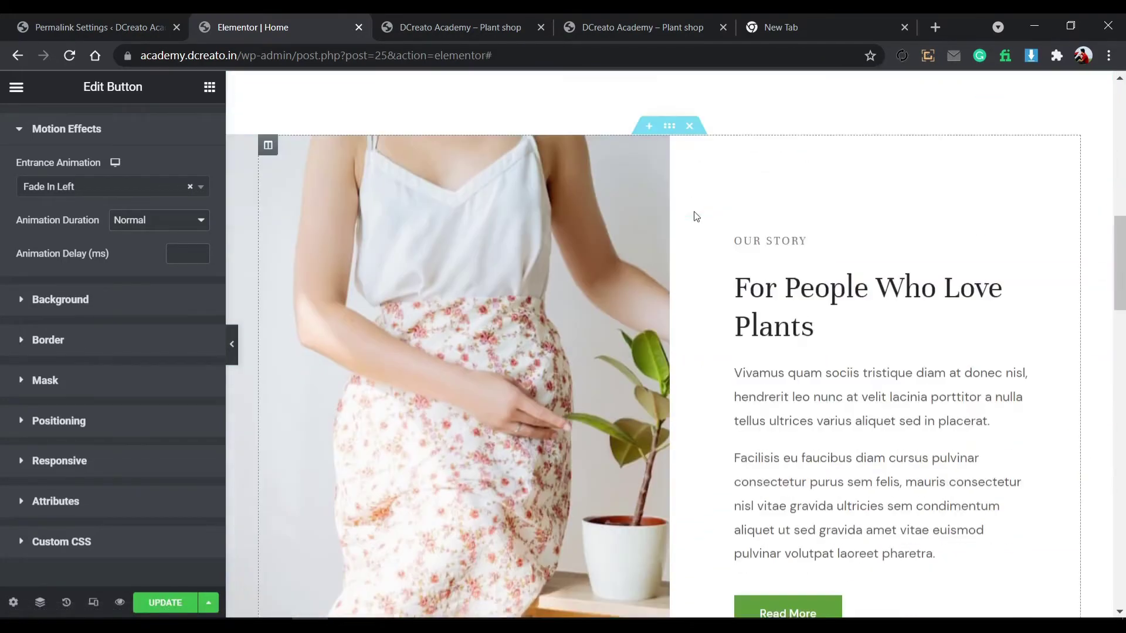
{"action": "scroll", "coordinate": [686, 305], "scroll_direction": "up", "scroll_amount": 1}
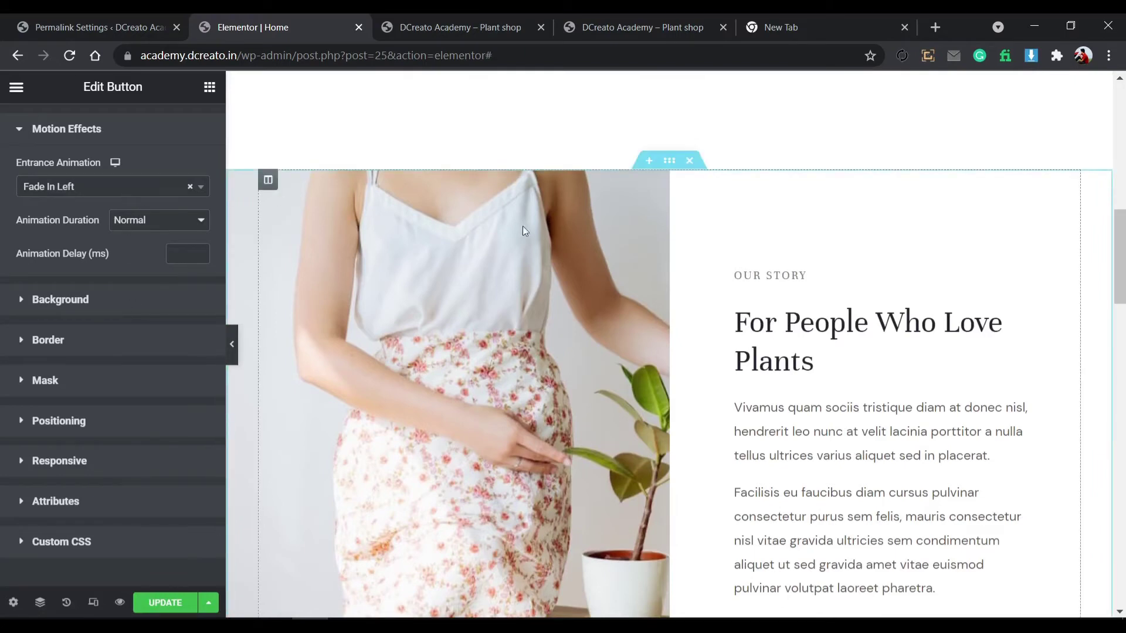
{"action": "left_click", "coordinate": [268, 180]}
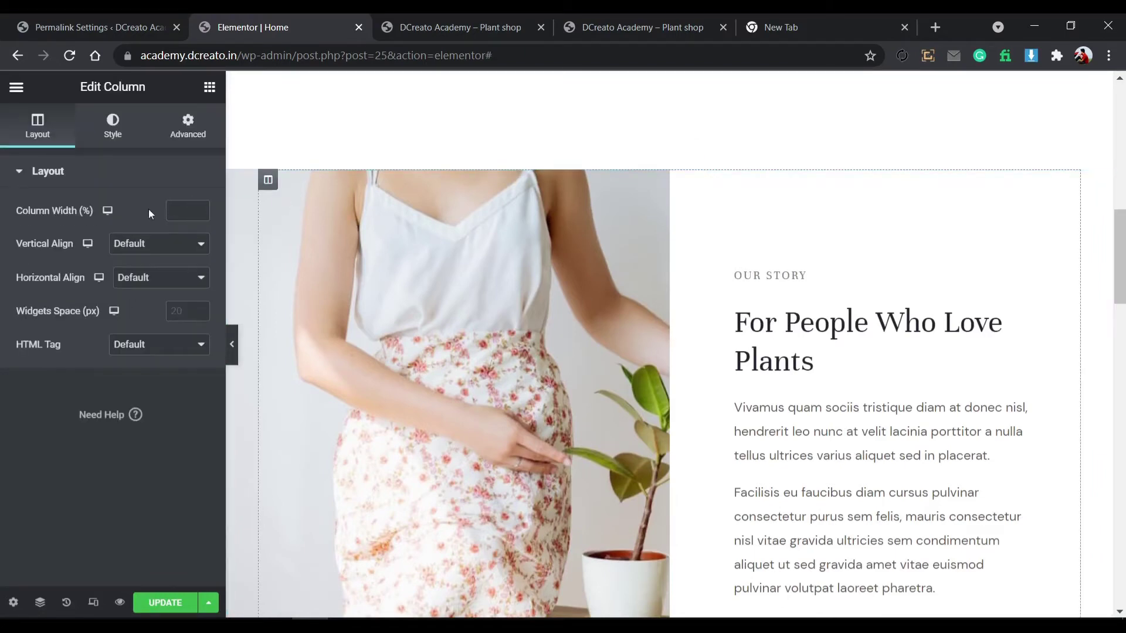
{"action": "left_click", "coordinate": [184, 118]}
{"action": "scroll", "coordinate": [149, 314], "scroll_direction": "down", "scroll_amount": 2}
{"action": "left_click", "coordinate": [111, 354]}
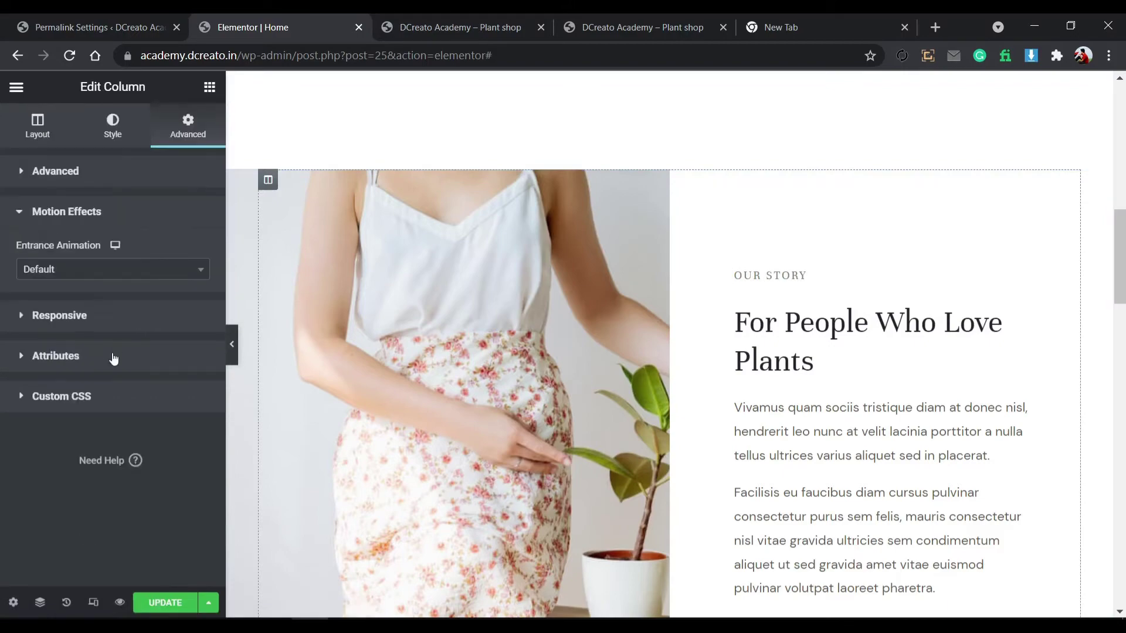
{"action": "left_click", "coordinate": [146, 269]}
{"action": "left_click", "coordinate": [121, 392]}
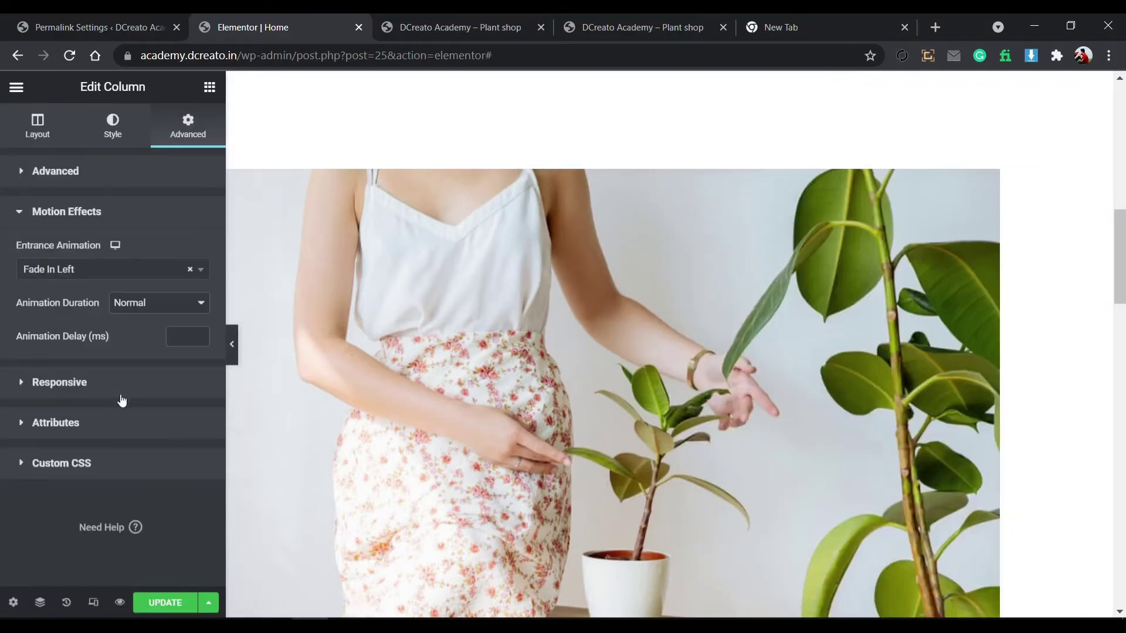
Give the first testimonial under "What Our Customers Say" the Fade In Left entrance animation.
{"action": "scroll", "coordinate": [630, 369], "scroll_direction": "down", "scroll_amount": 10}
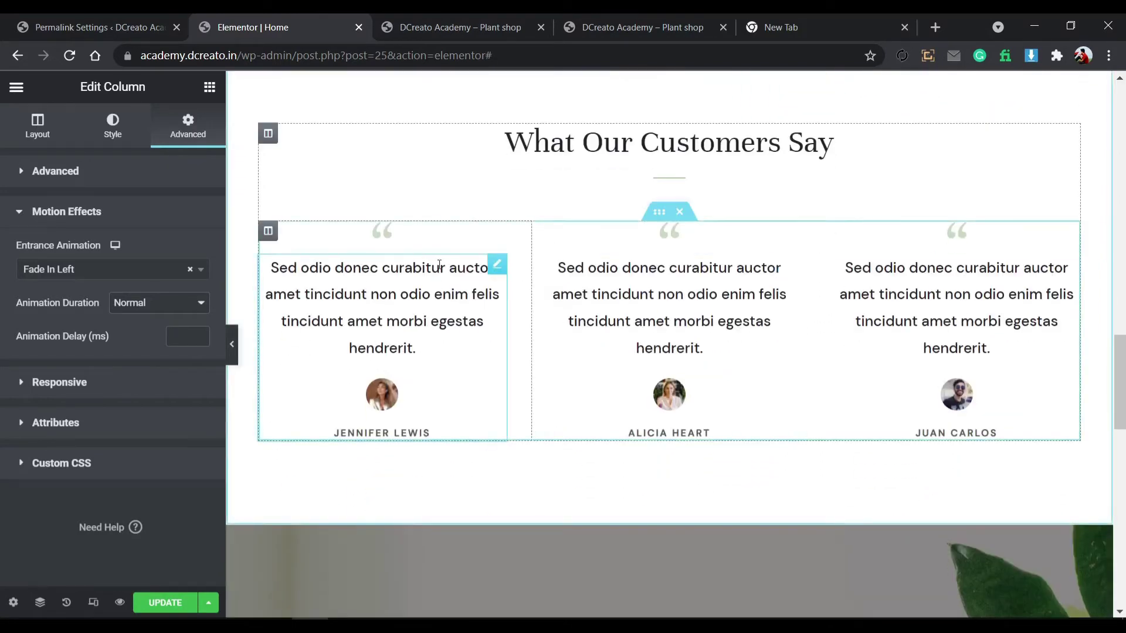
{"action": "left_click", "coordinate": [496, 265]}
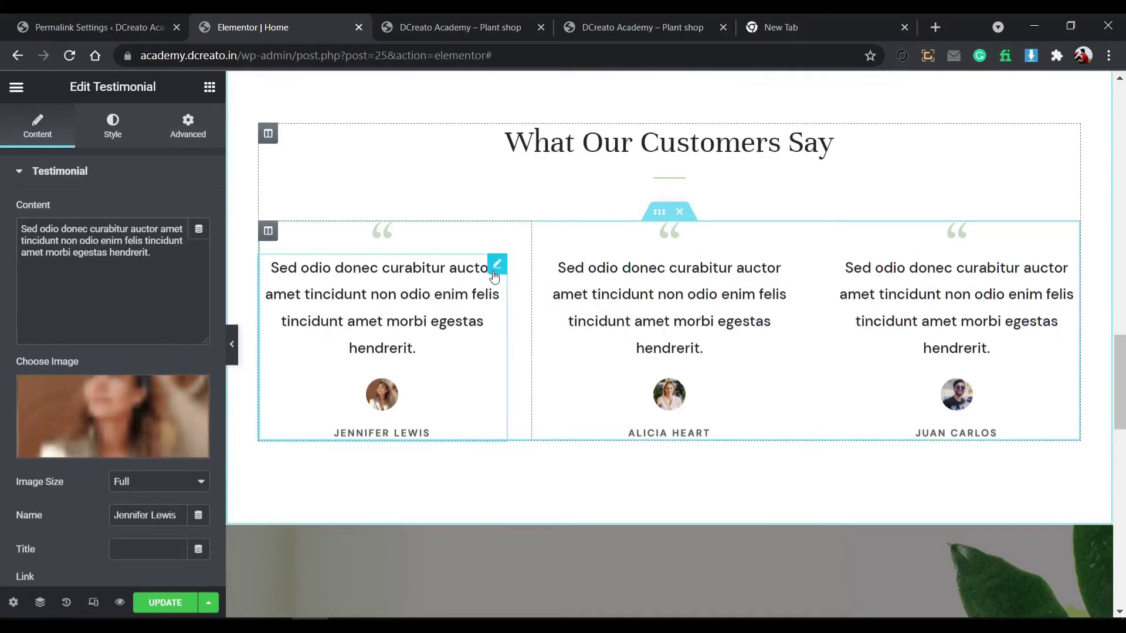
{"action": "left_click", "coordinate": [186, 124]}
{"action": "scroll", "coordinate": [134, 360], "scroll_direction": "down", "scroll_amount": 5}
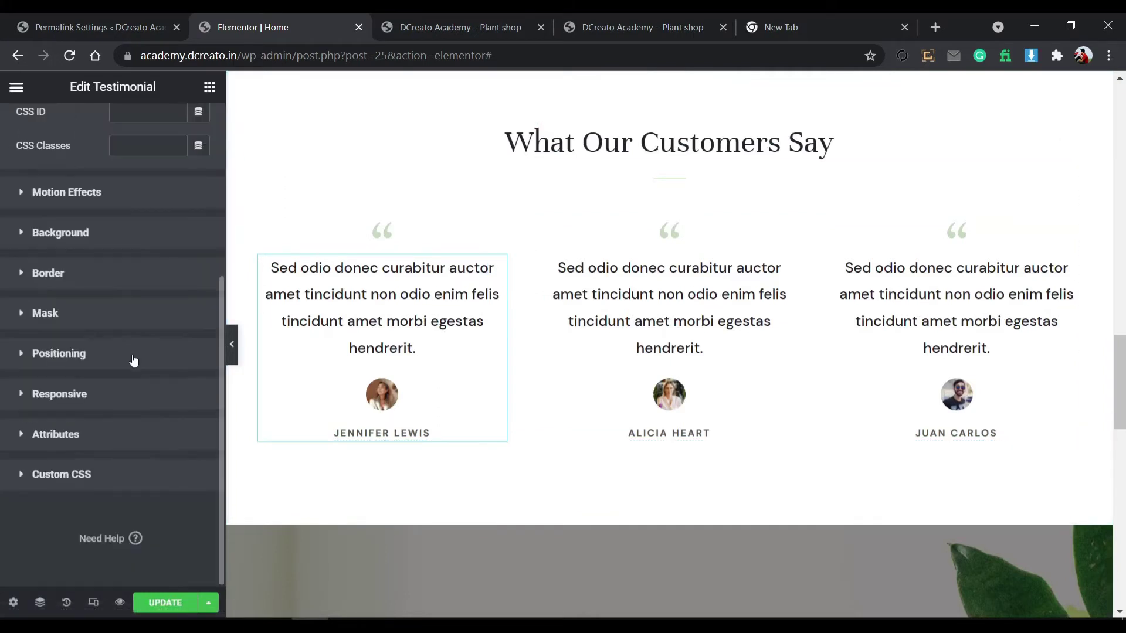
{"action": "left_click", "coordinate": [150, 208]}
{"action": "left_click", "coordinate": [127, 273]}
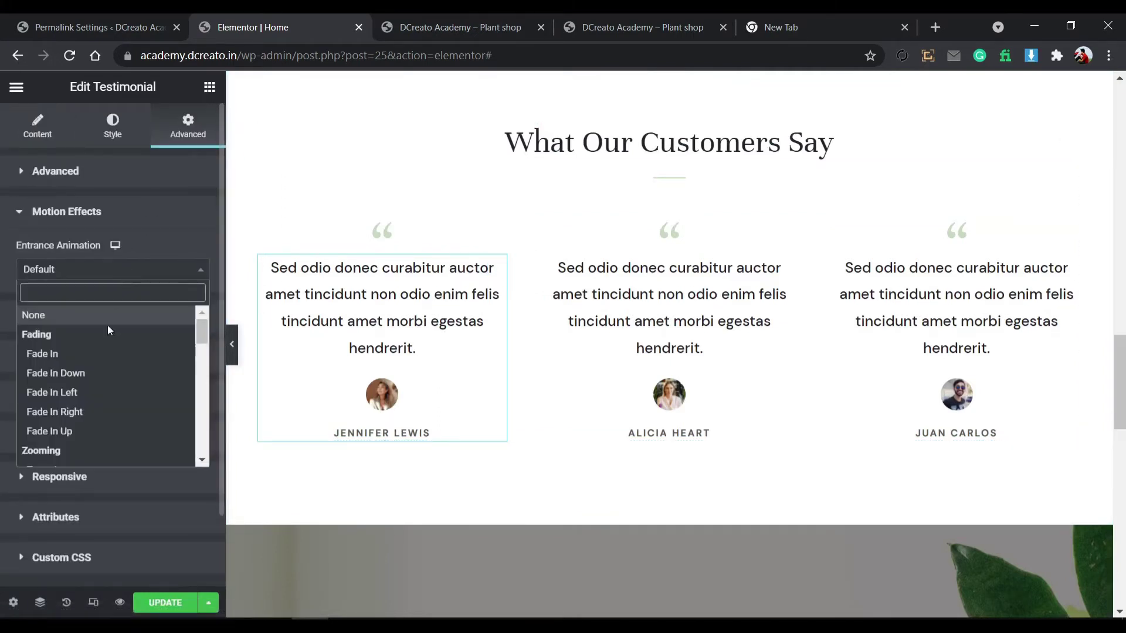
{"action": "left_click", "coordinate": [107, 394]}
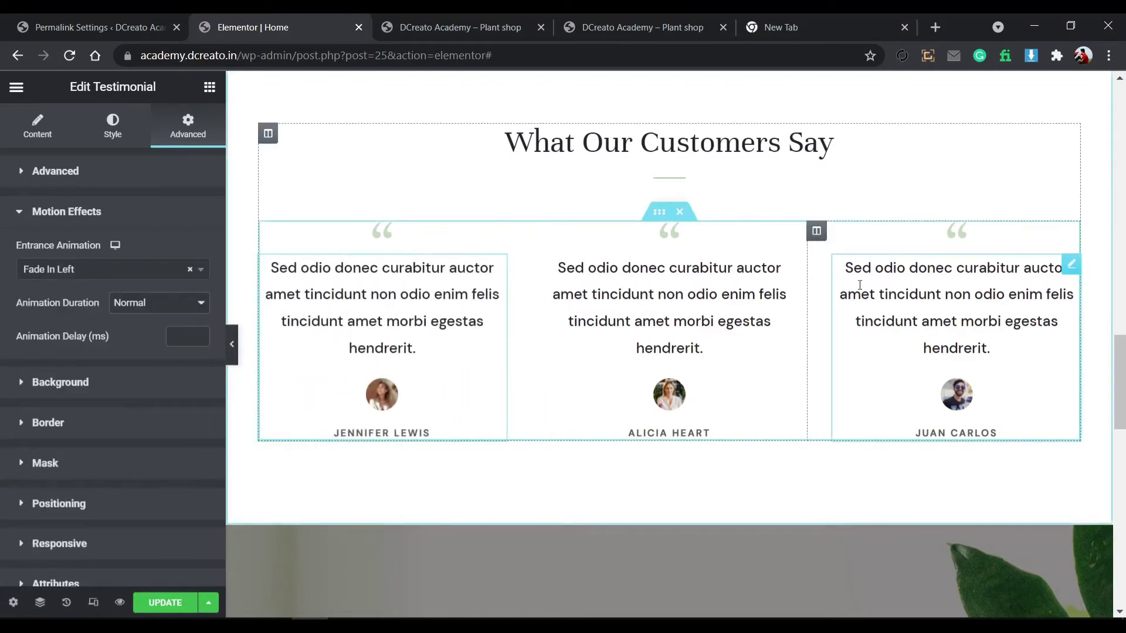
Give the third testimonial under "What Our Customers Say" the Fade In Right entrance animation.
{"action": "left_click", "coordinate": [1070, 265]}
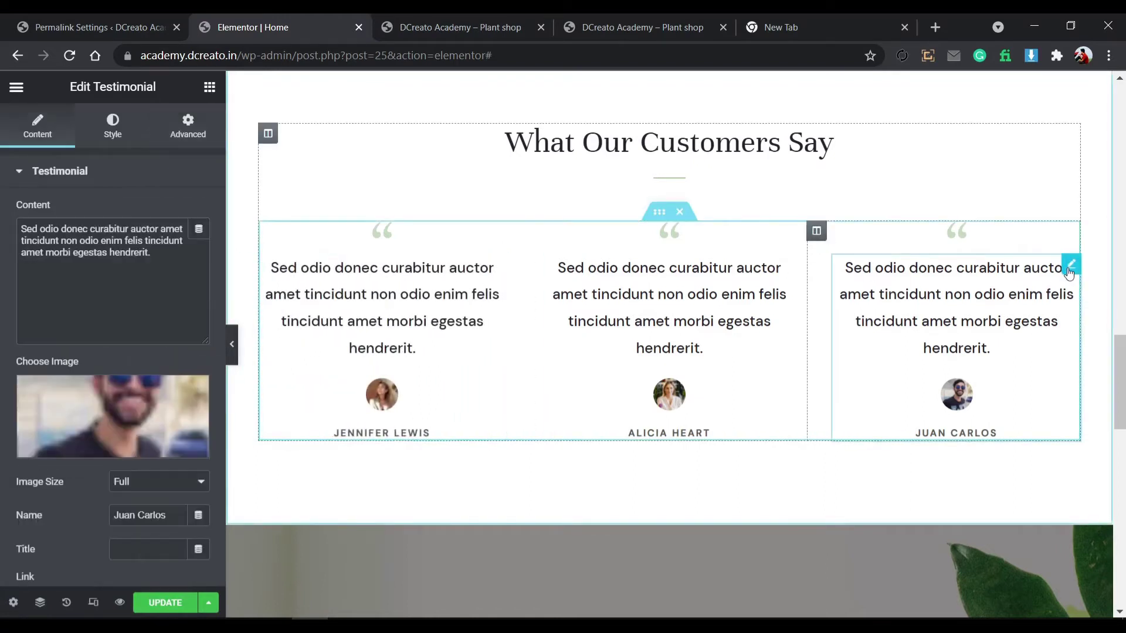
{"action": "left_click", "coordinate": [187, 124]}
{"action": "scroll", "coordinate": [118, 370], "scroll_direction": "down", "scroll_amount": 5}
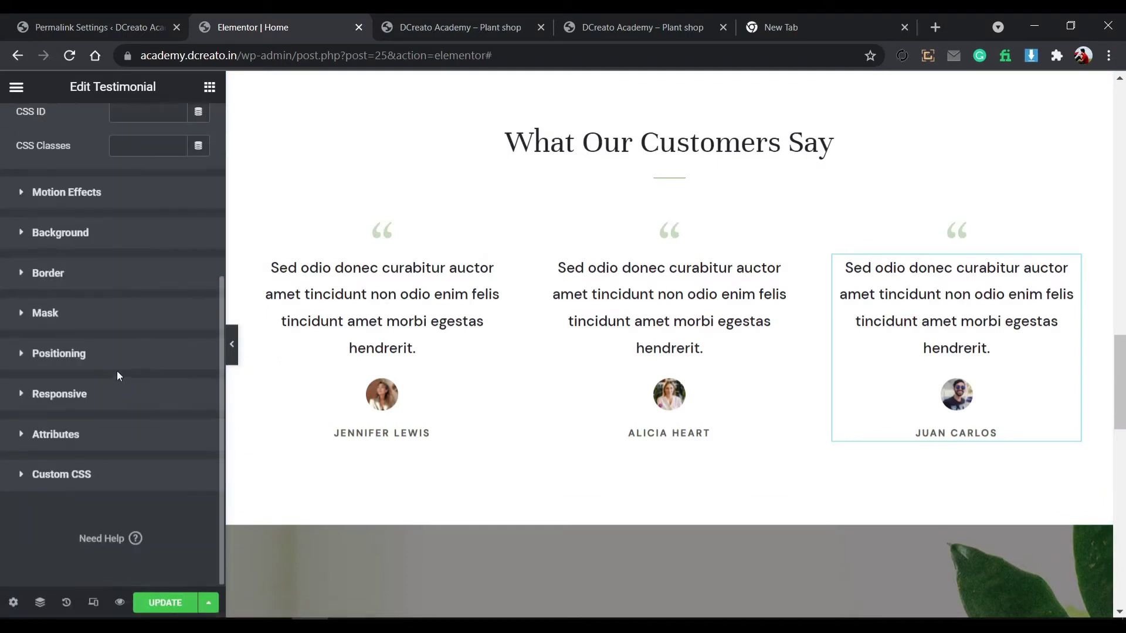
{"action": "left_click", "coordinate": [139, 199]}
{"action": "left_click", "coordinate": [141, 267]}
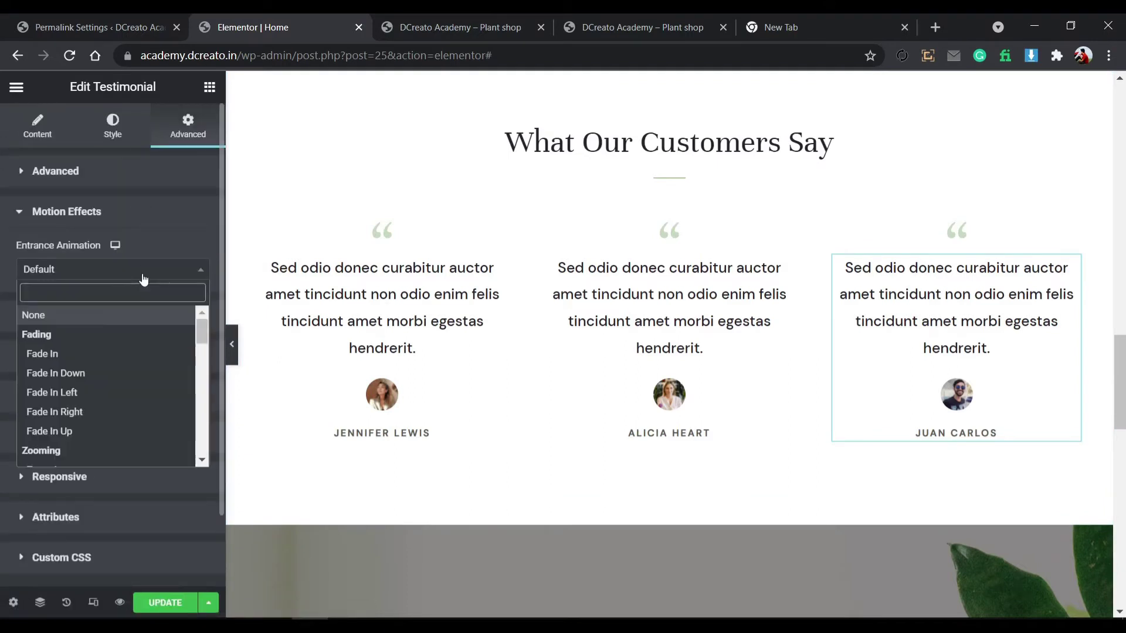
{"action": "left_click", "coordinate": [84, 402]}
Set the entrance animation of the small "Gift Card" heading over the plant banner to Fade In Up.
{"action": "scroll", "coordinate": [621, 270], "scroll_direction": "down", "scroll_amount": 7}
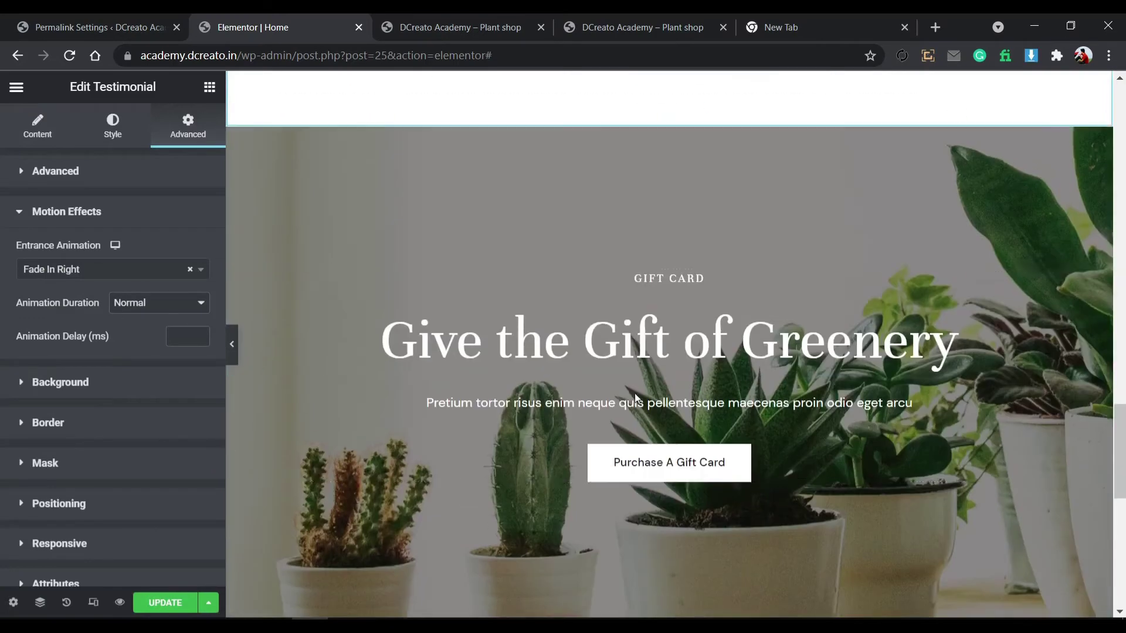
{"action": "scroll", "coordinate": [621, 270], "scroll_direction": "up", "scroll_amount": 1}
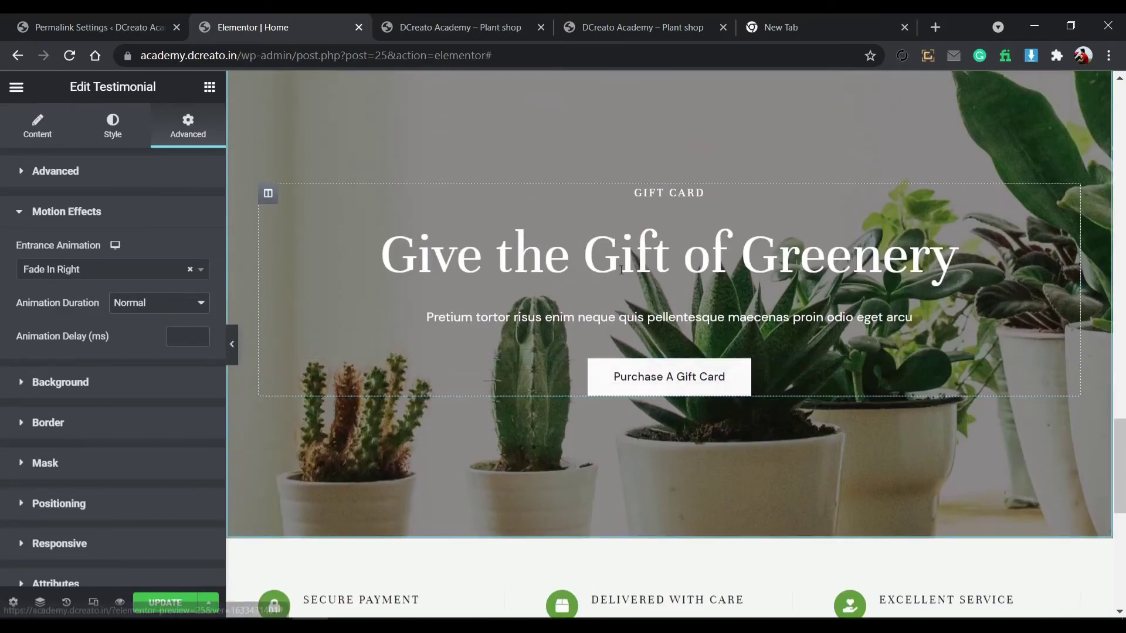
{"action": "left_click", "coordinate": [657, 191]}
{"action": "left_click", "coordinate": [194, 128]}
{"action": "scroll", "coordinate": [100, 448], "scroll_direction": "down", "scroll_amount": 5}
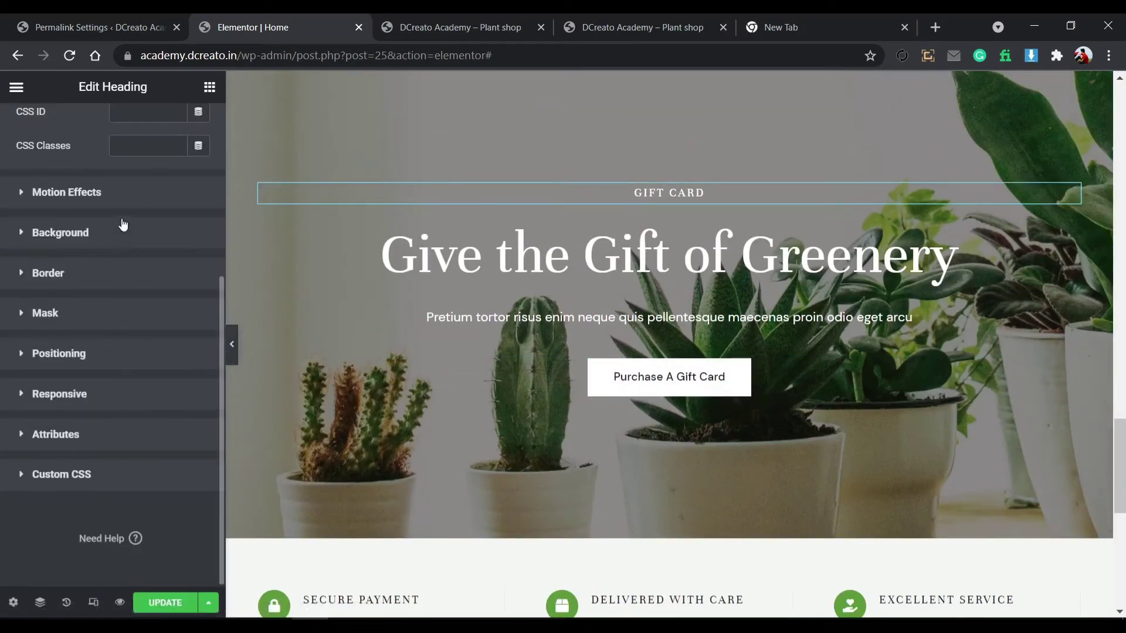
{"action": "left_click", "coordinate": [128, 196]}
{"action": "left_click", "coordinate": [117, 270]}
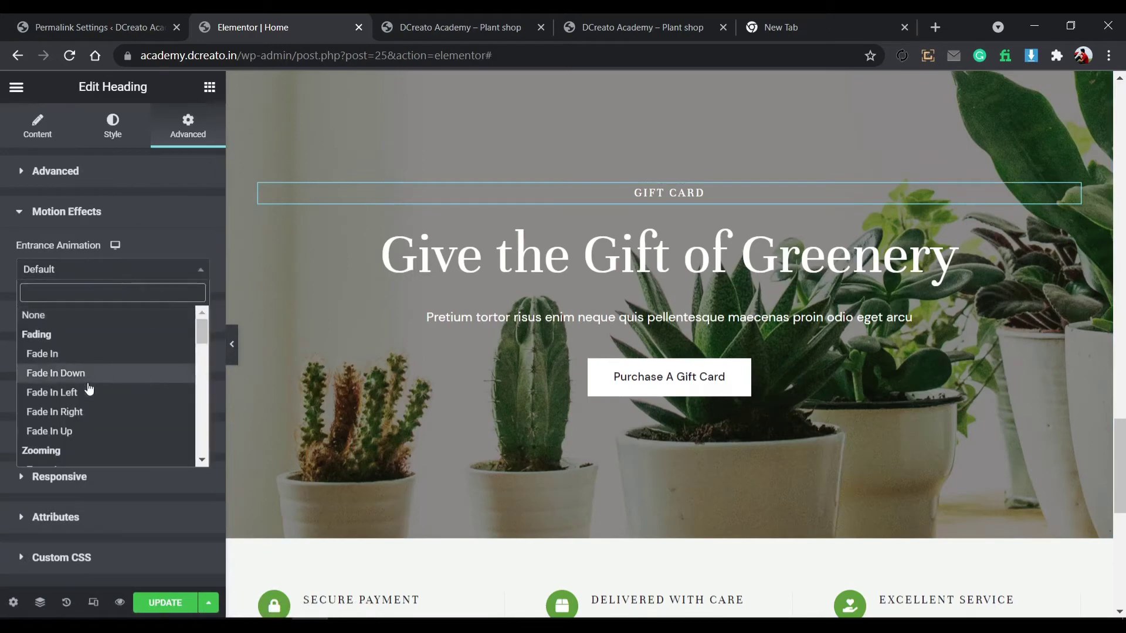
{"action": "left_click", "coordinate": [97, 431]}
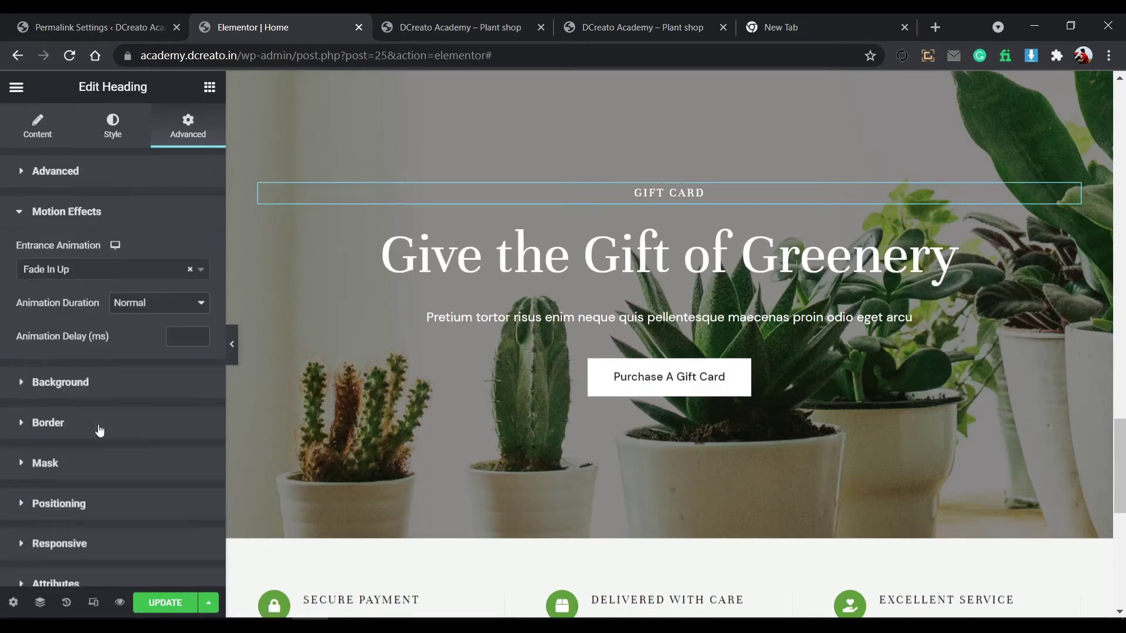
Apply the Fade In Up entrance animation to the "Give the Gift of Greenery" heading.
{"action": "left_click", "coordinate": [608, 254]}
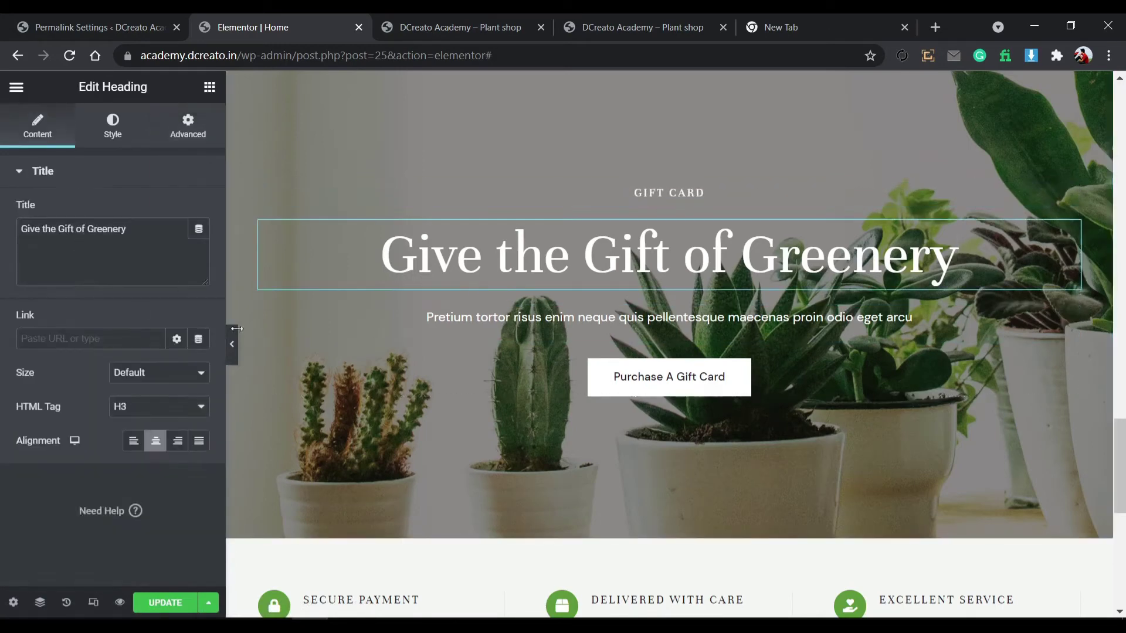
{"action": "scroll", "coordinate": [500, 526], "scroll_direction": "up", "scroll_amount": 3}
{"action": "scroll", "coordinate": [499, 526], "scroll_direction": "down", "scroll_amount": 5}
{"action": "scroll", "coordinate": [499, 527], "scroll_direction": "up", "scroll_amount": 2}
{"action": "left_click", "coordinate": [188, 117]}
{"action": "scroll", "coordinate": [111, 328], "scroll_direction": "down", "scroll_amount": 5}
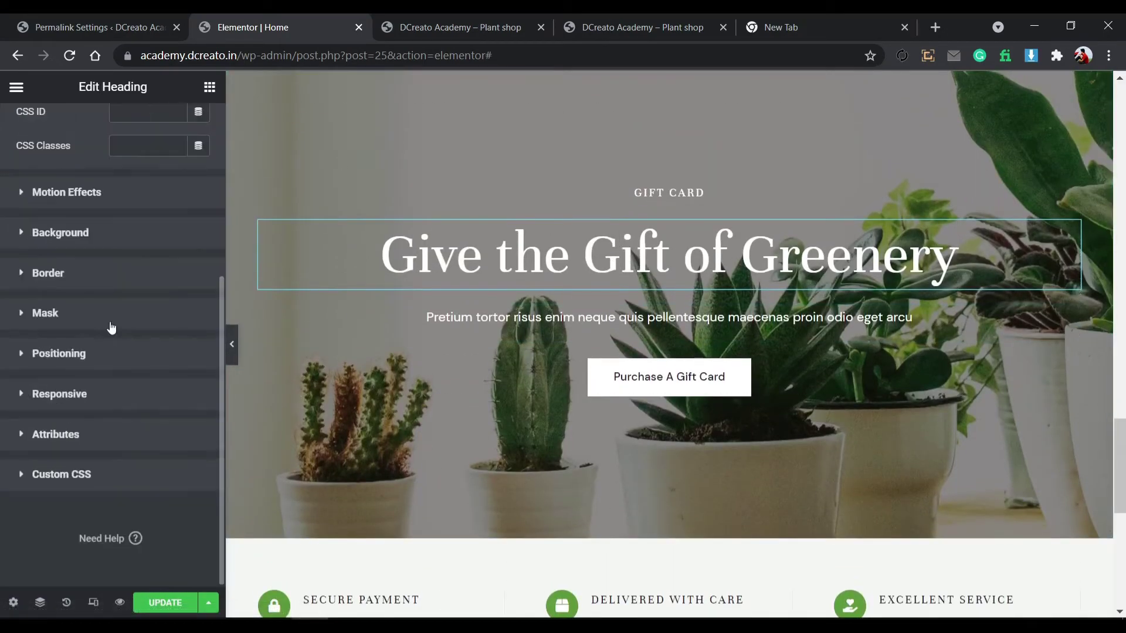
{"action": "left_click", "coordinate": [115, 202]}
{"action": "left_click", "coordinate": [119, 268]}
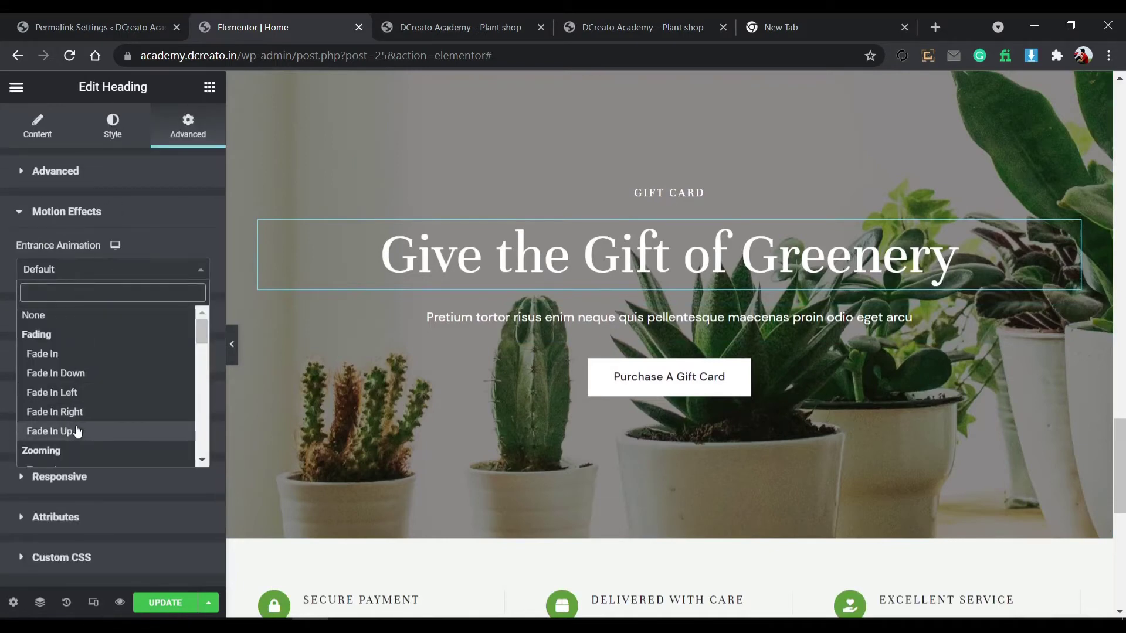
{"action": "left_click", "coordinate": [76, 430]}
Make the paragraph below the "Give the Gift of Greenery" heading enter with the Fade In Up animation.
{"action": "left_click", "coordinate": [620, 311]}
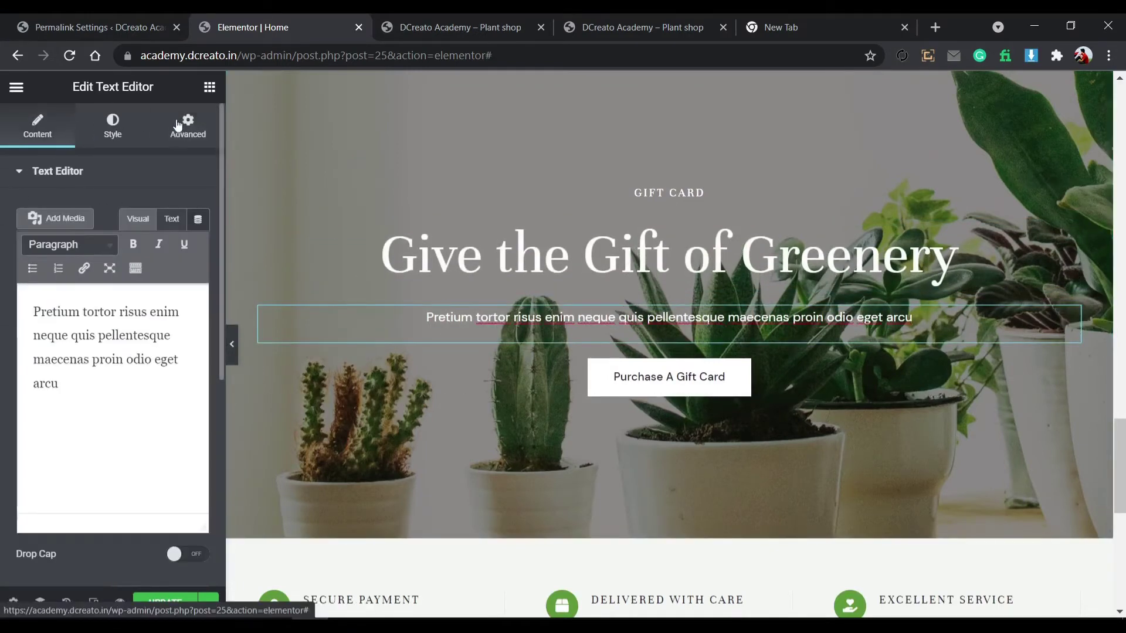
{"action": "left_click", "coordinate": [188, 123]}
{"action": "scroll", "coordinate": [87, 350], "scroll_direction": "down", "scroll_amount": 5}
{"action": "left_click", "coordinate": [110, 192]}
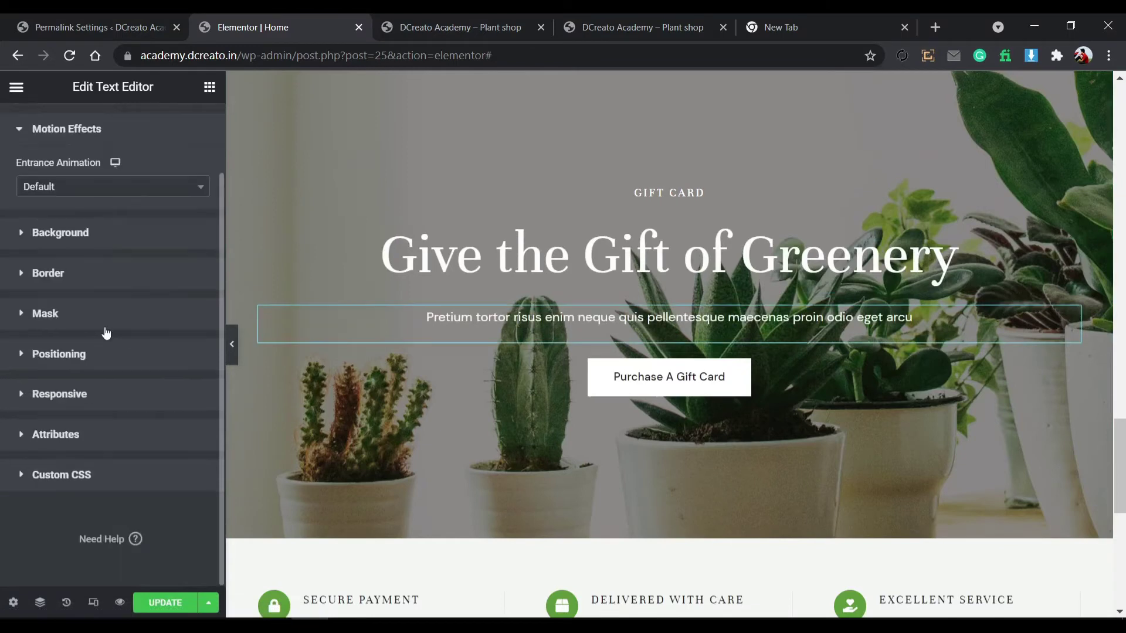
{"action": "left_click", "coordinate": [123, 193]}
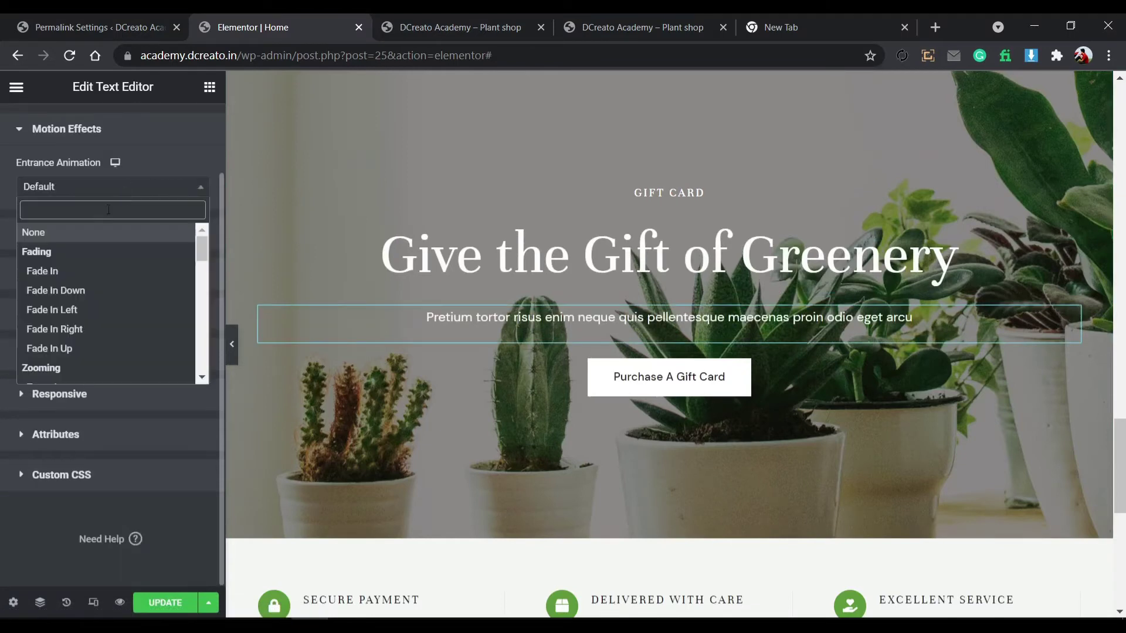
{"action": "left_click", "coordinate": [82, 353]}
{"action": "left_click", "coordinate": [120, 297]}
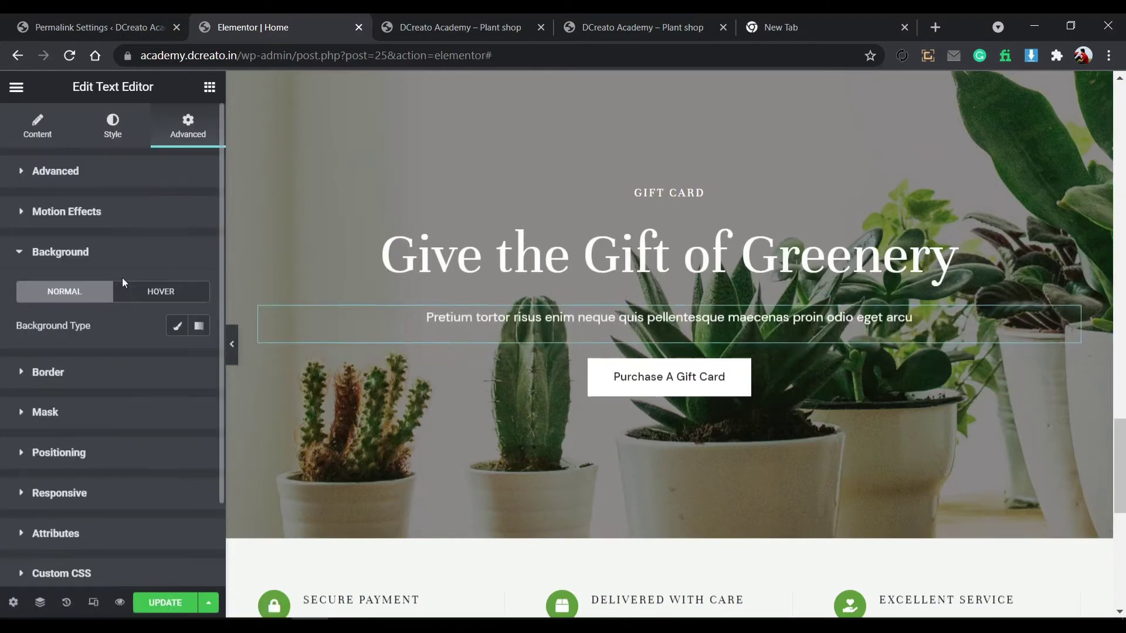
Copy the hero's Shop Now button and paste its style onto the Purchase A Gift Card button.
{"action": "left_click", "coordinate": [648, 372]}
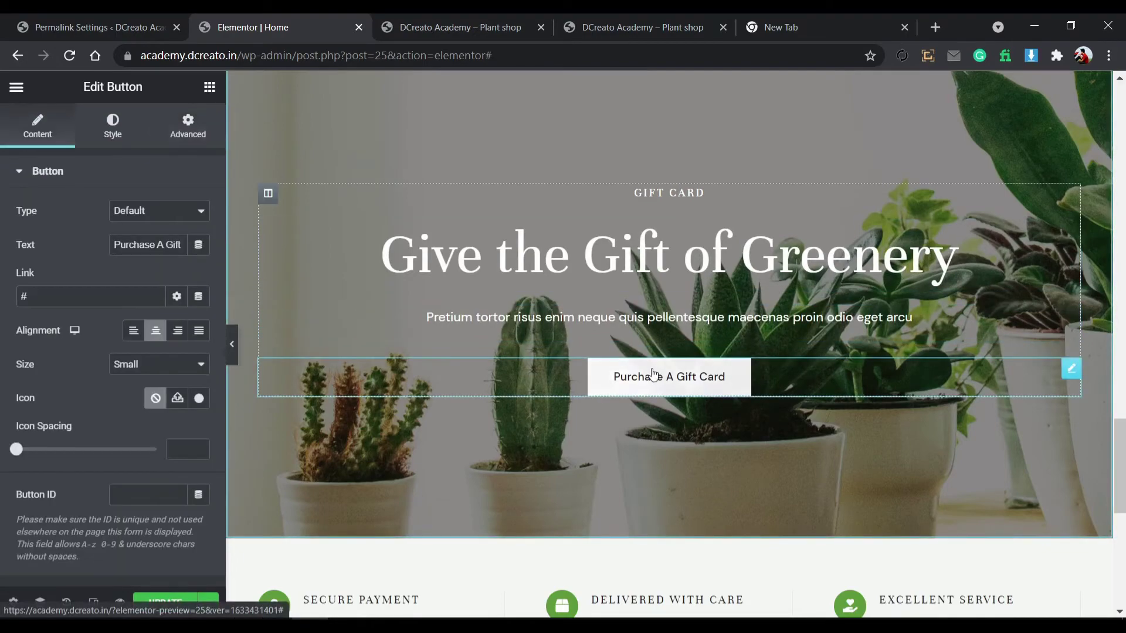
{"action": "scroll", "coordinate": [653, 374], "scroll_direction": "up", "scroll_amount": 10}
{"action": "scroll", "coordinate": [653, 374], "scroll_direction": "up", "scroll_amount": 15}
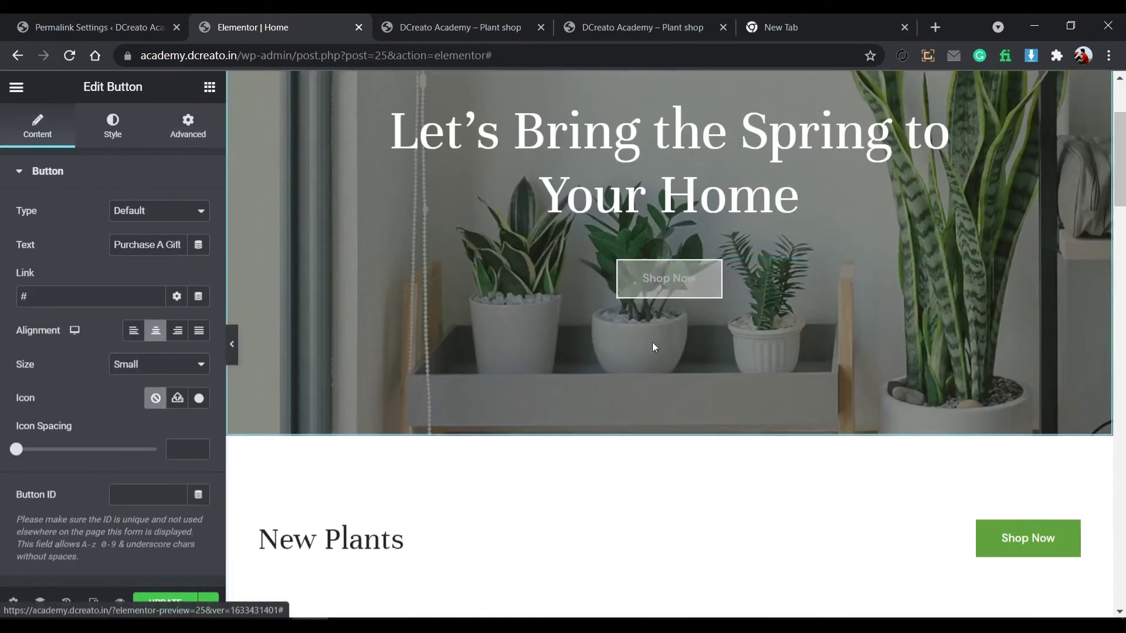
{"action": "right_click", "coordinate": [651, 280]}
{"action": "left_click", "coordinate": [657, 346]}
{"action": "scroll", "coordinate": [647, 336], "scroll_direction": "down", "scroll_amount": 20}
{"action": "scroll", "coordinate": [642, 328], "scroll_direction": "down", "scroll_amount": 15}
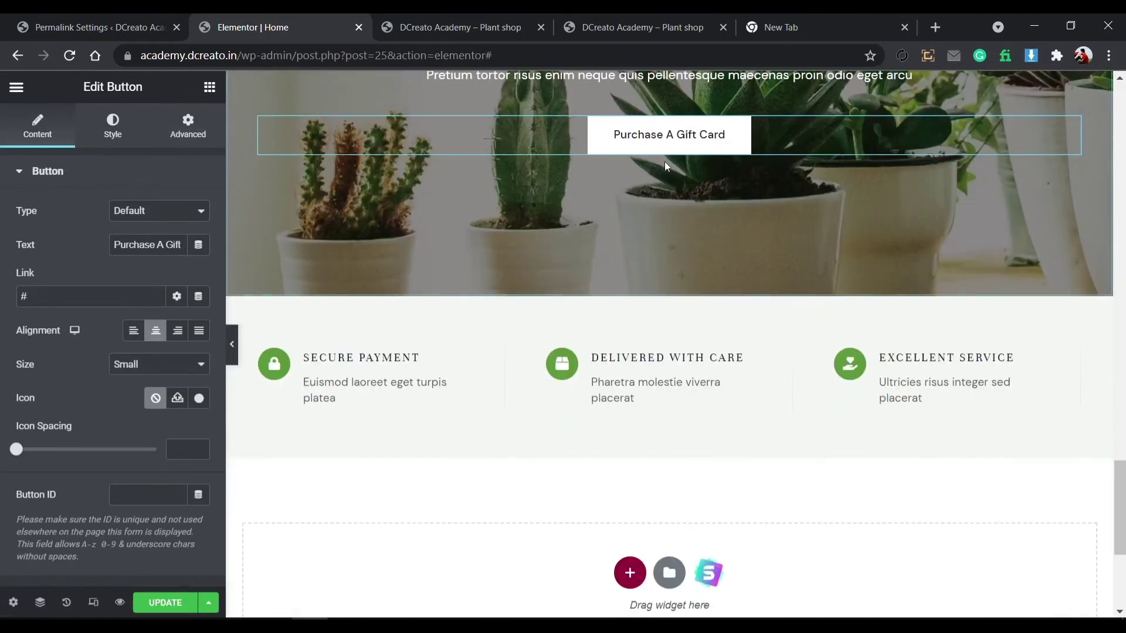
{"action": "scroll", "coordinate": [664, 176], "scroll_direction": "up", "scroll_amount": 3}
{"action": "right_click", "coordinate": [673, 218]}
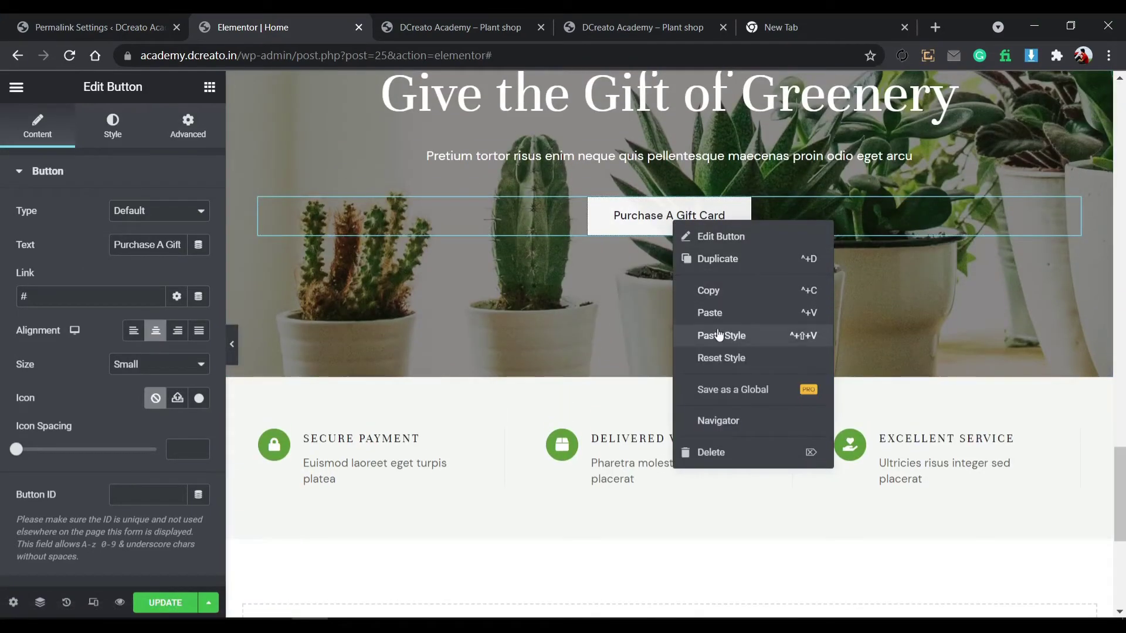
{"action": "left_click", "coordinate": [719, 332]}
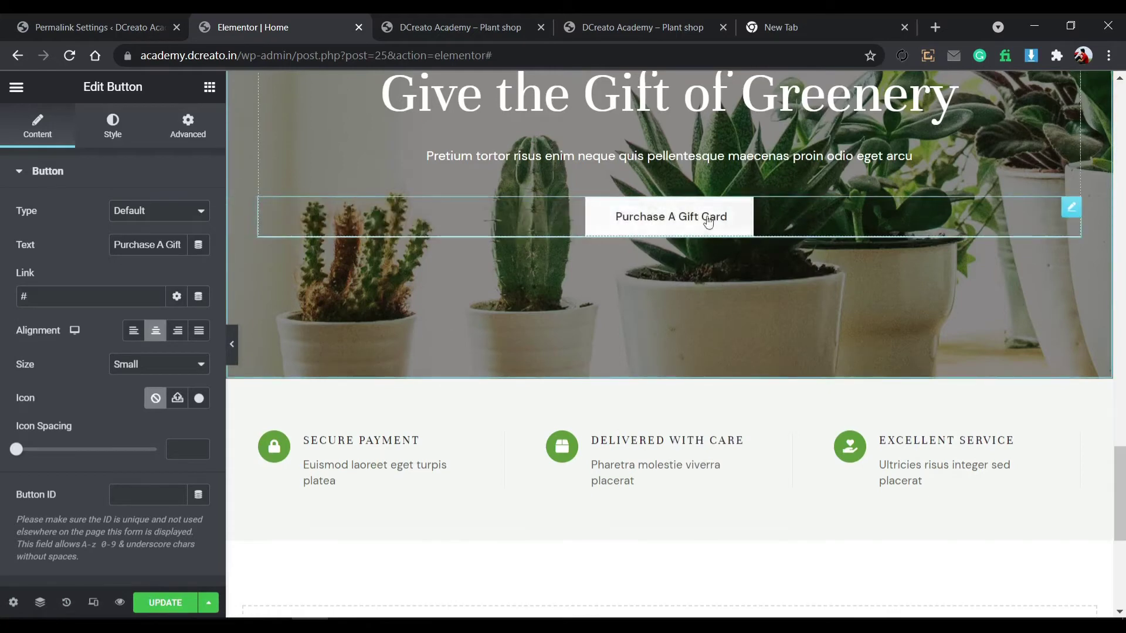
Change the Purchase A Gift Card button's entrance animation to Fade In Up.
{"action": "left_click", "coordinate": [188, 126]}
{"action": "scroll", "coordinate": [101, 303], "scroll_direction": "down", "scroll_amount": 5}
{"action": "left_click", "coordinate": [125, 194]}
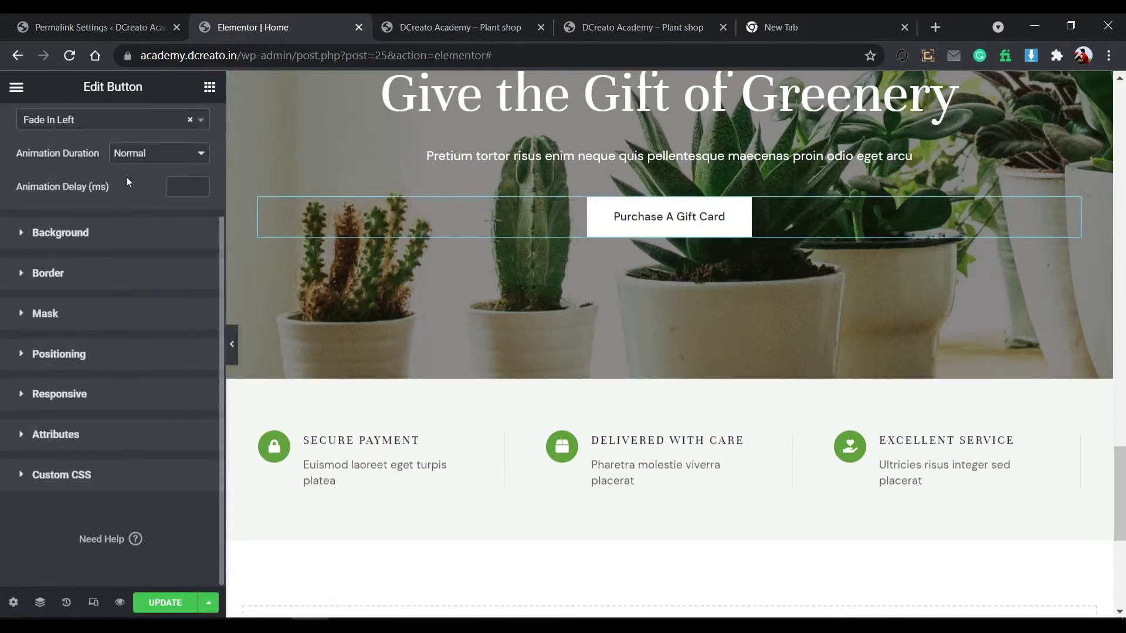
{"action": "scroll", "coordinate": [125, 179], "scroll_direction": "up", "scroll_amount": 1}
{"action": "left_click", "coordinate": [108, 236]}
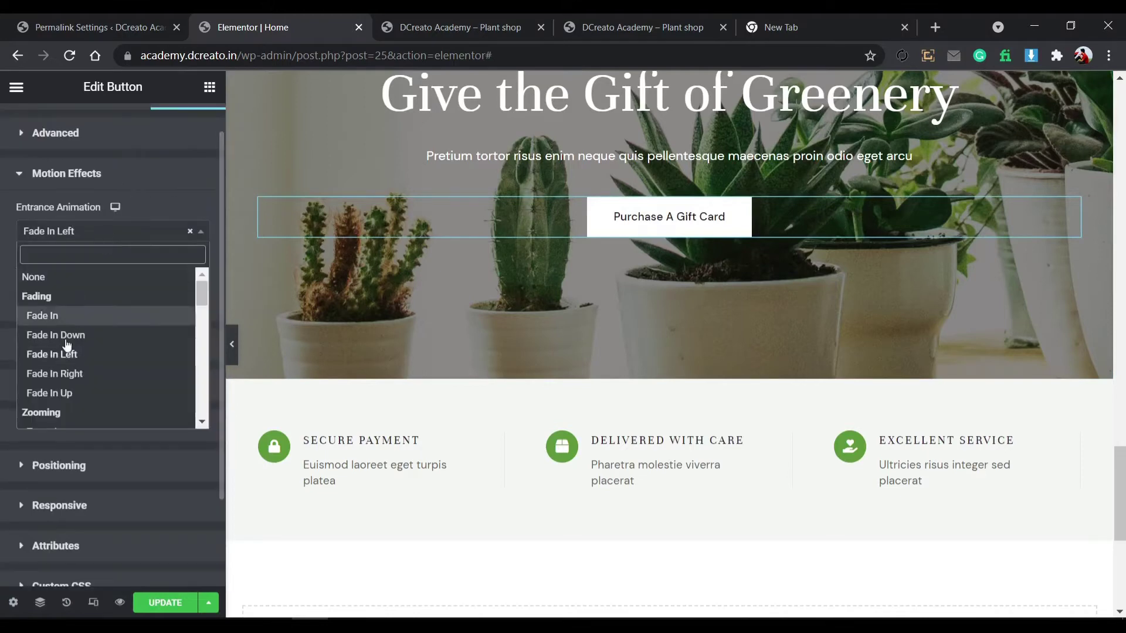
{"action": "left_click", "coordinate": [54, 392]}
Set the entrance animation of the Secure Payment icon box below the gift card banner to Fade In Left.
{"action": "scroll", "coordinate": [540, 354], "scroll_direction": "down", "scroll_amount": 4}
{"action": "scroll", "coordinate": [382, 307], "scroll_direction": "up", "scroll_amount": 1}
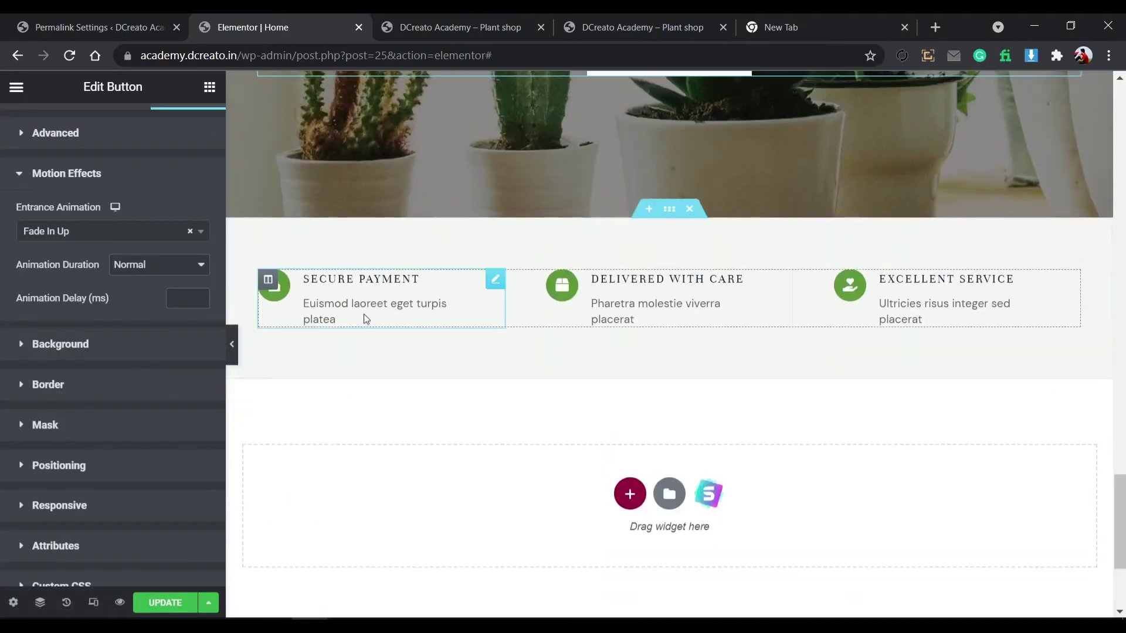
{"action": "left_click", "coordinate": [494, 280]}
{"action": "scroll", "coordinate": [111, 293], "scroll_direction": "down", "scroll_amount": 3}
{"action": "scroll", "coordinate": [111, 293], "scroll_direction": "up", "scroll_amount": 3}
{"action": "left_click", "coordinate": [186, 186]}
{"action": "scroll", "coordinate": [124, 268], "scroll_direction": "down", "scroll_amount": 2}
{"action": "scroll", "coordinate": [125, 268], "scroll_direction": "down", "scroll_amount": 3}
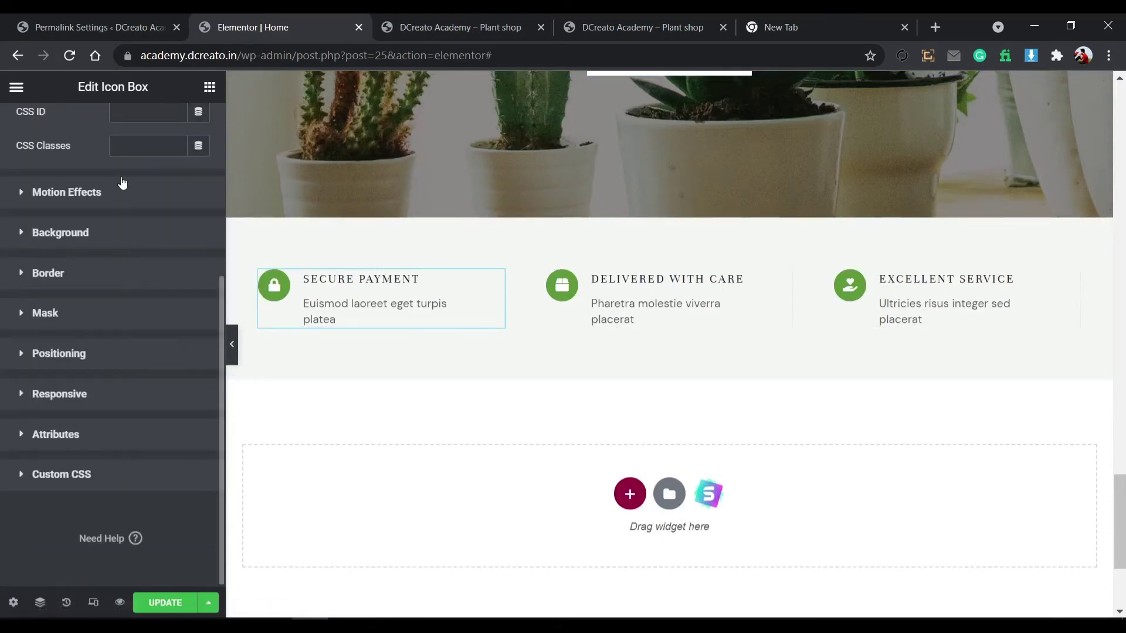
{"action": "left_click", "coordinate": [119, 196]}
{"action": "left_click", "coordinate": [113, 270]}
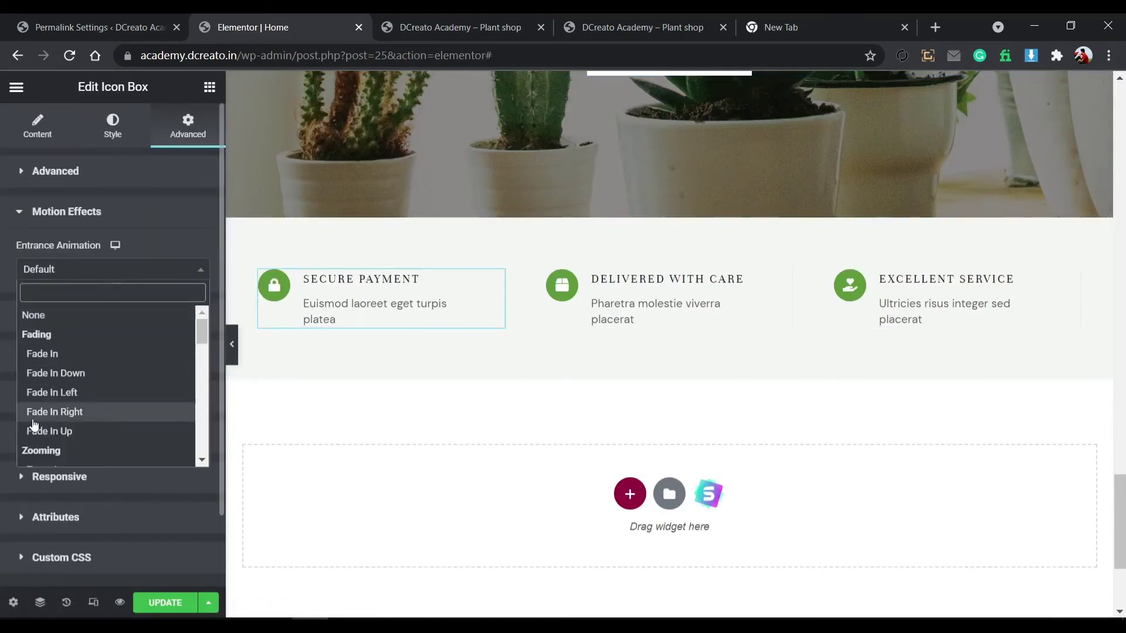
{"action": "left_click", "coordinate": [78, 395]}
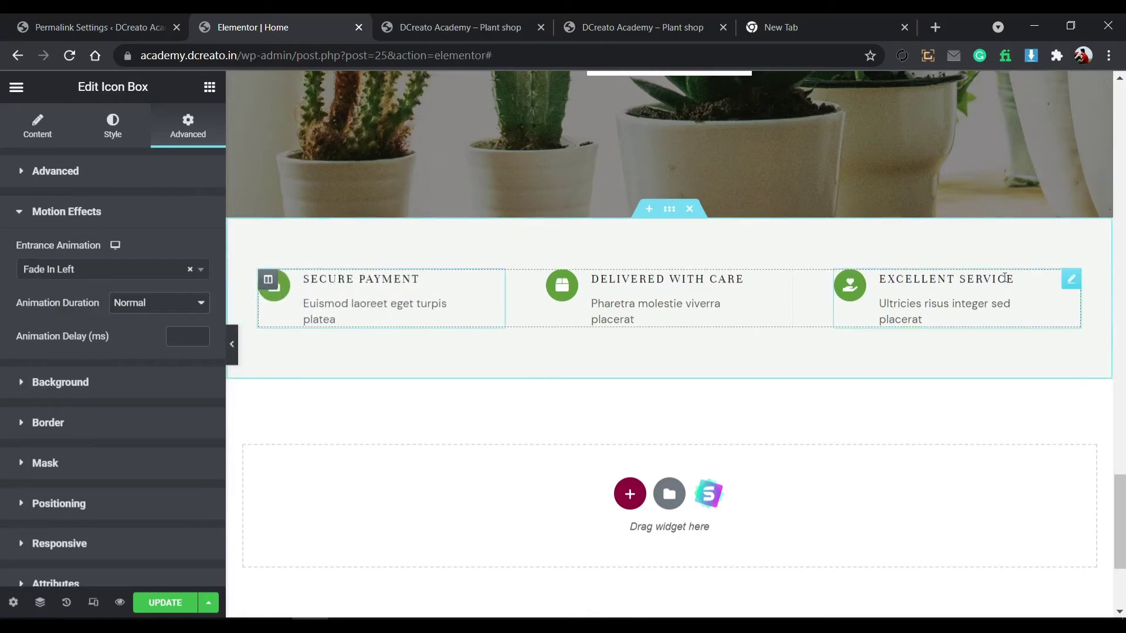
Give the Excellent Service icon box the Fade In Right entrance animation.
{"action": "left_click", "coordinate": [1069, 279]}
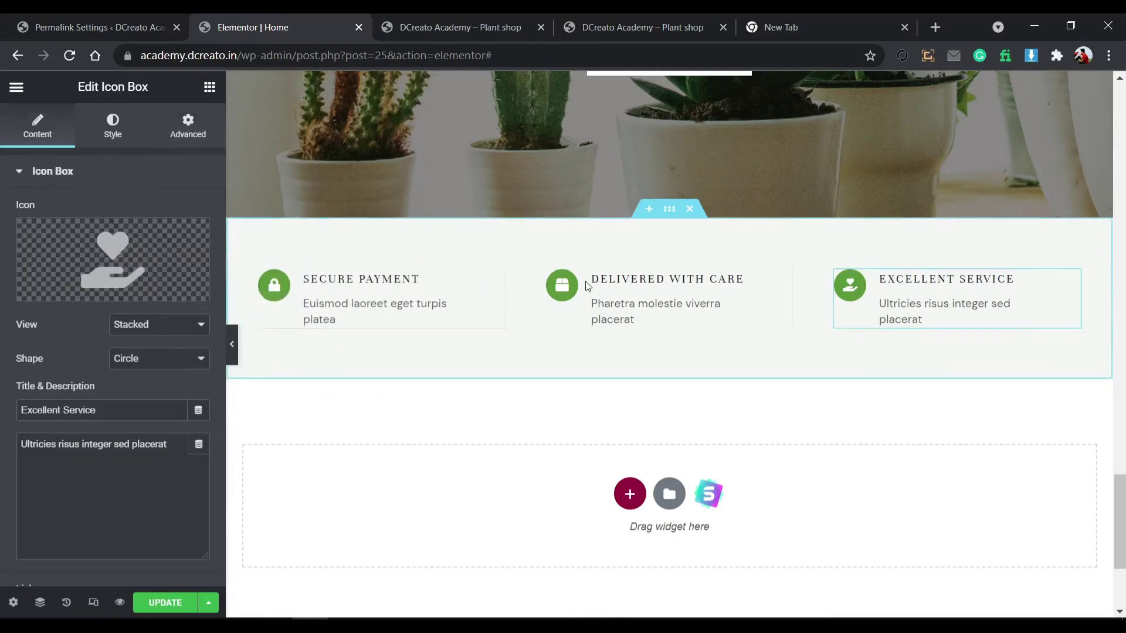
{"action": "left_click", "coordinate": [185, 124]}
{"action": "scroll", "coordinate": [98, 310], "scroll_direction": "down", "scroll_amount": 3}
{"action": "left_click", "coordinate": [100, 199]}
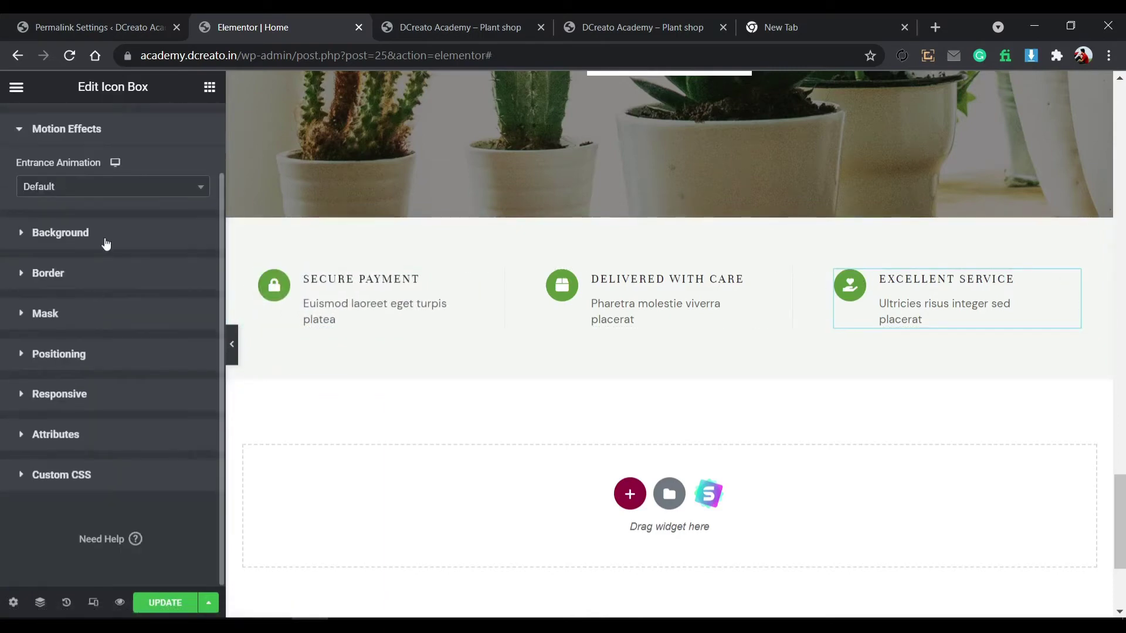
{"action": "left_click", "coordinate": [105, 189]}
{"action": "left_click", "coordinate": [81, 330]}
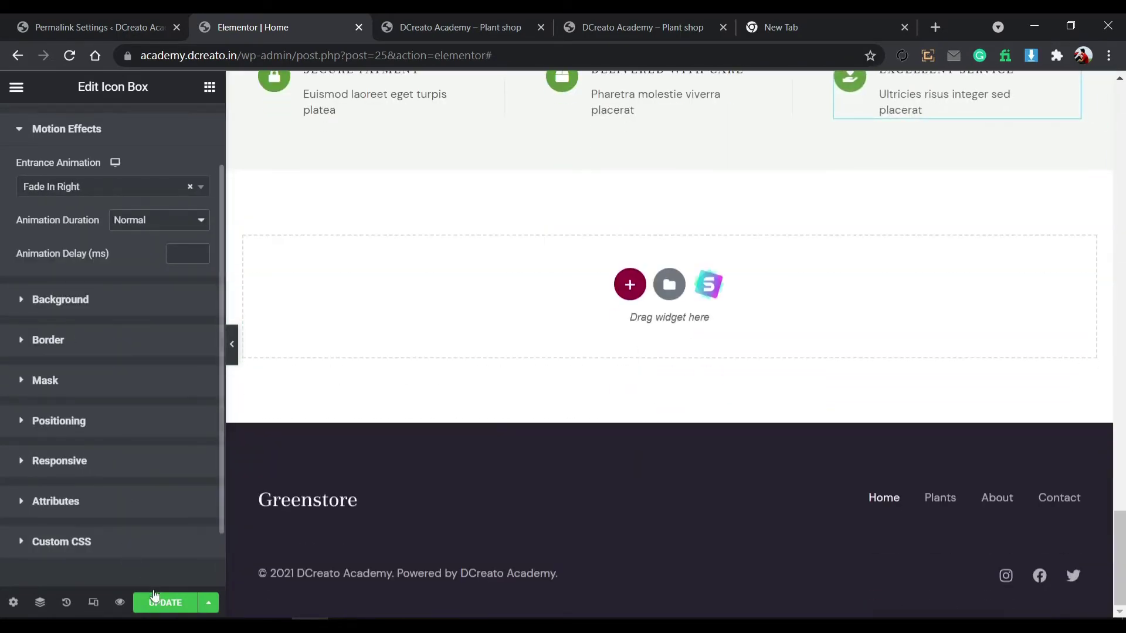
Update the home page and review its entrance animations from the hero to the icon boxes in the reloaded preview.
{"action": "left_click", "coordinate": [156, 598]}
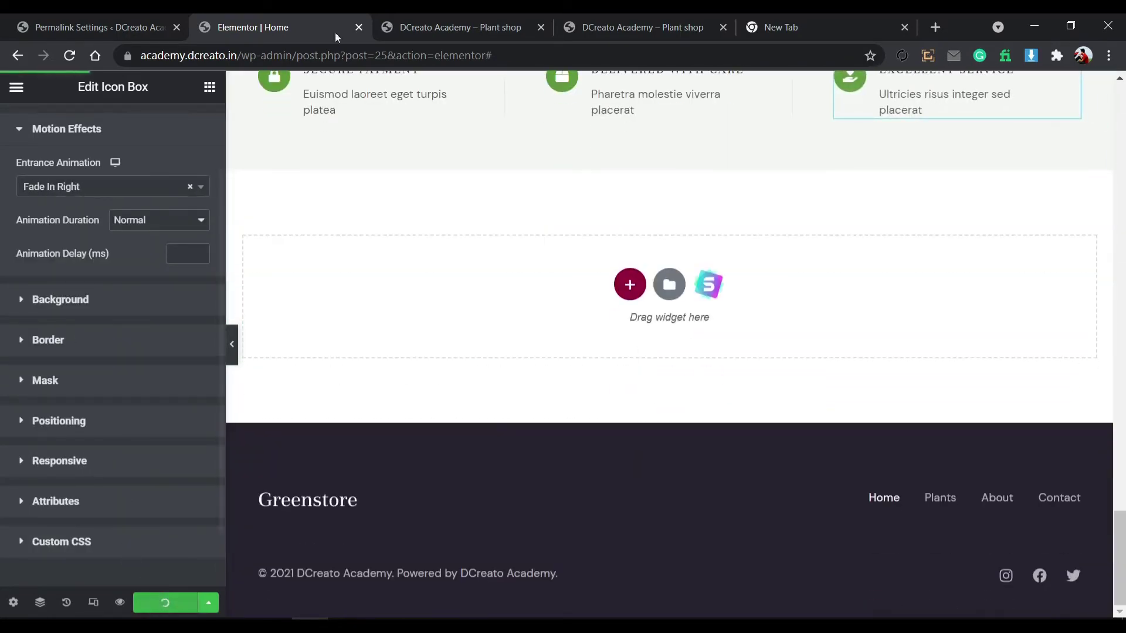
{"action": "left_click", "coordinate": [420, 12]}
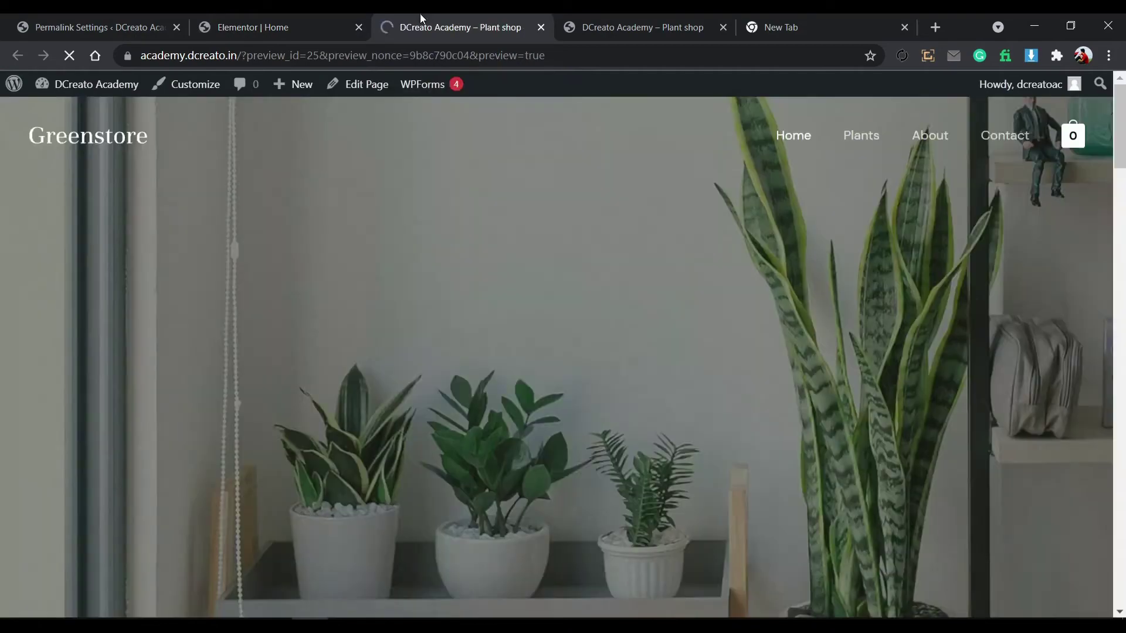
{"action": "scroll", "coordinate": [540, 255], "scroll_direction": "down", "scroll_amount": 12}
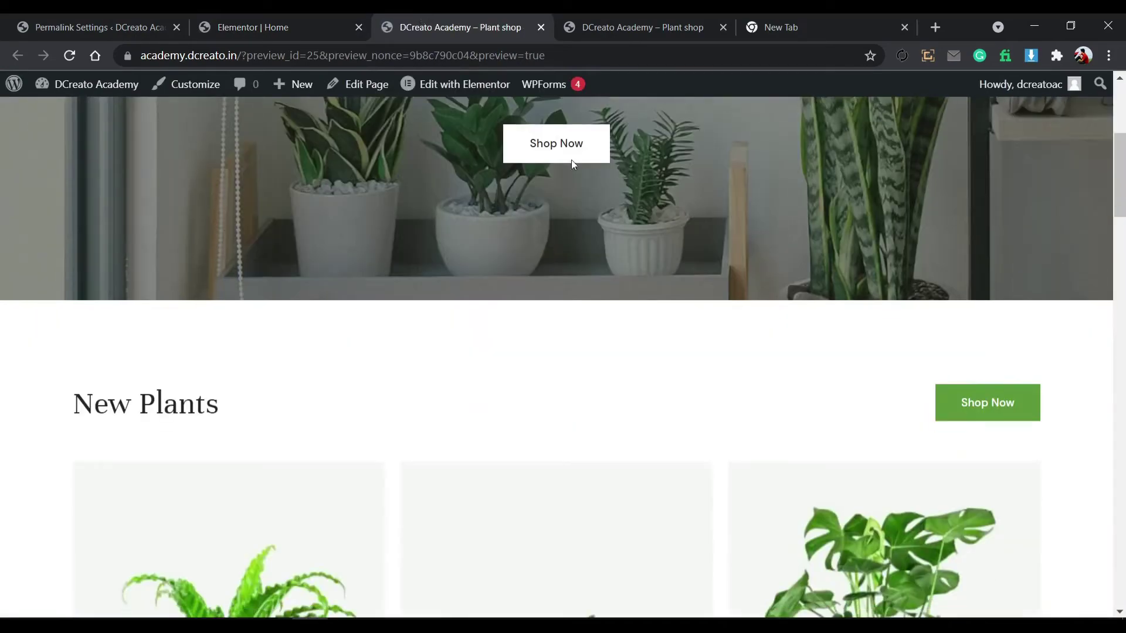
{"action": "scroll", "coordinate": [471, 273], "scroll_direction": "down", "scroll_amount": 15}
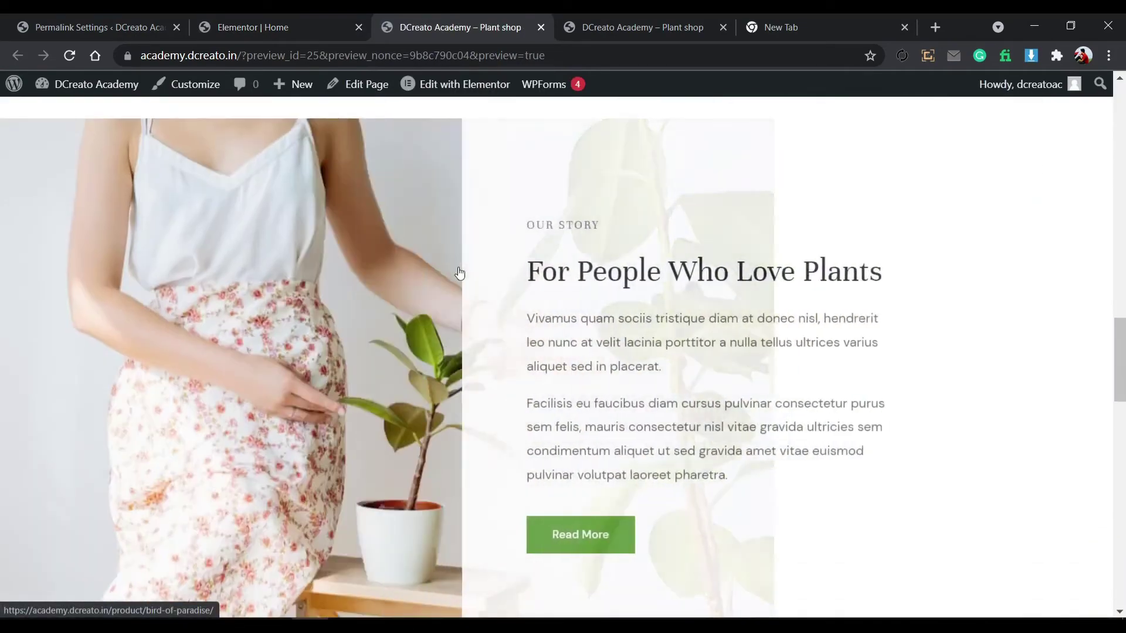
{"action": "scroll", "coordinate": [460, 272], "scroll_direction": "down", "scroll_amount": 10}
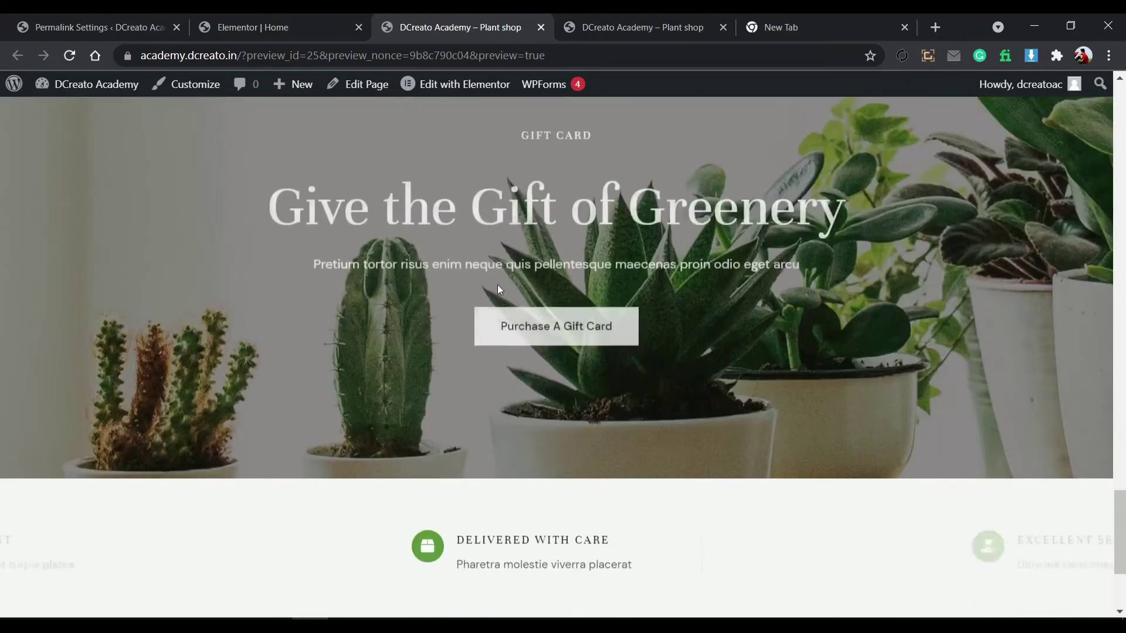
{"action": "scroll", "coordinate": [537, 414], "scroll_direction": "up", "scroll_amount": 20}
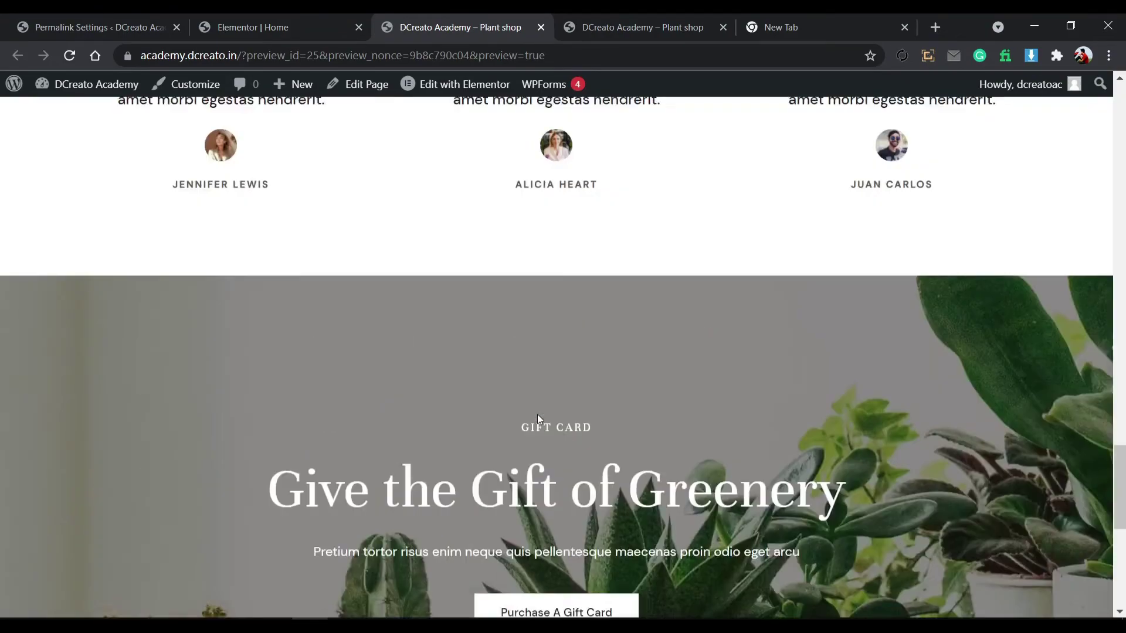
Compare the hero and New Plants sections in the home page preview with the same sections in the Elementor editor.
{"action": "scroll", "coordinate": [537, 414], "scroll_direction": "up", "scroll_amount": 15}
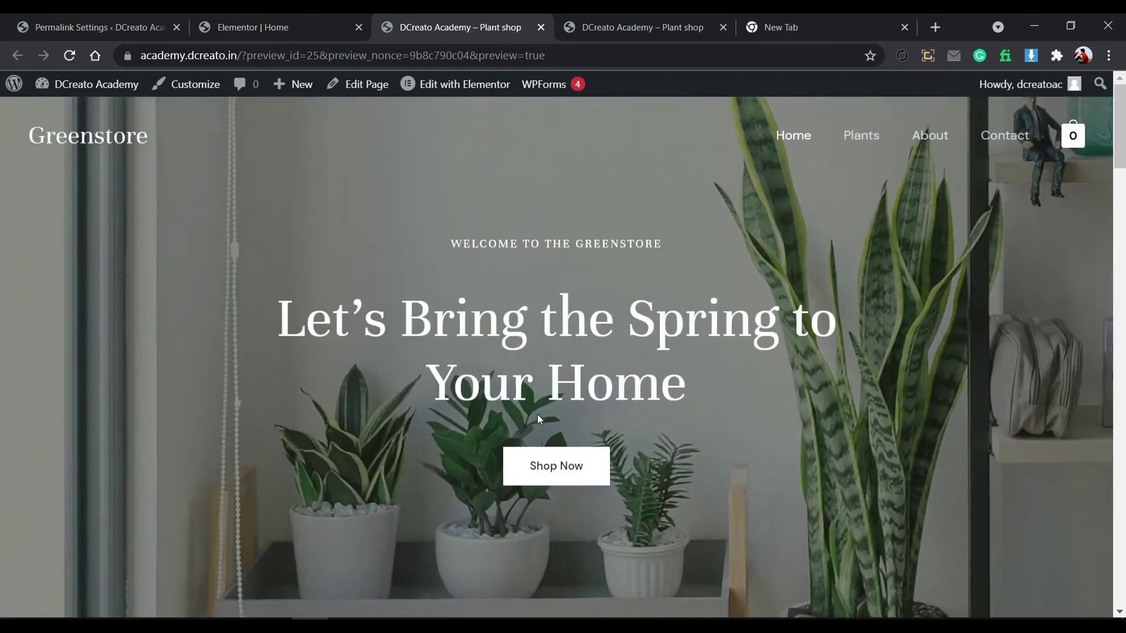
{"action": "scroll", "coordinate": [623, 367], "scroll_direction": "down", "scroll_amount": 2}
{"action": "scroll", "coordinate": [623, 368], "scroll_direction": "down", "scroll_amount": 13}
{"action": "scroll", "coordinate": [175, 297], "scroll_direction": "up", "scroll_amount": 4}
{"action": "scroll", "coordinate": [315, 371], "scroll_direction": "up", "scroll_amount": 3}
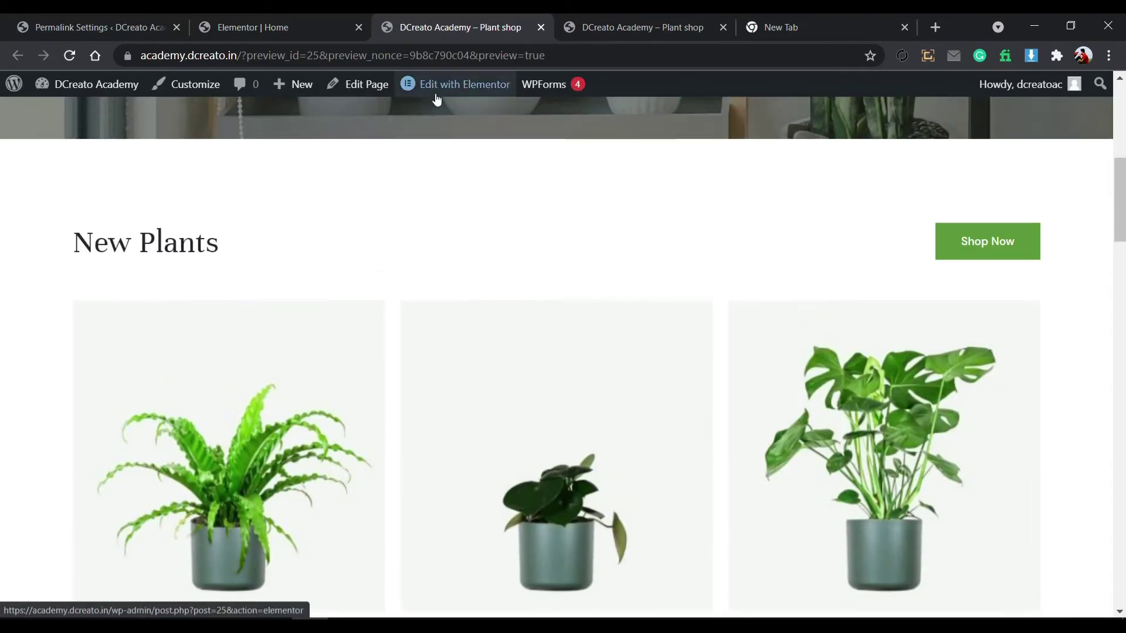
{"action": "mouse_move", "coordinate": [451, 96]}
{"action": "left_click", "coordinate": [290, 23]}
{"action": "scroll", "coordinate": [490, 364], "scroll_direction": "up", "scroll_amount": 10}
{"action": "scroll", "coordinate": [506, 346], "scroll_direction": "up", "scroll_amount": 14}
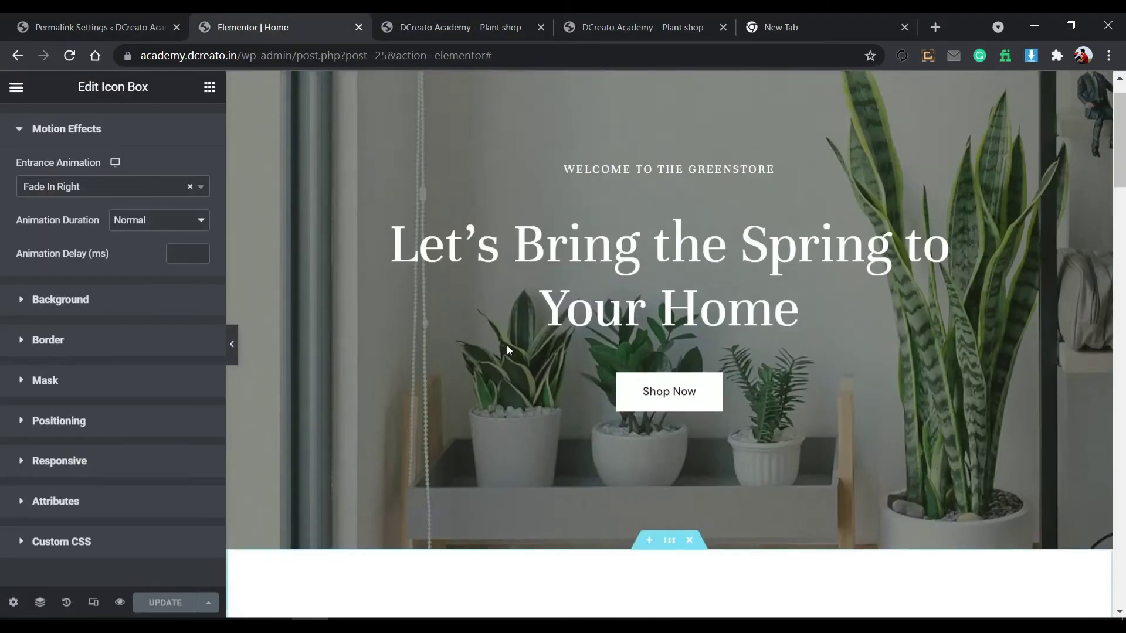
{"action": "scroll", "coordinate": [507, 346], "scroll_direction": "down", "scroll_amount": 5}
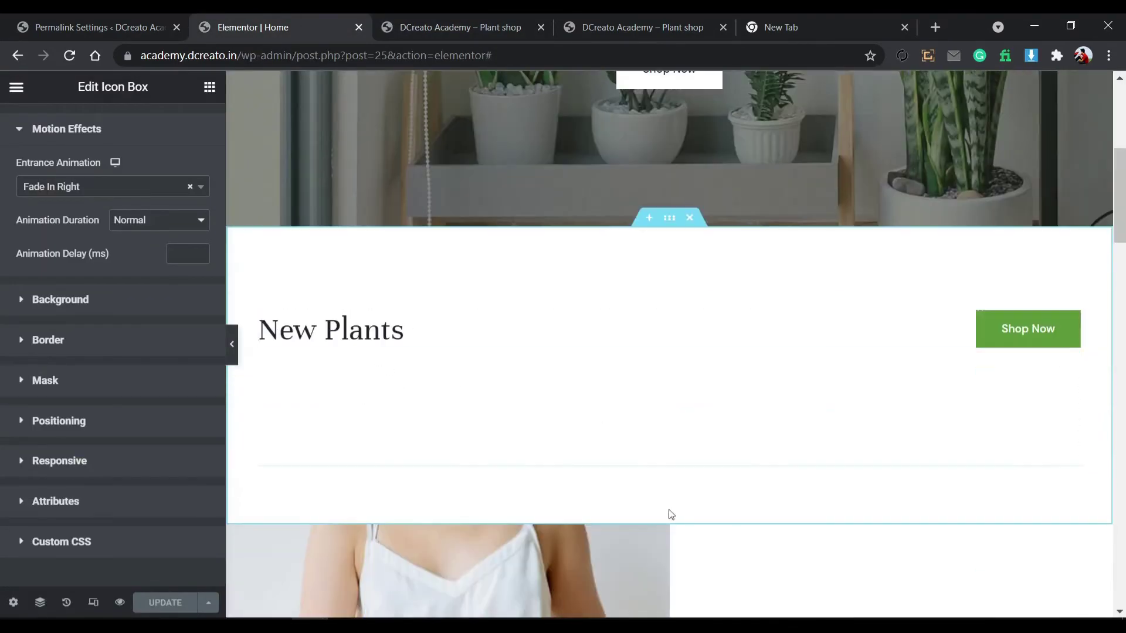
{"action": "left_click", "coordinate": [516, 17]}
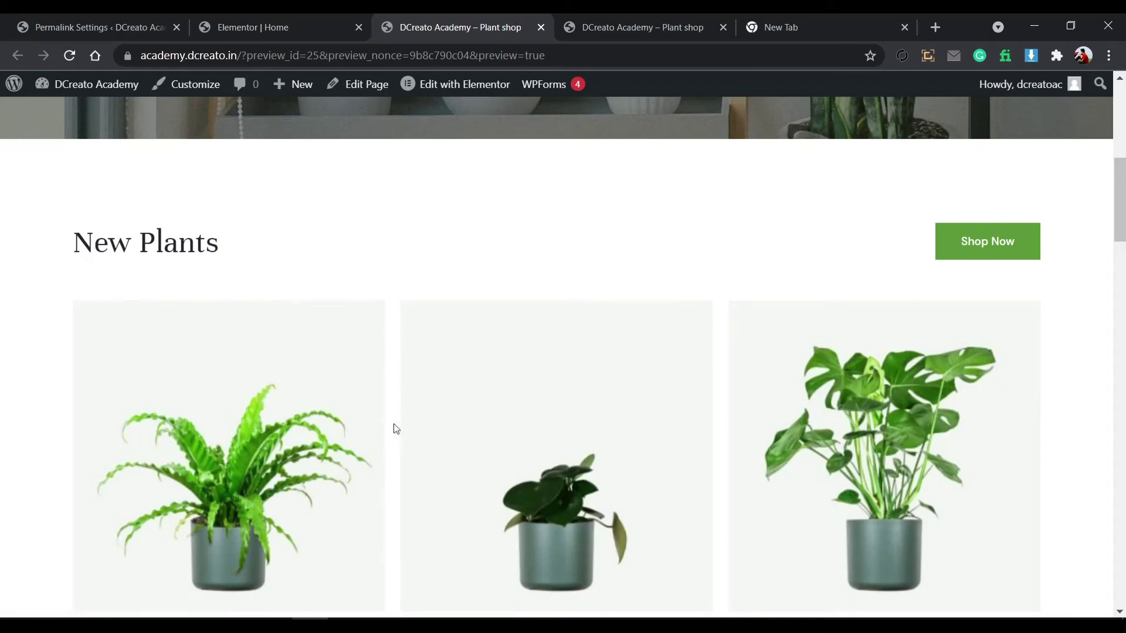
Go to the WordPress dashboard, load the WooCommerce product list in a separate tab, and close the Elementor editor tab.
{"action": "left_click", "coordinate": [269, 18]}
{"action": "left_click", "coordinate": [148, 18]}
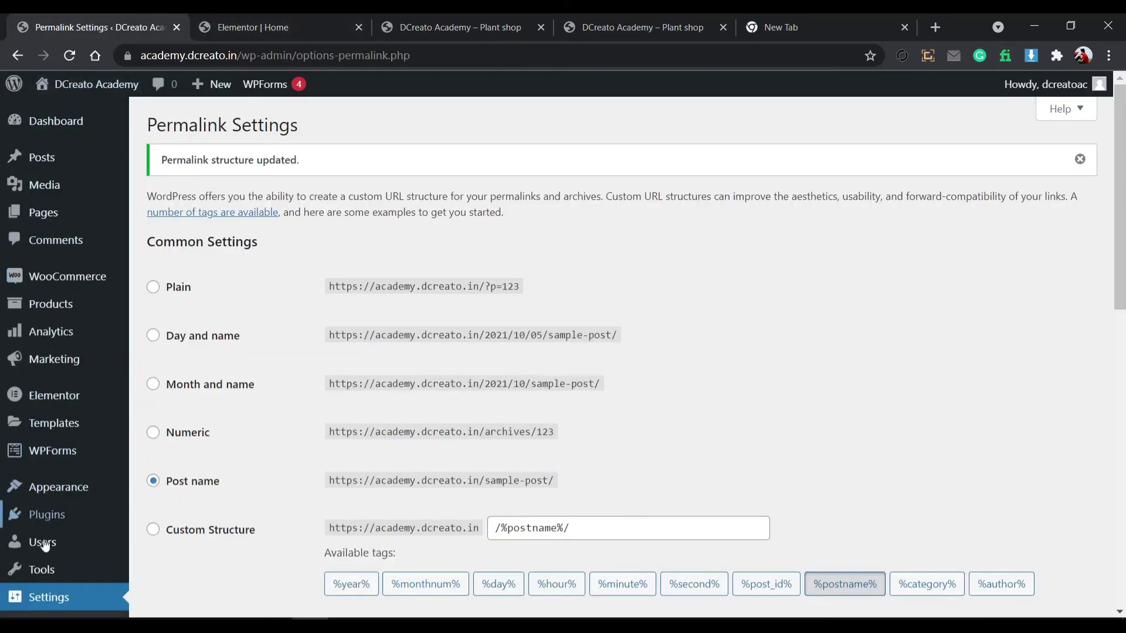
{"action": "left_click", "coordinate": [101, 124]}
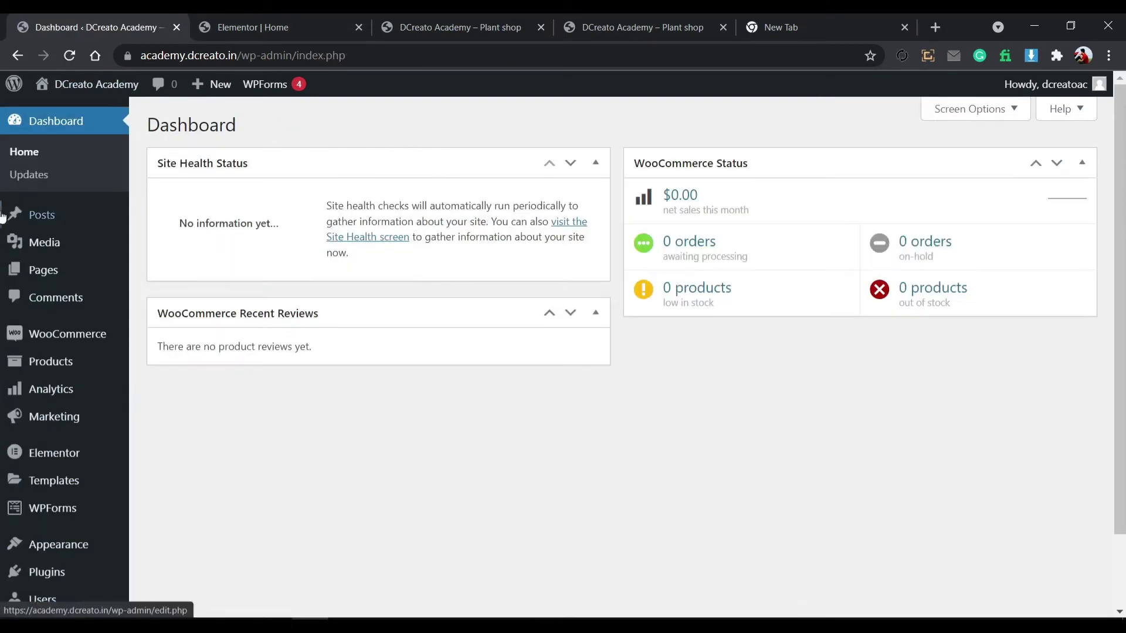
{"action": "mouse_move", "coordinate": [28, 578]}
{"action": "scroll", "coordinate": [45, 502], "scroll_direction": "down", "scroll_amount": 1}
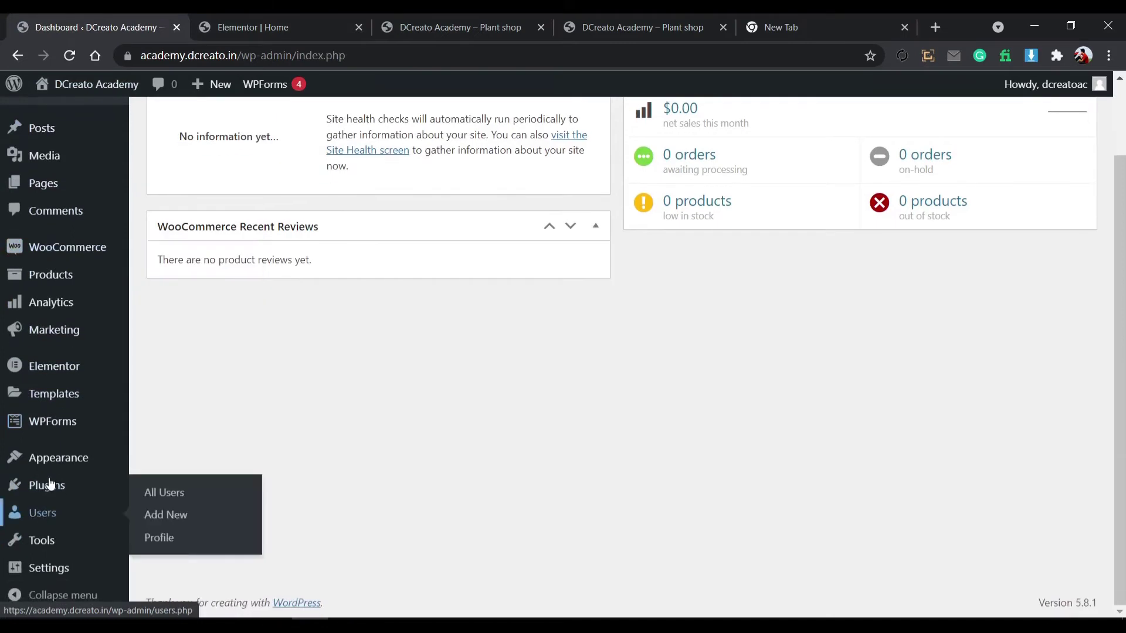
{"action": "scroll", "coordinate": [60, 219], "scroll_direction": "up", "scroll_amount": 1}
{"action": "mouse_move", "coordinate": [60, 219]}
{"action": "mouse_move", "coordinate": [47, 361]}
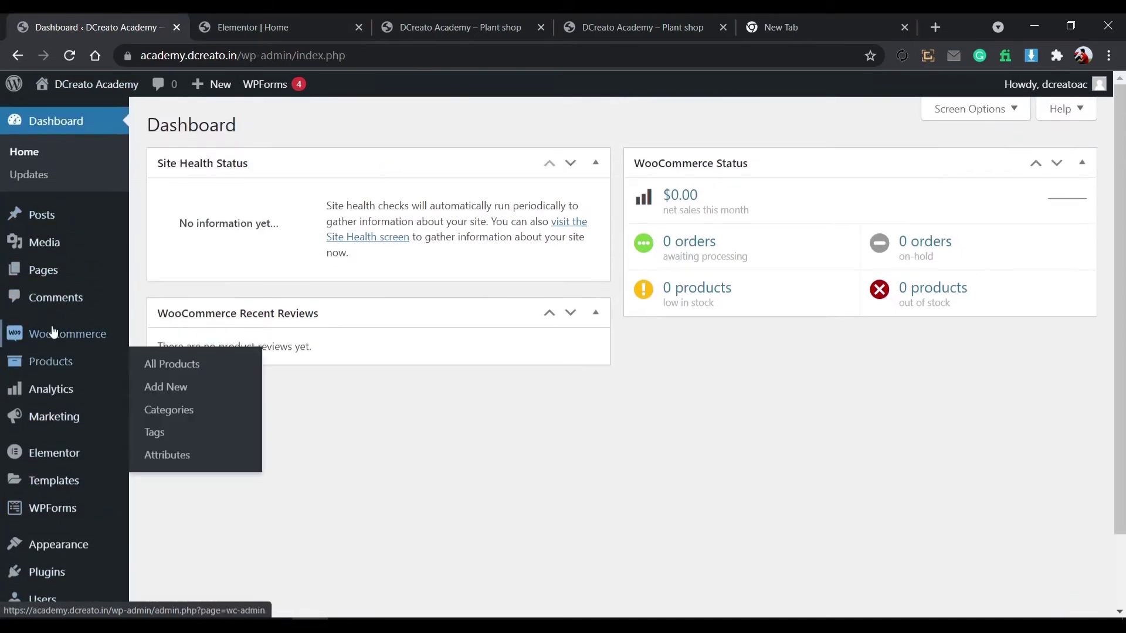
{"action": "middle_click", "coordinate": [41, 363]}
{"action": "left_click", "coordinate": [296, 18]}
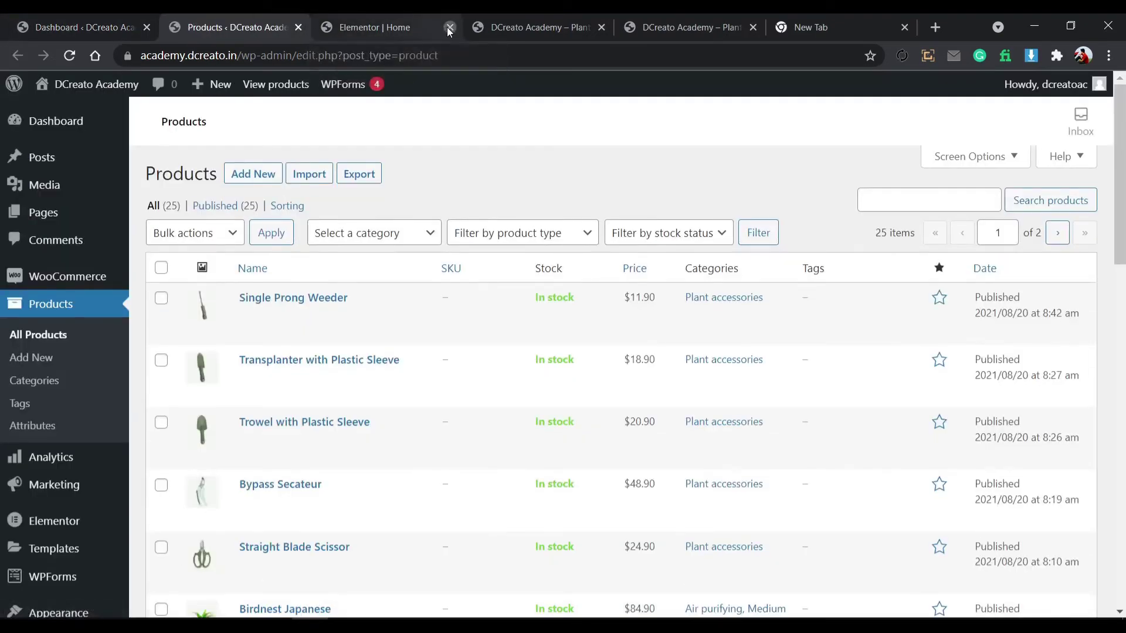
{"action": "left_click", "coordinate": [449, 28]}
Open the Single Prong Weeder product from the product list and set its sale price to 8.00.
{"action": "scroll", "coordinate": [323, 363], "scroll_direction": "down", "scroll_amount": 10}
{"action": "scroll", "coordinate": [325, 360], "scroll_direction": "down", "scroll_amount": 5}
{"action": "scroll", "coordinate": [332, 467], "scroll_direction": "up", "scroll_amount": 15}
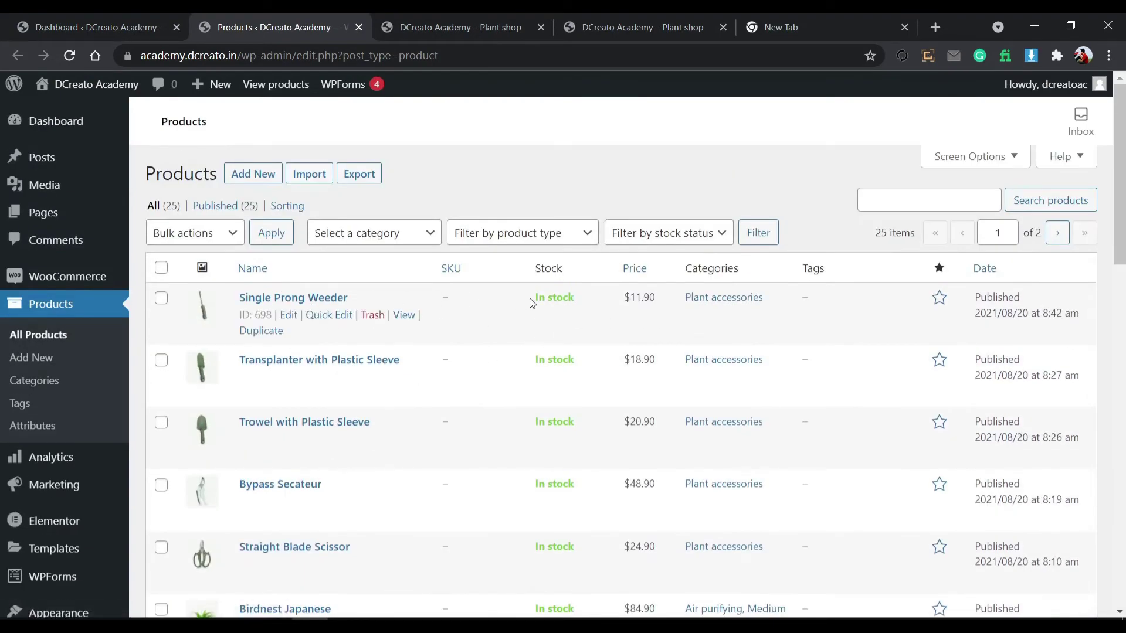
{"action": "left_click", "coordinate": [330, 305]}
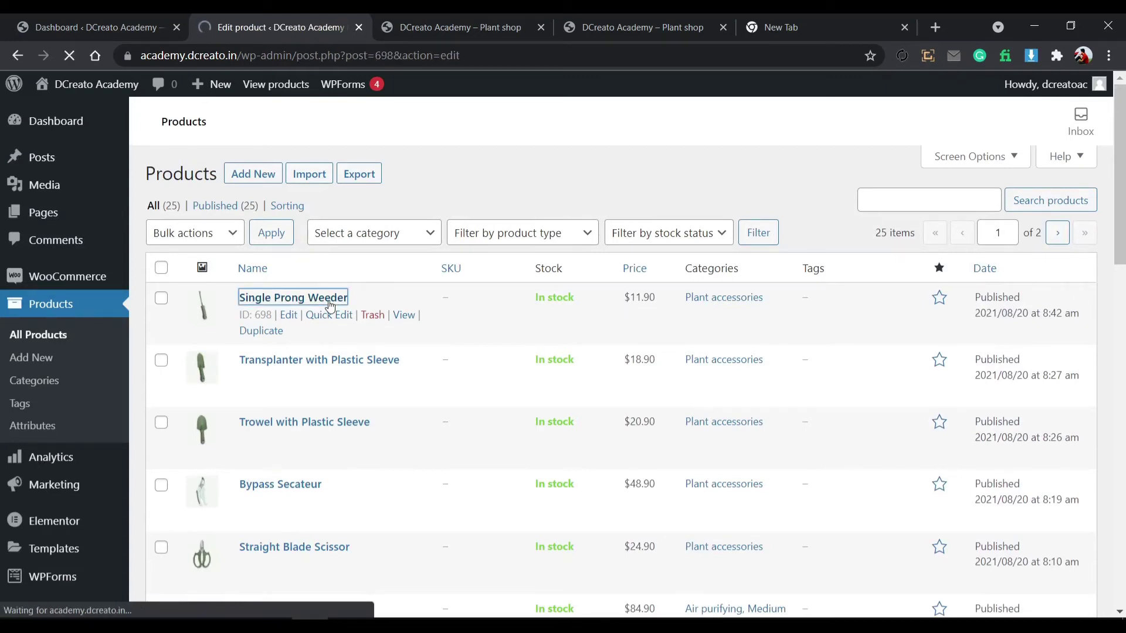
{"action": "scroll", "coordinate": [326, 305], "scroll_direction": "down", "scroll_amount": 7}
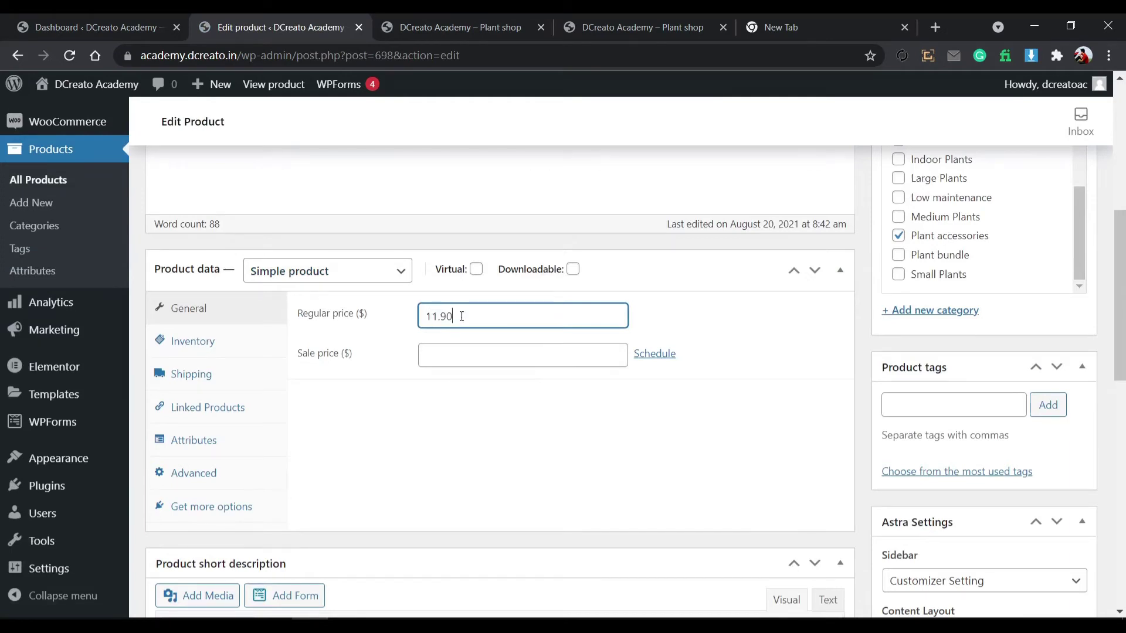
{"action": "left_click", "coordinate": [456, 356]}
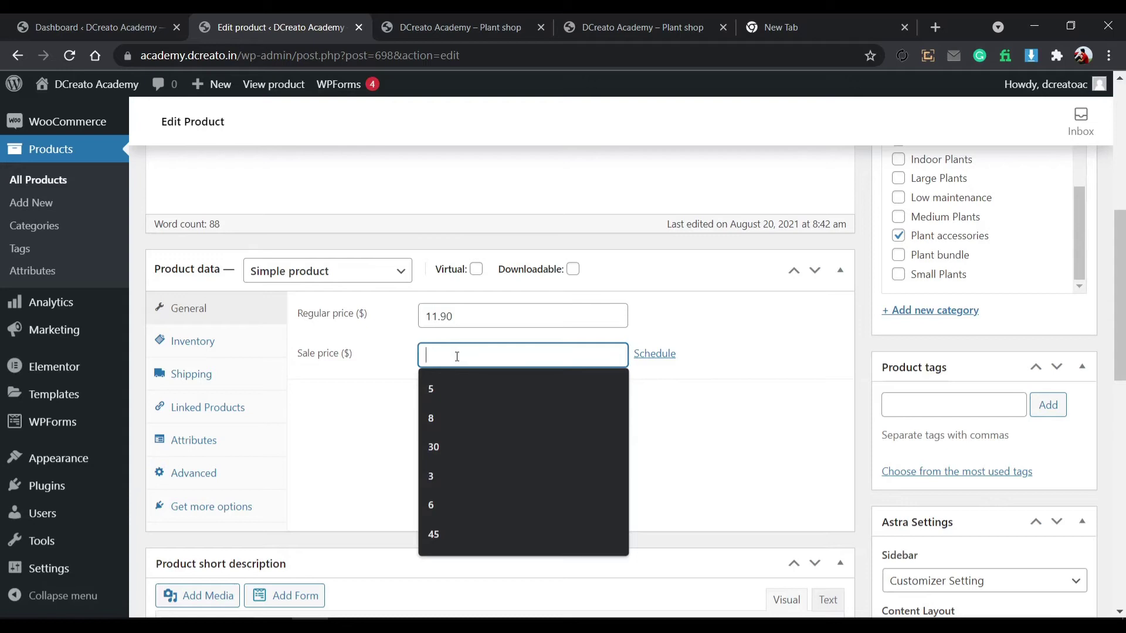
{"action": "type", "text": "8"}
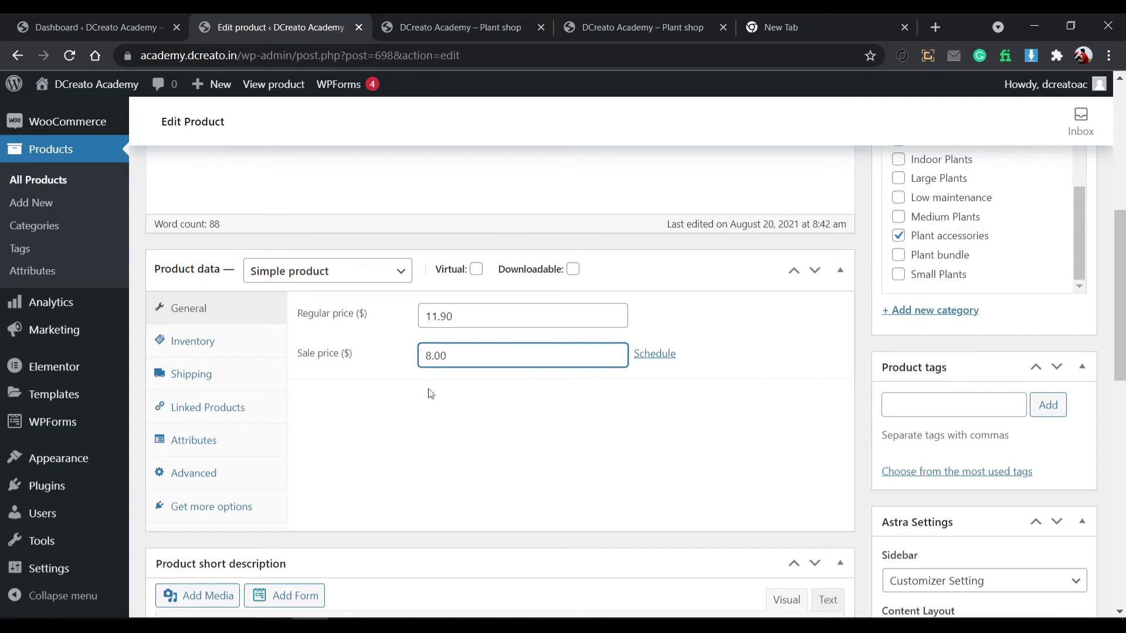
Open the image chooser for the Single Prong Weeder's product image and close it without choosing a file.
{"action": "scroll", "coordinate": [664, 423], "scroll_direction": "down", "scroll_amount": 12}
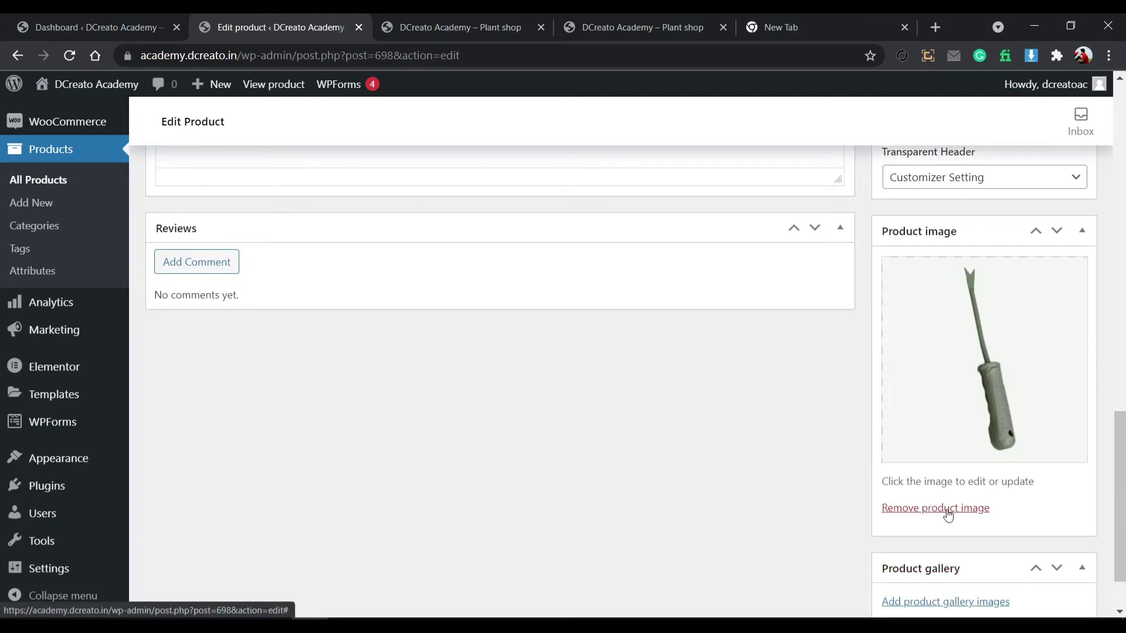
{"action": "left_click", "coordinate": [959, 407]}
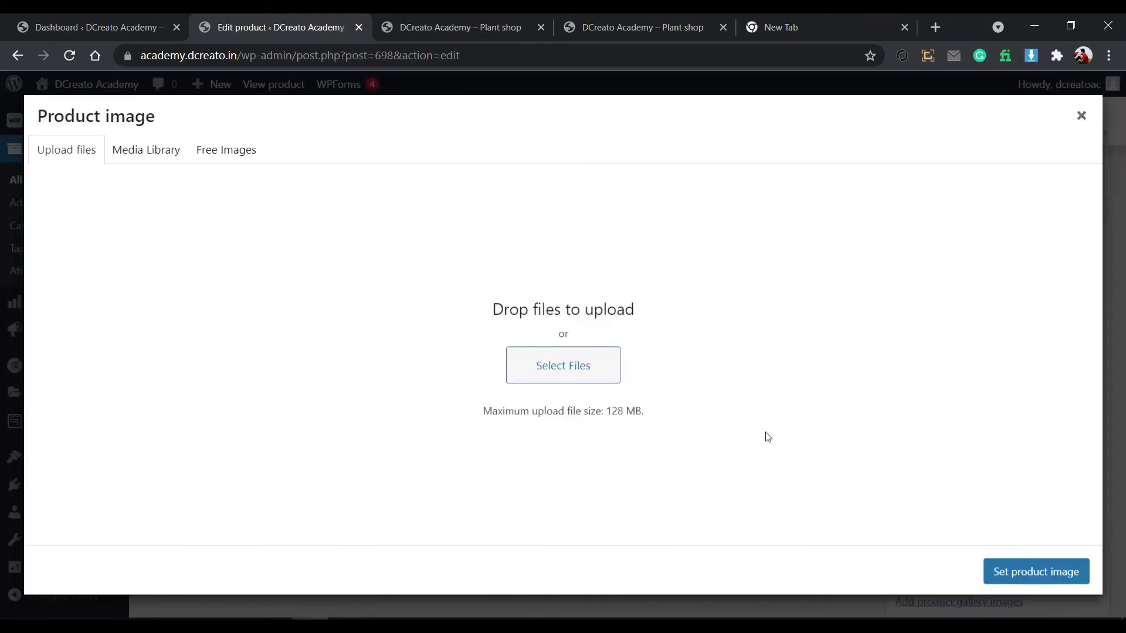
{"action": "left_click", "coordinate": [1086, 122]}
Save the Single Prong Weeder's changes by updating the product.
{"action": "scroll", "coordinate": [709, 476], "scroll_direction": "up", "scroll_amount": 10}
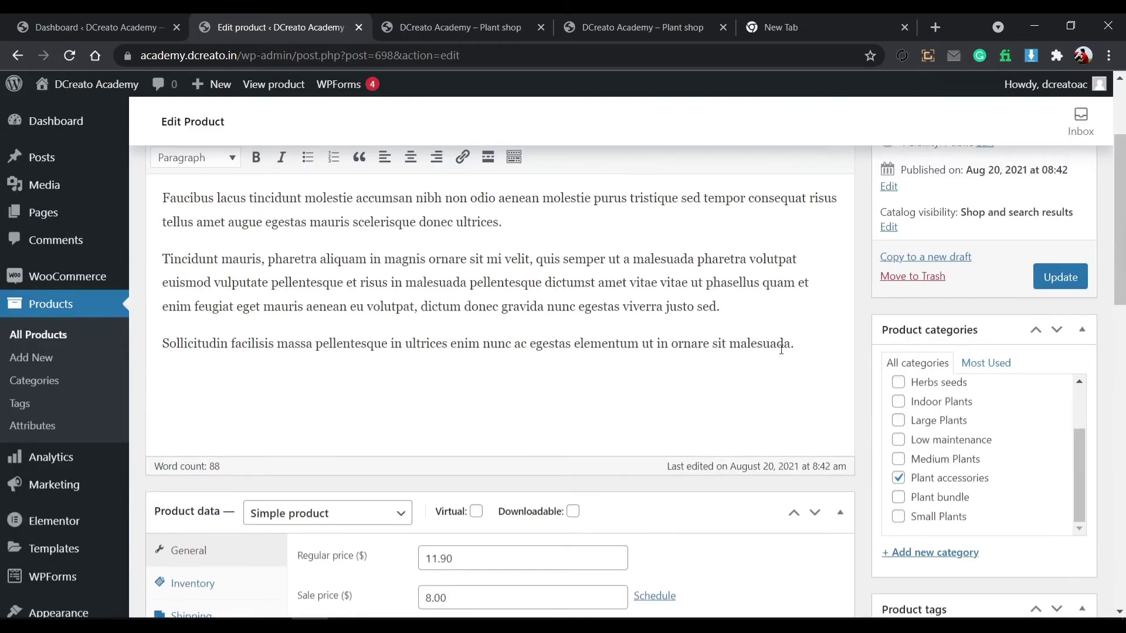
{"action": "left_click", "coordinate": [1062, 284]}
{"action": "scroll", "coordinate": [354, 266], "scroll_direction": "up", "scroll_amount": 3}
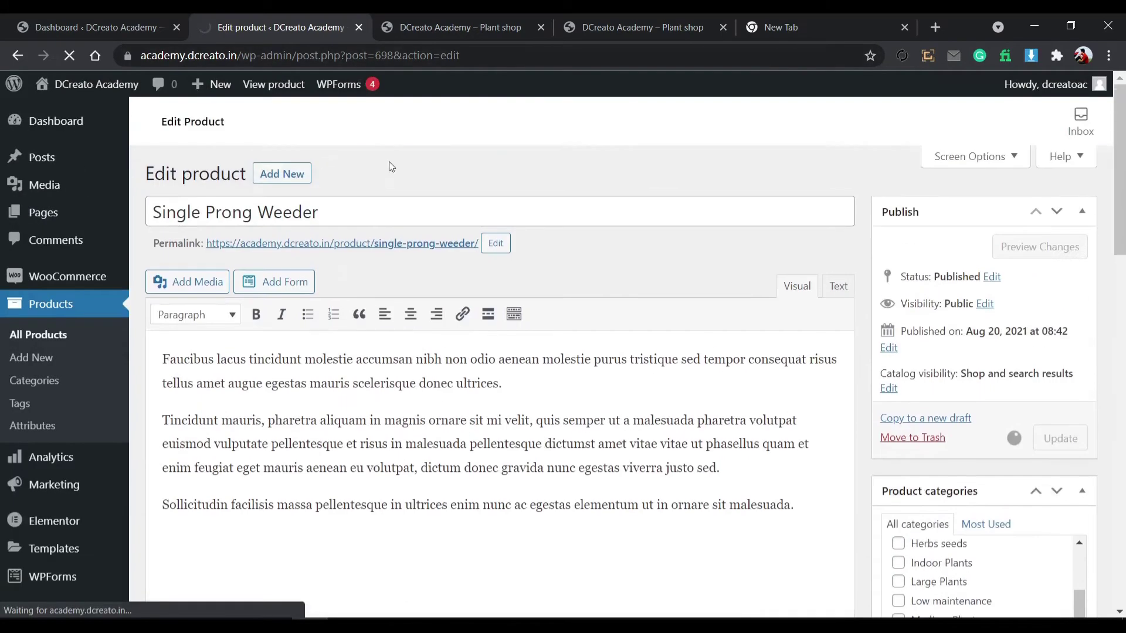
Reload the home page preview and look through the product grid in the New Plants section.
{"action": "left_click", "coordinate": [396, 13]}
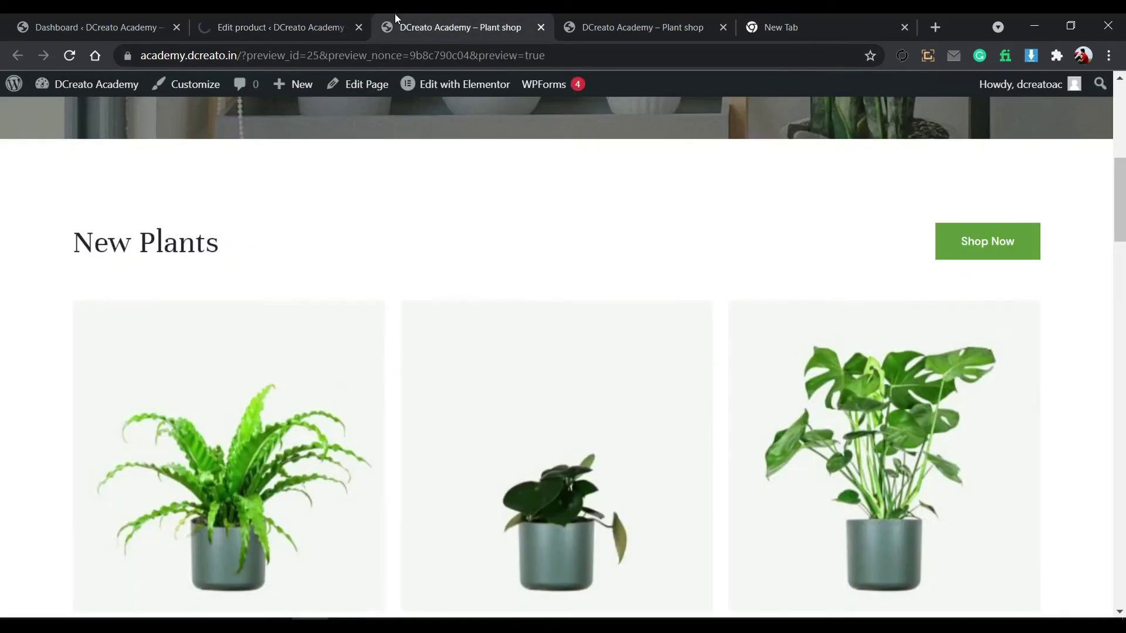
{"action": "left_click", "coordinate": [75, 61]}
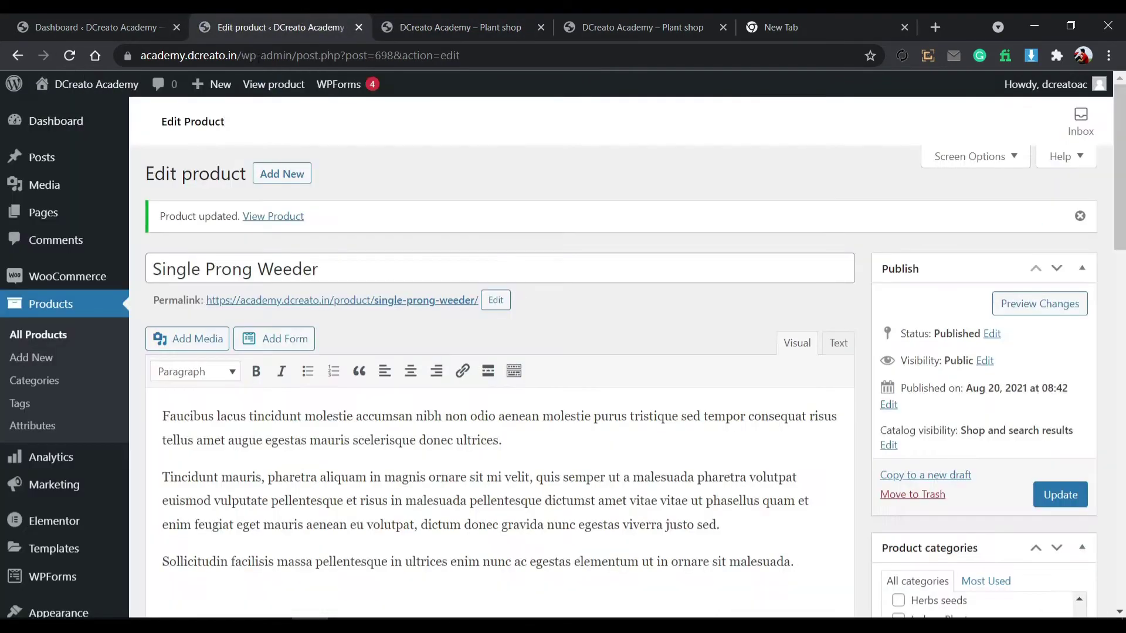
{"action": "left_click", "coordinate": [293, 27]}
{"action": "left_click", "coordinate": [451, 27]}
{"action": "scroll", "coordinate": [477, 360], "scroll_direction": "down", "scroll_amount": 4}
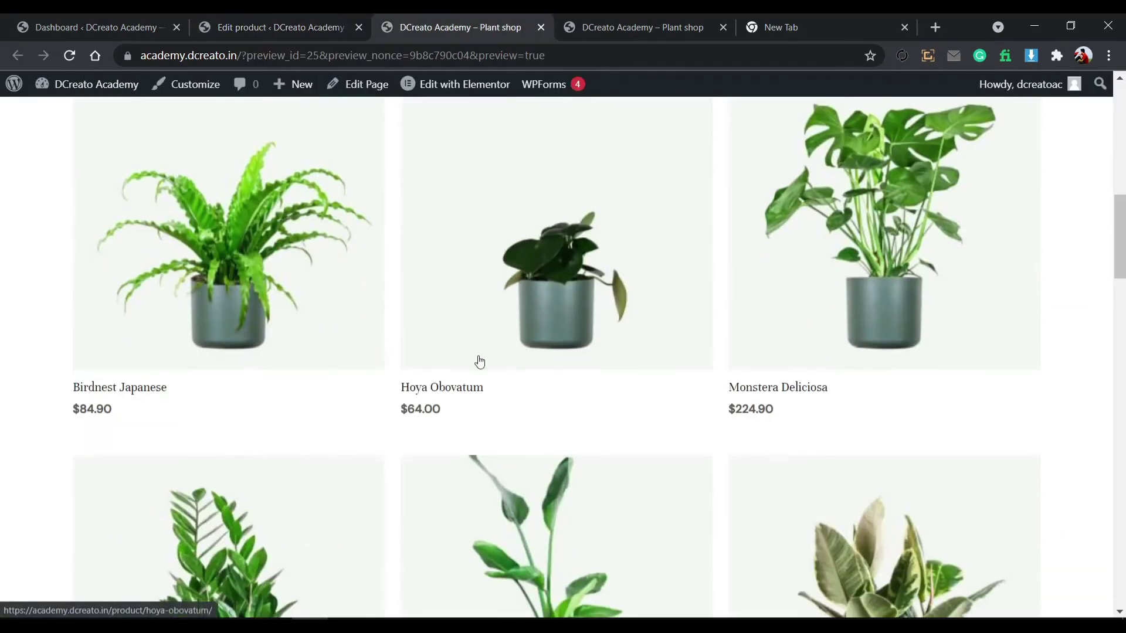
{"action": "scroll", "coordinate": [312, 352], "scroll_direction": "down", "scroll_amount": 3}
{"action": "scroll", "coordinate": [312, 352], "scroll_direction": "down", "scroll_amount": 4}
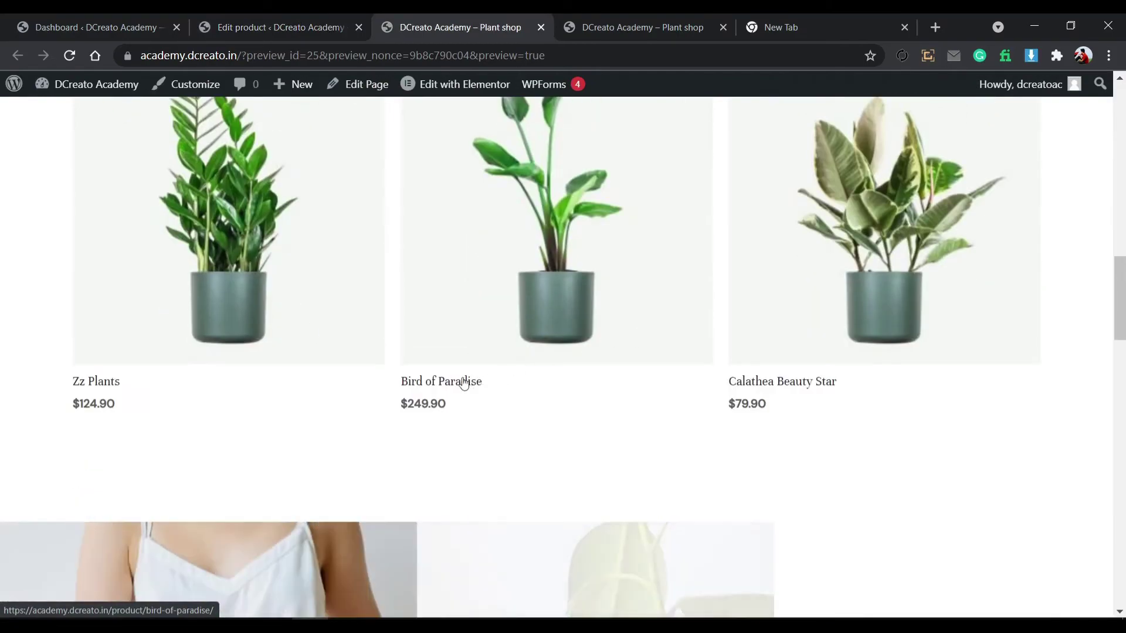
{"action": "scroll", "coordinate": [460, 381], "scroll_direction": "up", "scroll_amount": 10}
{"action": "scroll", "coordinate": [823, 232], "scroll_direction": "up", "scroll_amount": 8}
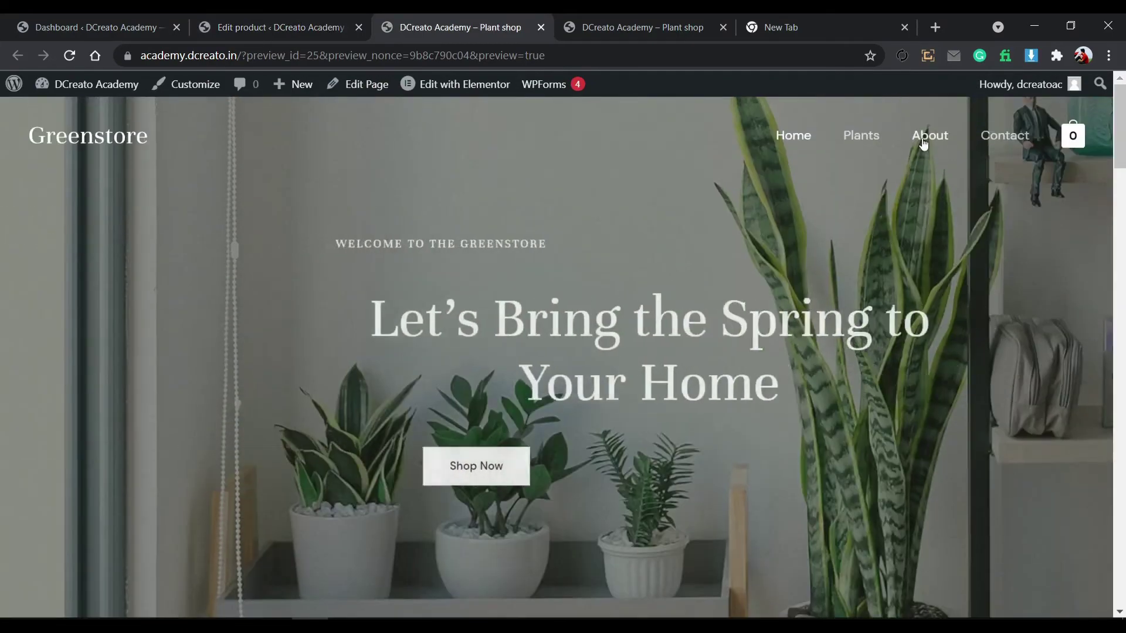
Check the Single Prong Weeder's price display on page 2 of the Plants shop and return to the first page.
{"action": "left_click", "coordinate": [861, 134]}
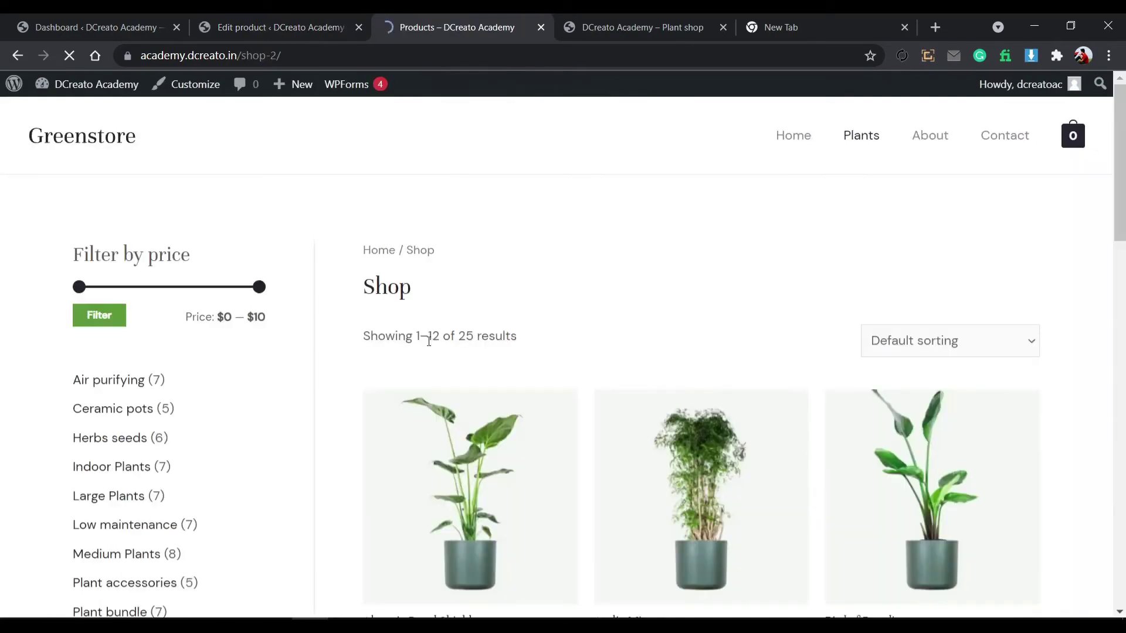
{"action": "scroll", "coordinate": [430, 344], "scroll_direction": "down", "scroll_amount": 10}
{"action": "scroll", "coordinate": [711, 350], "scroll_direction": "down", "scroll_amount": 10}
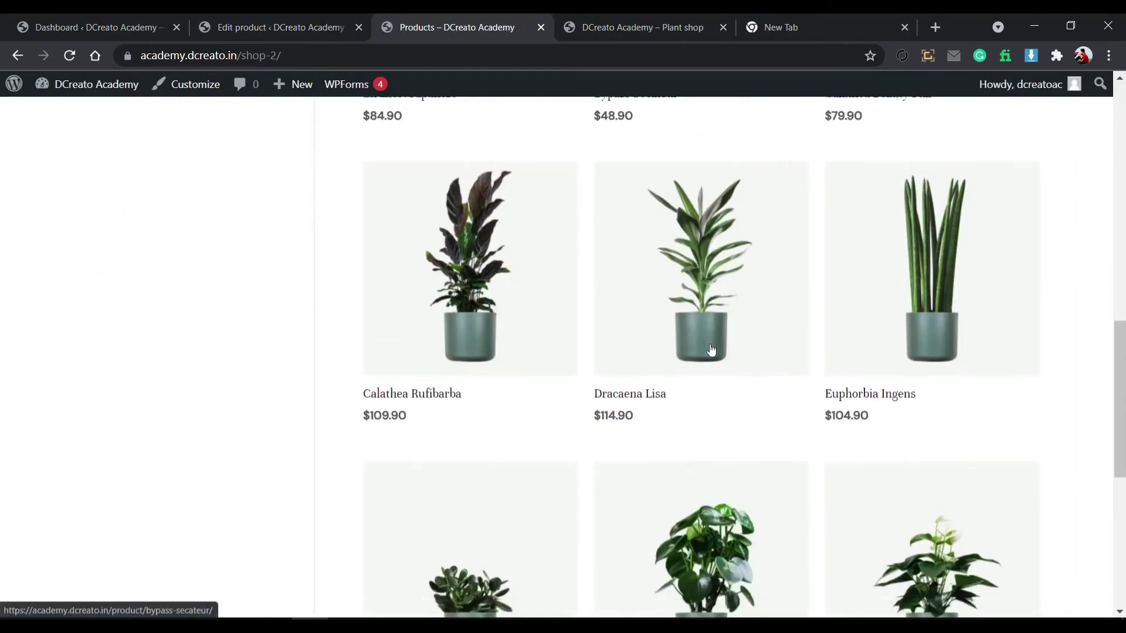
{"action": "left_click", "coordinate": [424, 354]}
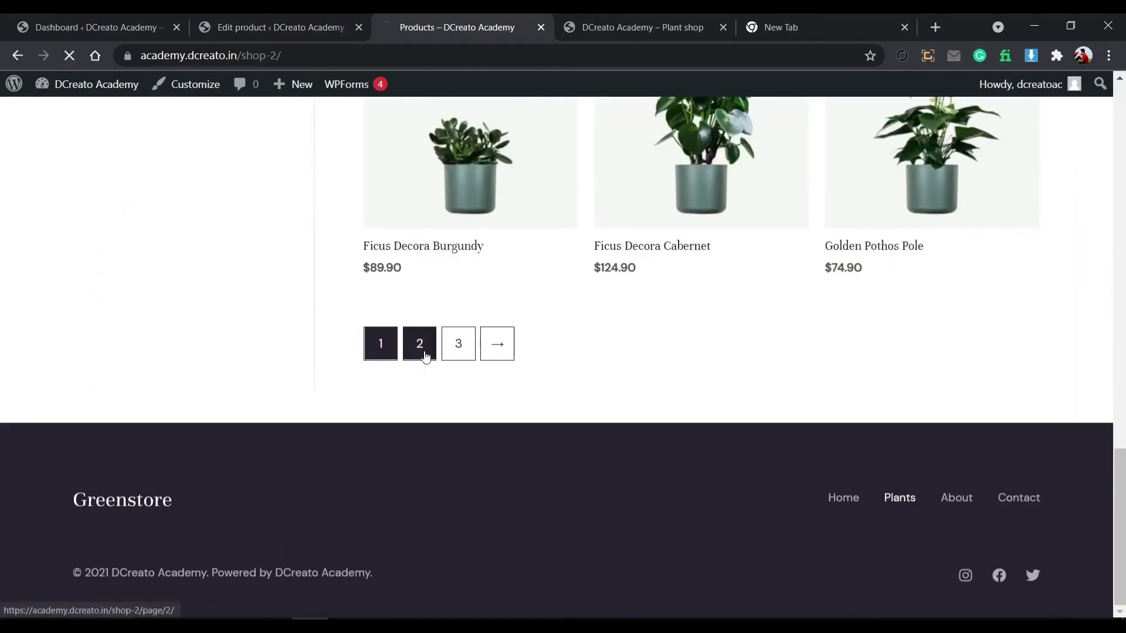
{"action": "scroll", "coordinate": [660, 394], "scroll_direction": "down", "scroll_amount": 12}
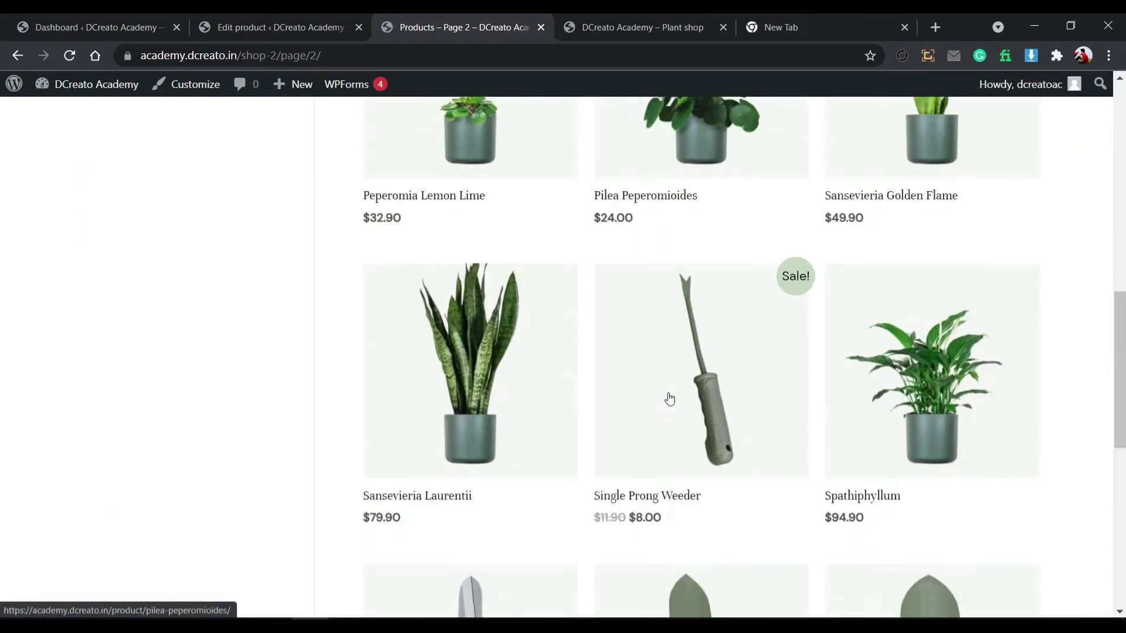
{"action": "scroll", "coordinate": [668, 396], "scroll_direction": "up", "scroll_amount": 4}
{"action": "scroll", "coordinate": [670, 398], "scroll_direction": "up", "scroll_amount": 4}
{"action": "scroll", "coordinate": [668, 394], "scroll_direction": "down", "scroll_amount": 9}
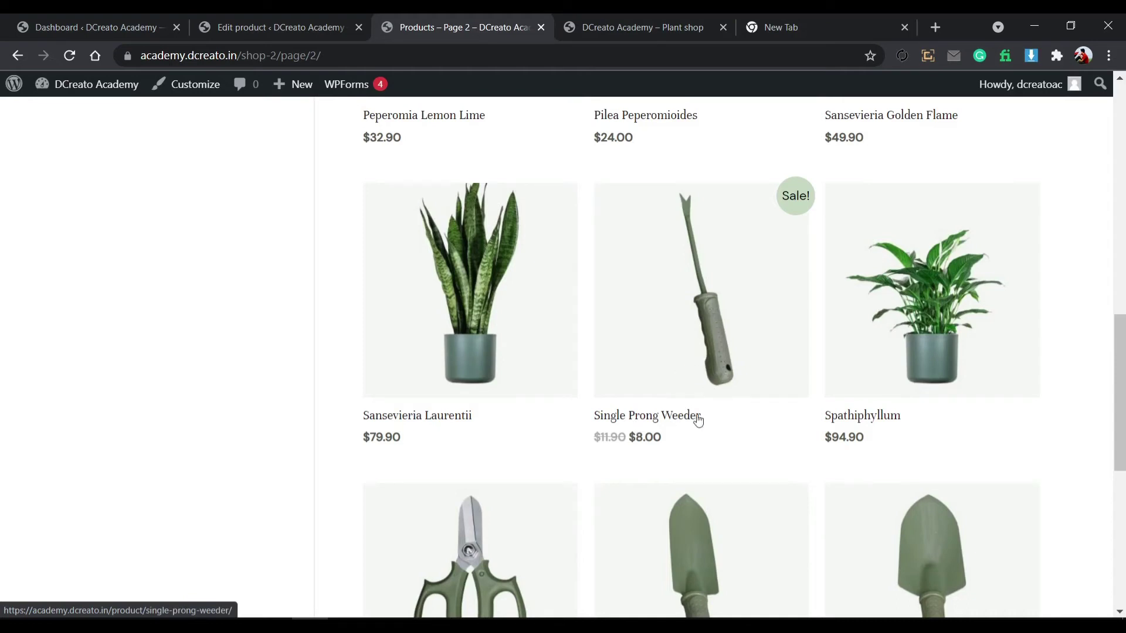
{"action": "double_click", "coordinate": [652, 441]}
{"action": "left_click", "coordinate": [584, 444]}
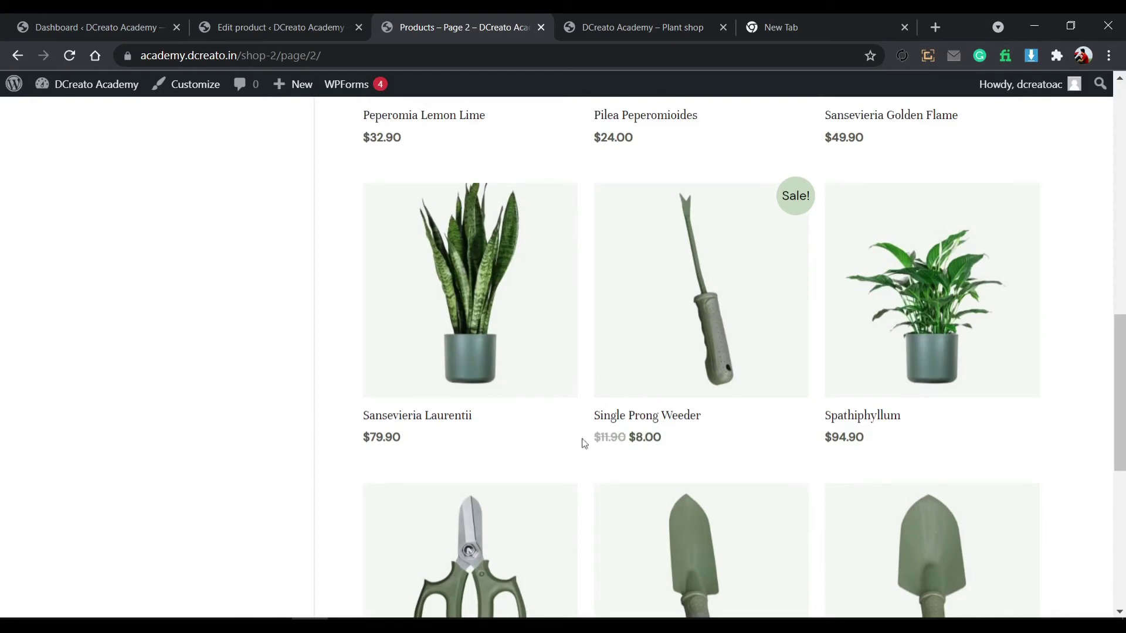
{"action": "scroll", "coordinate": [621, 441], "scroll_direction": "up", "scroll_amount": 9}
{"action": "left_click", "coordinate": [17, 55]}
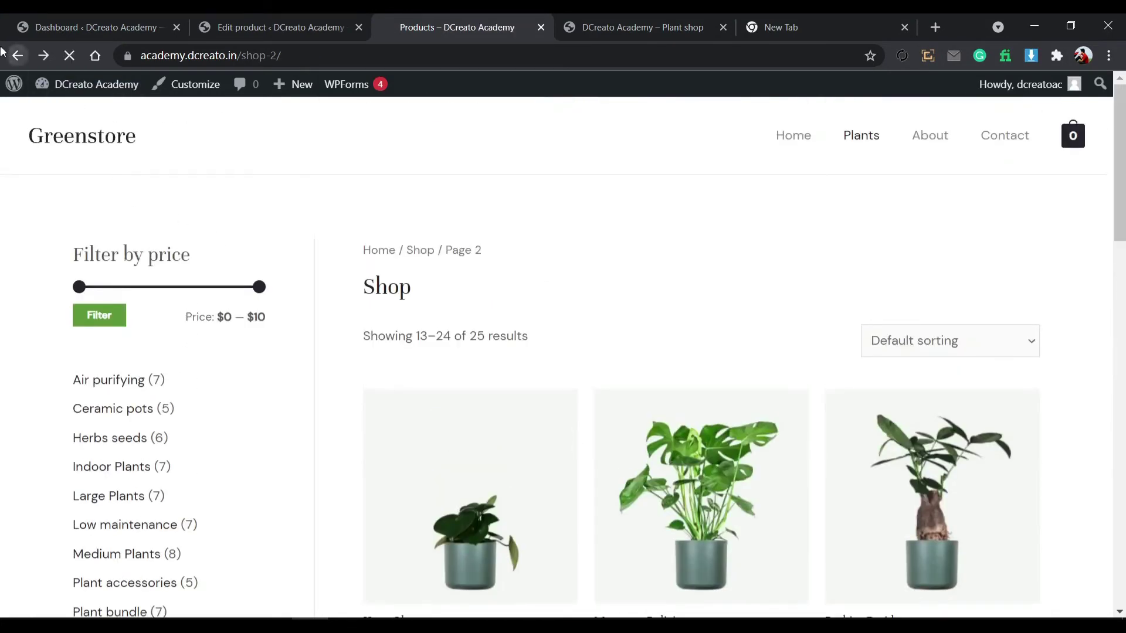
Review the Single Prong Weeder's price settings and description in the product editor, and close its tab.
{"action": "left_click", "coordinate": [351, 28]}
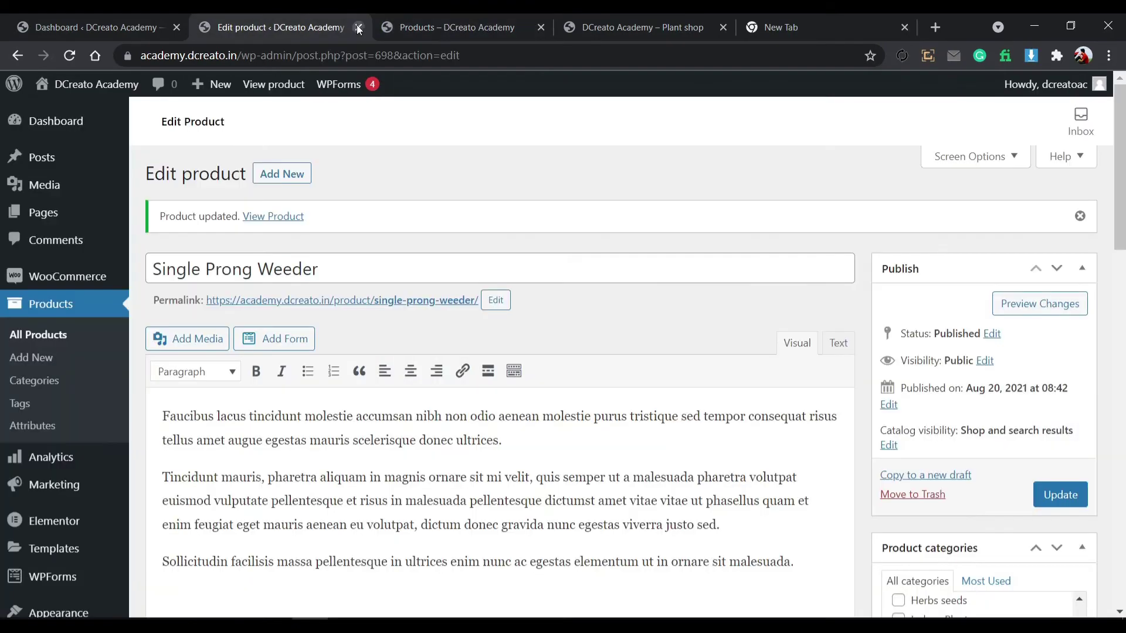
{"action": "scroll", "coordinate": [503, 384], "scroll_direction": "down", "scroll_amount": 7}
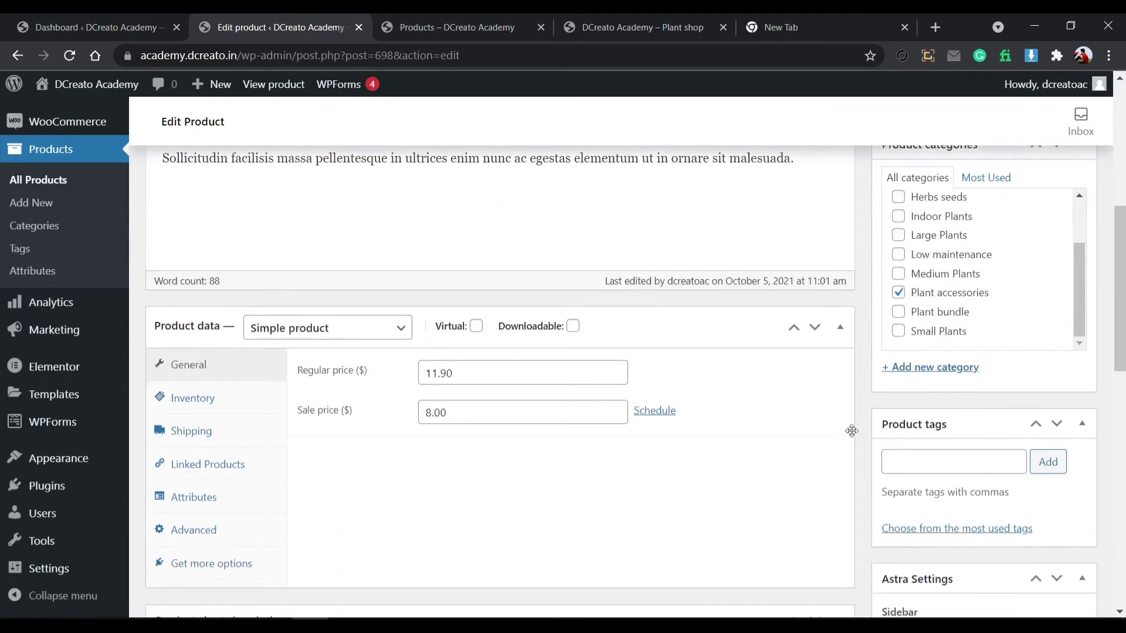
{"action": "scroll", "coordinate": [503, 383], "scroll_direction": "up", "scroll_amount": 5}
{"action": "scroll", "coordinate": [503, 384], "scroll_direction": "down", "scroll_amount": 2}
{"action": "scroll", "coordinate": [503, 384], "scroll_direction": "up", "scroll_amount": 4}
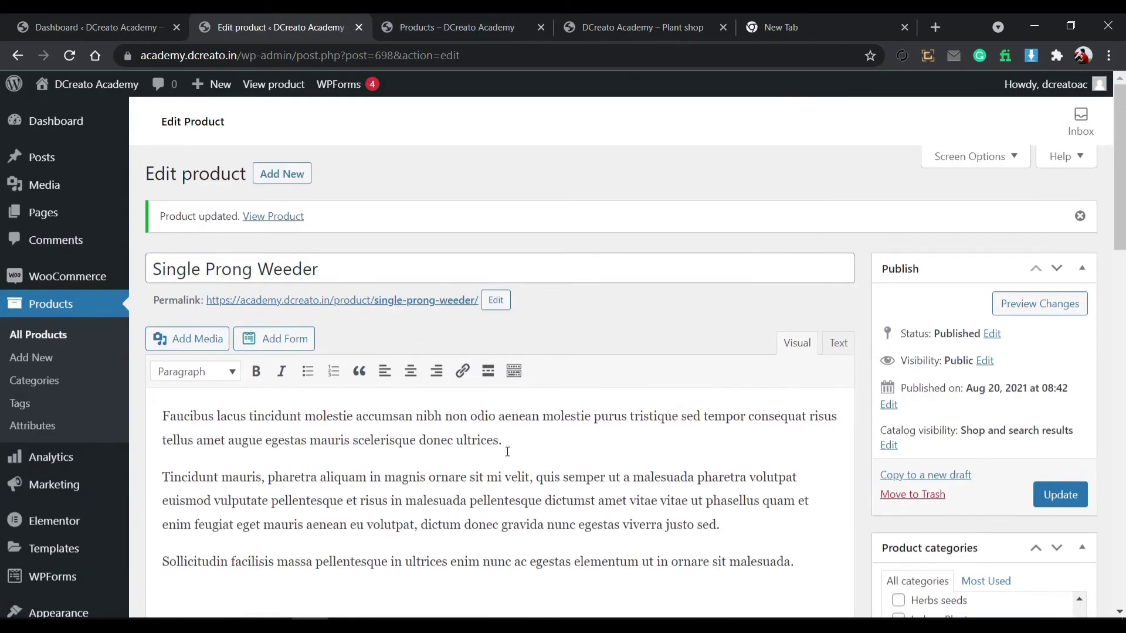
{"action": "left_click", "coordinate": [358, 28]}
{"action": "scroll", "coordinate": [381, 319], "scroll_direction": "up", "scroll_amount": 10}
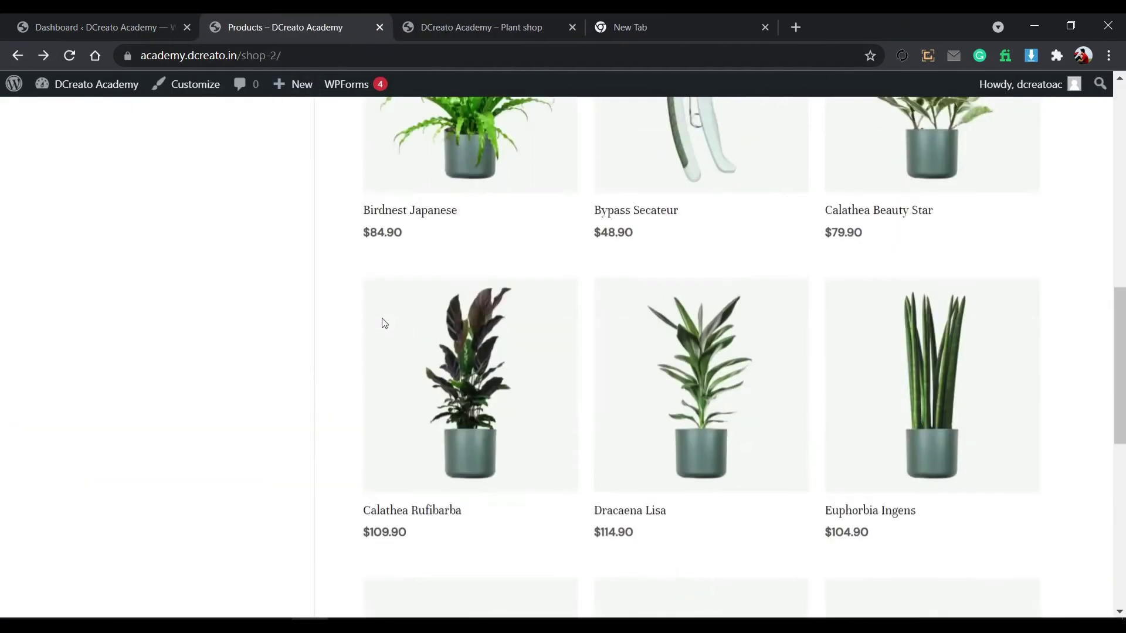
Browse from the home page to the Plants shop and look through the Alocasia Regal Shield product page.
{"action": "left_click", "coordinate": [799, 136]}
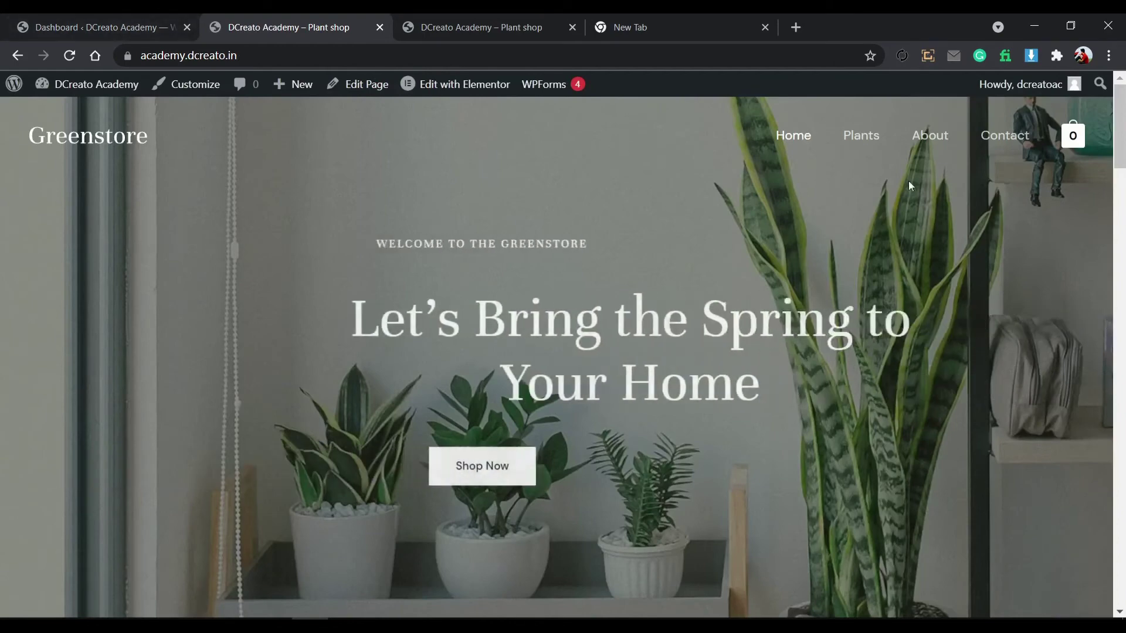
{"action": "left_click", "coordinate": [863, 136]}
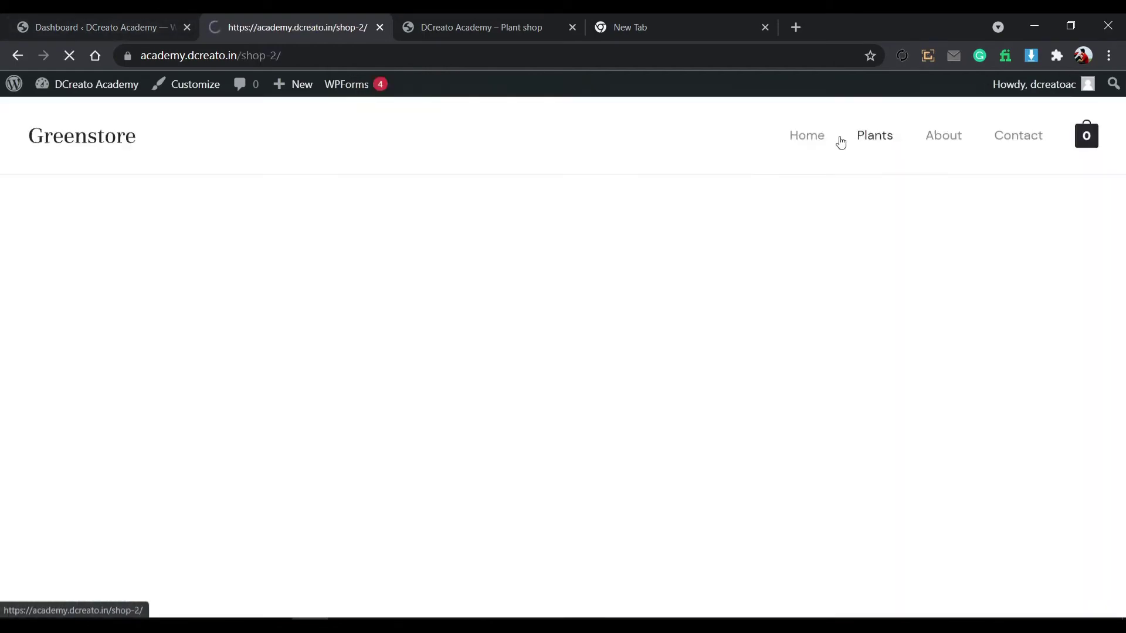
{"action": "scroll", "coordinate": [516, 313], "scroll_direction": "down", "scroll_amount": 5}
{"action": "scroll", "coordinate": [920, 273], "scroll_direction": "up", "scroll_amount": 5}
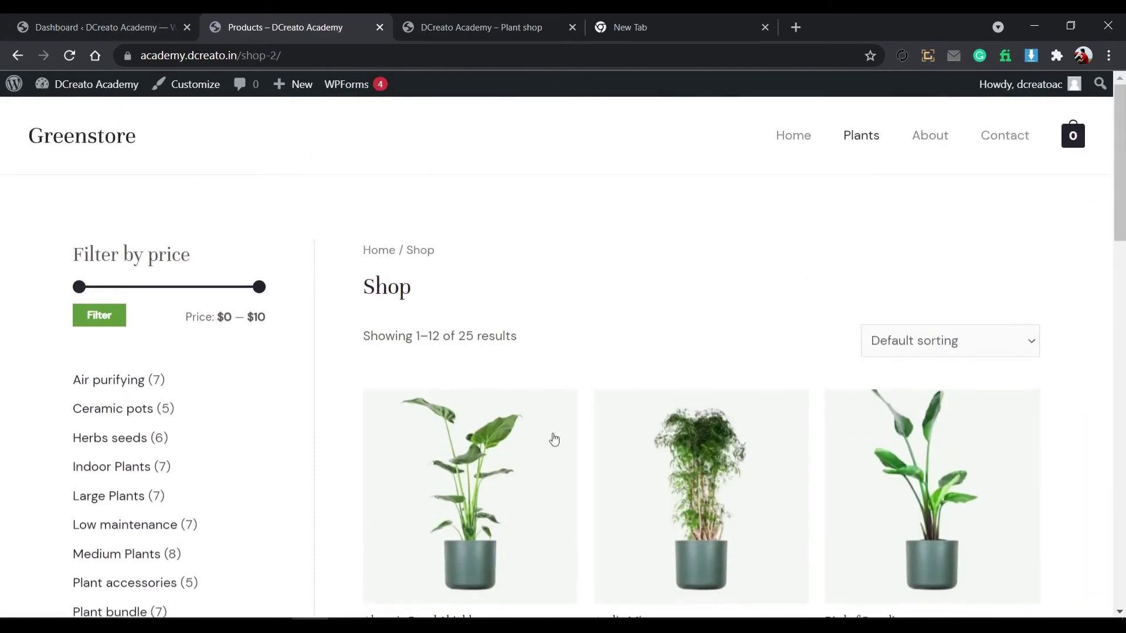
{"action": "left_click", "coordinate": [550, 469]}
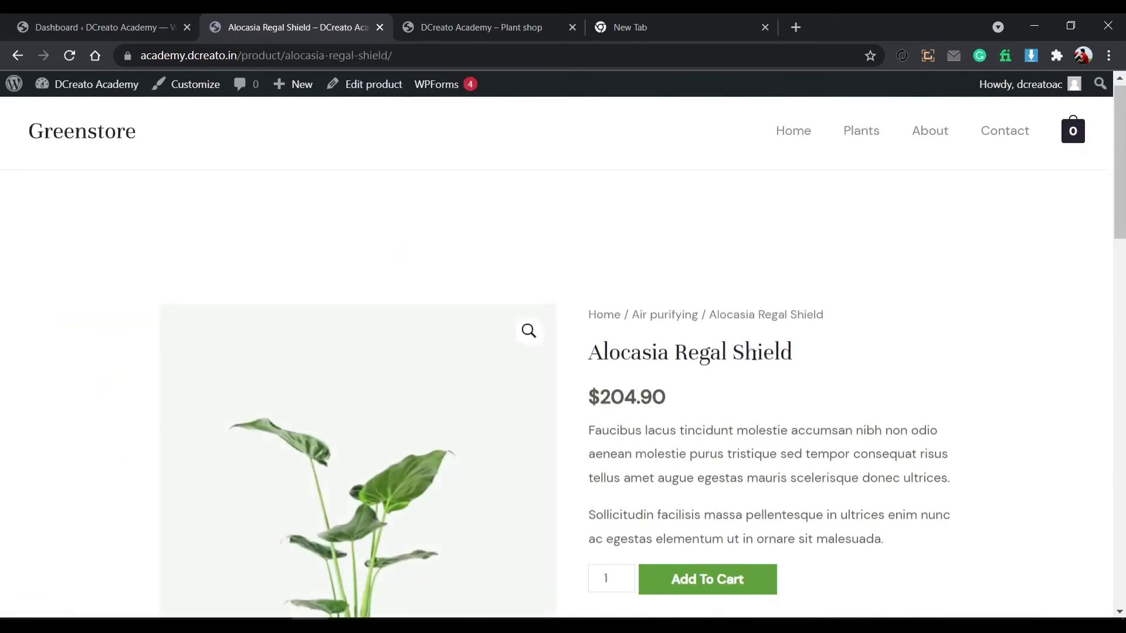
{"action": "scroll", "coordinate": [641, 339], "scroll_direction": "down", "scroll_amount": 4}
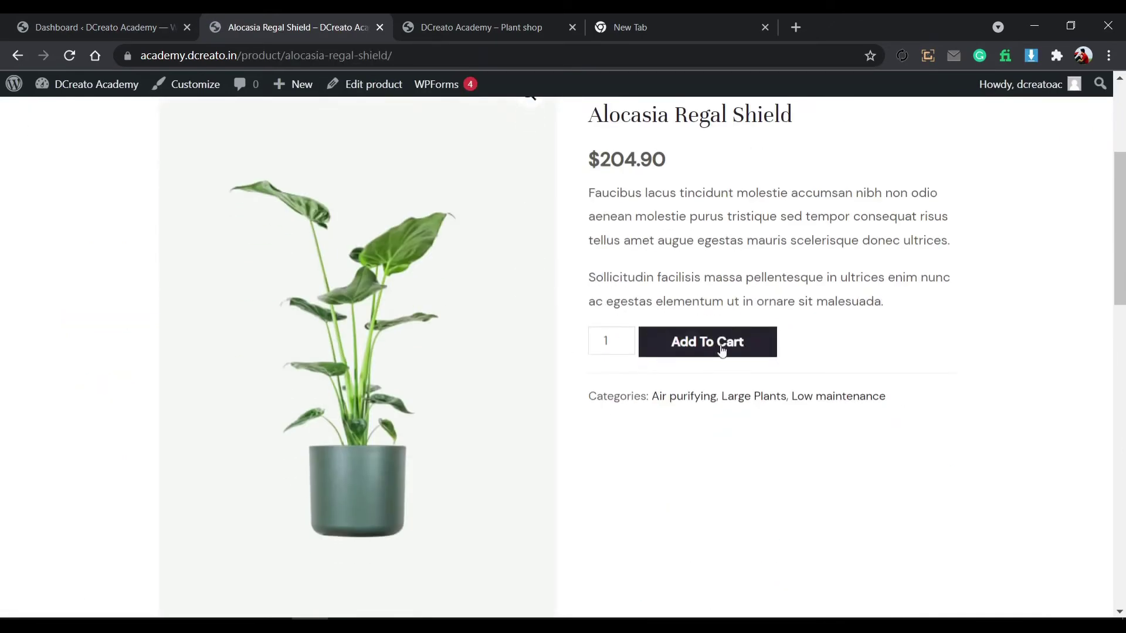
{"action": "scroll", "coordinate": [512, 369], "scroll_direction": "up", "scroll_amount": 4}
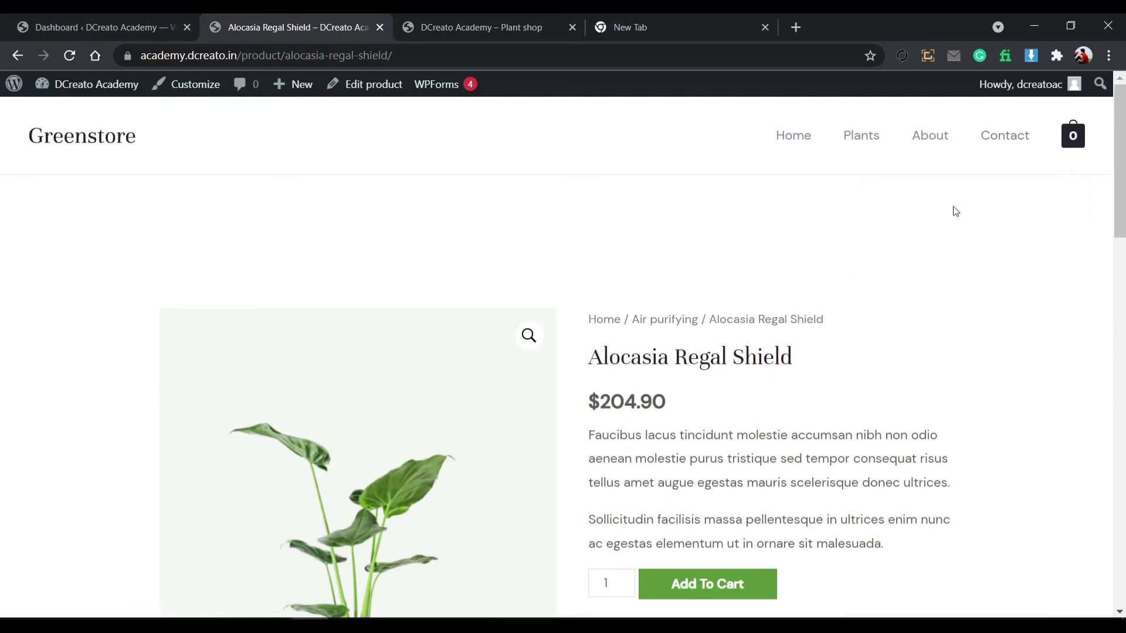
Review the site's Contact page and open it for editing in Elementor.
{"action": "left_click", "coordinate": [999, 143]}
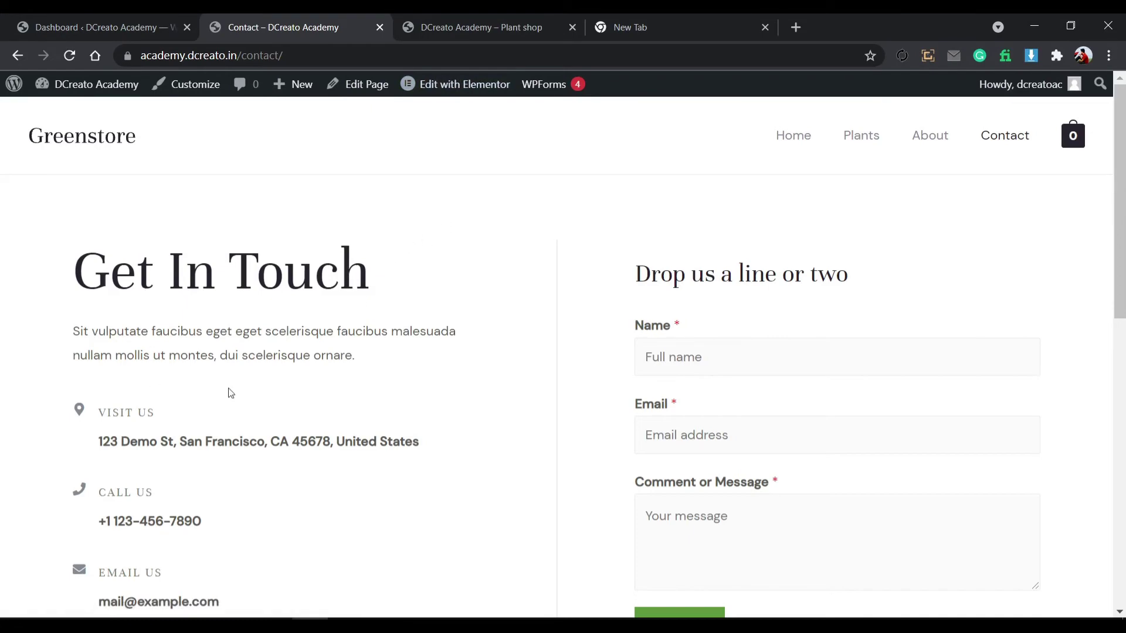
{"action": "scroll", "coordinate": [319, 433], "scroll_direction": "down", "scroll_amount": 7}
{"action": "scroll", "coordinate": [330, 435], "scroll_direction": "up", "scroll_amount": 7}
{"action": "middle_click", "coordinate": [457, 91]}
{"action": "left_click_drag", "start_coordinate": [427, 13], "coordinate": [293, 17]}
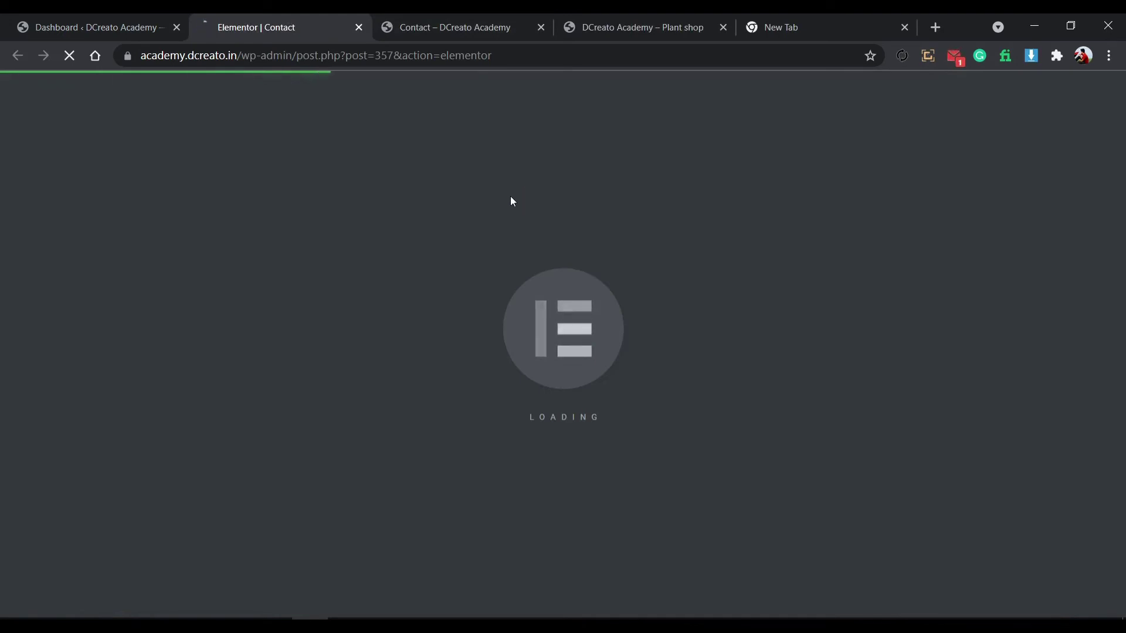
{"action": "left_click", "coordinate": [593, 18]}
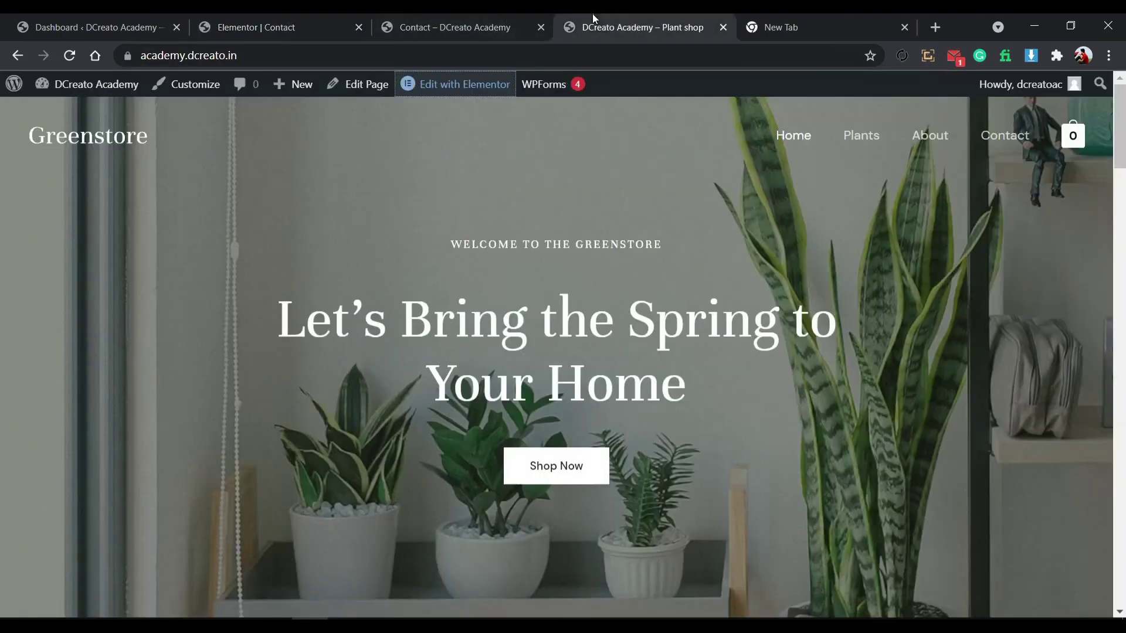
{"action": "left_click", "coordinate": [427, 19]}
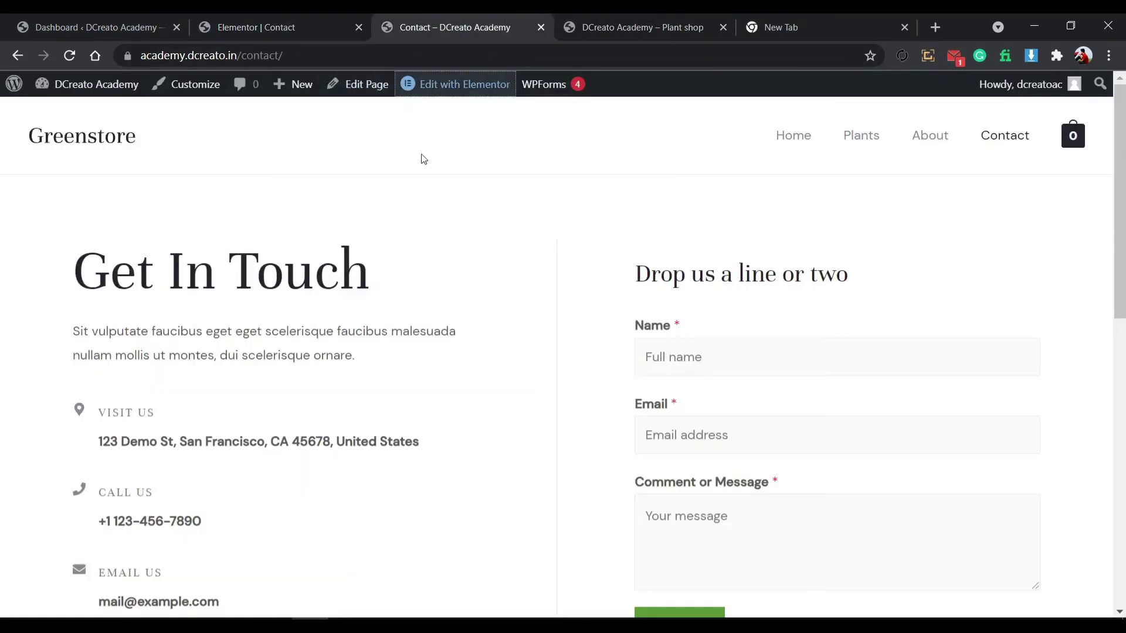
{"action": "left_click", "coordinate": [296, 18]}
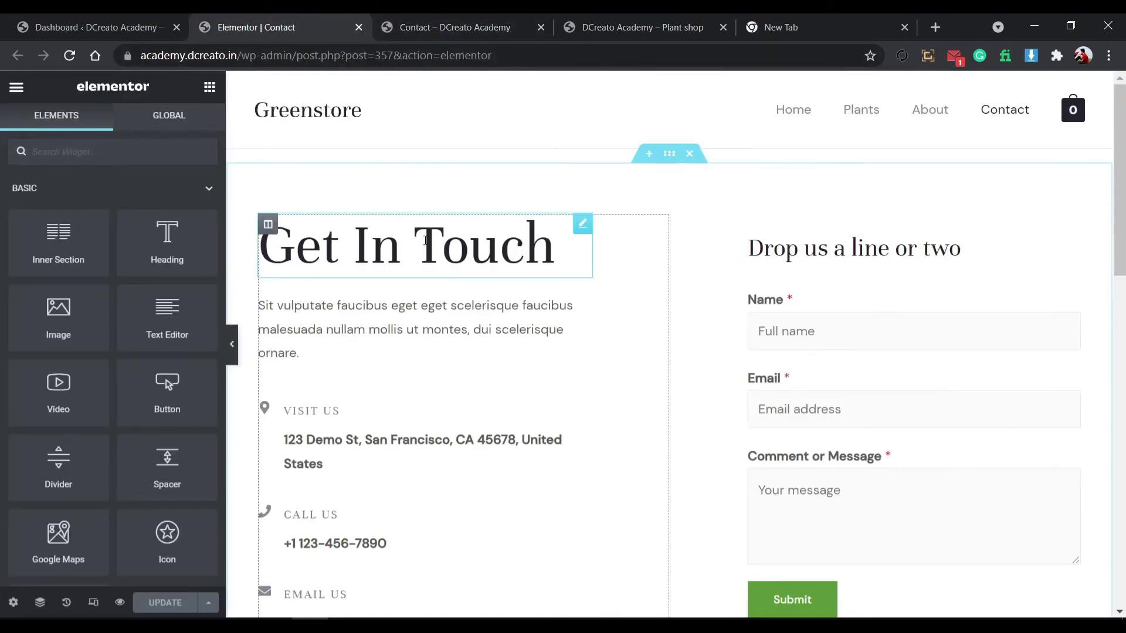
Set the text color of the "Get In Touch" heading to the global Theme Color 2.
{"action": "left_click", "coordinate": [425, 240]}
{"action": "left_click", "coordinate": [113, 137]}
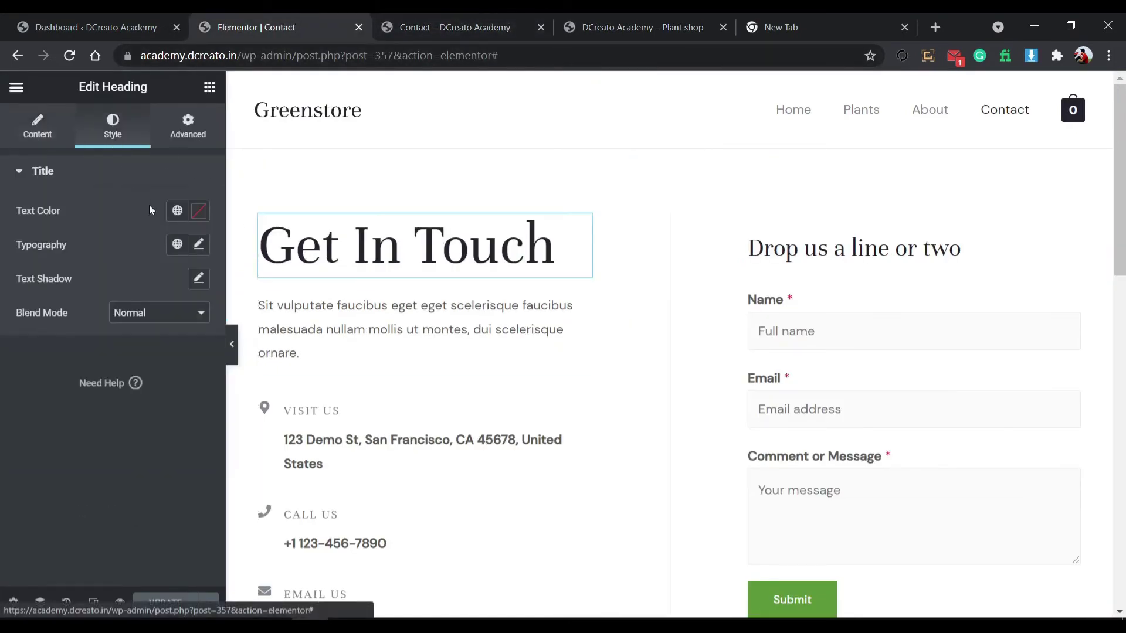
{"action": "left_click", "coordinate": [177, 210]}
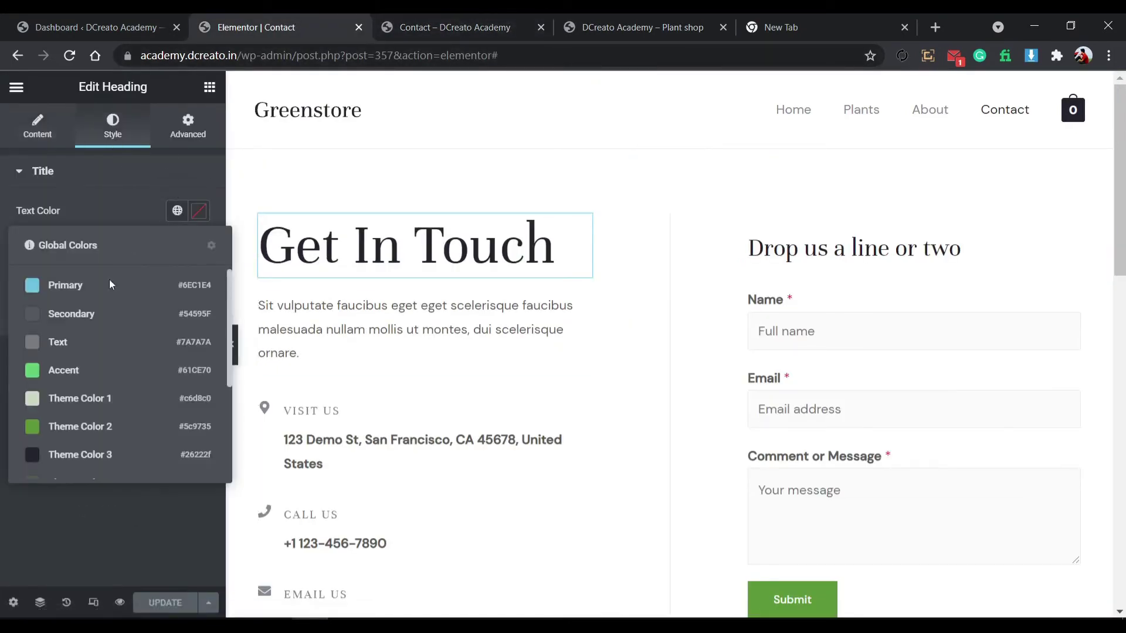
{"action": "left_click", "coordinate": [101, 428]}
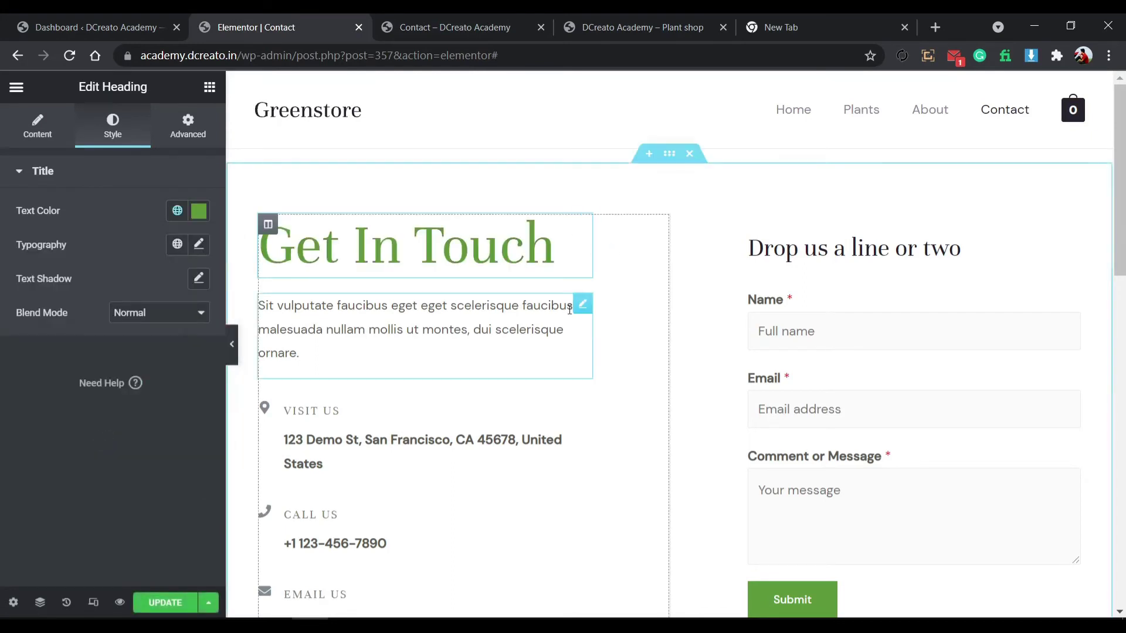
Set the text color of the "Drop us a line or two" heading to the global Theme Color 2.
{"action": "left_click", "coordinate": [825, 252]}
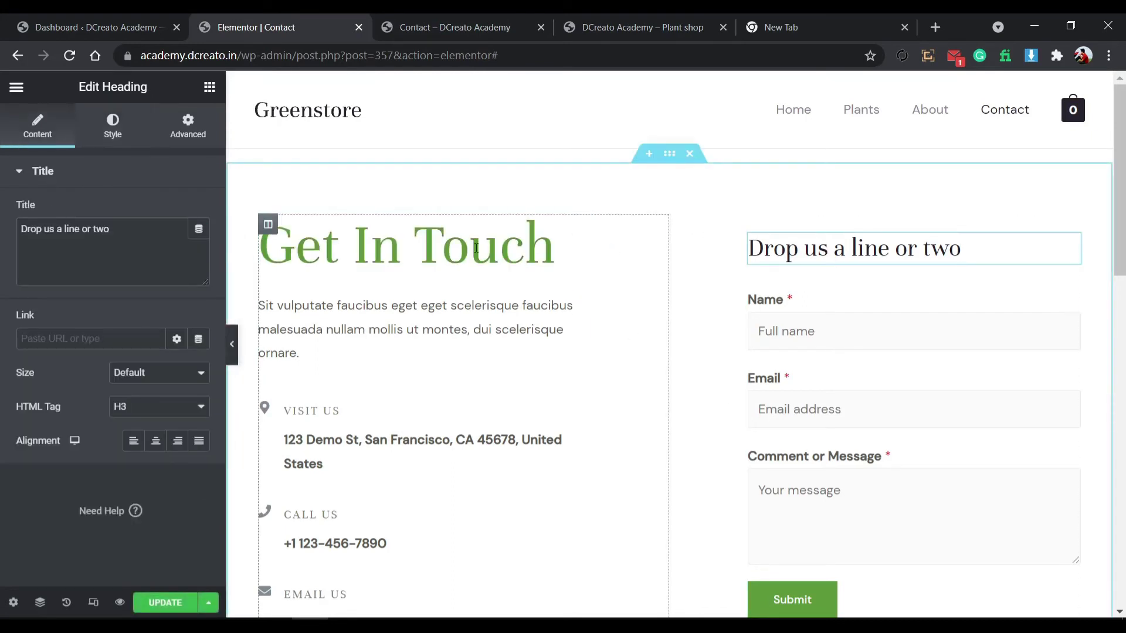
{"action": "left_click", "coordinate": [112, 124]}
{"action": "left_click", "coordinate": [177, 210]}
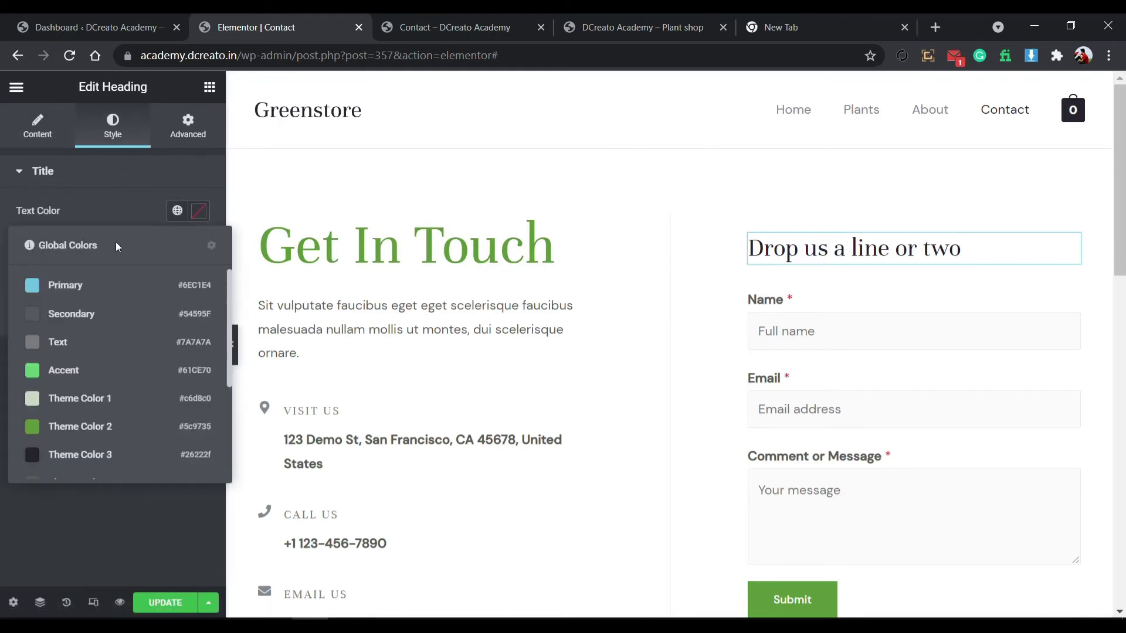
{"action": "left_click", "coordinate": [101, 426]}
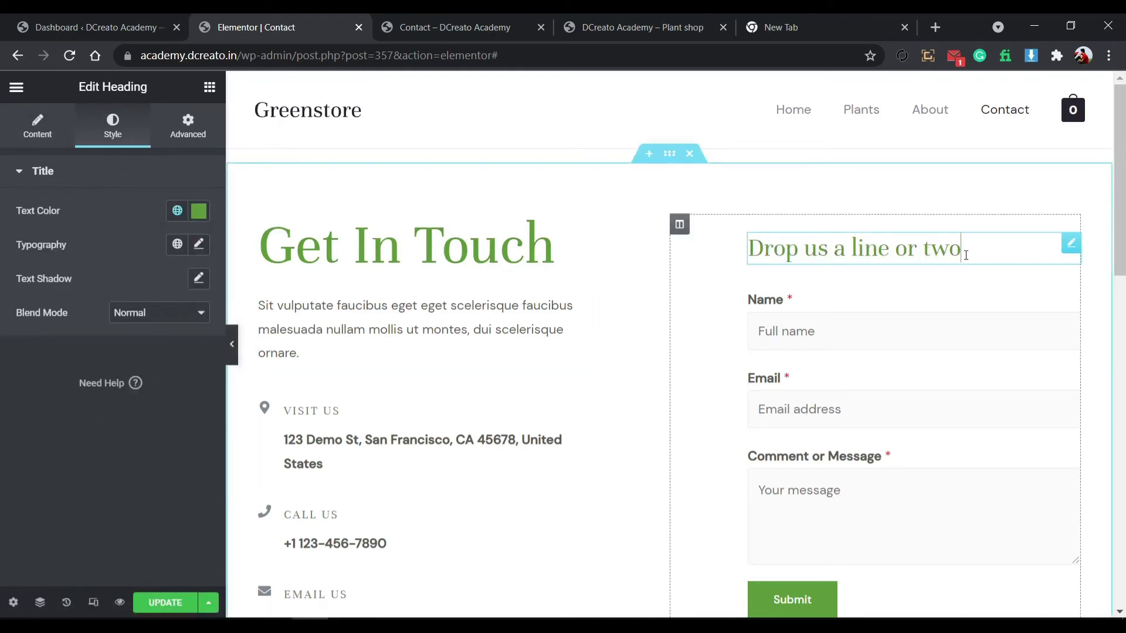
Change the title of the heading above the contact form to "Contact Us".
{"action": "left_click", "coordinate": [38, 124]}
{"action": "triple_click", "coordinate": [131, 241]}
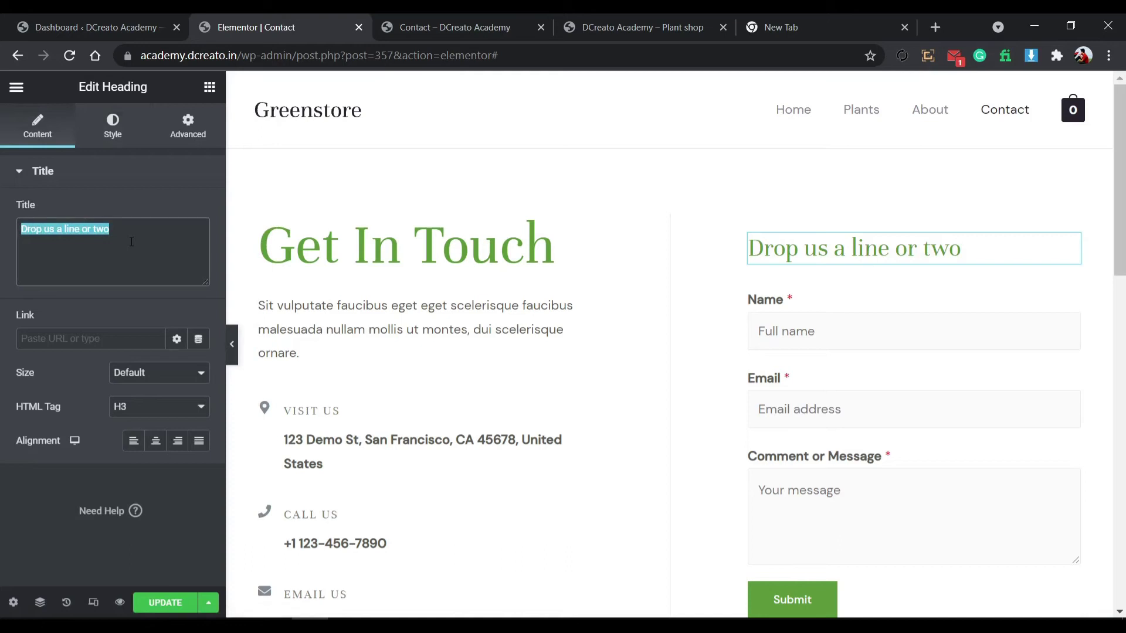
{"action": "type", "text": "Com"}
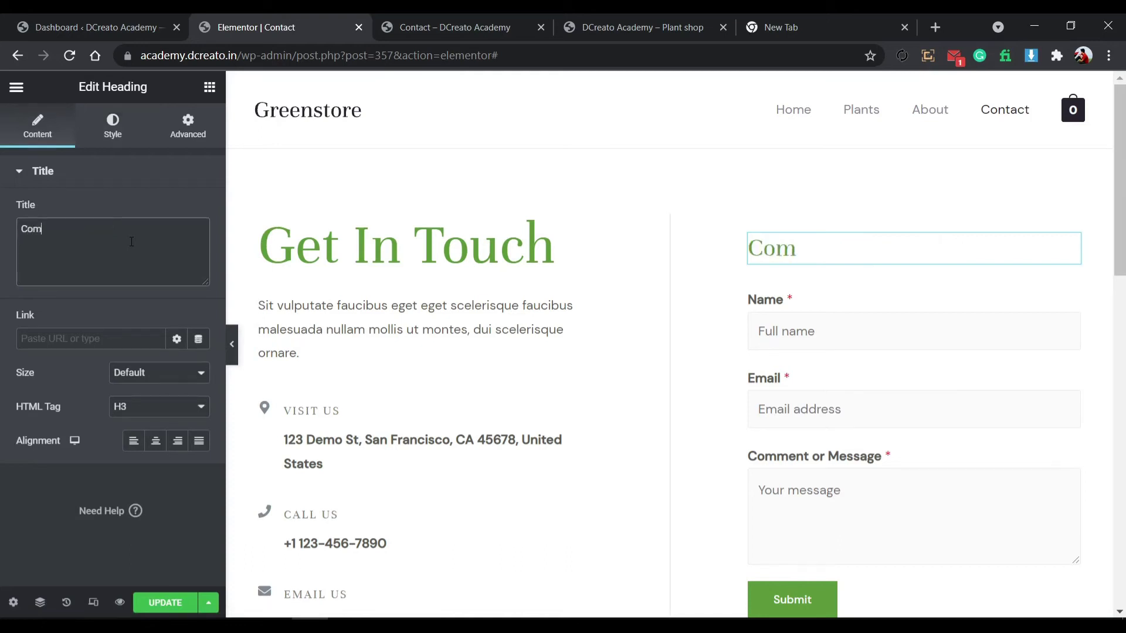
{"action": "key", "text": "BackSpace"}
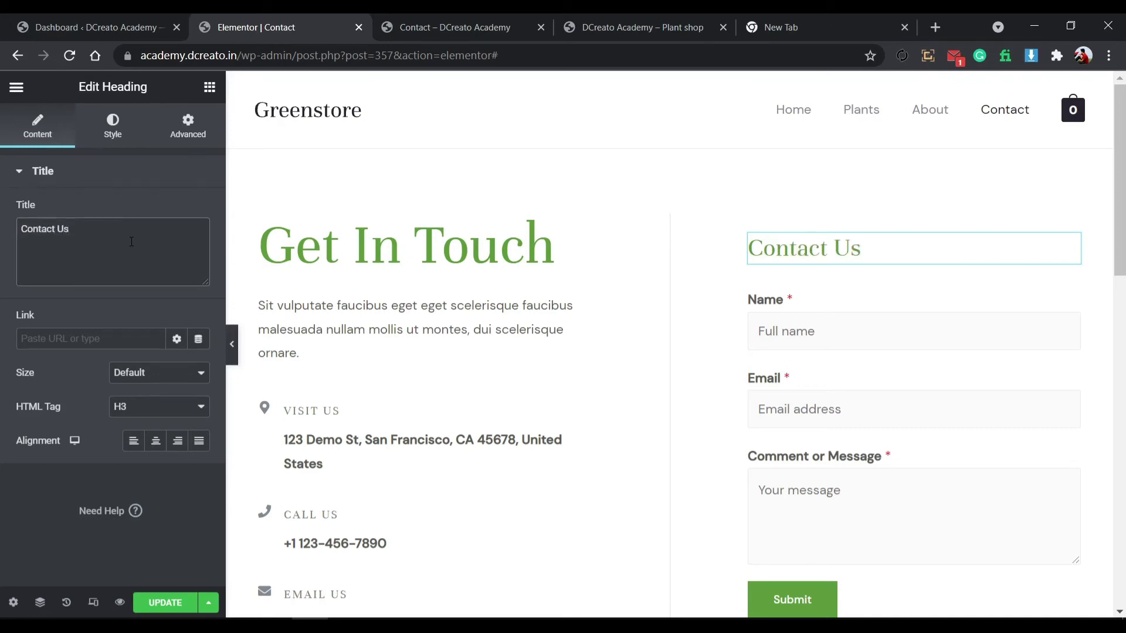
Review the Contact page's details and form, and check the WPForms options in the WordPress dashboard.
{"action": "scroll", "coordinate": [809, 456], "scroll_direction": "down", "scroll_amount": 3}
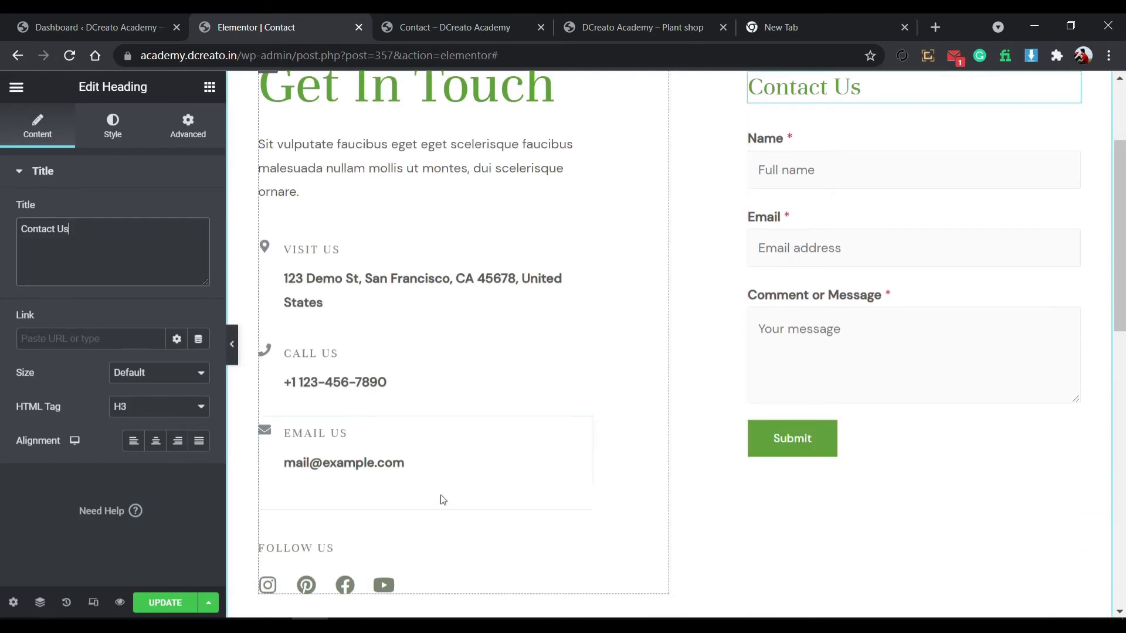
{"action": "scroll", "coordinate": [774, 395], "scroll_direction": "up", "scroll_amount": 3}
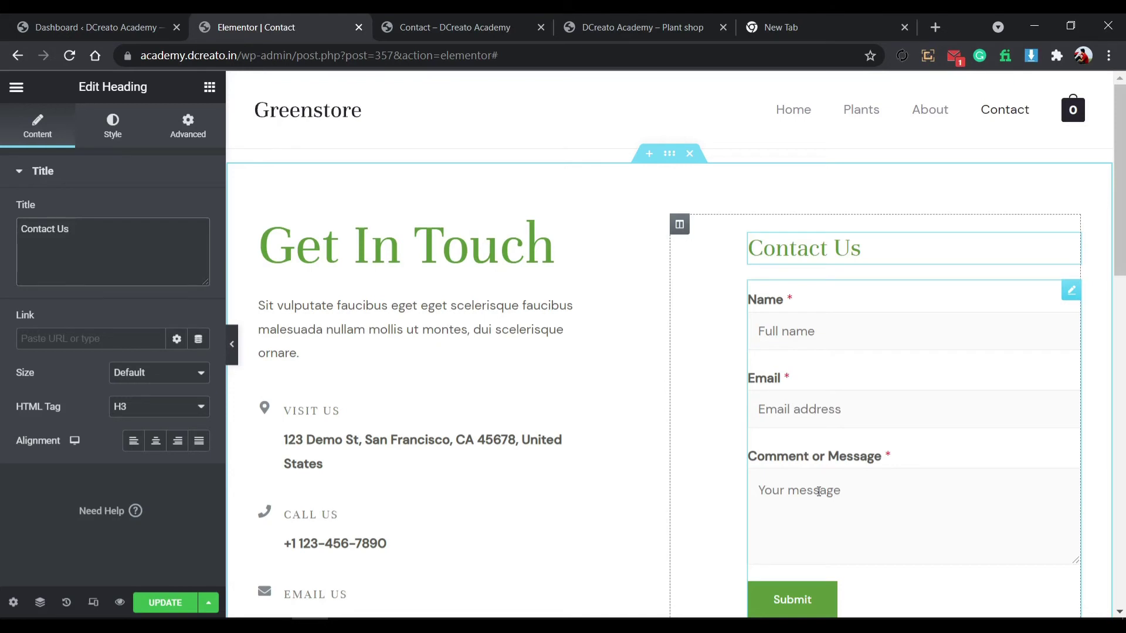
{"action": "left_click", "coordinate": [94, 27]}
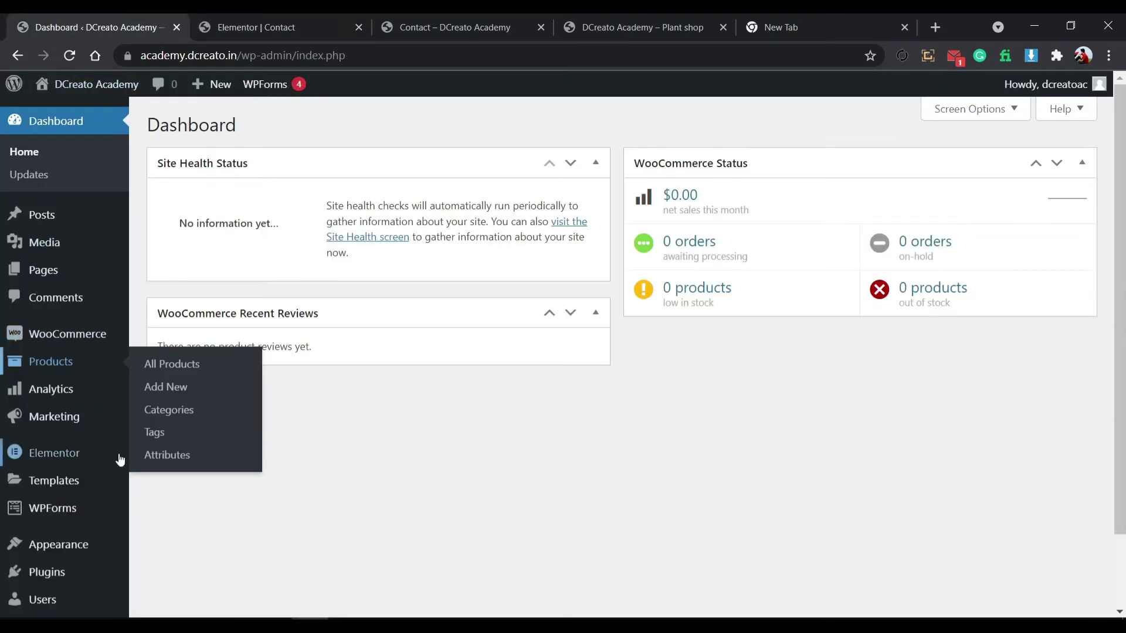
{"action": "scroll", "coordinate": [215, 520], "scroll_direction": "down", "scroll_amount": 1}
{"action": "scroll", "coordinate": [215, 520], "scroll_direction": "down", "scroll_amount": 1}
{"action": "mouse_move", "coordinate": [87, 430]}
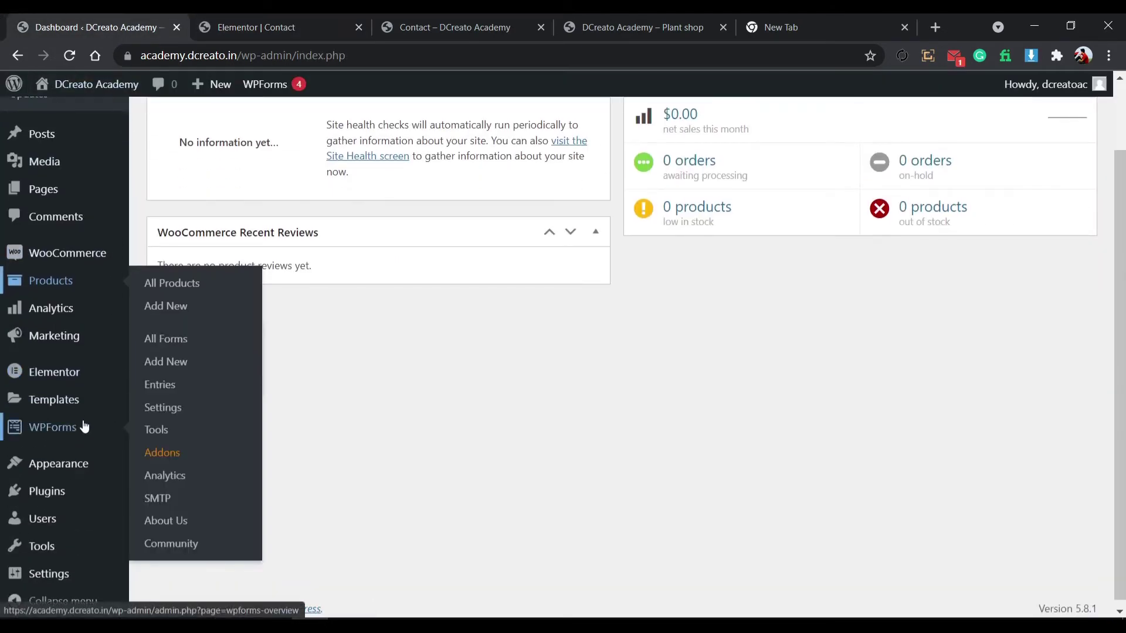
{"action": "scroll", "coordinate": [341, 432], "scroll_direction": "up", "scroll_amount": 3}
{"action": "left_click", "coordinate": [258, 27]}
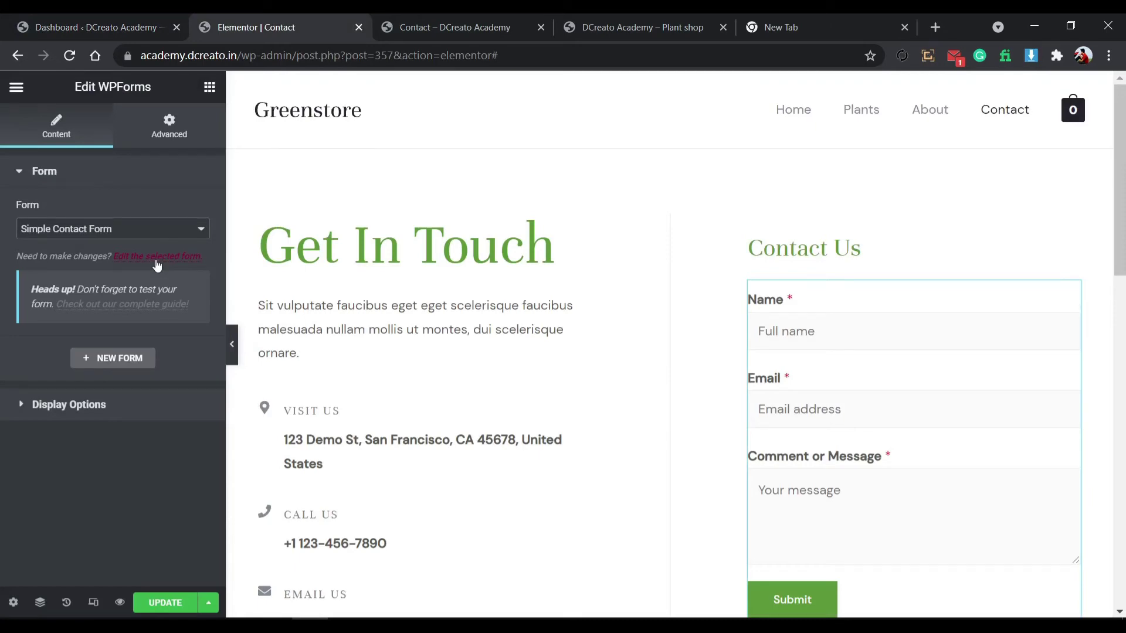
Set the primary color of the Visit Us location icon to the global Accent color.
{"action": "scroll", "coordinate": [490, 510], "scroll_direction": "down", "scroll_amount": 4}
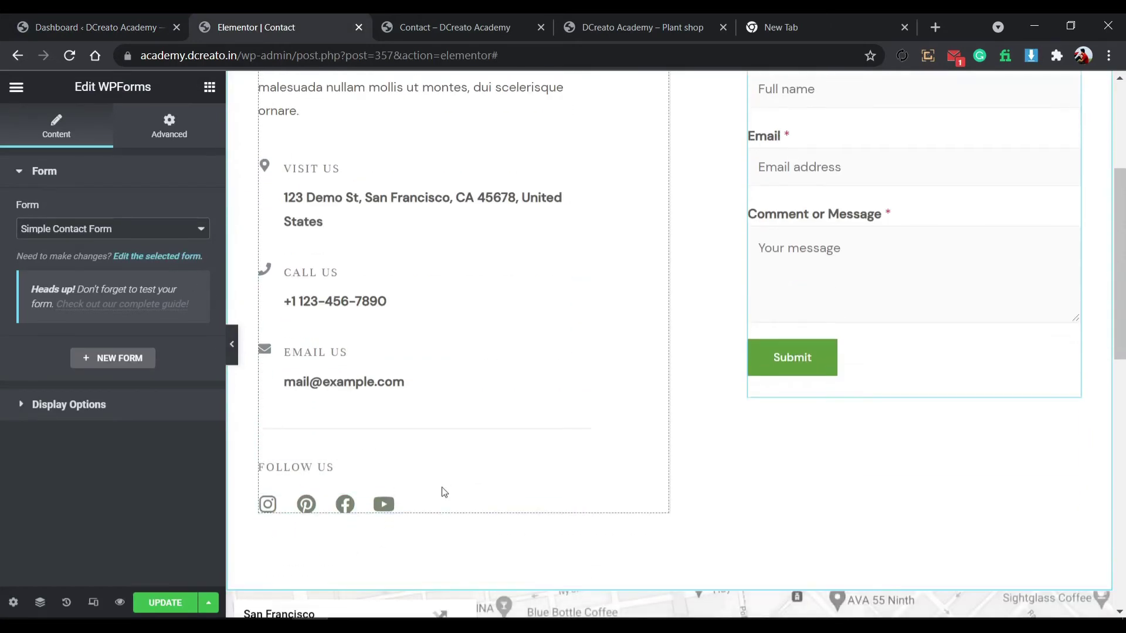
{"action": "left_click", "coordinate": [270, 182]}
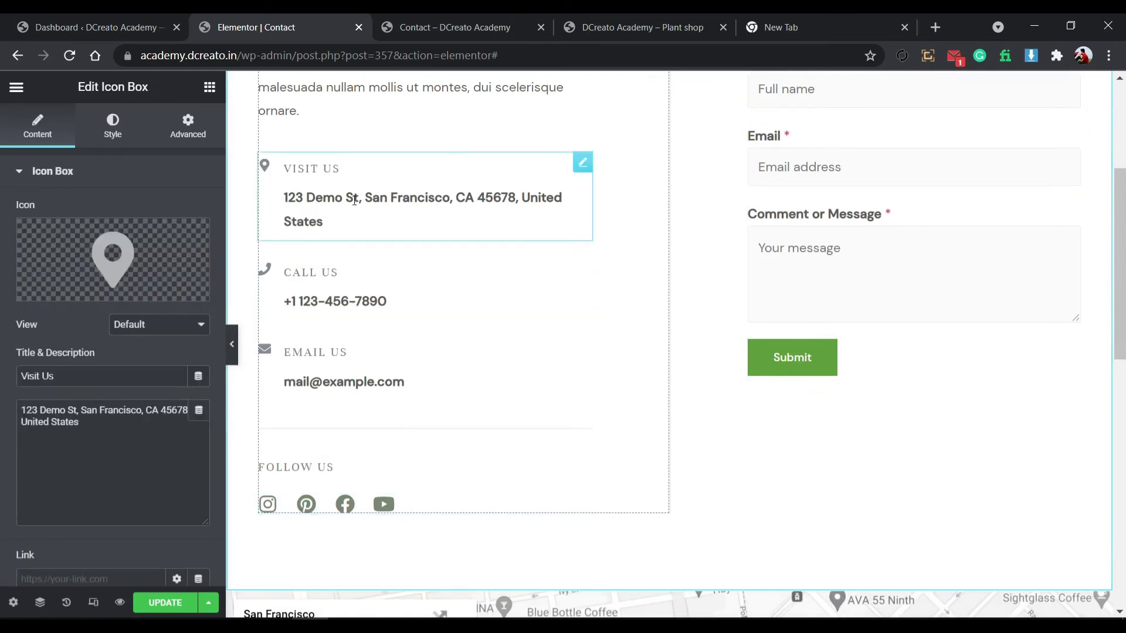
{"action": "left_click", "coordinate": [121, 129]}
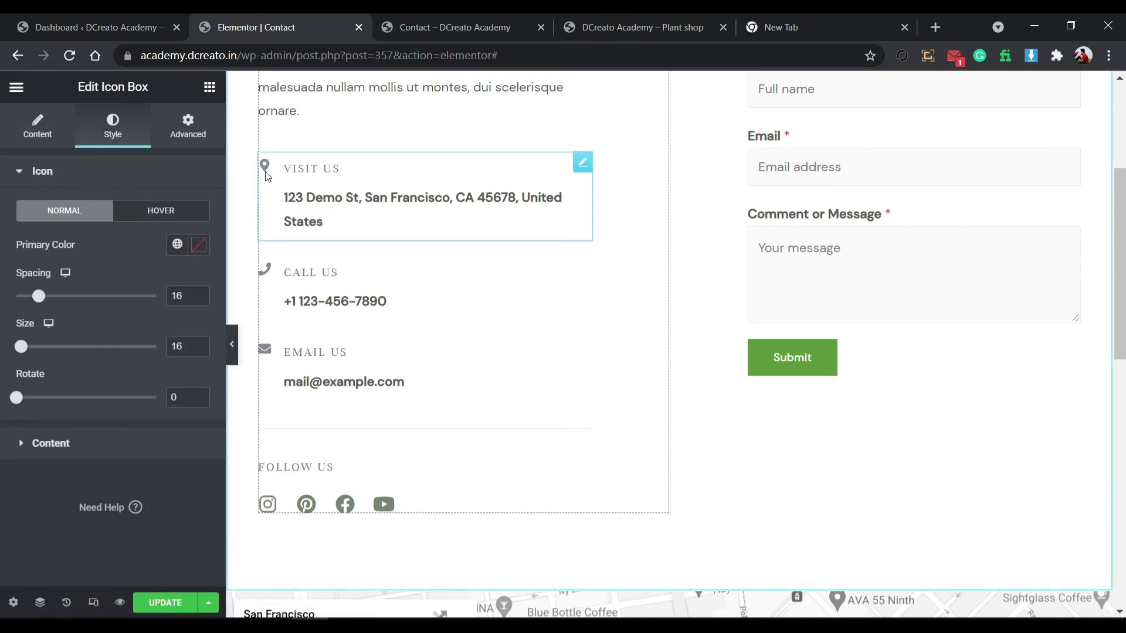
{"action": "left_click", "coordinate": [176, 244]}
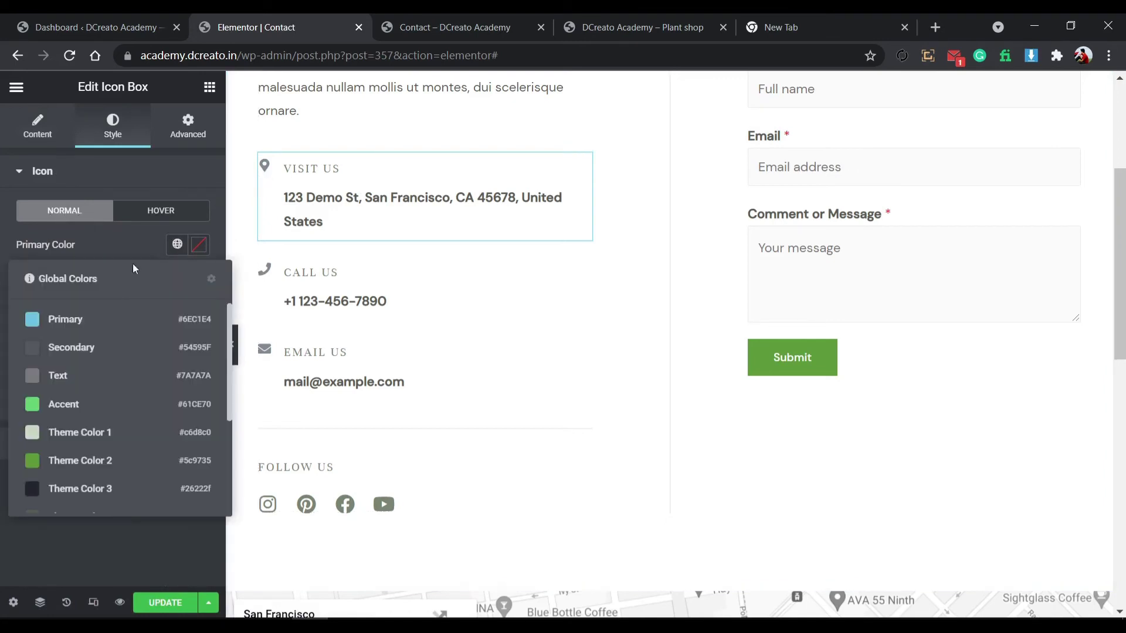
{"action": "left_click", "coordinate": [117, 411]}
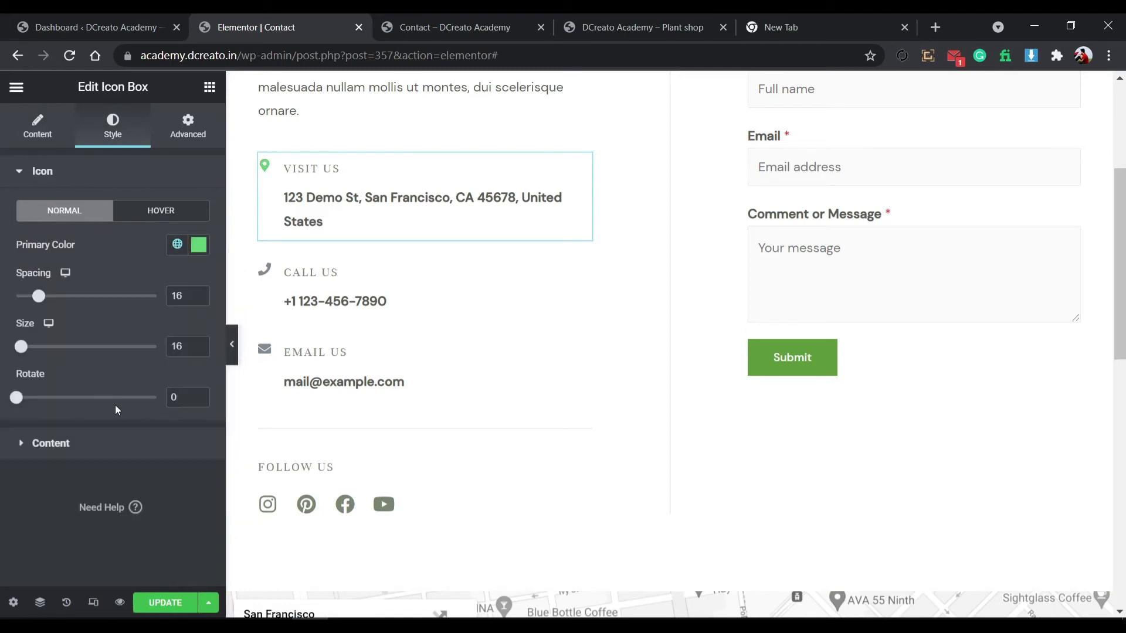
Set the primary color of the Call Us phone icon to the global Accent color.
{"action": "left_click", "coordinate": [264, 271]}
{"action": "left_click", "coordinate": [112, 126]}
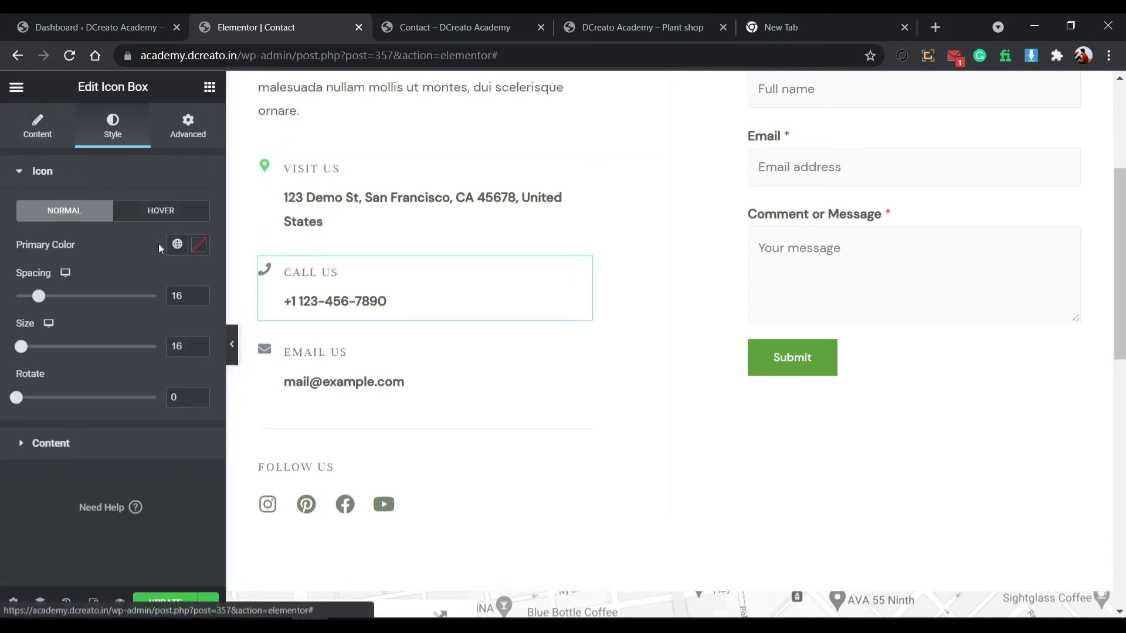
{"action": "left_click", "coordinate": [177, 243]}
{"action": "left_click", "coordinate": [119, 414]}
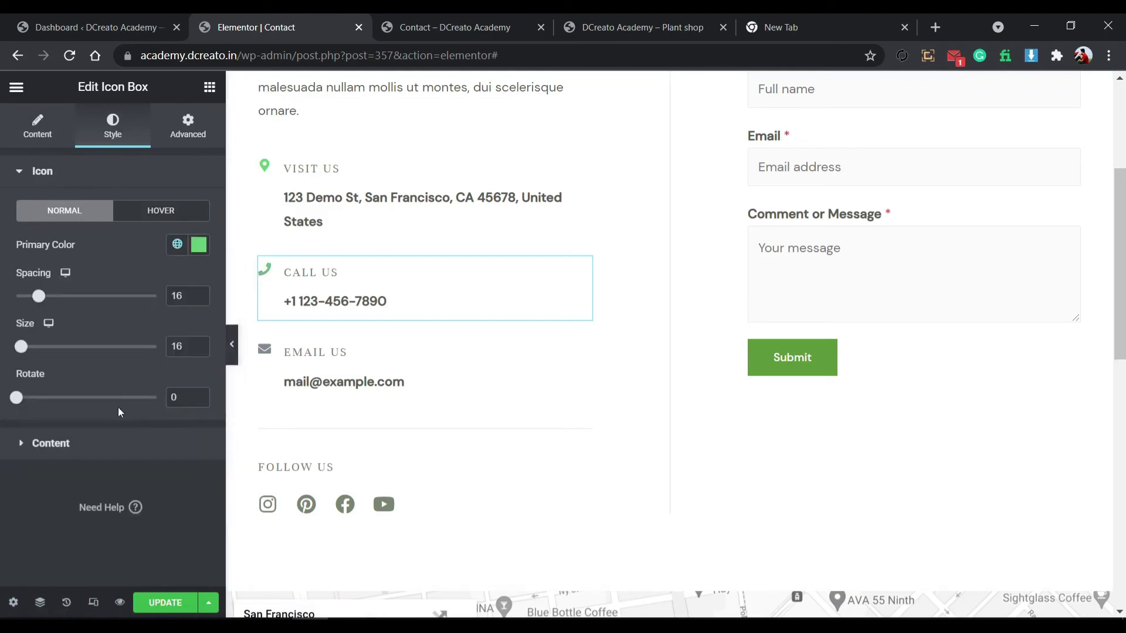
Set the primary color of the Email Us envelope icon to the global Accent color.
{"action": "left_click", "coordinate": [264, 348]}
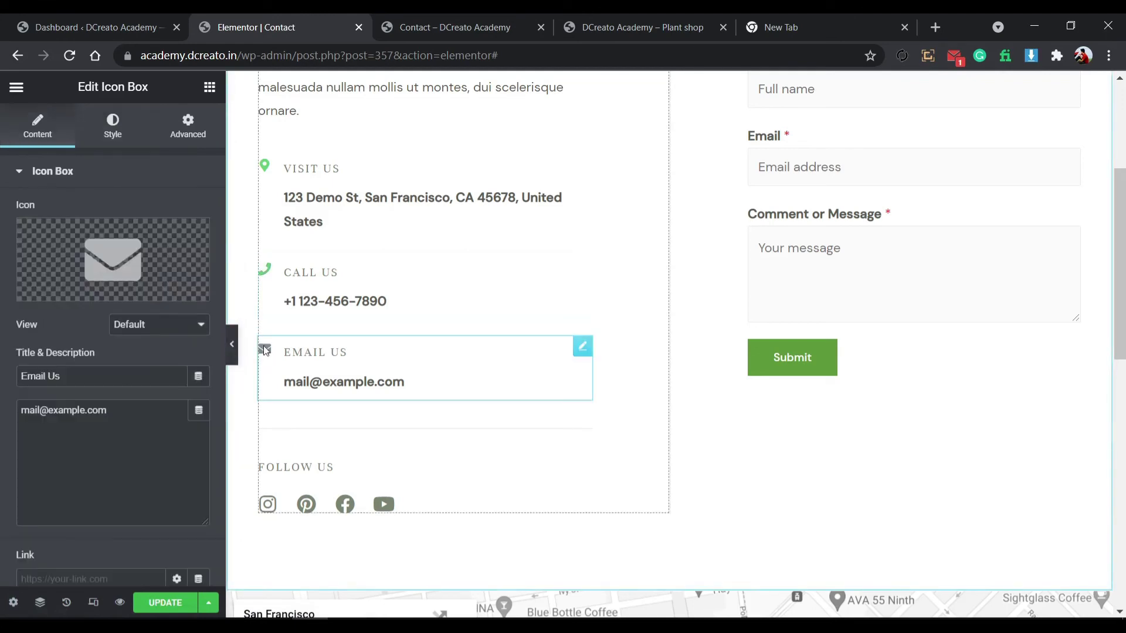
{"action": "left_click", "coordinate": [112, 125]}
{"action": "left_click", "coordinate": [176, 244]}
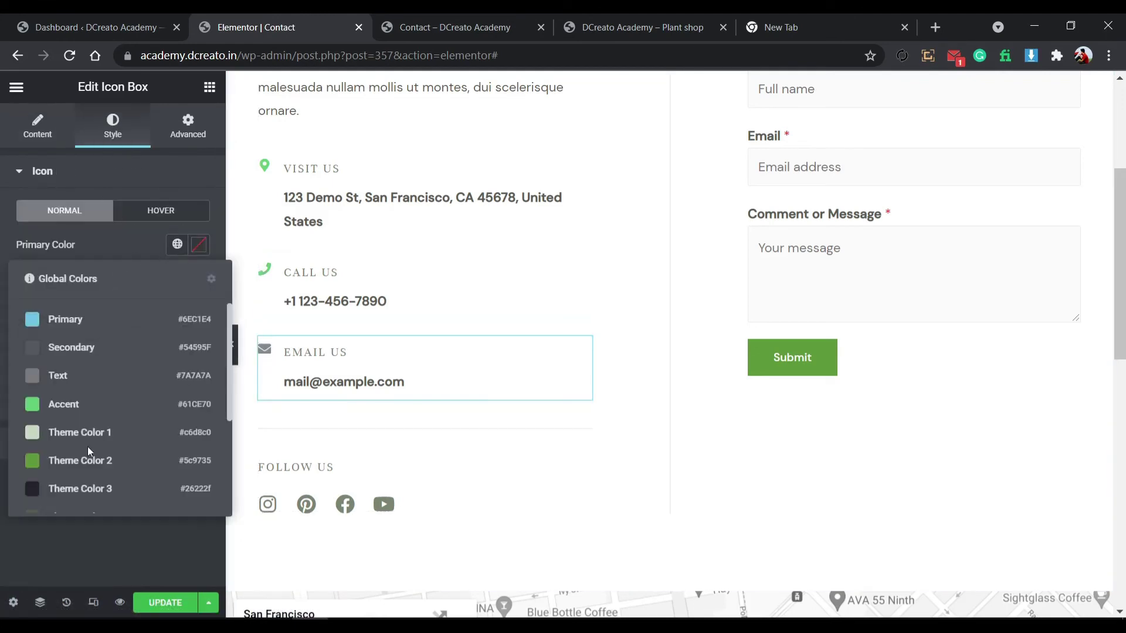
{"action": "left_click", "coordinate": [92, 403]}
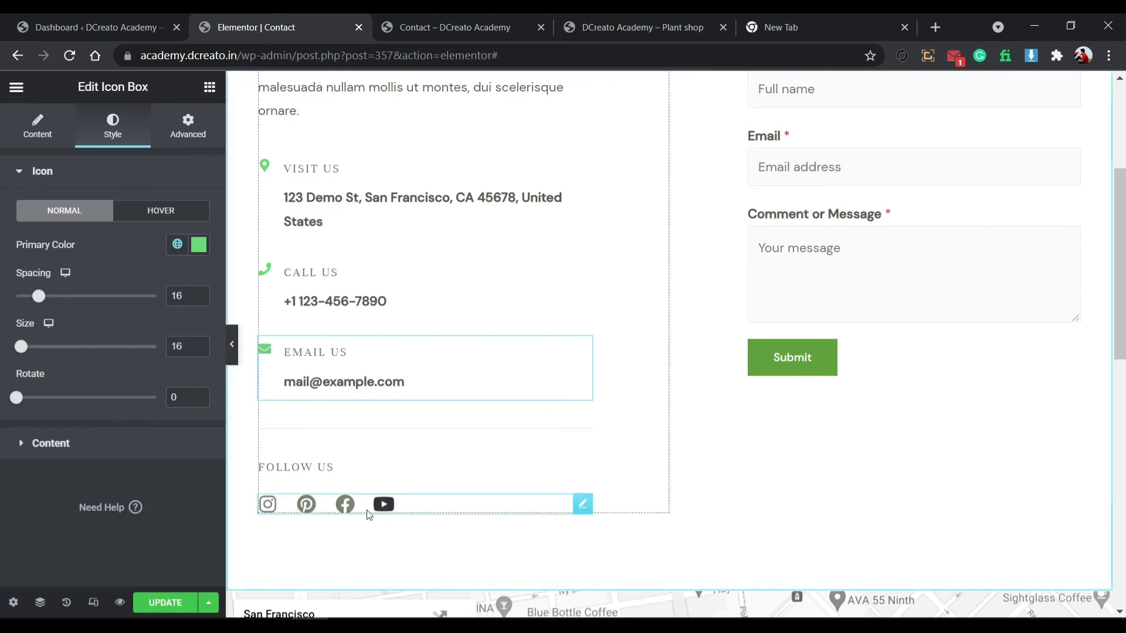
Set the hover secondary color of the Follow Us social icons to the global Theme Color 2 and update the page.
{"action": "left_click", "coordinate": [403, 508]}
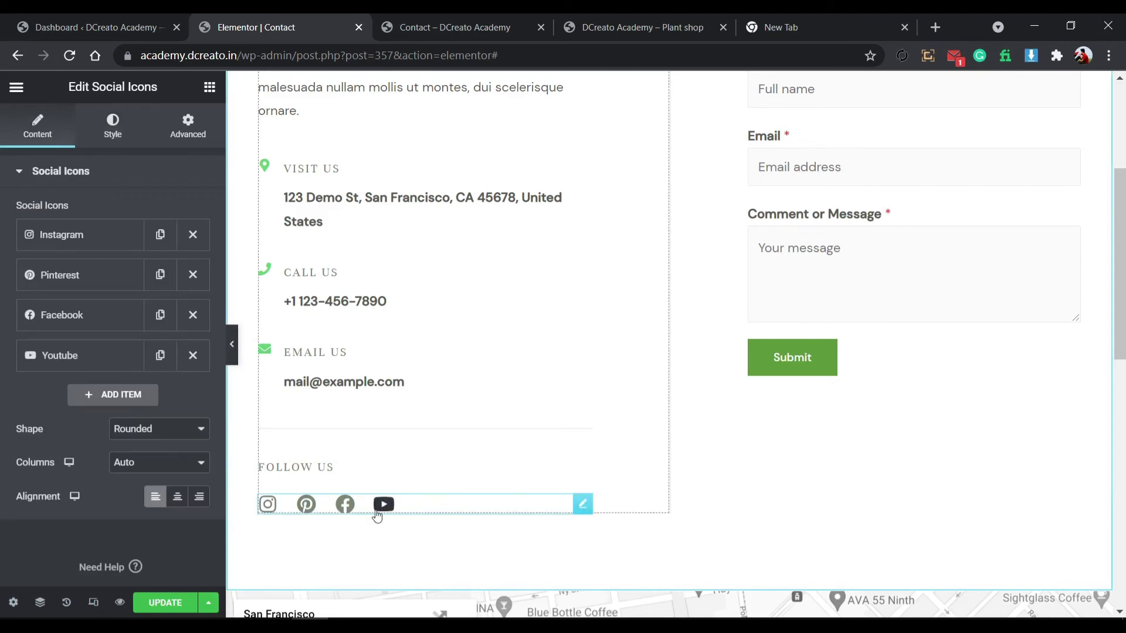
{"action": "left_click", "coordinate": [112, 126]}
{"action": "scroll", "coordinate": [121, 434], "scroll_direction": "down", "scroll_amount": 3}
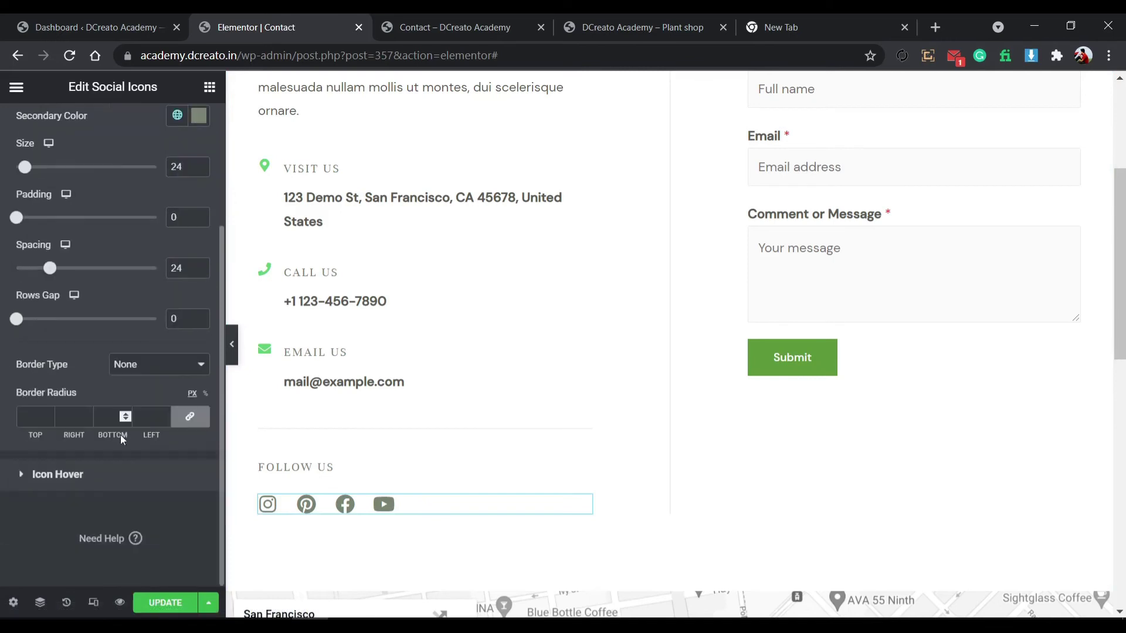
{"action": "left_click", "coordinate": [121, 471]}
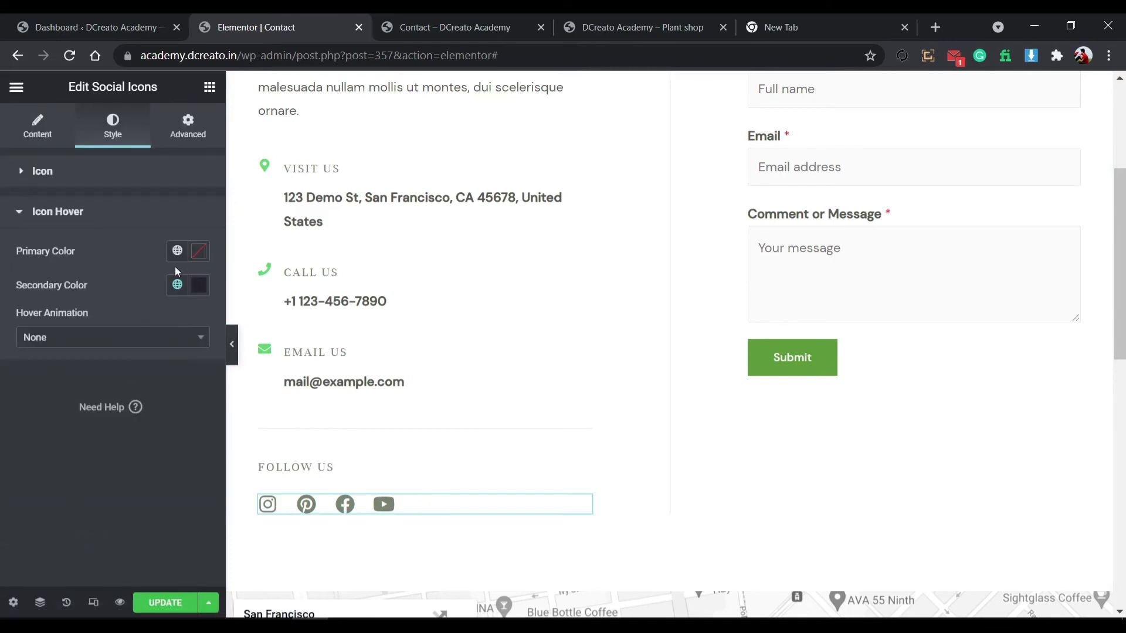
{"action": "left_click", "coordinate": [177, 284]}
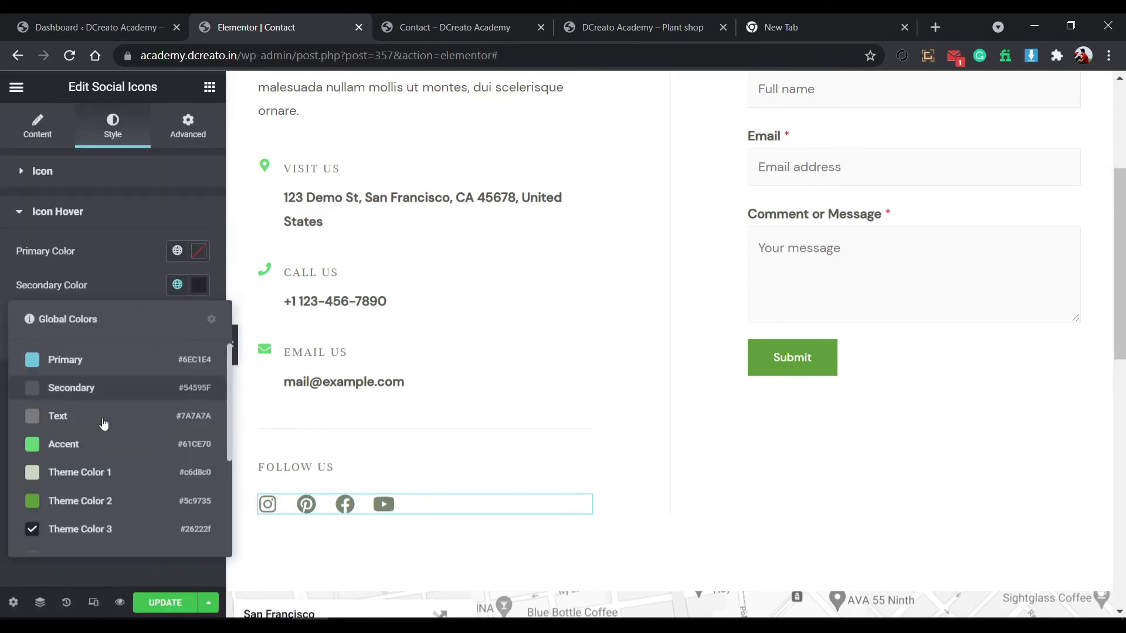
{"action": "left_click", "coordinate": [98, 500]}
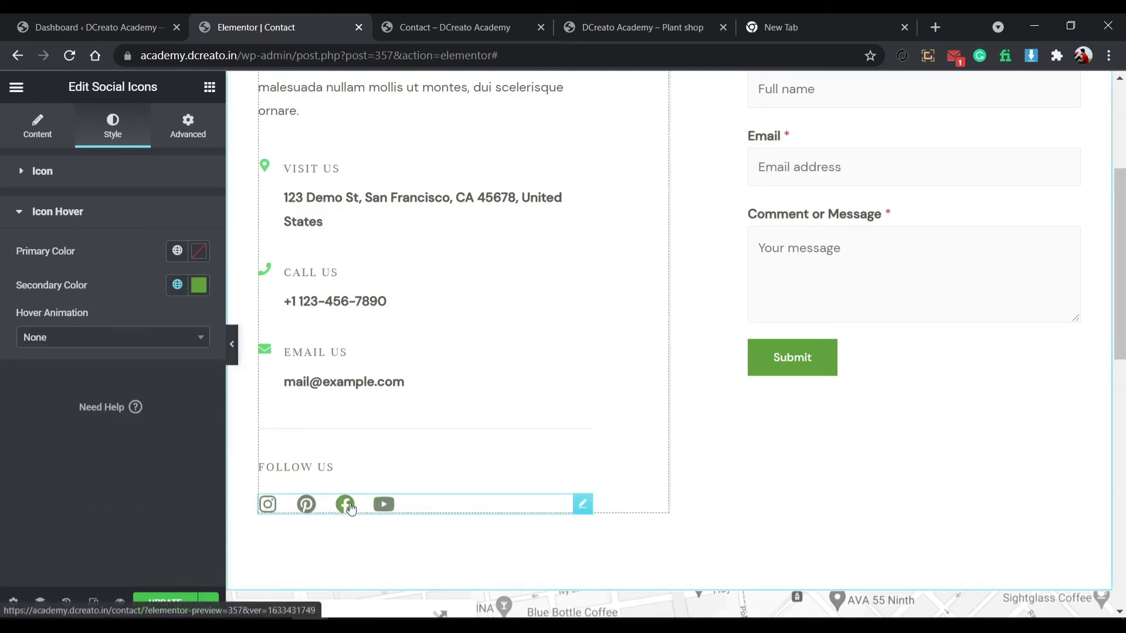
{"action": "left_click", "coordinate": [164, 602]}
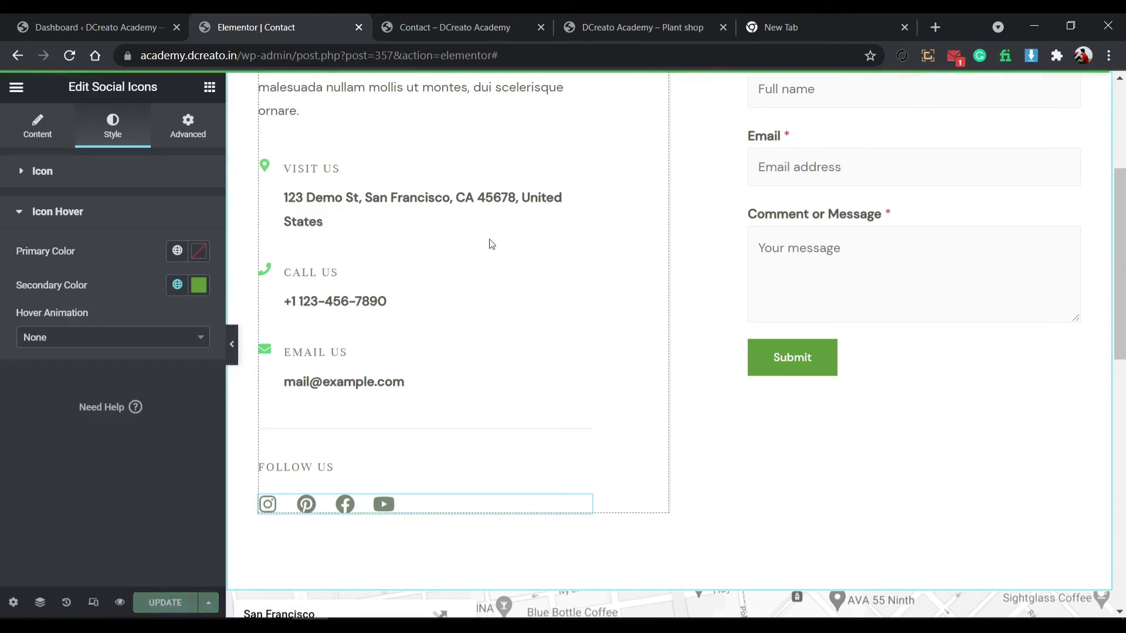
Reload the live Contact page and check the updated icon colors and form.
{"action": "left_click", "coordinate": [448, 13]}
{"action": "left_click", "coordinate": [69, 55]}
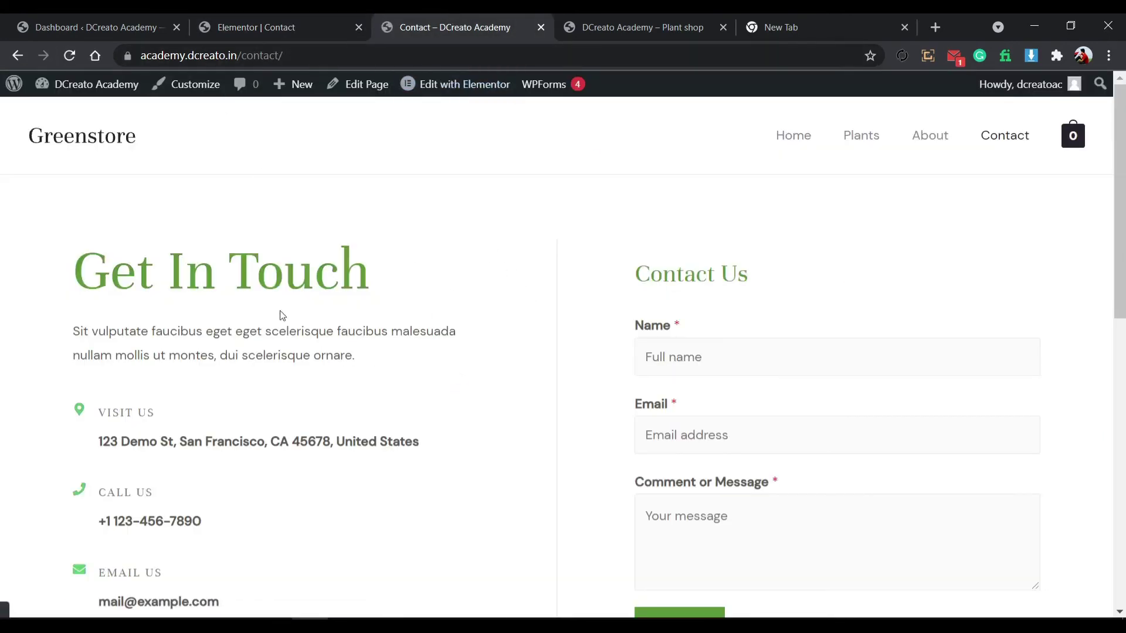
{"action": "scroll", "coordinate": [615, 311], "scroll_direction": "down", "scroll_amount": 9}
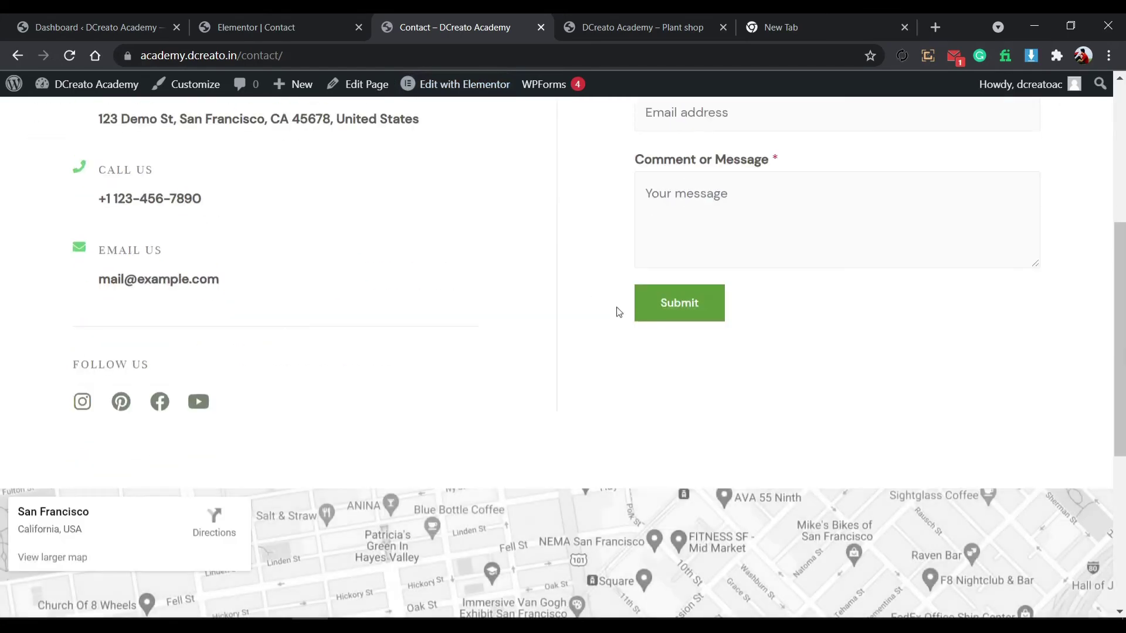
{"action": "scroll", "coordinate": [245, 451], "scroll_direction": "up", "scroll_amount": 5}
{"action": "scroll", "coordinate": [245, 450], "scroll_direction": "up", "scroll_amount": 4}
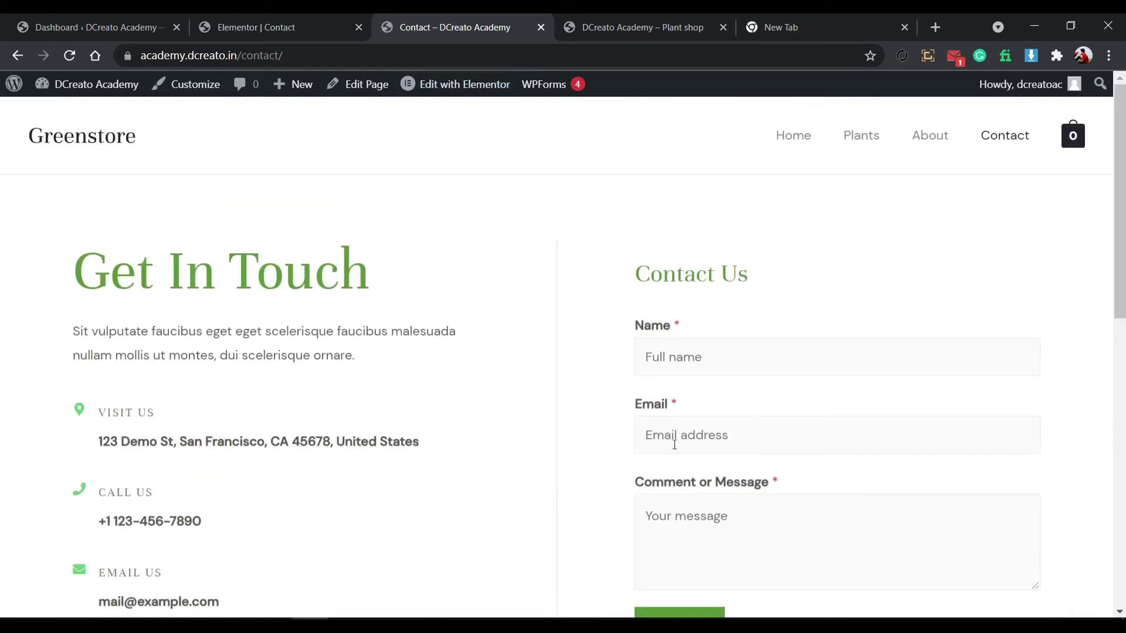
Open the Contact page's Simple Contact Form for editing and inspect its Name, Email and Comment or Message field options.
{"action": "left_click", "coordinate": [260, 18]}
{"action": "scroll", "coordinate": [746, 276], "scroll_direction": "up", "scroll_amount": 3}
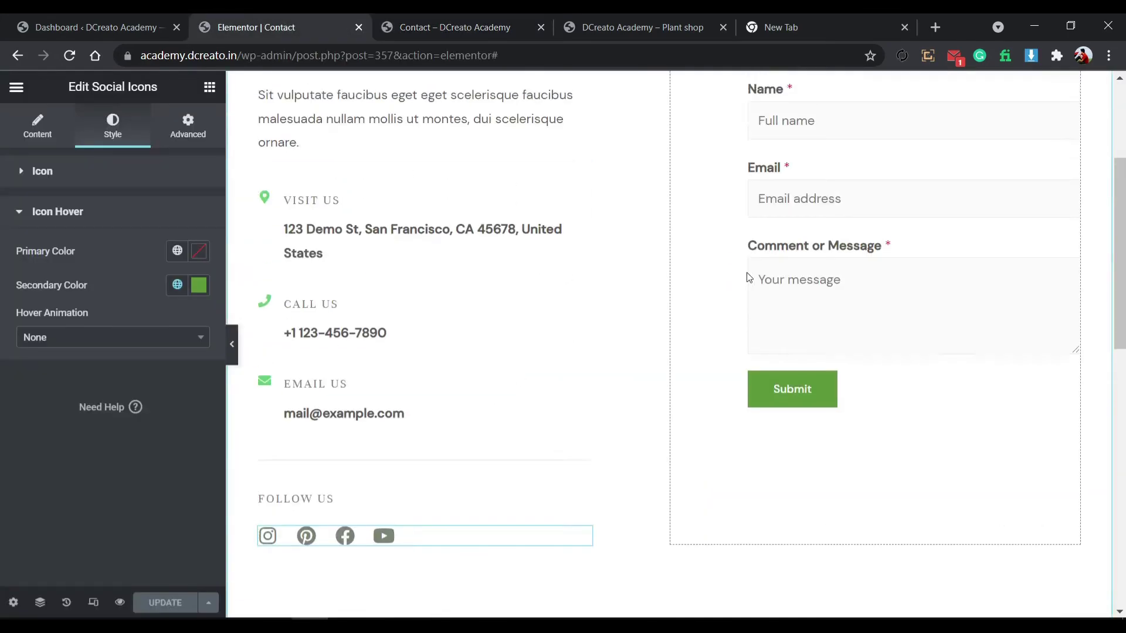
{"action": "left_click", "coordinate": [833, 291]}
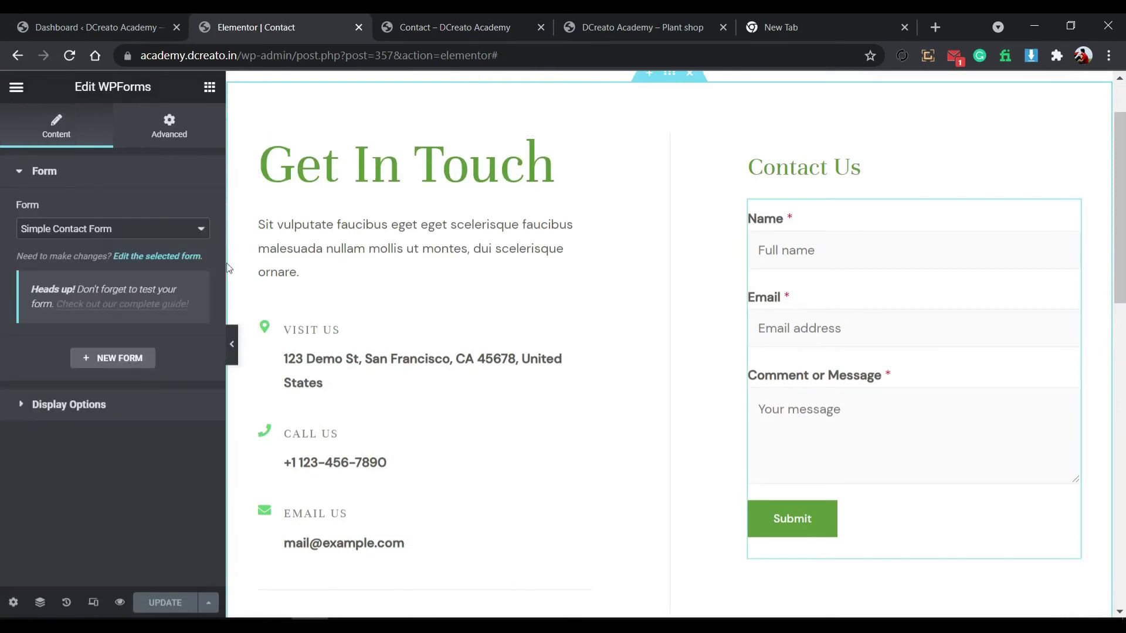
{"action": "left_click", "coordinate": [179, 258]}
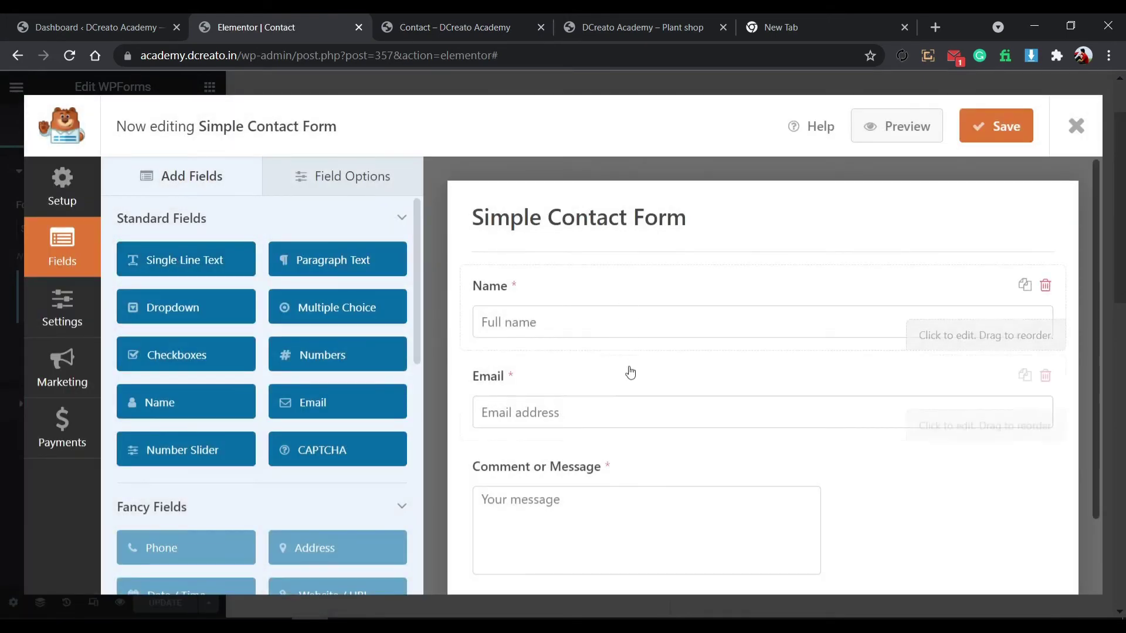
{"action": "scroll", "coordinate": [647, 334], "scroll_direction": "down", "scroll_amount": 2}
{"action": "scroll", "coordinate": [647, 329], "scroll_direction": "up", "scroll_amount": 2}
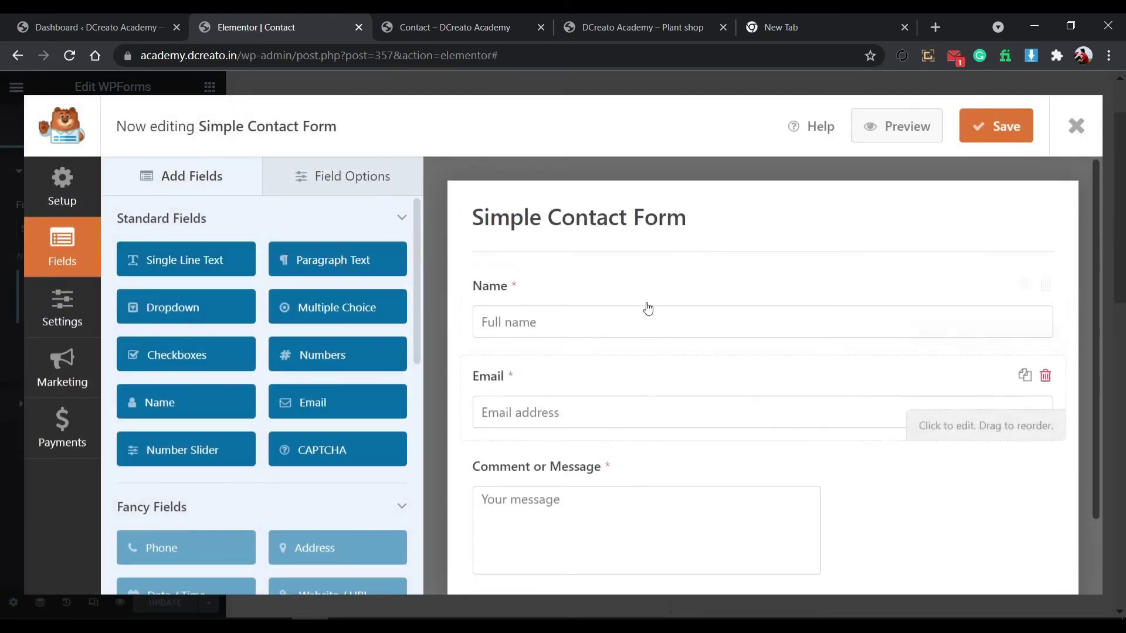
{"action": "left_click", "coordinate": [598, 320]}
{"action": "left_click", "coordinate": [519, 412]}
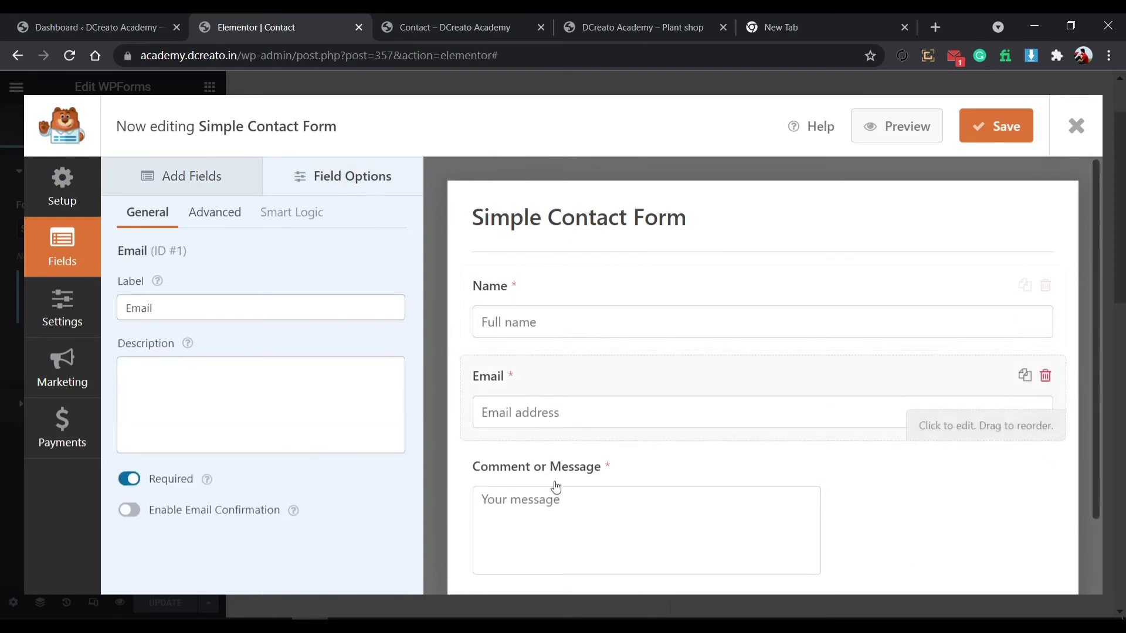
{"action": "left_click", "coordinate": [605, 476]}
{"action": "scroll", "coordinate": [532, 387], "scroll_direction": "down", "scroll_amount": 2}
{"action": "scroll", "coordinate": [576, 460], "scroll_direction": "up", "scroll_amount": 2}
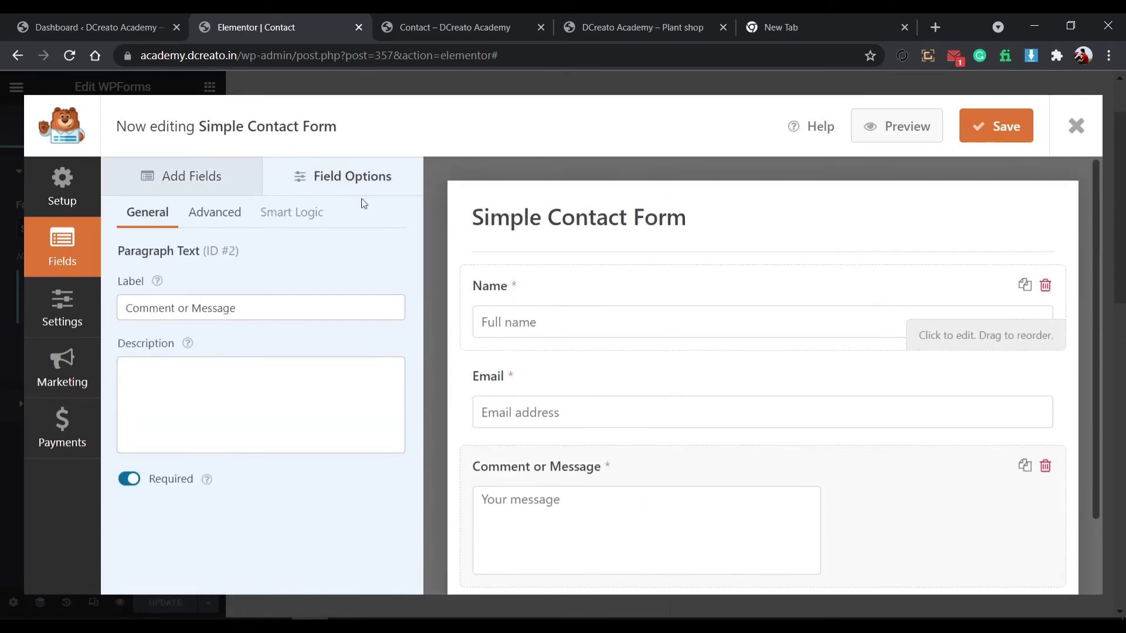
Add a Numbers field between the Email and Comment or Message fields of the contact form.
{"action": "left_click", "coordinate": [217, 176]}
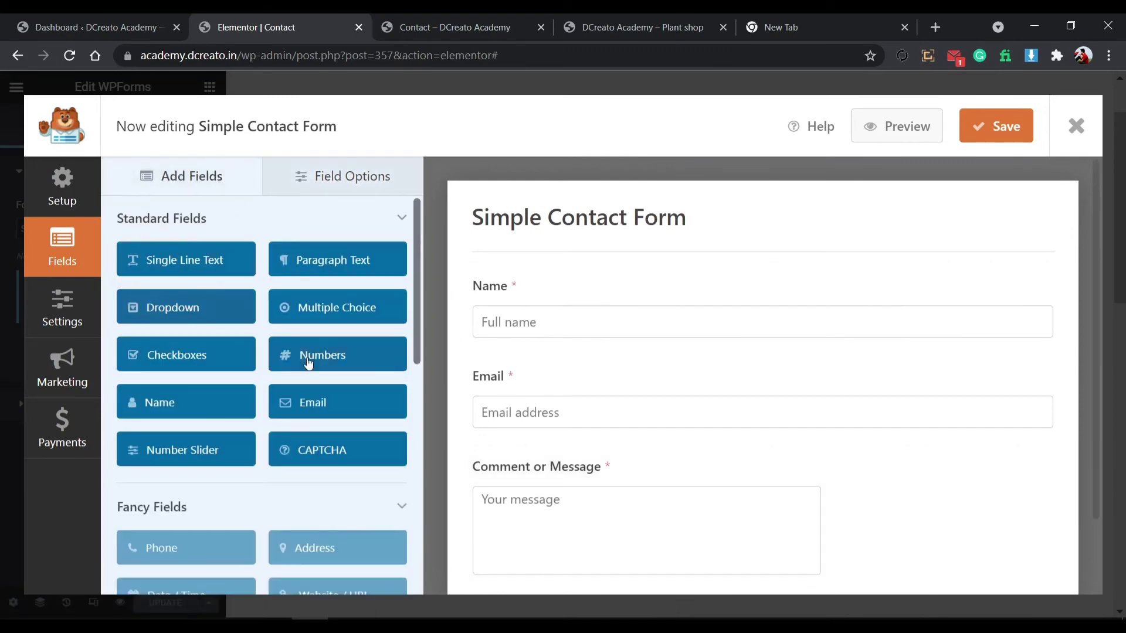
{"action": "scroll", "coordinate": [586, 328], "scroll_direction": "down", "scroll_amount": 2}
{"action": "left_click_drag", "start_coordinate": [332, 354], "coordinate": [537, 380]}
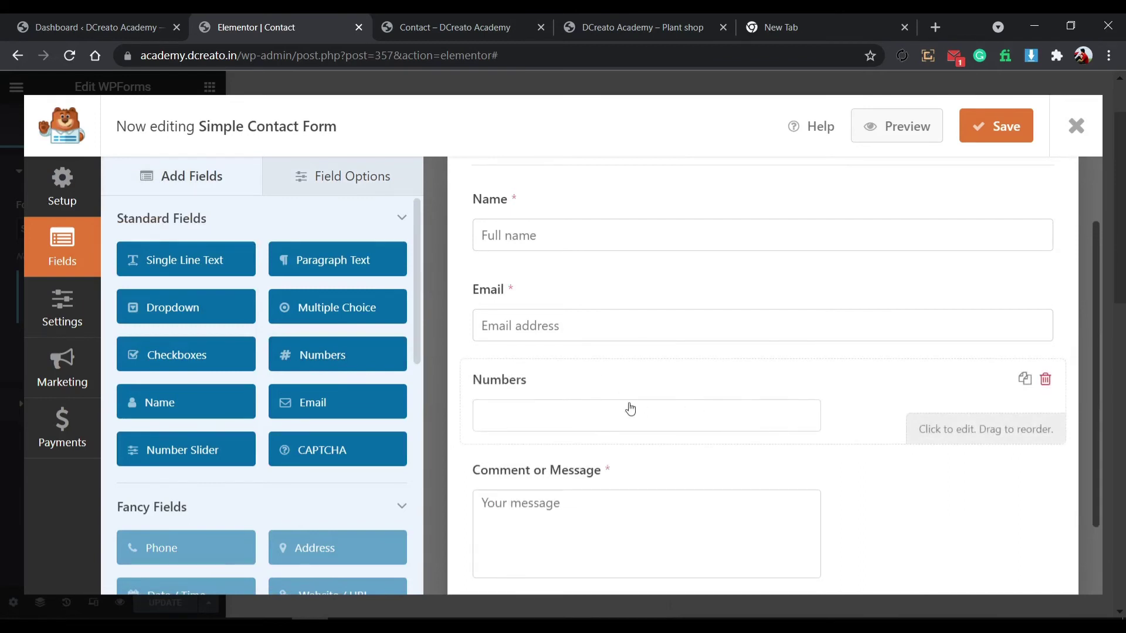
Label the Numbers field "Phone No.", then save the form and close the form editor.
{"action": "left_click", "coordinate": [500, 411]}
{"action": "double_click", "coordinate": [204, 314]}
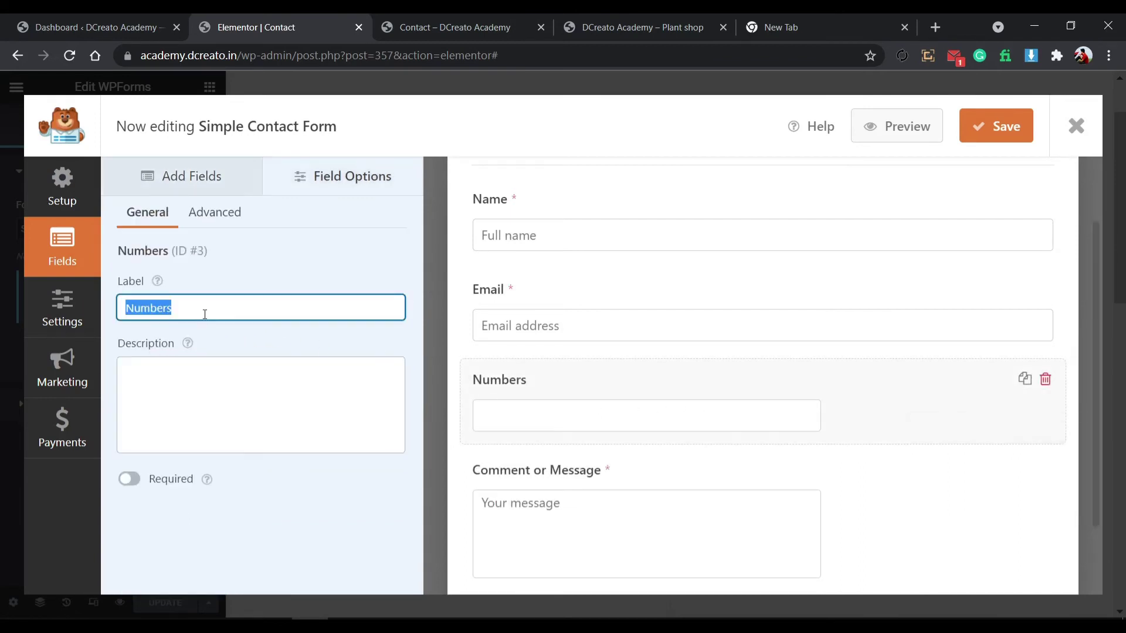
{"action": "type", "text": "Phione No."}
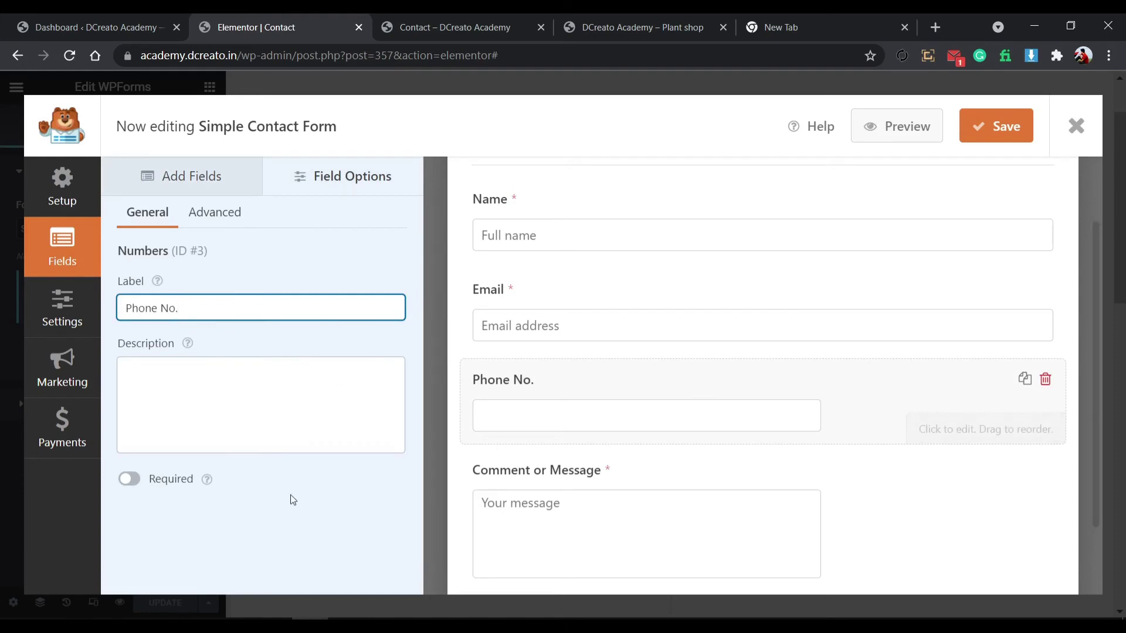
{"action": "left_click", "coordinate": [990, 124]}
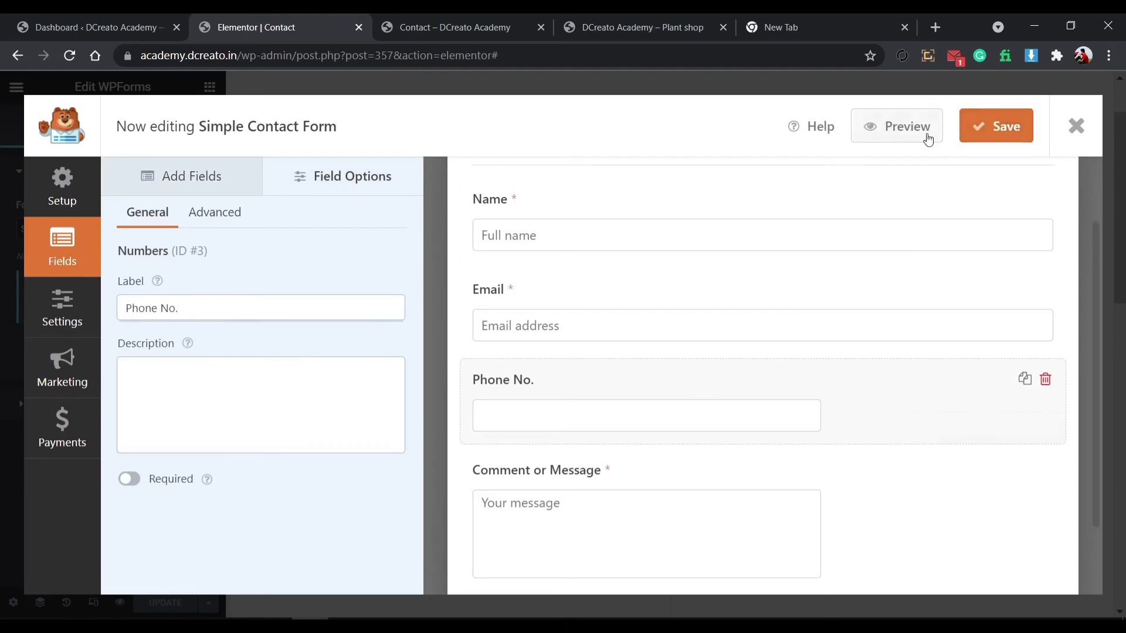
{"action": "left_click", "coordinate": [1076, 125]}
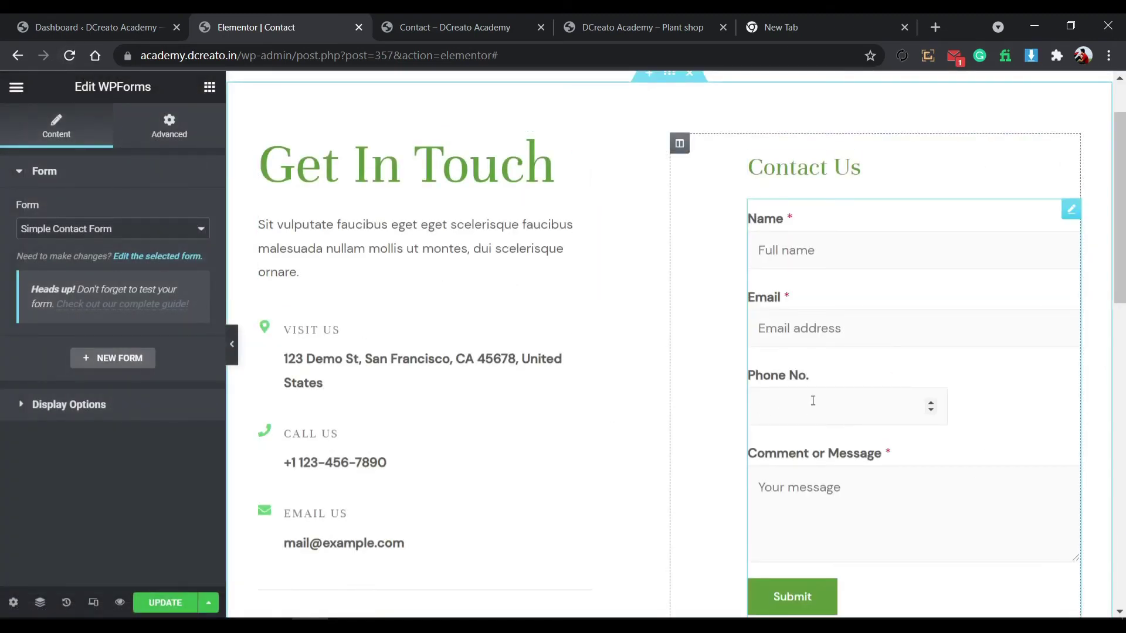
Update the Contact page with the revised form and close its Elementor editor.
{"action": "scroll", "coordinate": [457, 457], "scroll_direction": "down", "scroll_amount": 4}
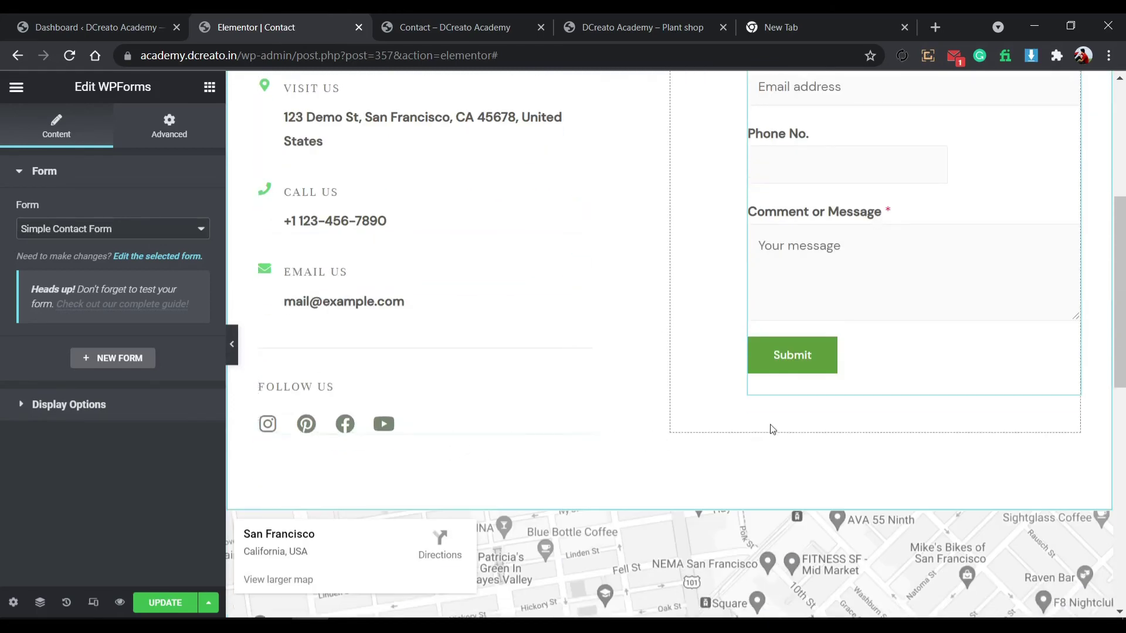
{"action": "left_click", "coordinate": [140, 603]}
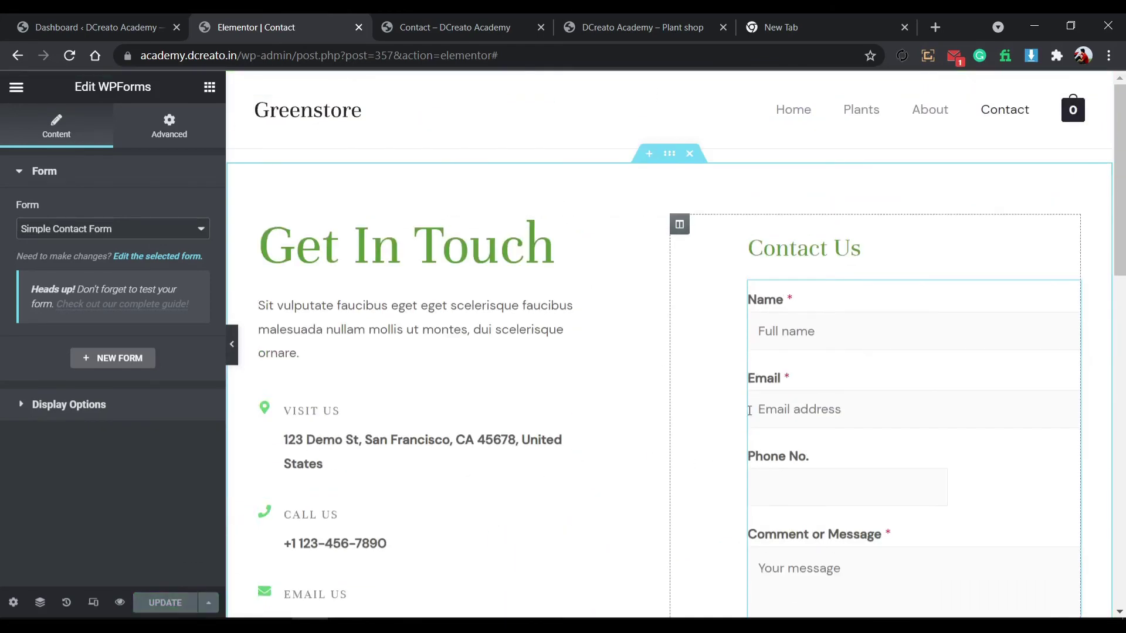
{"action": "left_click", "coordinate": [358, 27]}
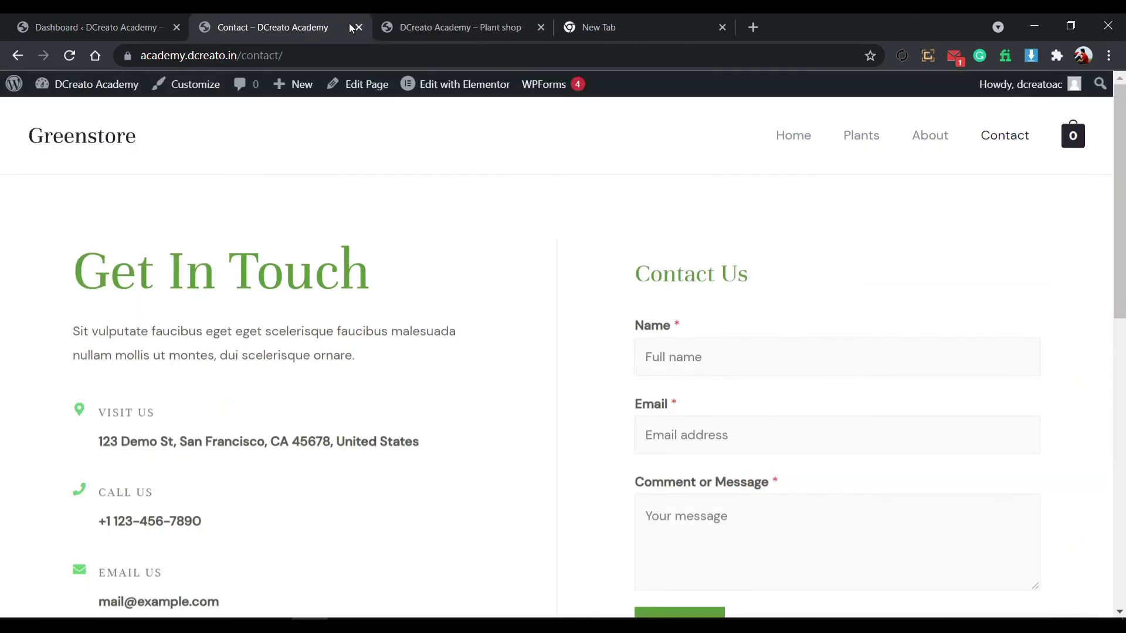
Reload the plant shop's home page and review its sections from the hero to the gift card banner.
{"action": "left_click", "coordinate": [407, 28]}
{"action": "left_click", "coordinate": [69, 55]}
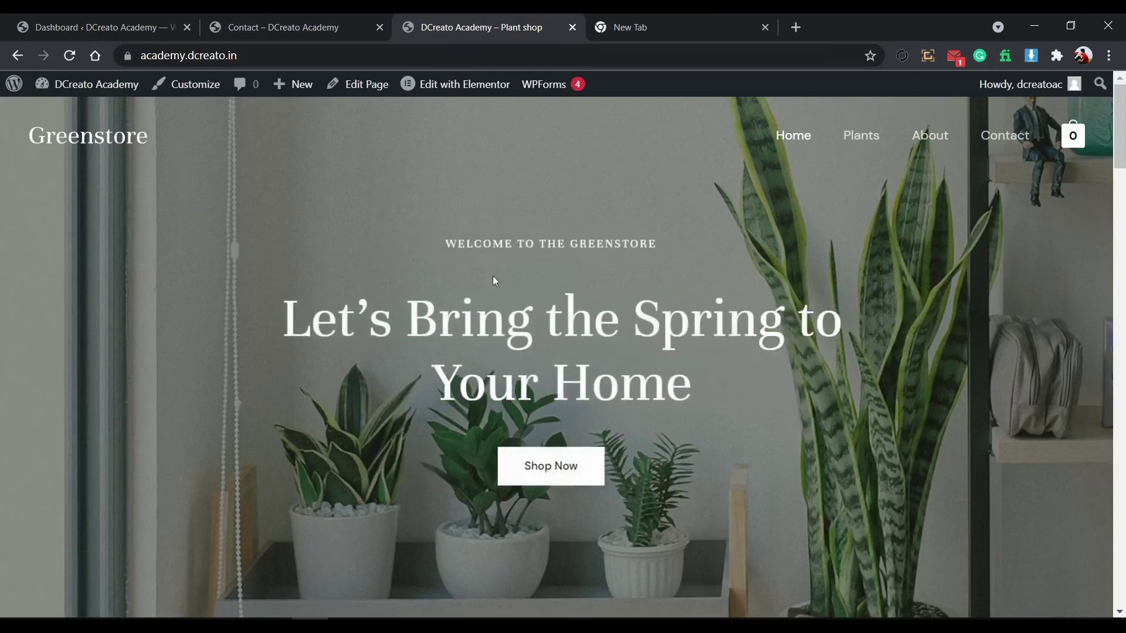
{"action": "scroll", "coordinate": [643, 359], "scroll_direction": "down", "scroll_amount": 18}
{"action": "scroll", "coordinate": [537, 364], "scroll_direction": "down", "scroll_amount": 15}
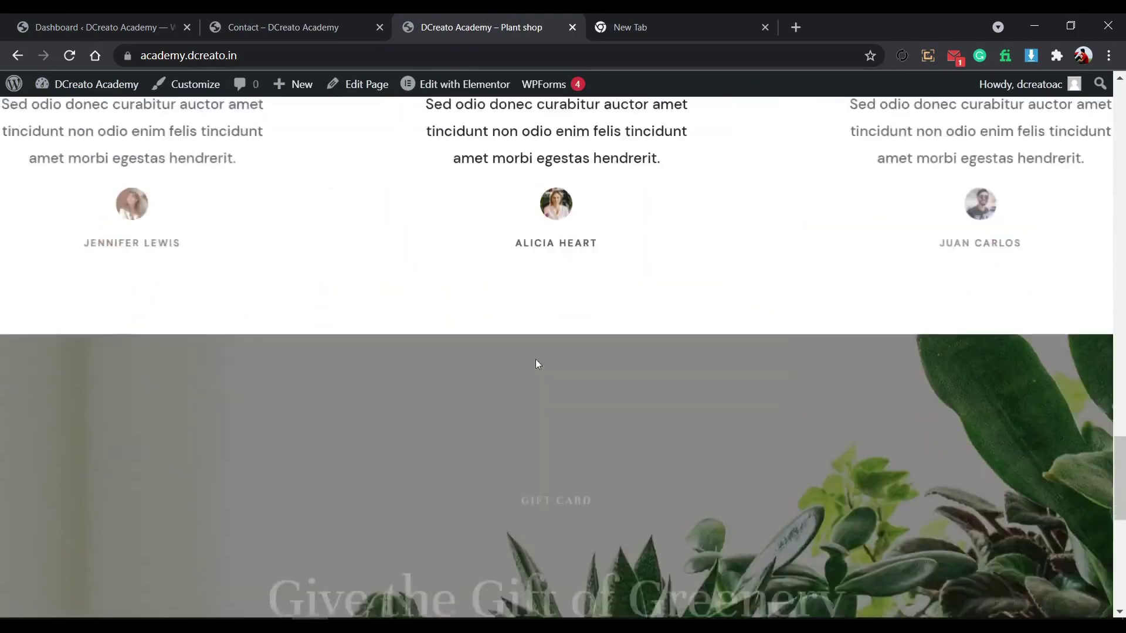
{"action": "scroll", "coordinate": [537, 364], "scroll_direction": "up", "scroll_amount": 10}
{"action": "scroll", "coordinate": [537, 364], "scroll_direction": "up", "scroll_amount": 15}
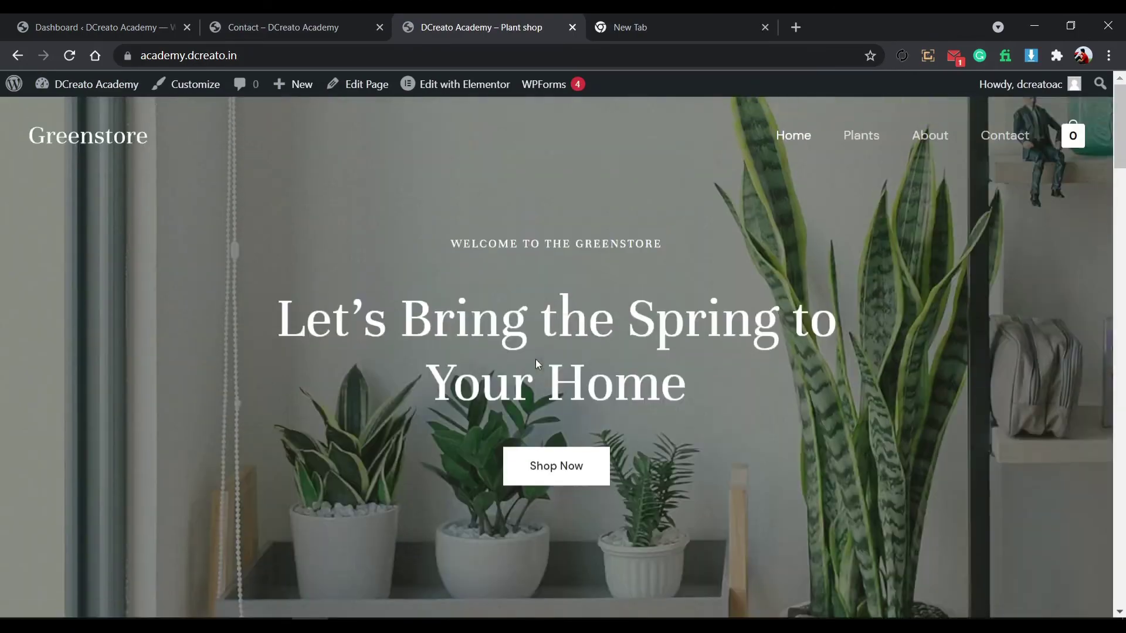
Review the live Plants, About and Contact pages through the site navigation.
{"action": "left_click", "coordinate": [860, 136]}
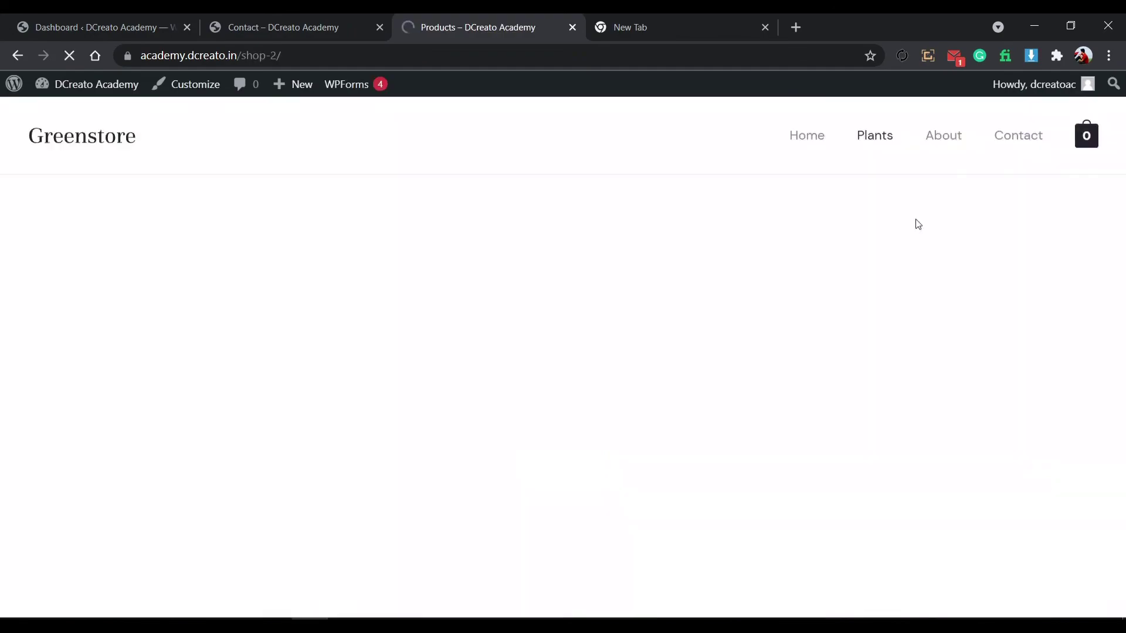
{"action": "scroll", "coordinate": [698, 352], "scroll_direction": "down", "scroll_amount": 5}
{"action": "scroll", "coordinate": [697, 354], "scroll_direction": "up", "scroll_amount": 5}
{"action": "left_click", "coordinate": [932, 136]}
{"action": "scroll", "coordinate": [545, 334], "scroll_direction": "down", "scroll_amount": 5}
{"action": "scroll", "coordinate": [548, 332], "scroll_direction": "up", "scroll_amount": 5}
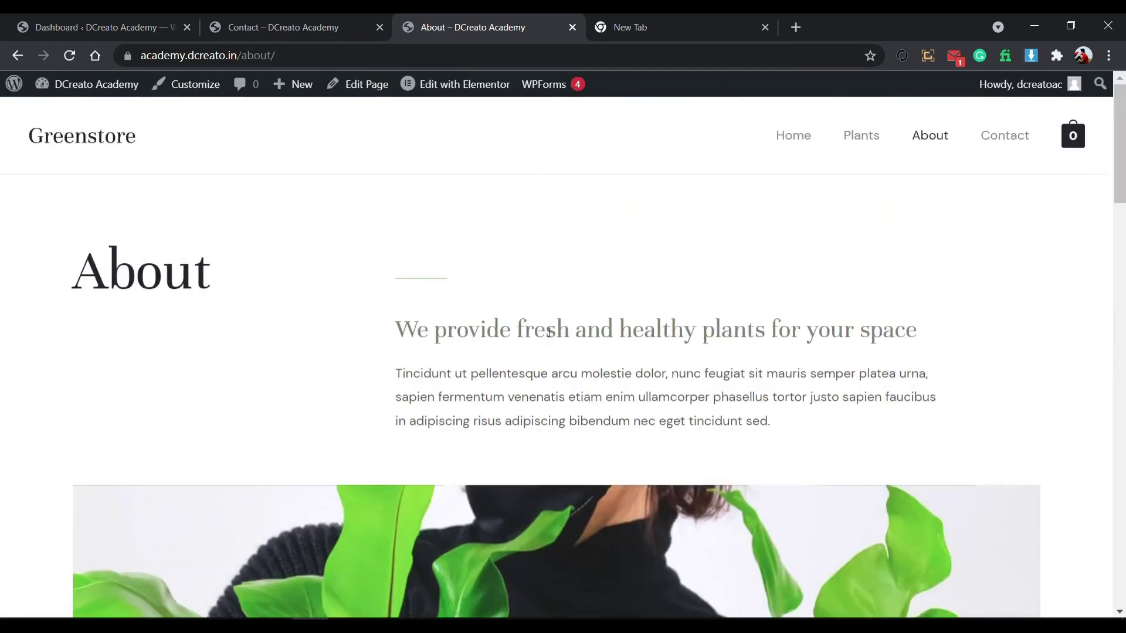
{"action": "left_click", "coordinate": [1011, 122]}
{"action": "scroll", "coordinate": [573, 360], "scroll_direction": "down", "scroll_amount": 10}
{"action": "scroll", "coordinate": [573, 359], "scroll_direction": "up", "scroll_amount": 10}
Go from the empty cart back to the shop, add one Alocasia Regal Shield to the cart and view the cart.
{"action": "mouse_move", "coordinate": [1074, 134]}
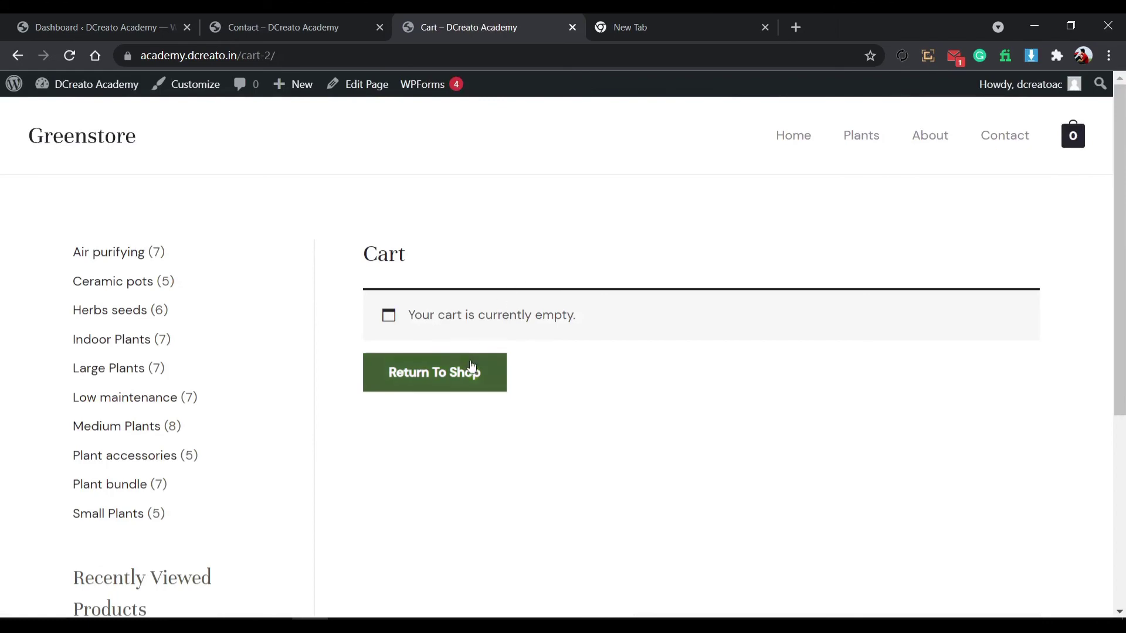
{"action": "left_click", "coordinate": [472, 370]}
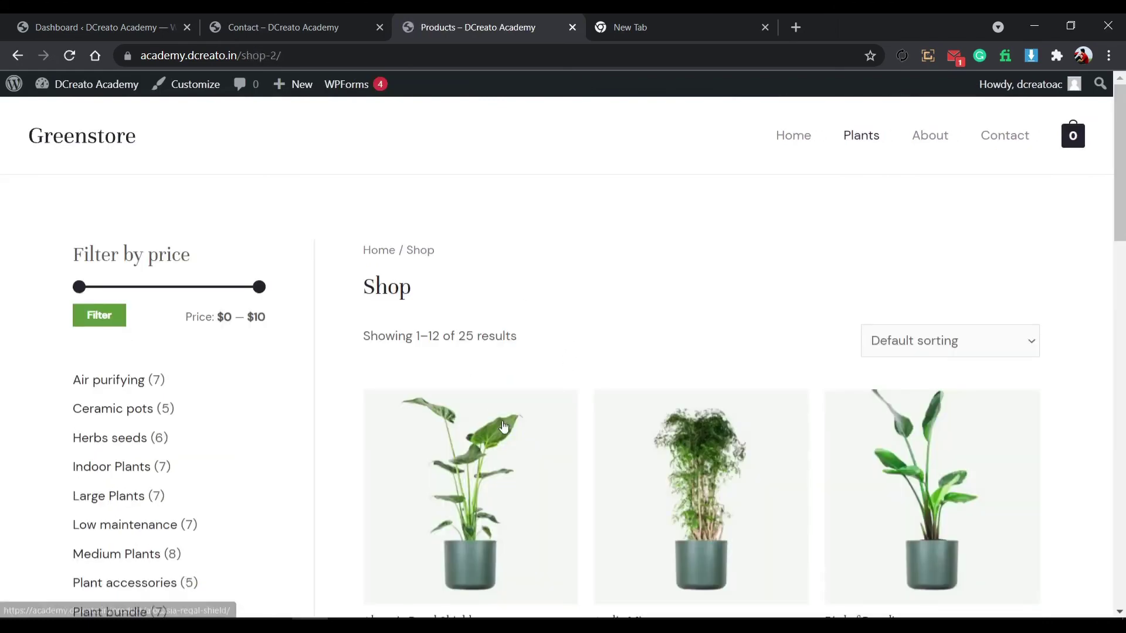
{"action": "left_click", "coordinate": [503, 419]}
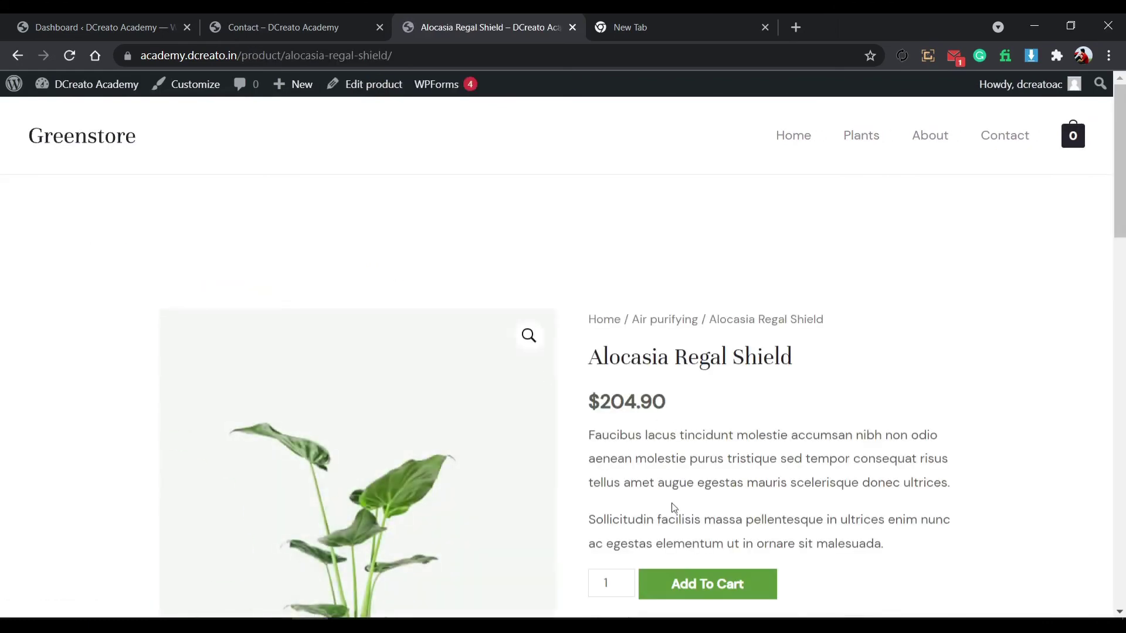
{"action": "scroll", "coordinate": [675, 507], "scroll_direction": "down", "scroll_amount": 4}
{"action": "left_click", "coordinate": [735, 348]}
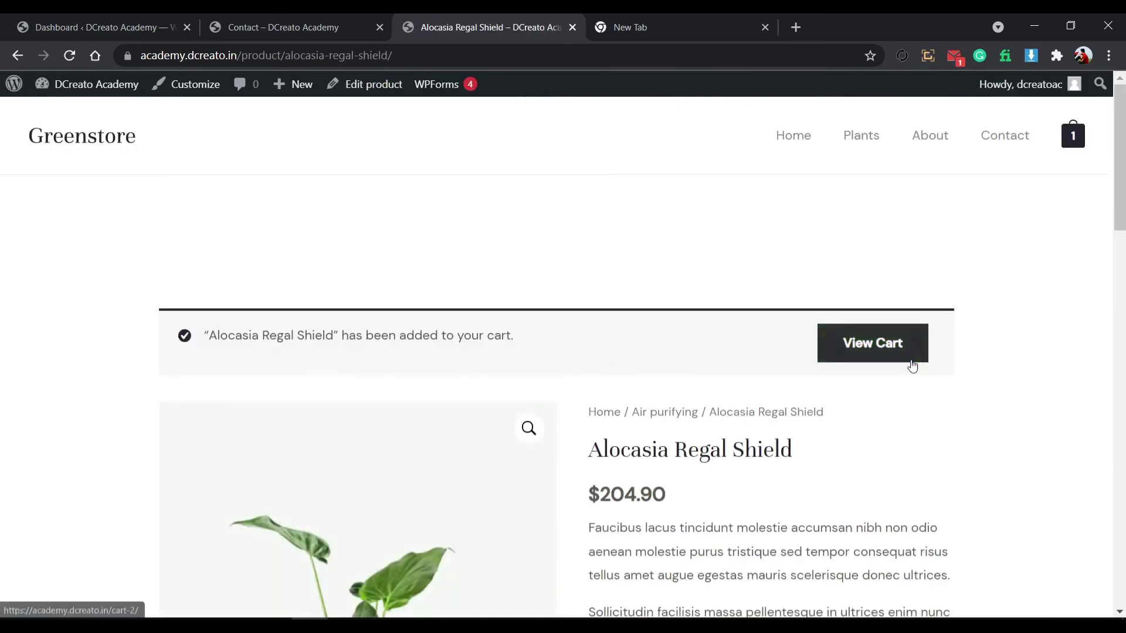
{"action": "left_click", "coordinate": [893, 350]}
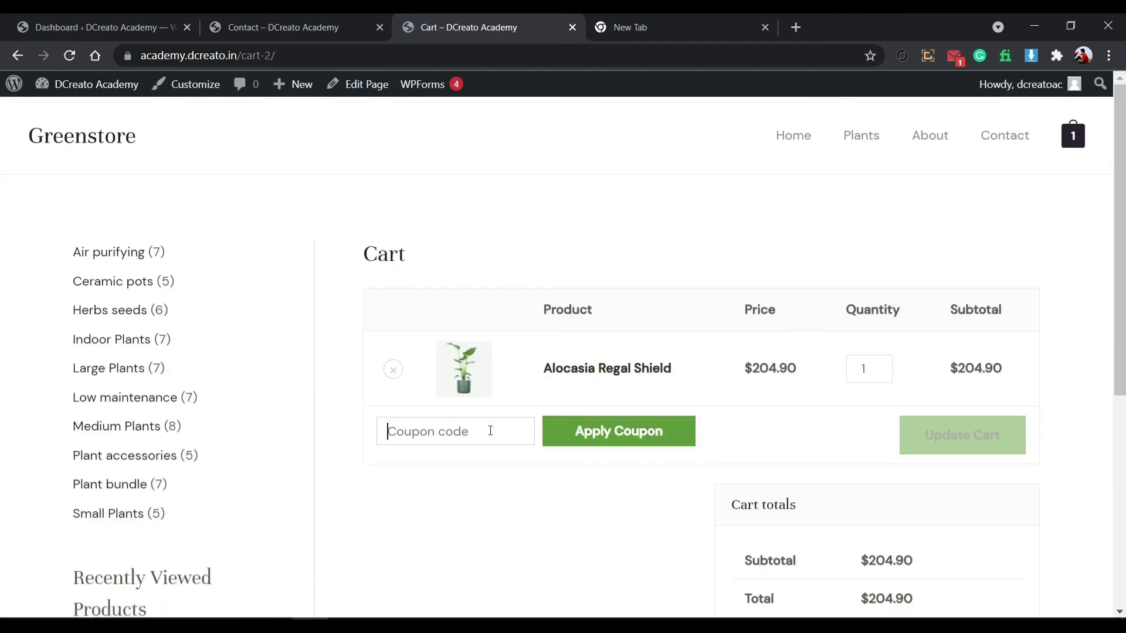
Open the WooCommerce home in a new tab, dismiss its welcome message and review the notices and store management options.
{"action": "left_click", "coordinate": [377, 17]}
{"action": "left_click", "coordinate": [164, 17]}
{"action": "mouse_move", "coordinate": [106, 333]}
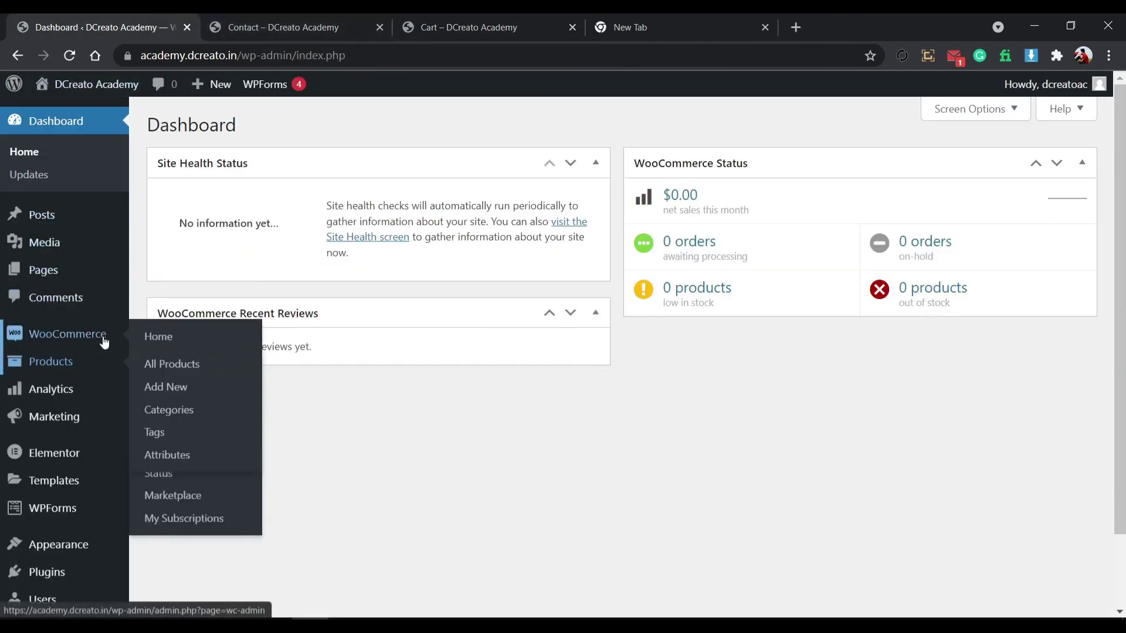
{"action": "middle_click", "coordinate": [153, 344]}
{"action": "left_click", "coordinate": [304, 18]}
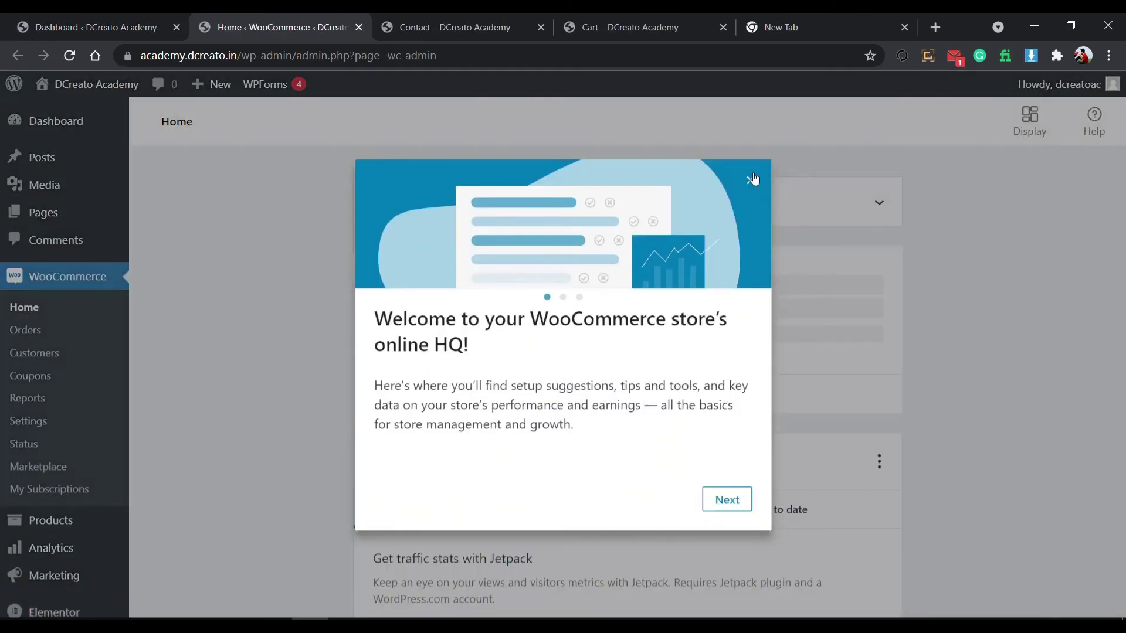
{"action": "left_click", "coordinate": [753, 179]}
{"action": "scroll", "coordinate": [420, 522], "scroll_direction": "down", "scroll_amount": 6}
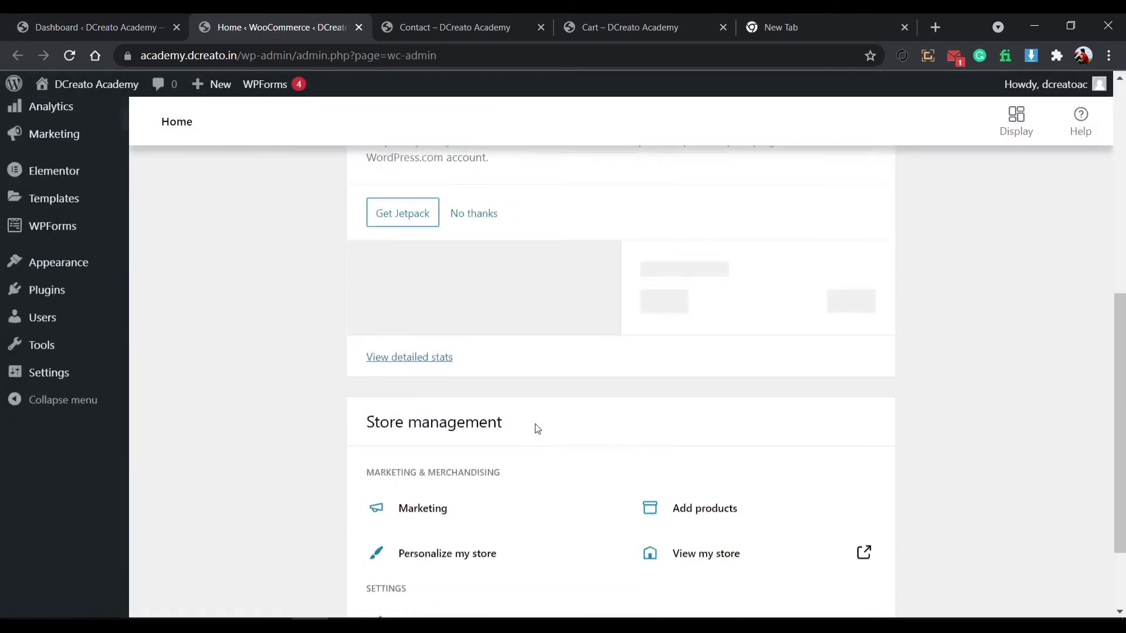
{"action": "scroll", "coordinate": [536, 427], "scroll_direction": "down", "scroll_amount": 2}
{"action": "scroll", "coordinate": [704, 440], "scroll_direction": "up", "scroll_amount": 10}
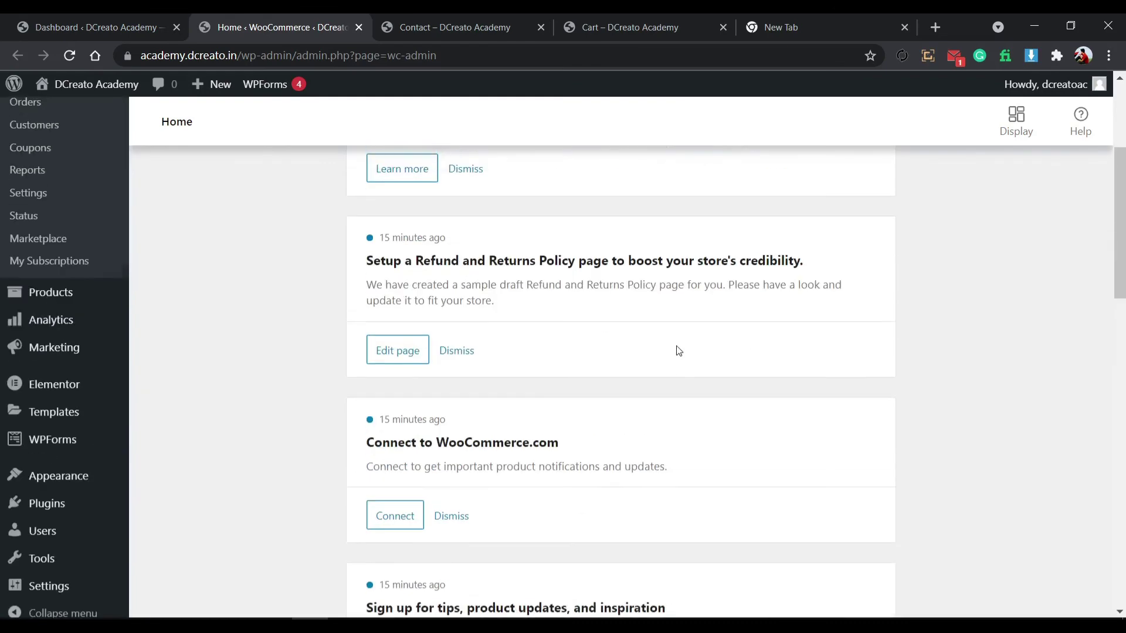
{"action": "scroll", "coordinate": [679, 351], "scroll_direction": "up", "scroll_amount": 4}
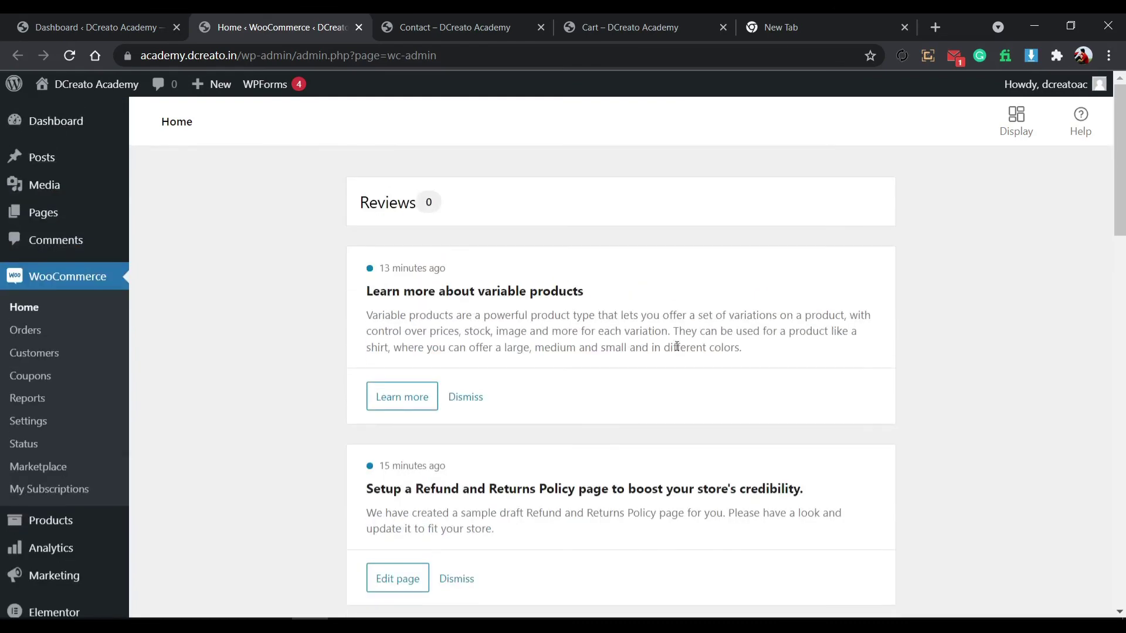
Create a new WooCommerce coupon and give it an automatically generated coupon code.
{"action": "left_click", "coordinate": [37, 384]}
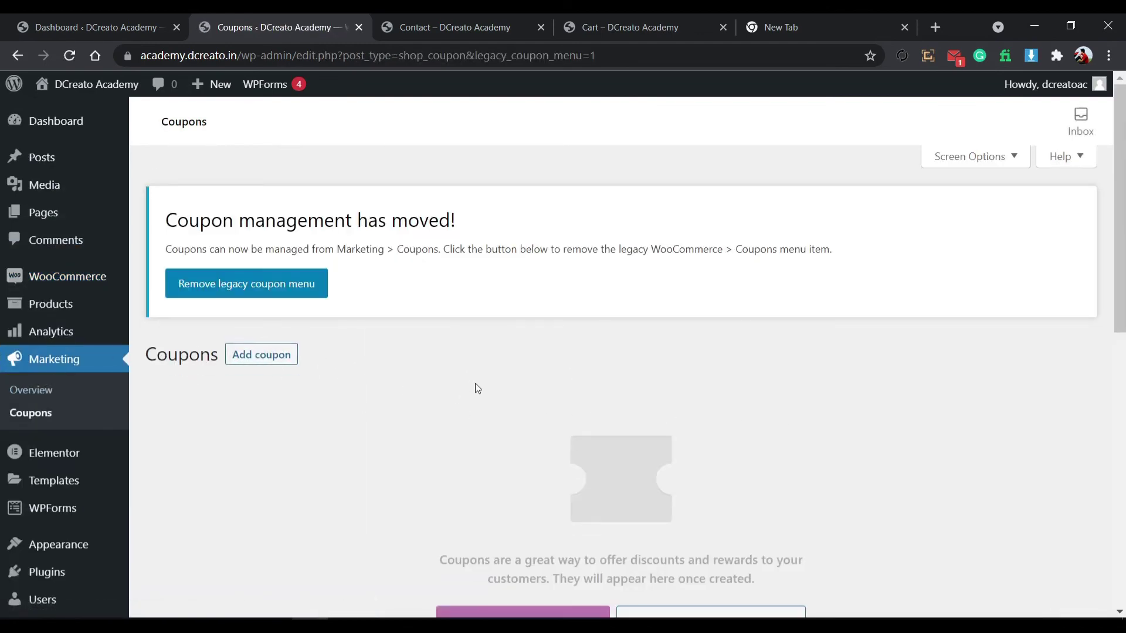
{"action": "scroll", "coordinate": [475, 382], "scroll_direction": "down", "scroll_amount": 4}
{"action": "left_click", "coordinate": [540, 406]}
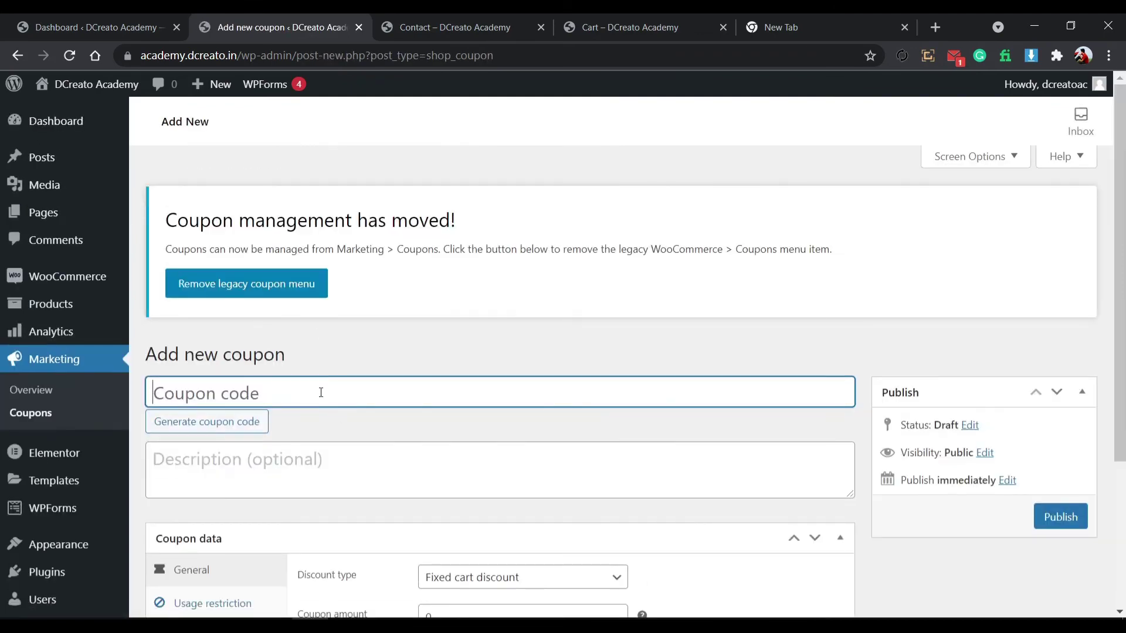
{"action": "type", "text": "hgtfhirghr mghu9"}
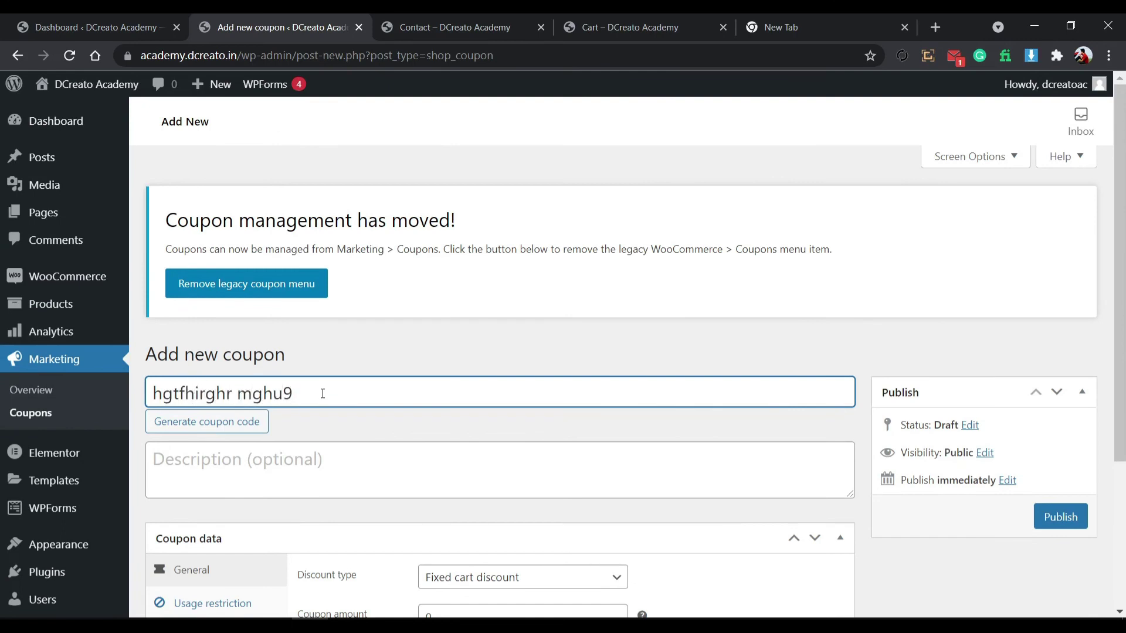
{"action": "scroll", "coordinate": [317, 434], "scroll_direction": "down", "scroll_amount": 3}
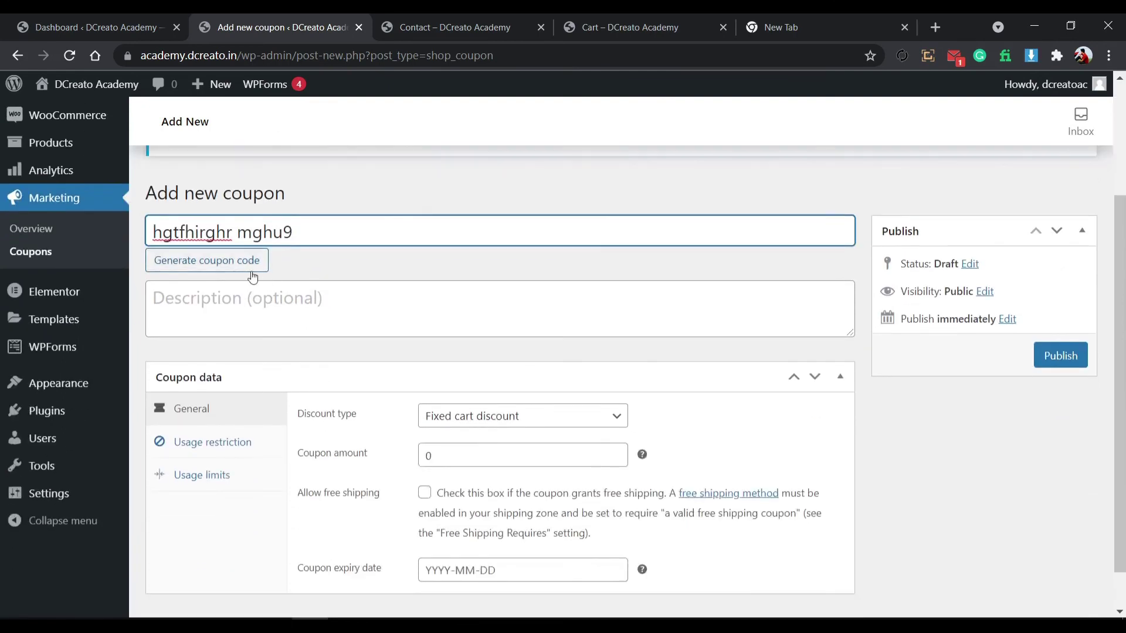
{"action": "left_click", "coordinate": [252, 260]}
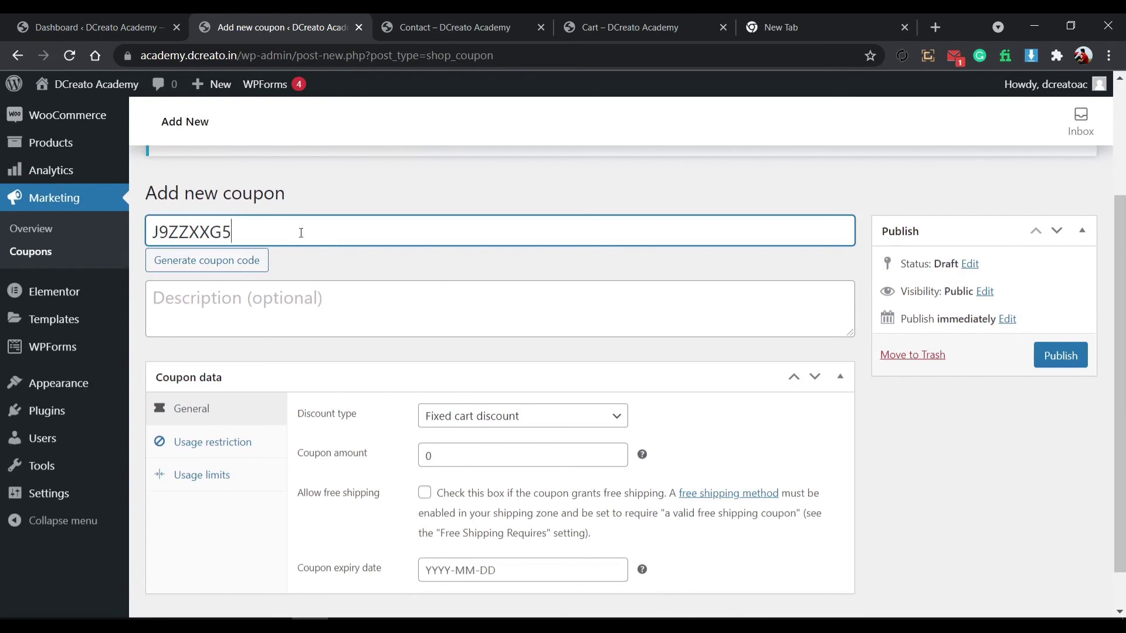
Describe the coupon as "It is for sale" and check the available discount types.
{"action": "left_click", "coordinate": [294, 307]}
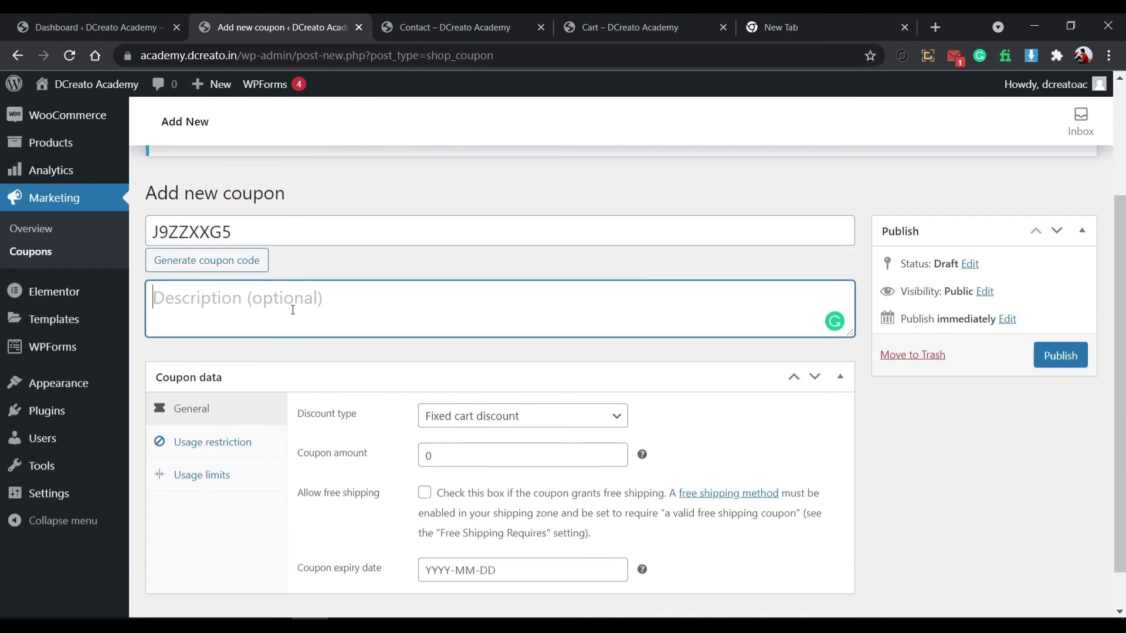
{"action": "type", "text": "It is for sale"}
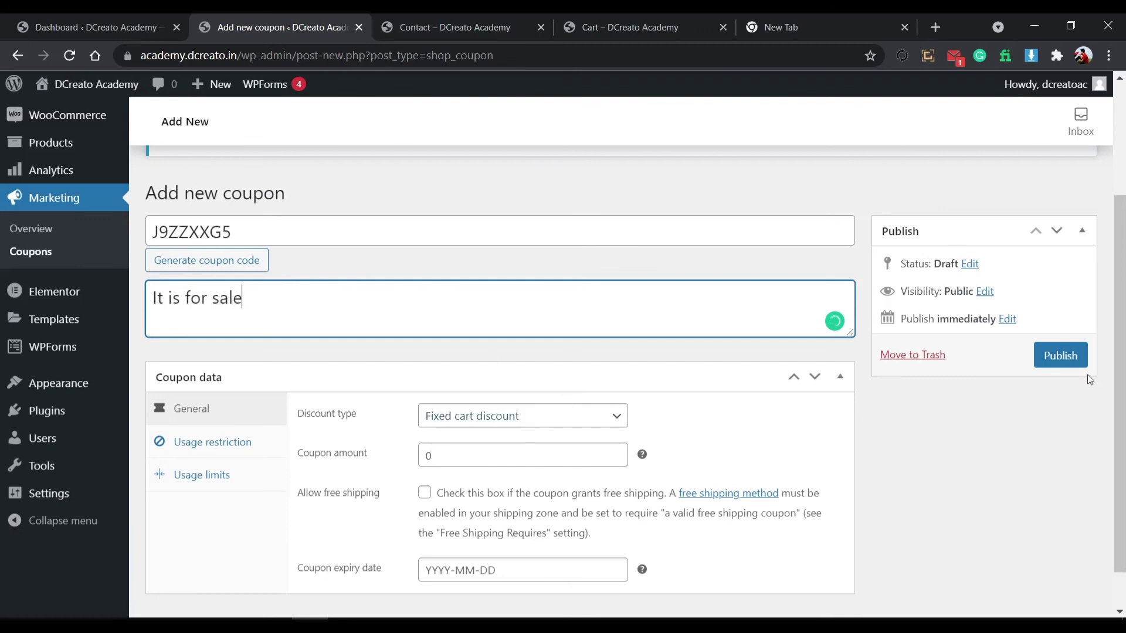
{"action": "left_click", "coordinate": [535, 415]}
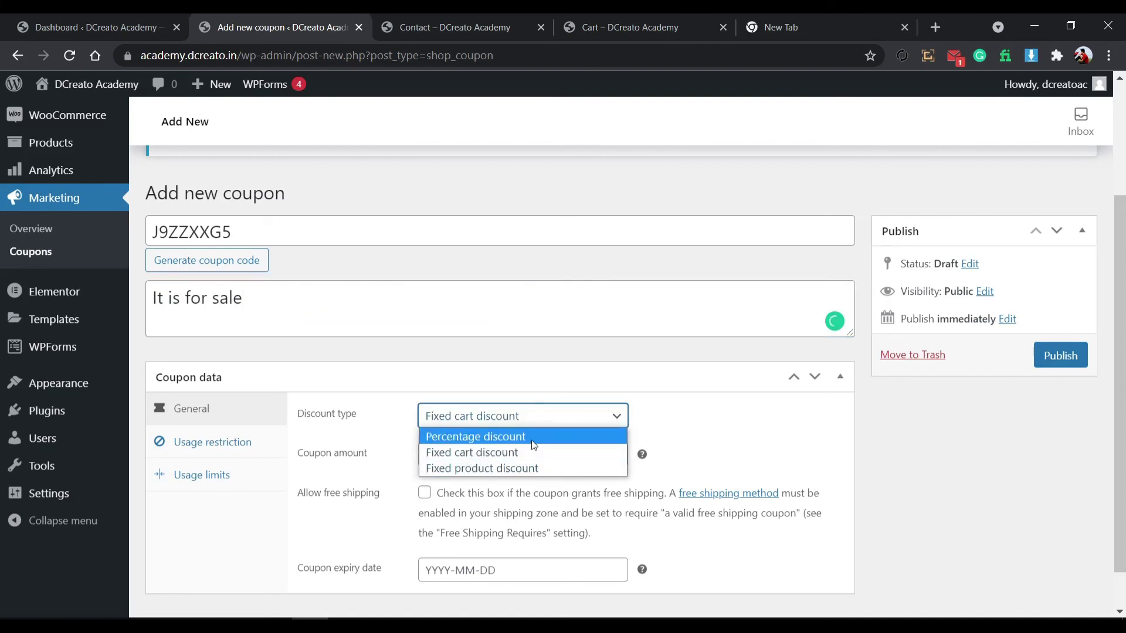
{"action": "left_click", "coordinate": [741, 431]}
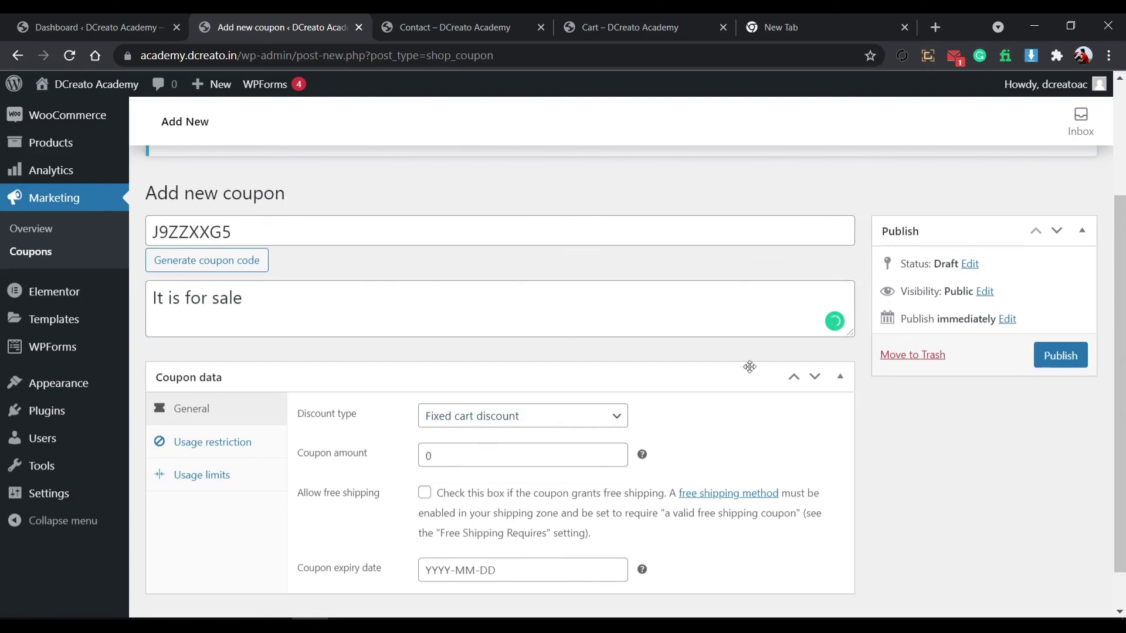
Return to the cart, proceed to checkout and review the coupon prompt, billing details, order summary and order placement section.
{"action": "left_click", "coordinate": [465, 20]}
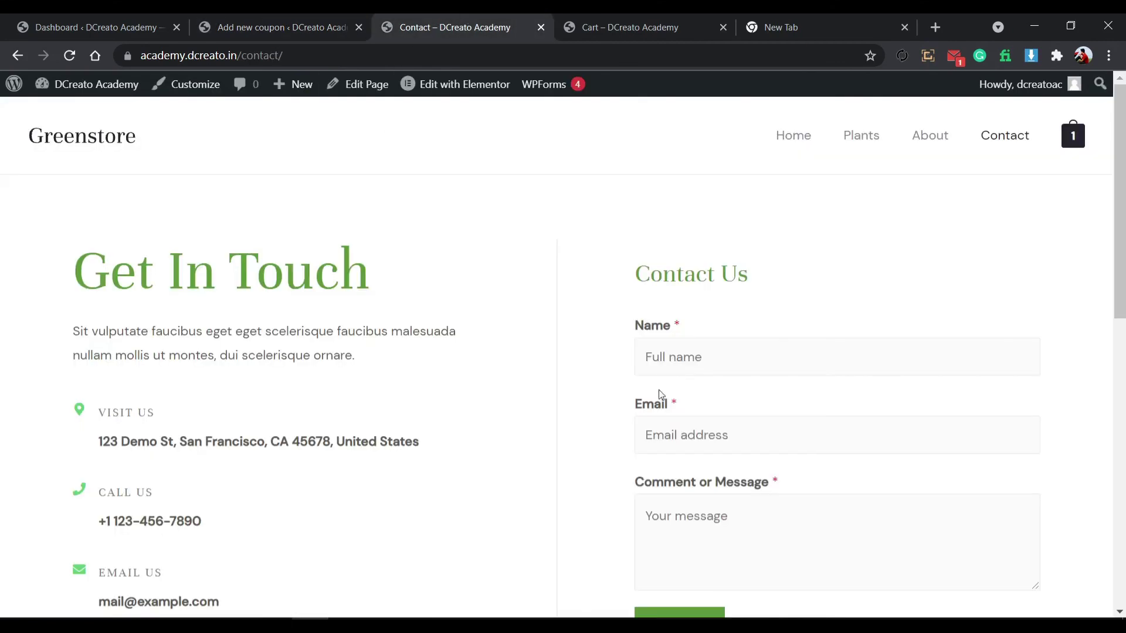
{"action": "left_click", "coordinate": [594, 18]}
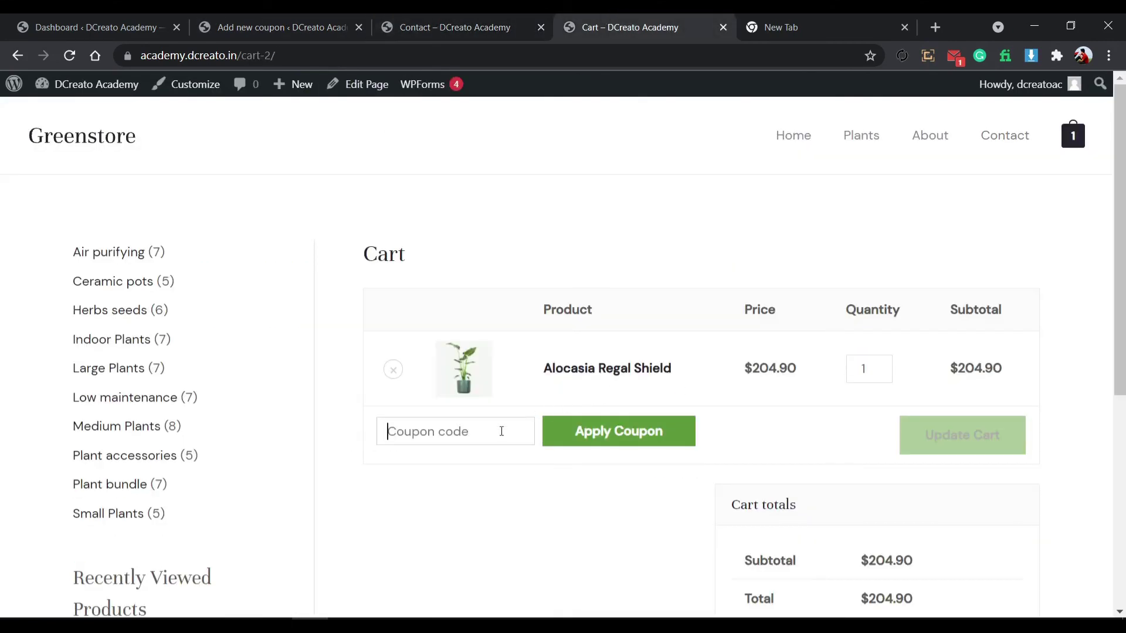
{"action": "scroll", "coordinate": [644, 411], "scroll_direction": "down", "scroll_amount": 5}
{"action": "left_click", "coordinate": [897, 324]}
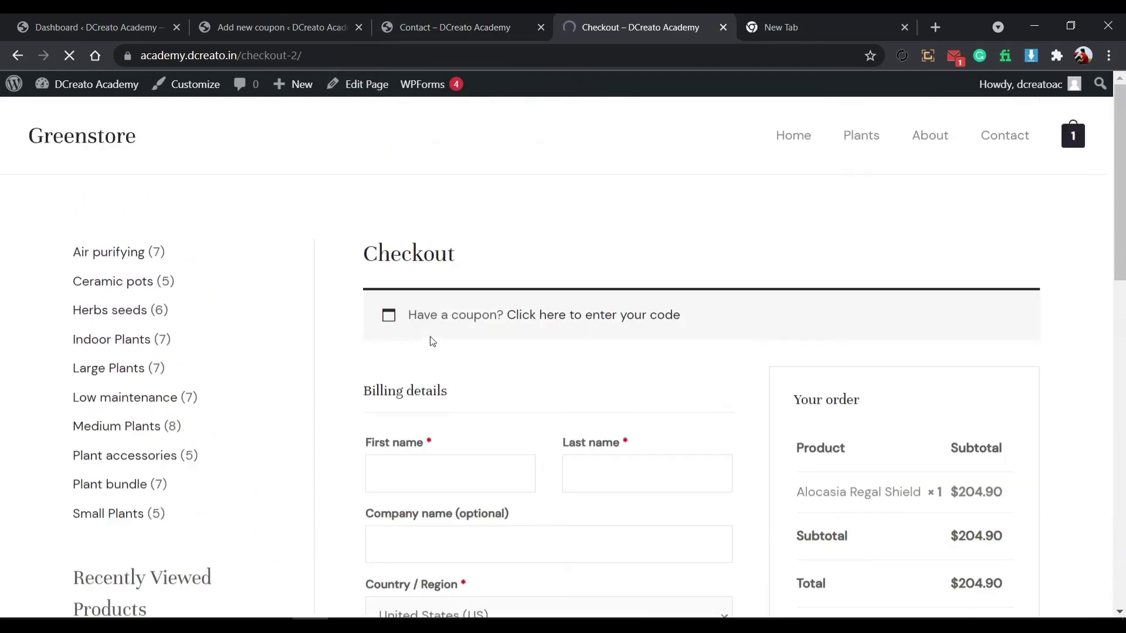
{"action": "scroll", "coordinate": [551, 377], "scroll_direction": "down", "scroll_amount": 5}
{"action": "scroll", "coordinate": [555, 369], "scroll_direction": "down", "scroll_amount": 10}
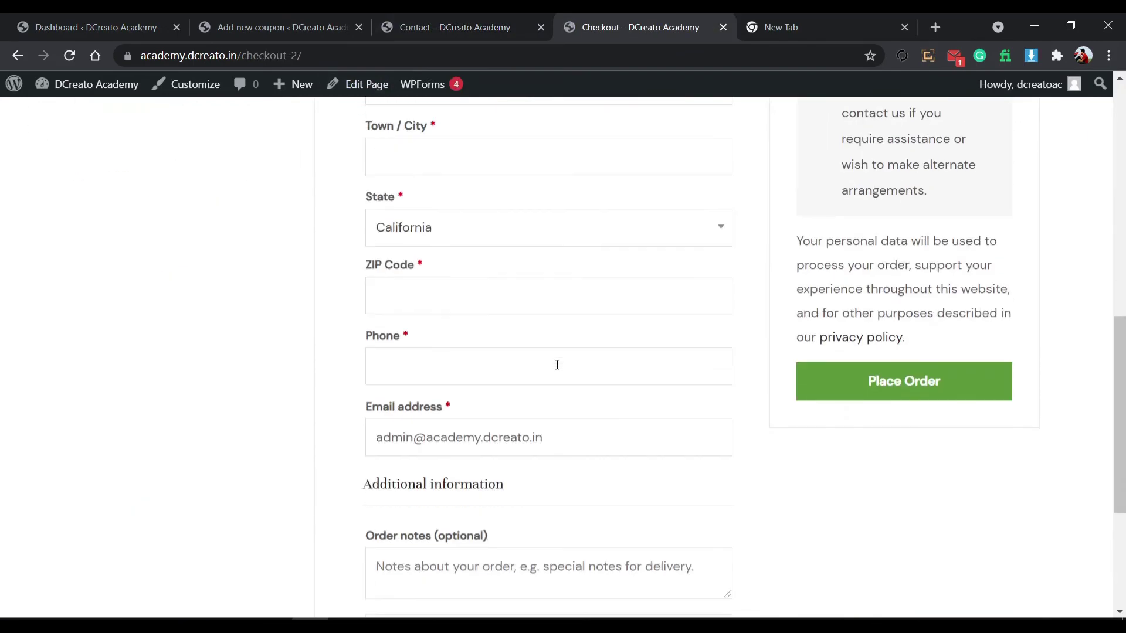
{"action": "scroll", "coordinate": [630, 346], "scroll_direction": "up", "scroll_amount": 11}
{"action": "scroll", "coordinate": [633, 343], "scroll_direction": "up", "scroll_amount": 5}
{"action": "scroll", "coordinate": [766, 352], "scroll_direction": "down", "scroll_amount": 4}
{"action": "scroll", "coordinate": [766, 351], "scroll_direction": "up", "scroll_amount": 5}
{"action": "scroll", "coordinate": [752, 340], "scroll_direction": "down", "scroll_amount": 4}
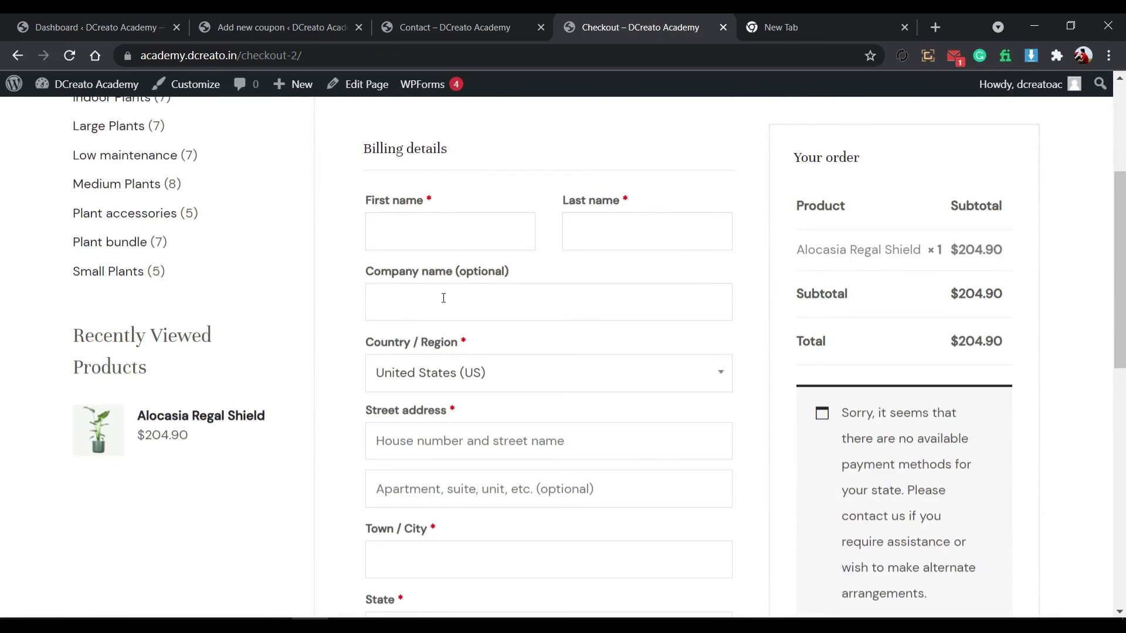
{"action": "scroll", "coordinate": [758, 442], "scroll_direction": "down", "scroll_amount": 5}
{"action": "scroll", "coordinate": [767, 365], "scroll_direction": "up", "scroll_amount": 8}
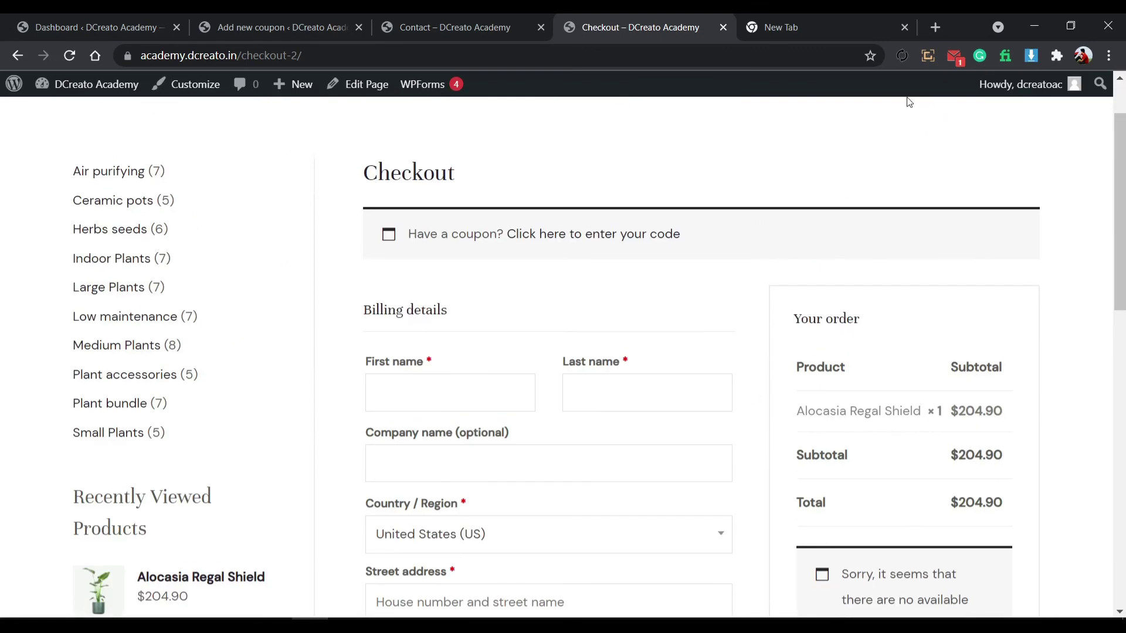
Close the new coupon page without saving its changes.
{"action": "left_click", "coordinate": [456, 21]}
{"action": "left_click", "coordinate": [208, 21]}
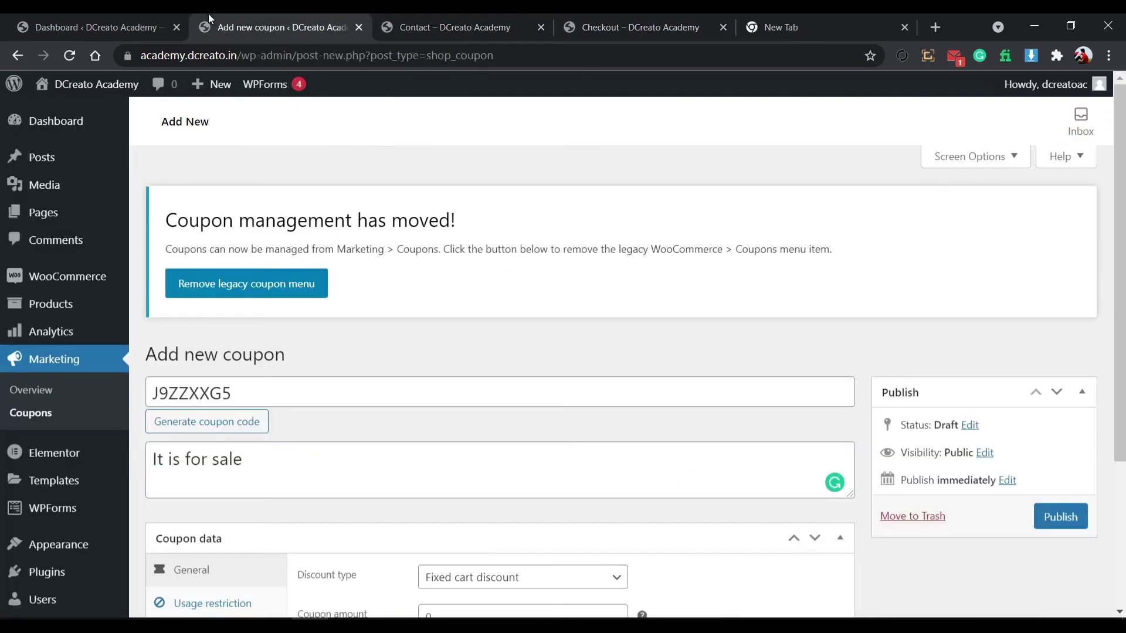
{"action": "left_click", "coordinate": [409, 28]}
{"action": "left_click", "coordinate": [357, 27]}
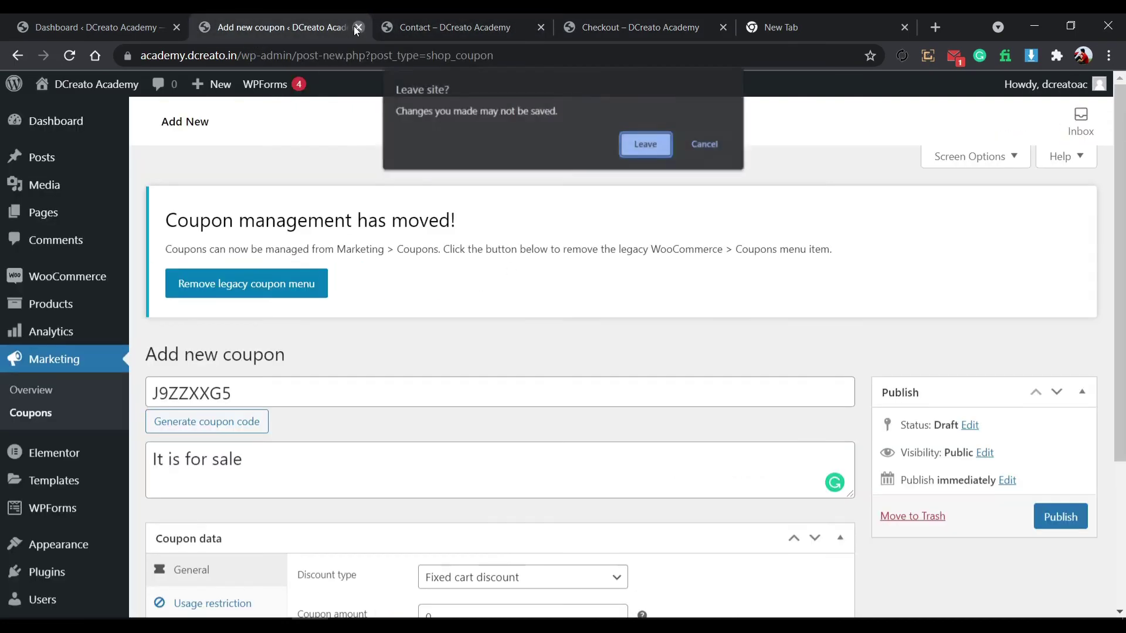
{"action": "left_click", "coordinate": [658, 152]}
{"action": "left_click", "coordinate": [444, 24]}
{"action": "left_click", "coordinate": [263, 26]}
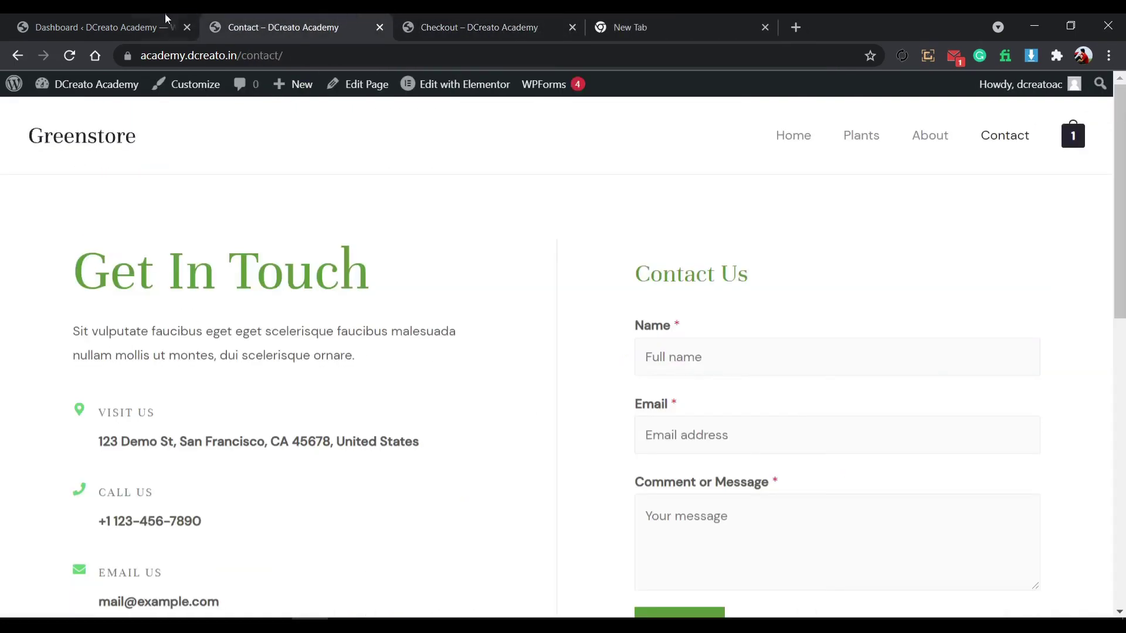
Open the live plant shop home page in a new tab from the dashboard, check its cart and return to the home page.
{"action": "left_click", "coordinate": [164, 20]}
{"action": "middle_click", "coordinate": [106, 113]}
{"action": "left_click", "coordinate": [229, 27]}
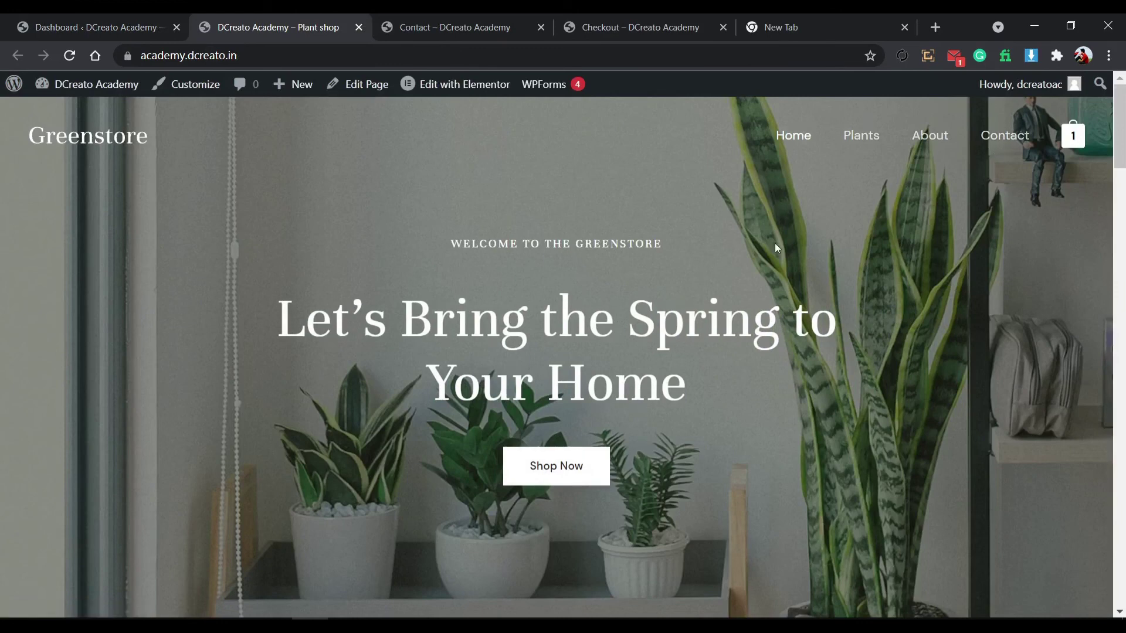
{"action": "left_click", "coordinate": [1089, 132]}
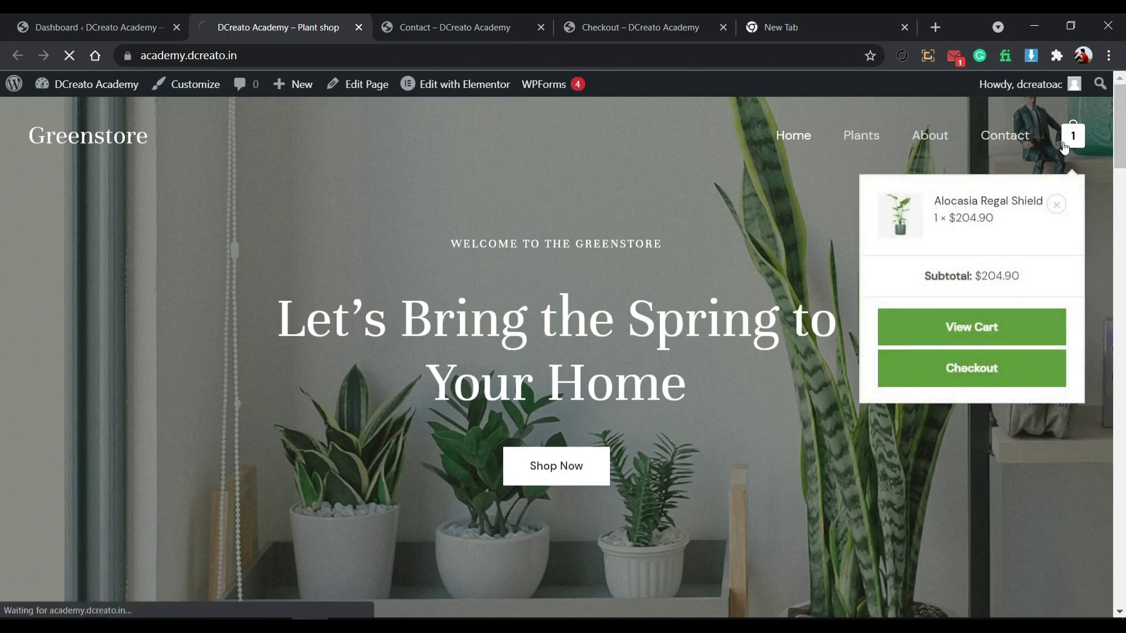
{"action": "left_click", "coordinate": [17, 55]}
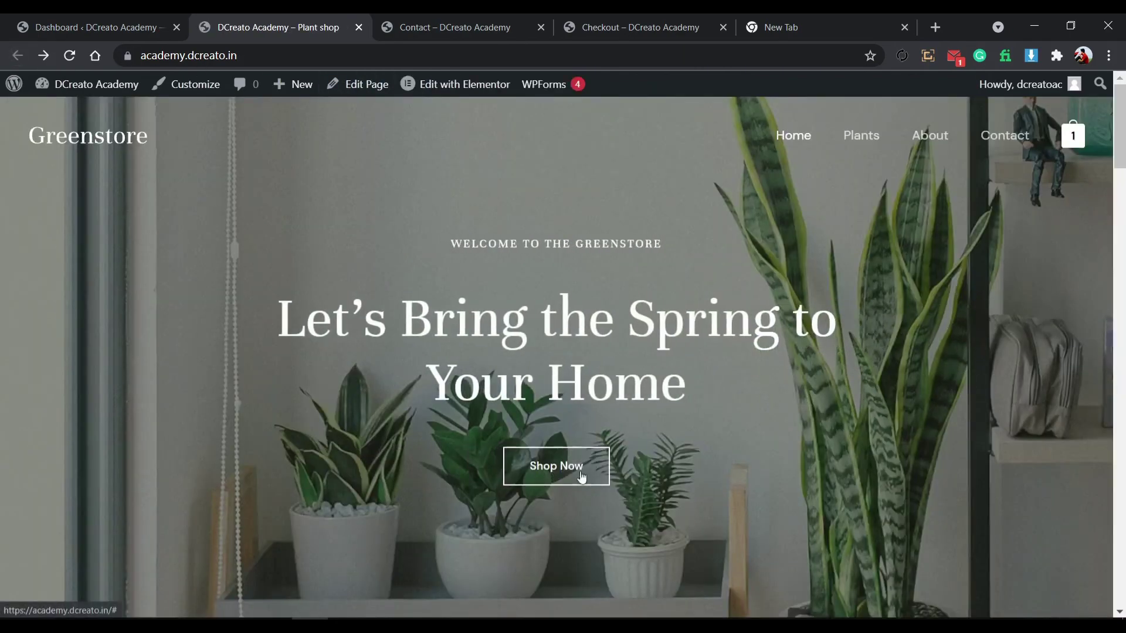
Review the home page from the hero and New Plants sections down to the footer and back.
{"action": "scroll", "coordinate": [540, 452], "scroll_direction": "down", "scroll_amount": 15}
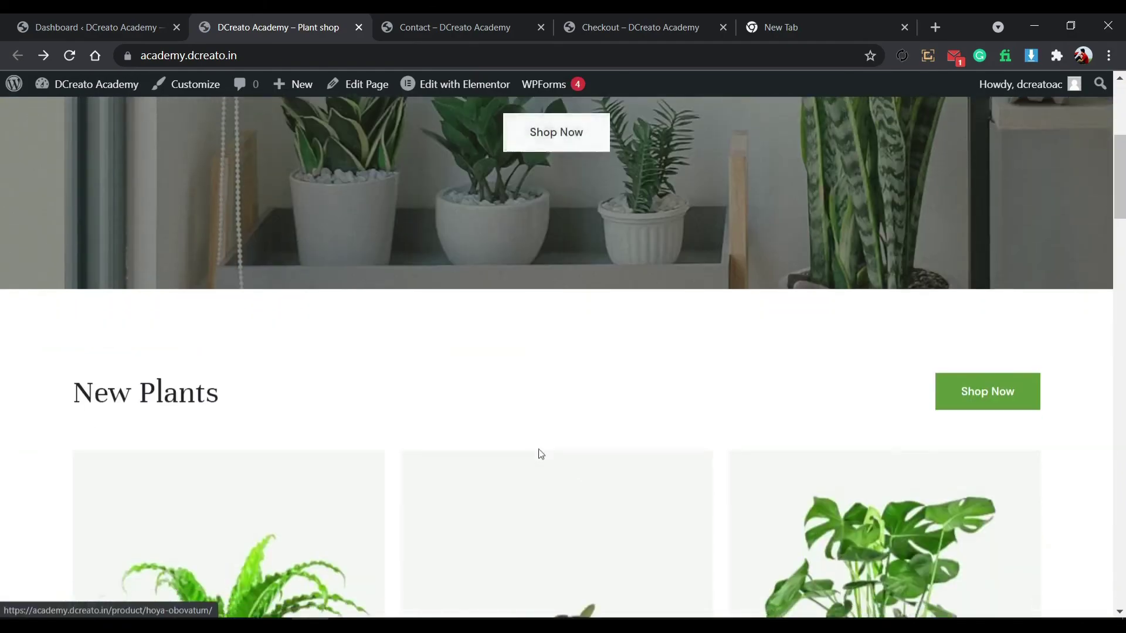
{"action": "scroll", "coordinate": [659, 378], "scroll_direction": "down", "scroll_amount": 20}
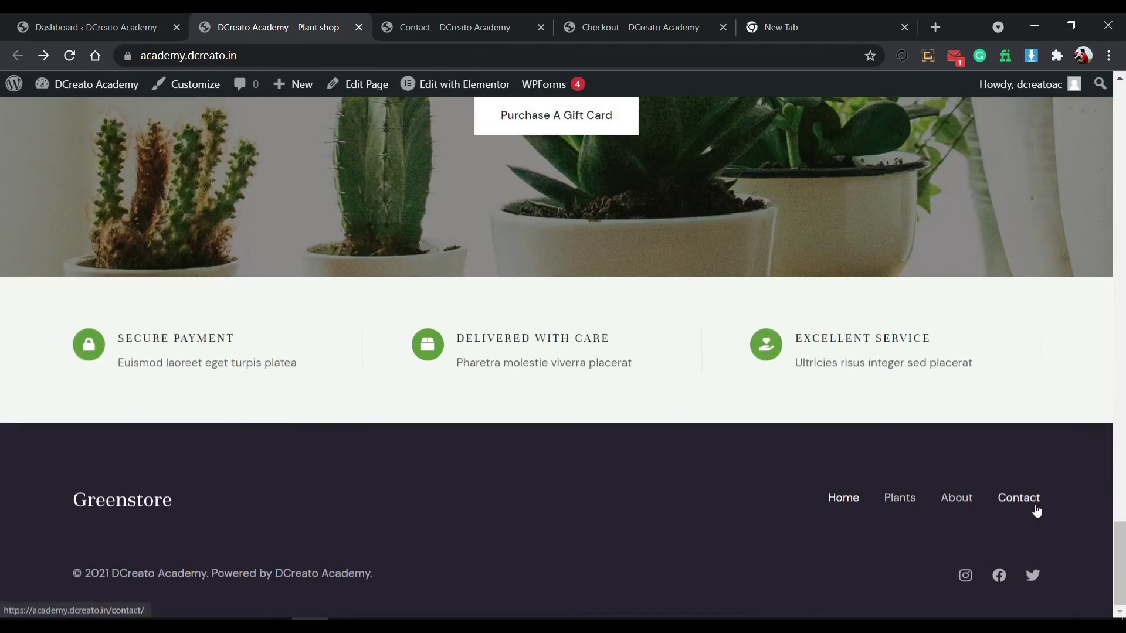
{"action": "scroll", "coordinate": [641, 462], "scroll_direction": "up", "scroll_amount": 15}
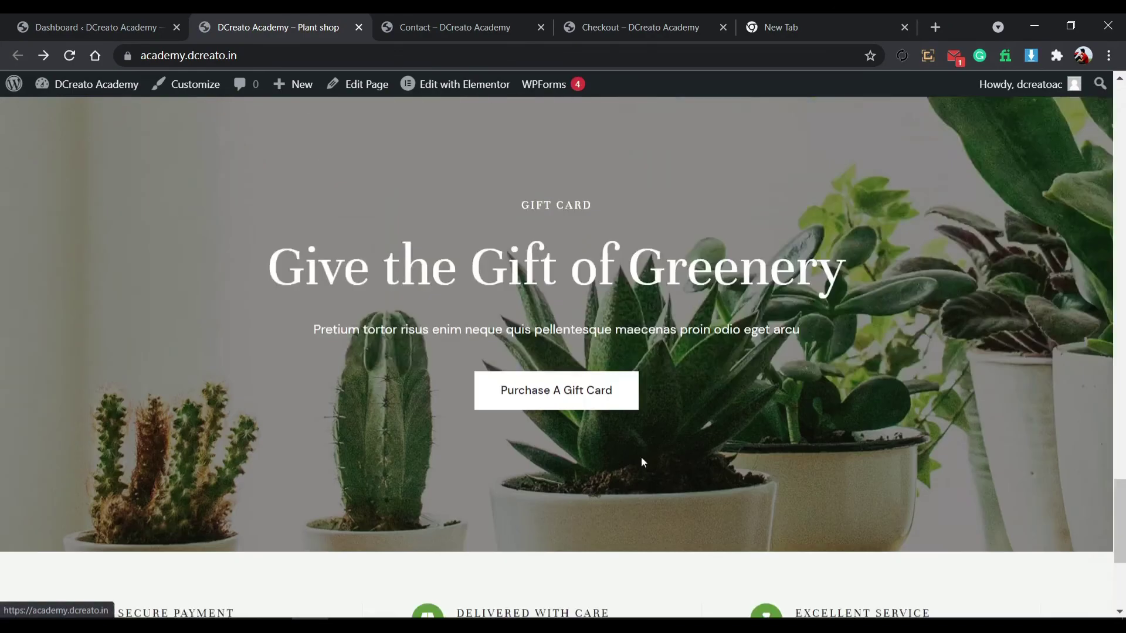
{"action": "scroll", "coordinate": [538, 366], "scroll_direction": "up", "scroll_amount": 6}
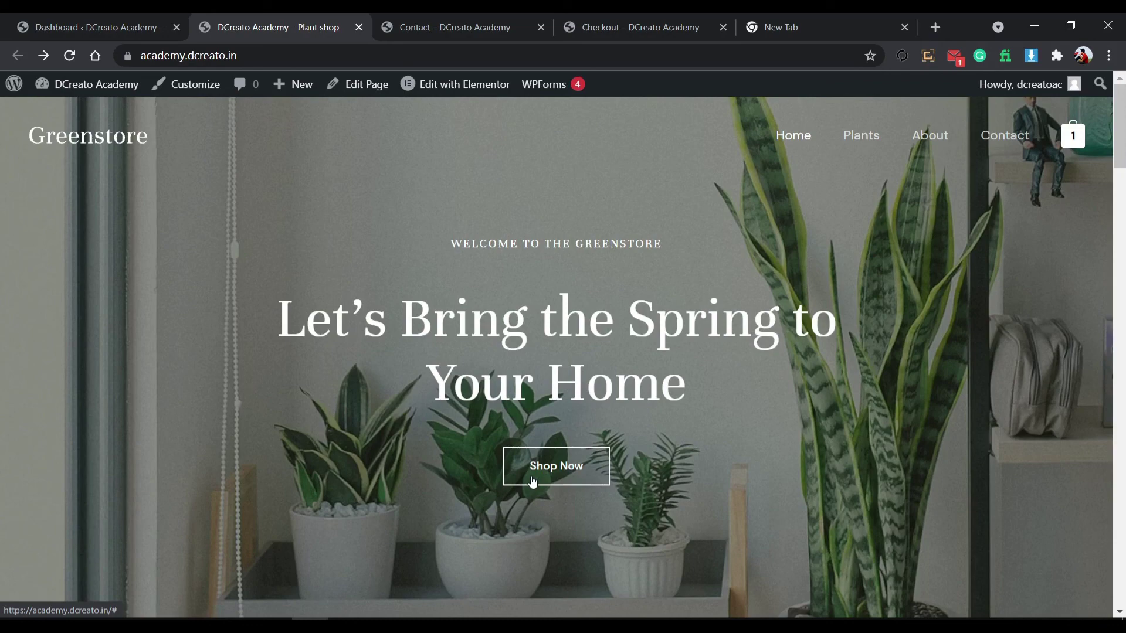
{"action": "scroll", "coordinate": [659, 372], "scroll_direction": "down", "scroll_amount": 4}
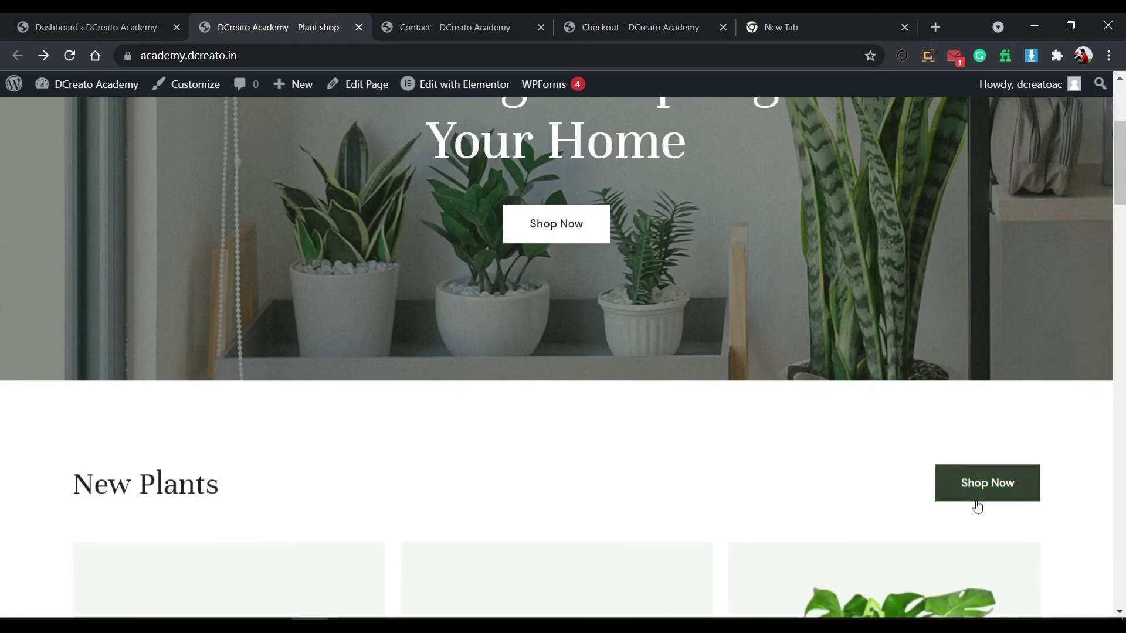
{"action": "scroll", "coordinate": [660, 422], "scroll_direction": "up", "scroll_amount": 4}
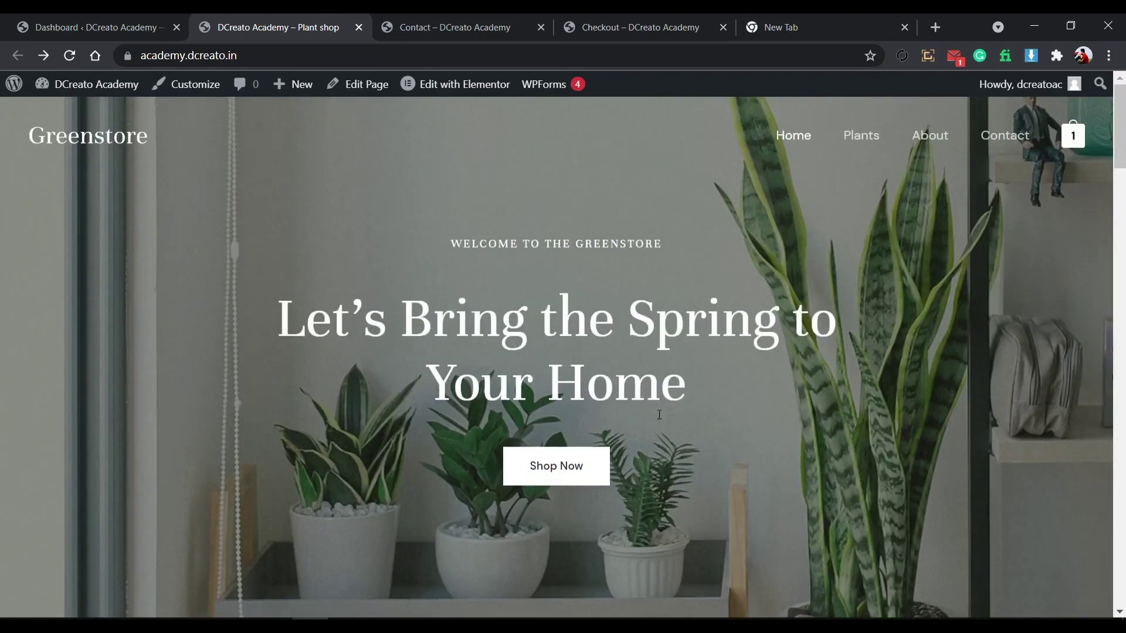